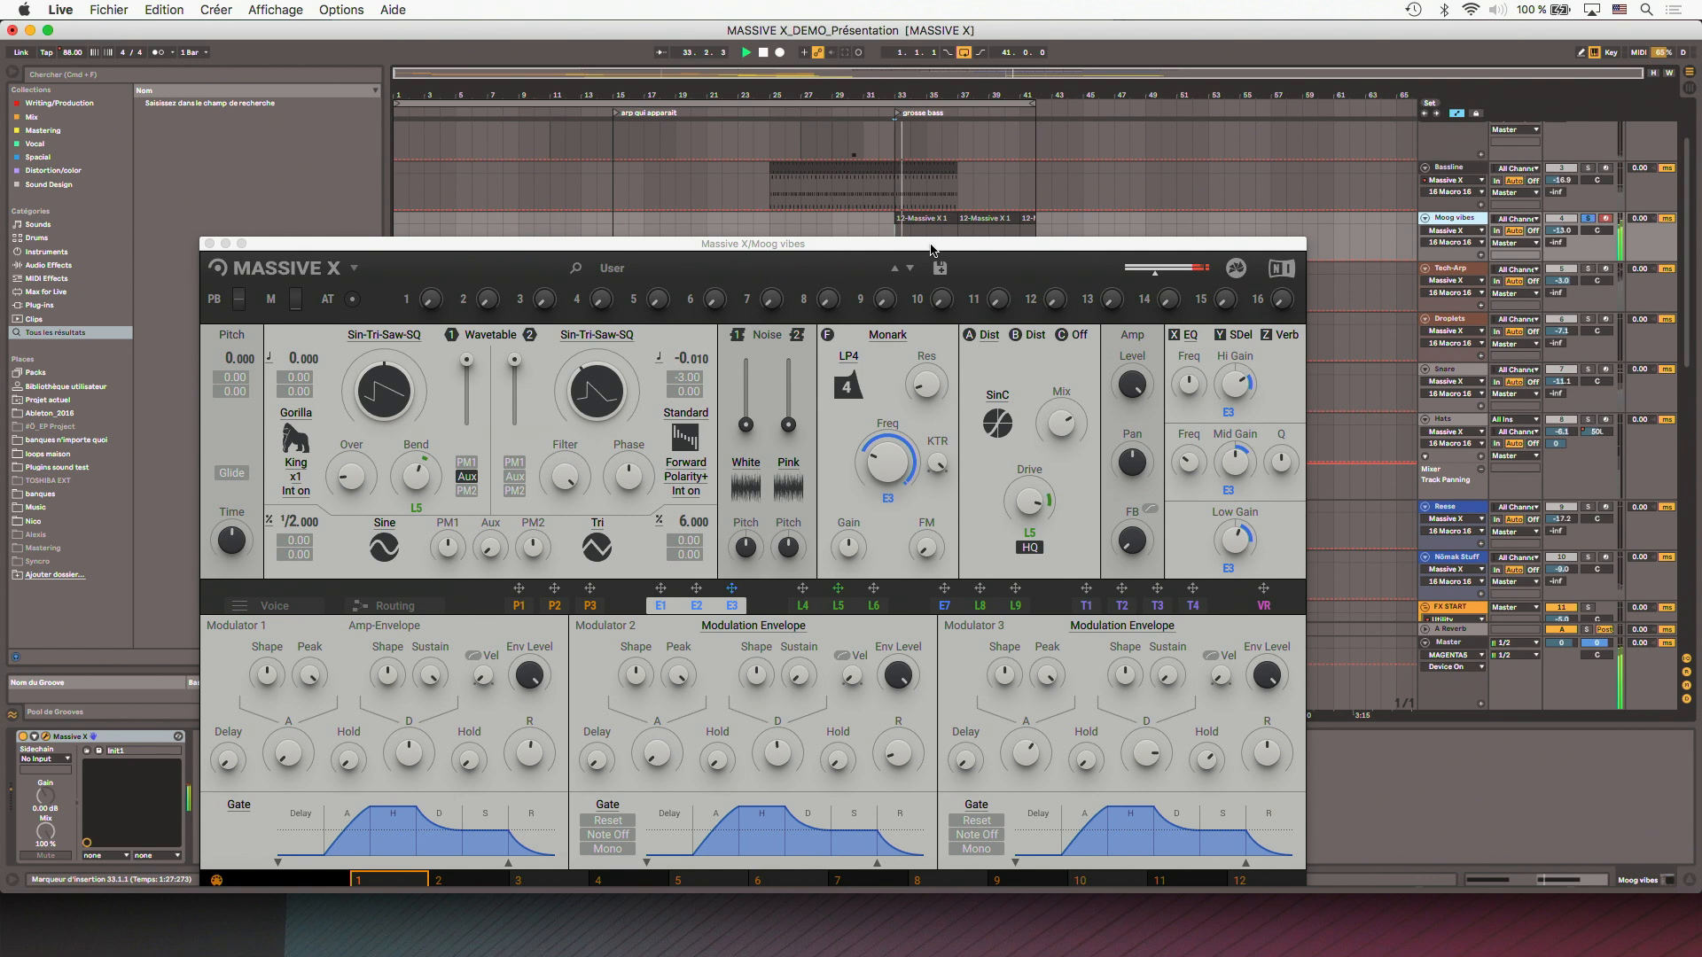
# - Move the Massive X window out of the way and select the 10 keys track at bar 33
pyautogui.scroll(-10, 983, 213)
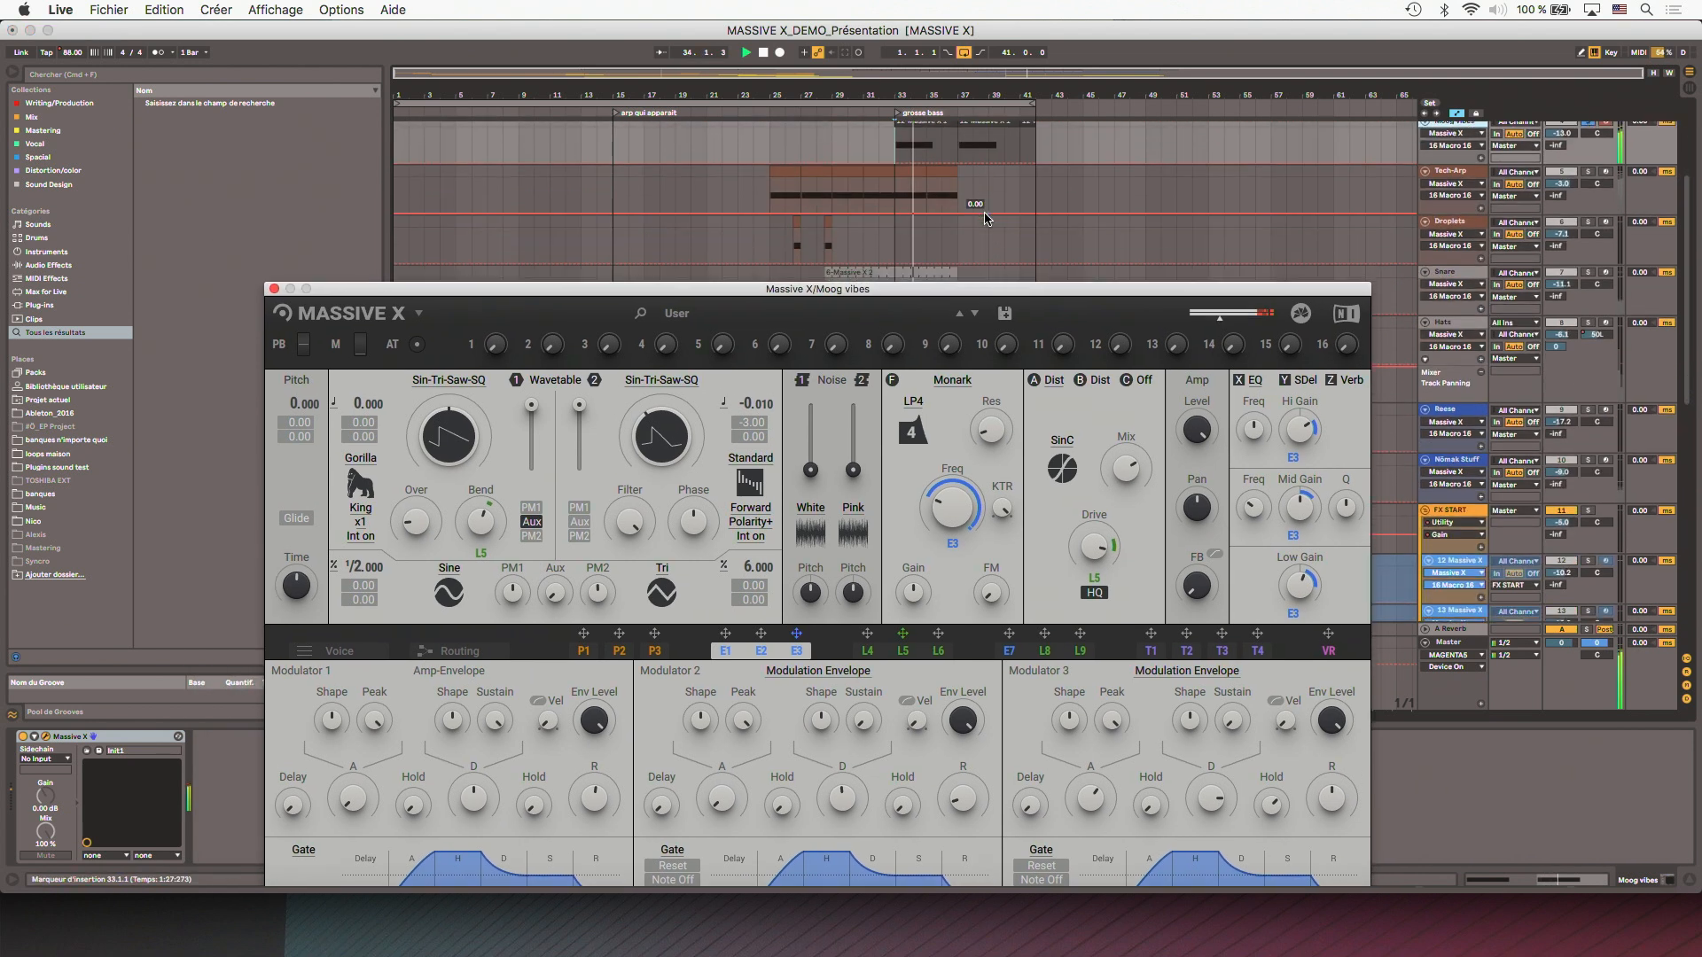
pyautogui.moveTo(954, 296); pyautogui.dragTo(953, 527)
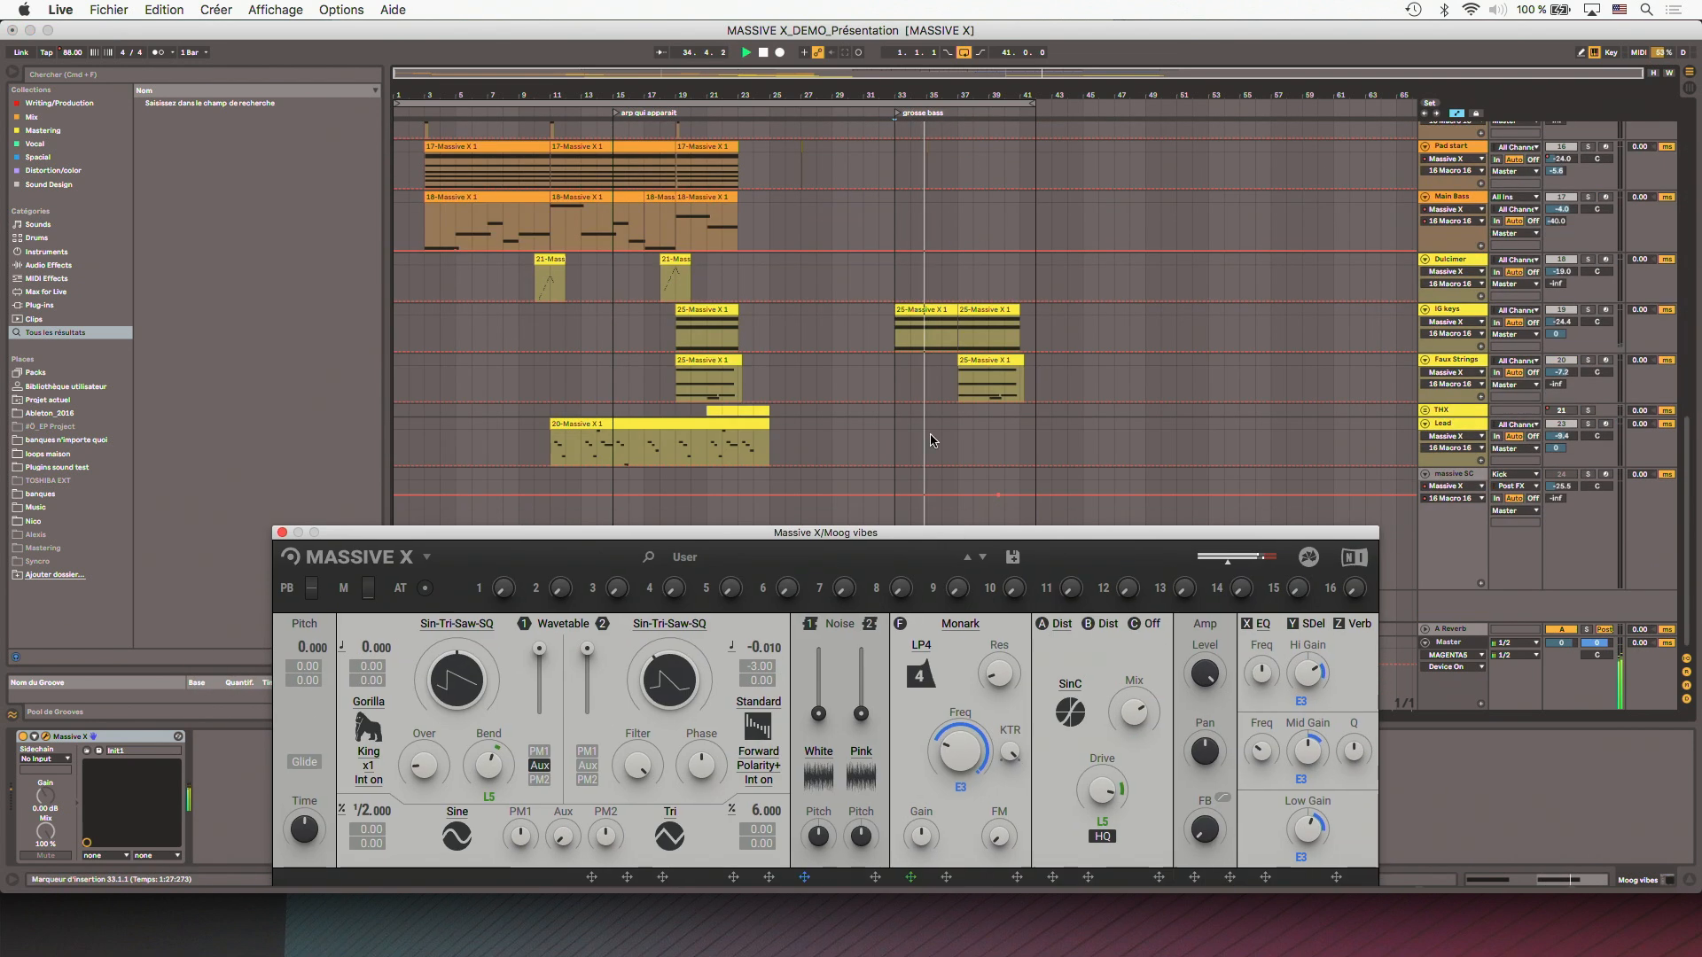
pyautogui.click(890, 347)
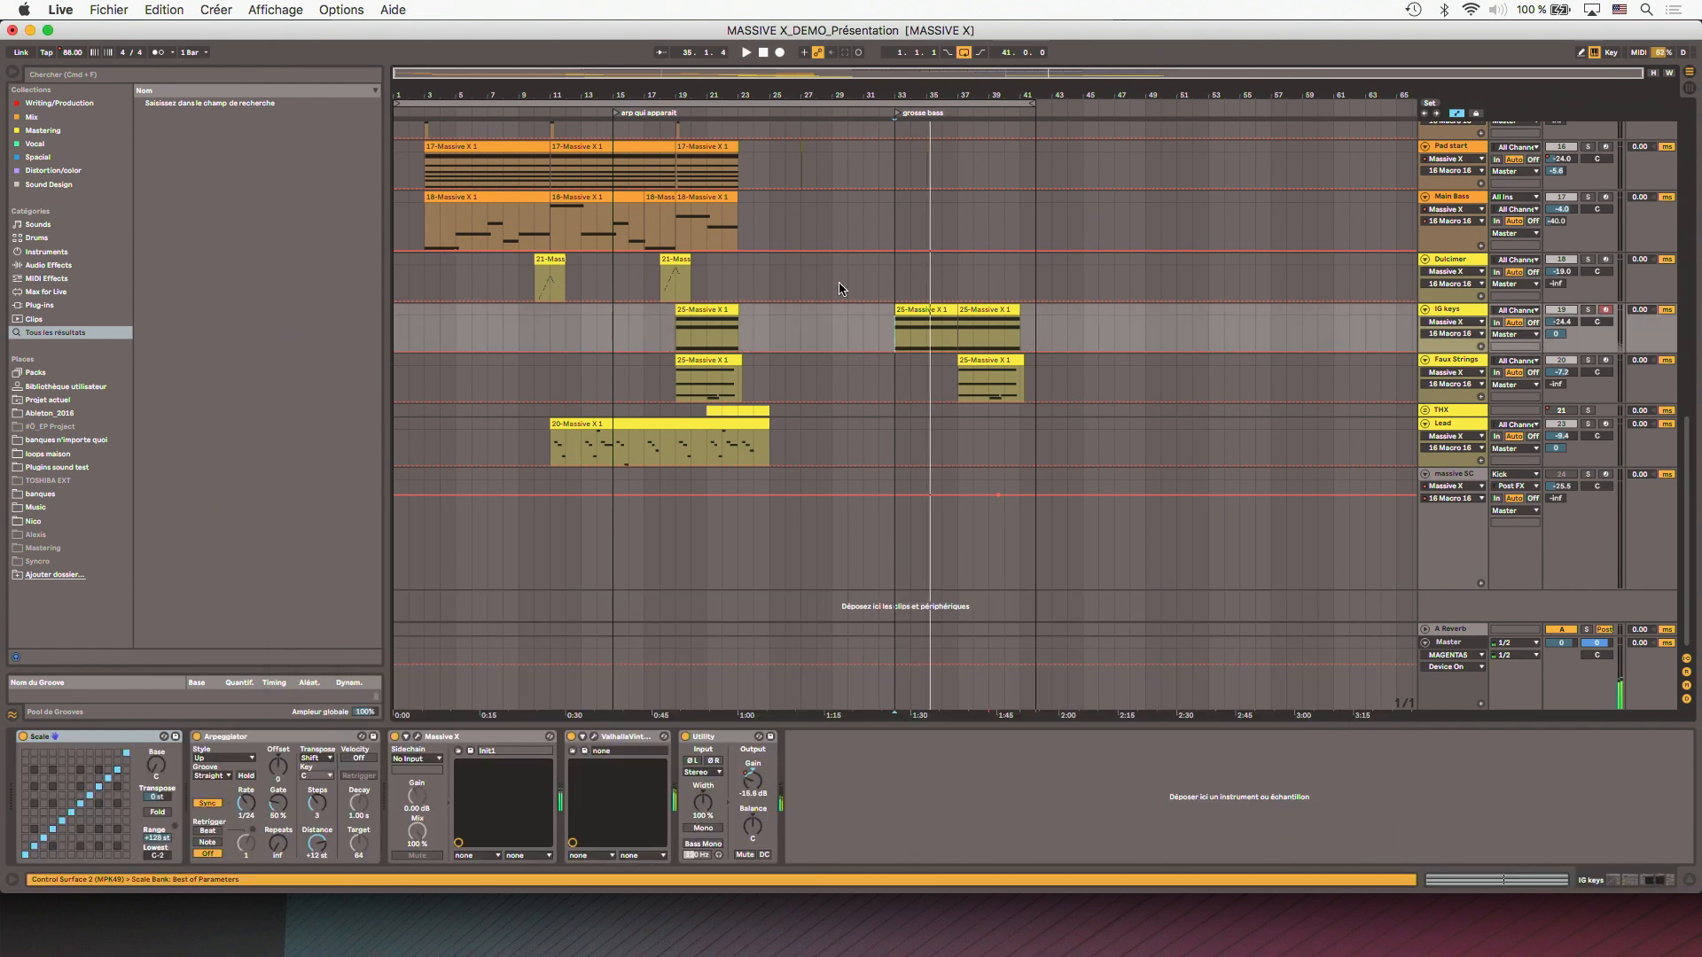
# - Solo the Pad start track and play it from bar 3
pyautogui.scroll(5, 623, 254)
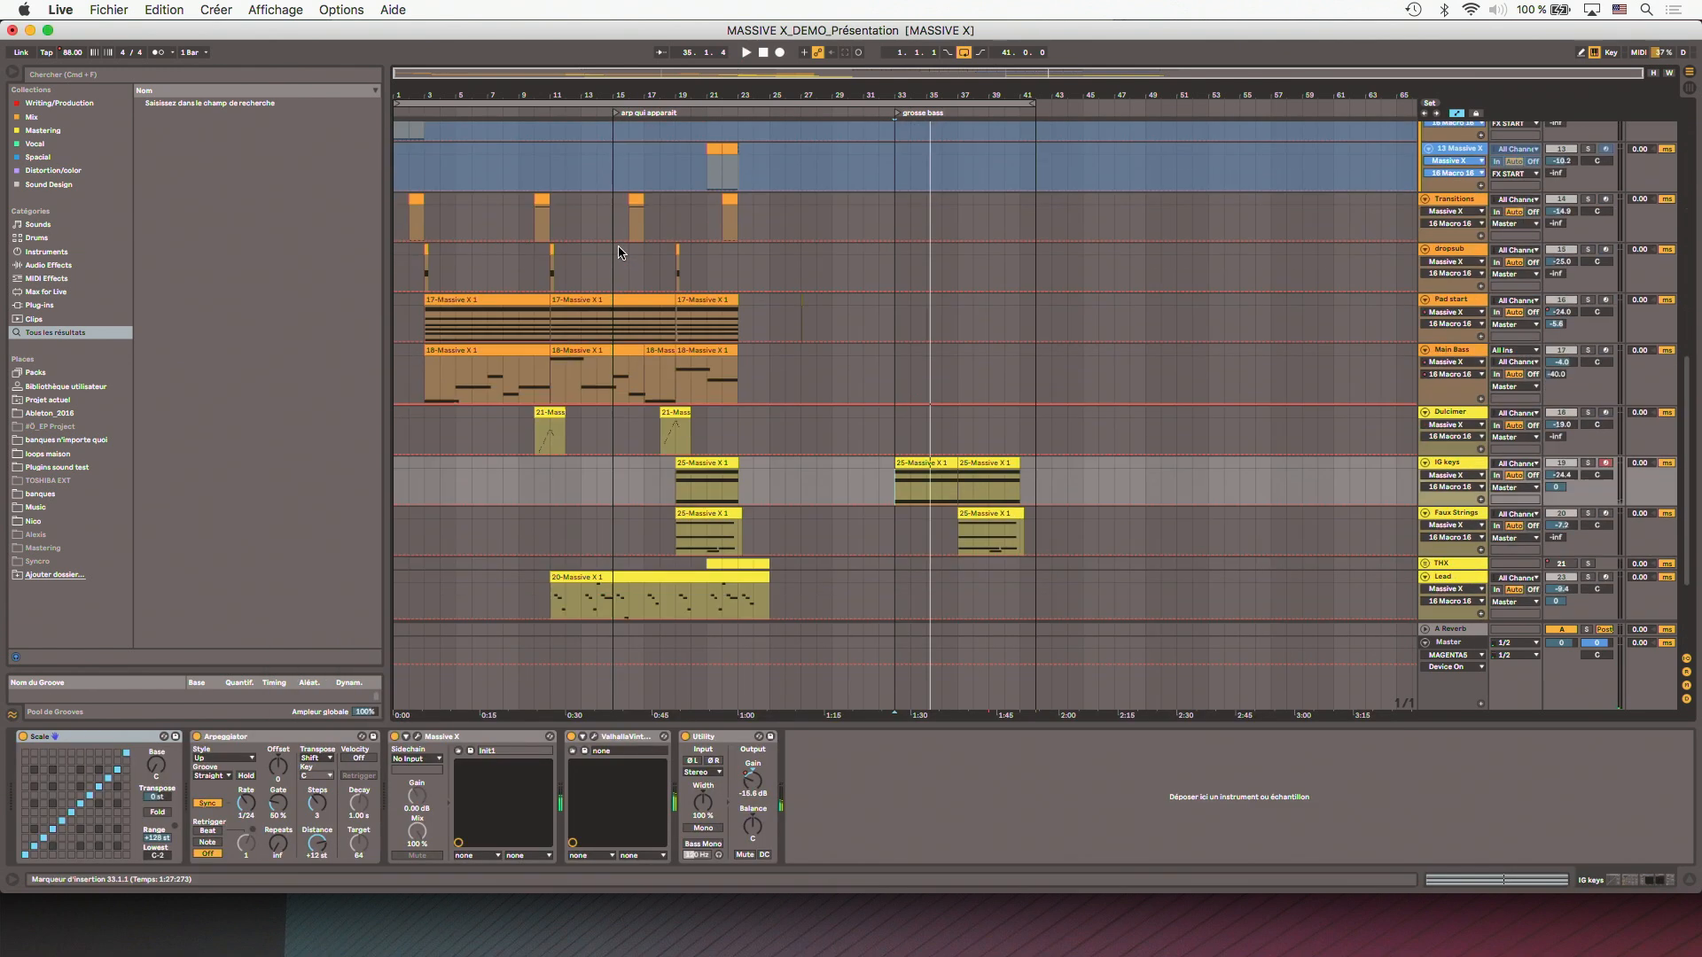
pyautogui.click(1569, 337)
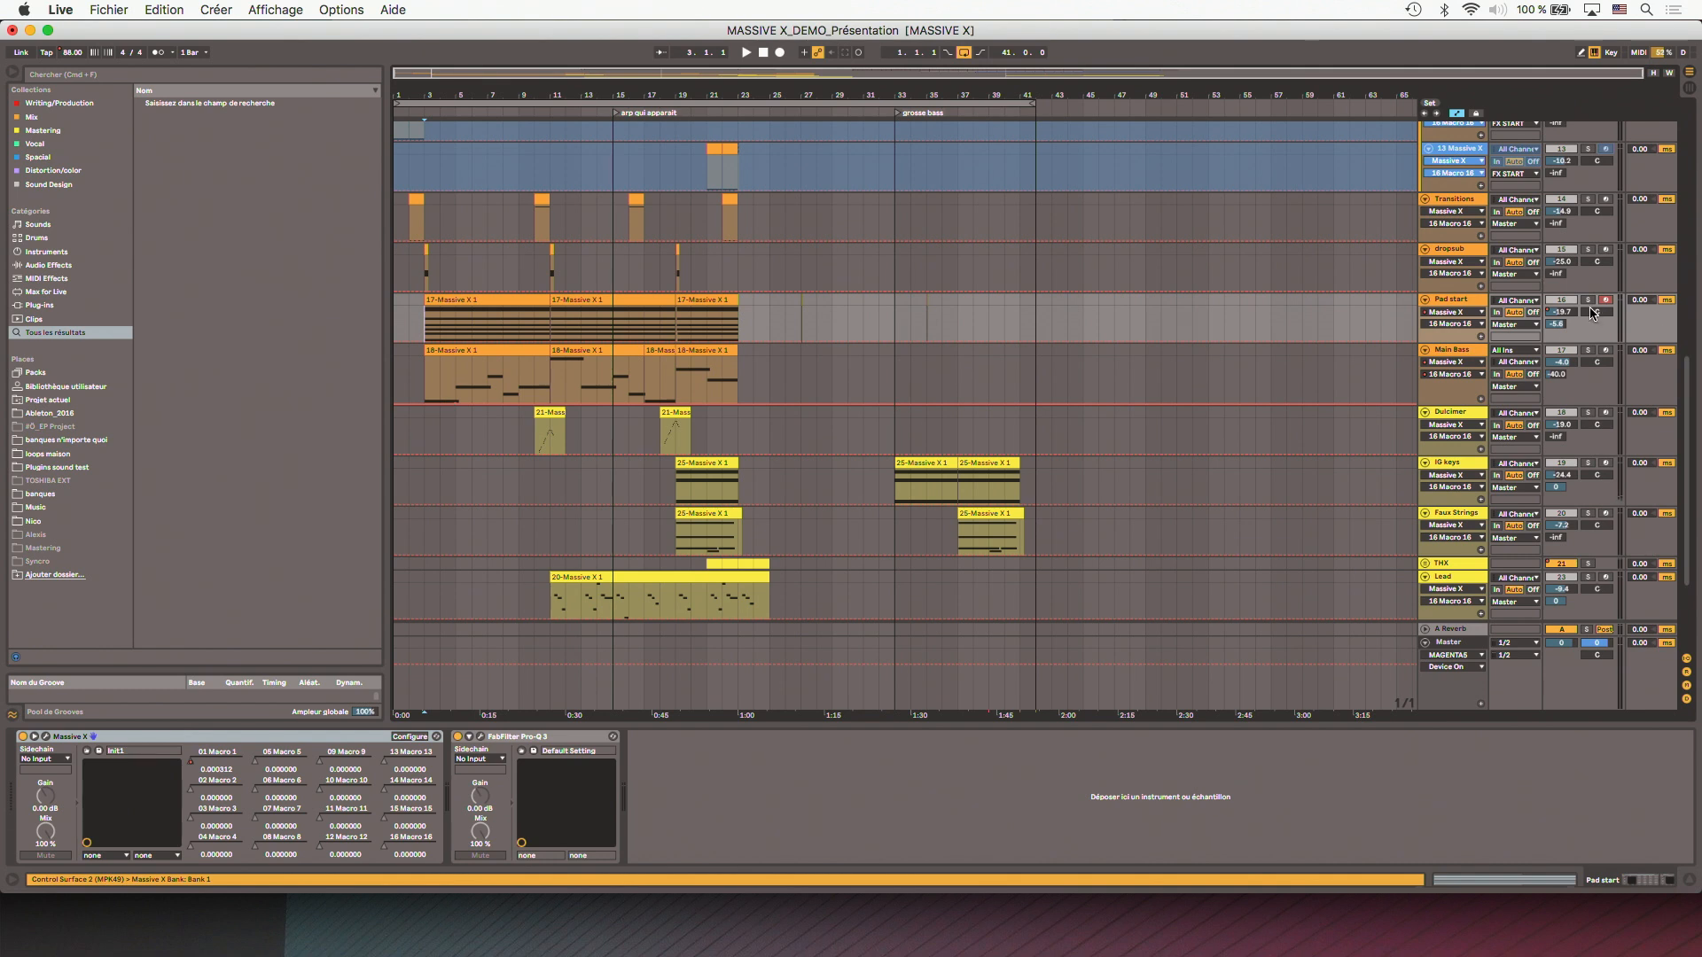
pyautogui.press('space')
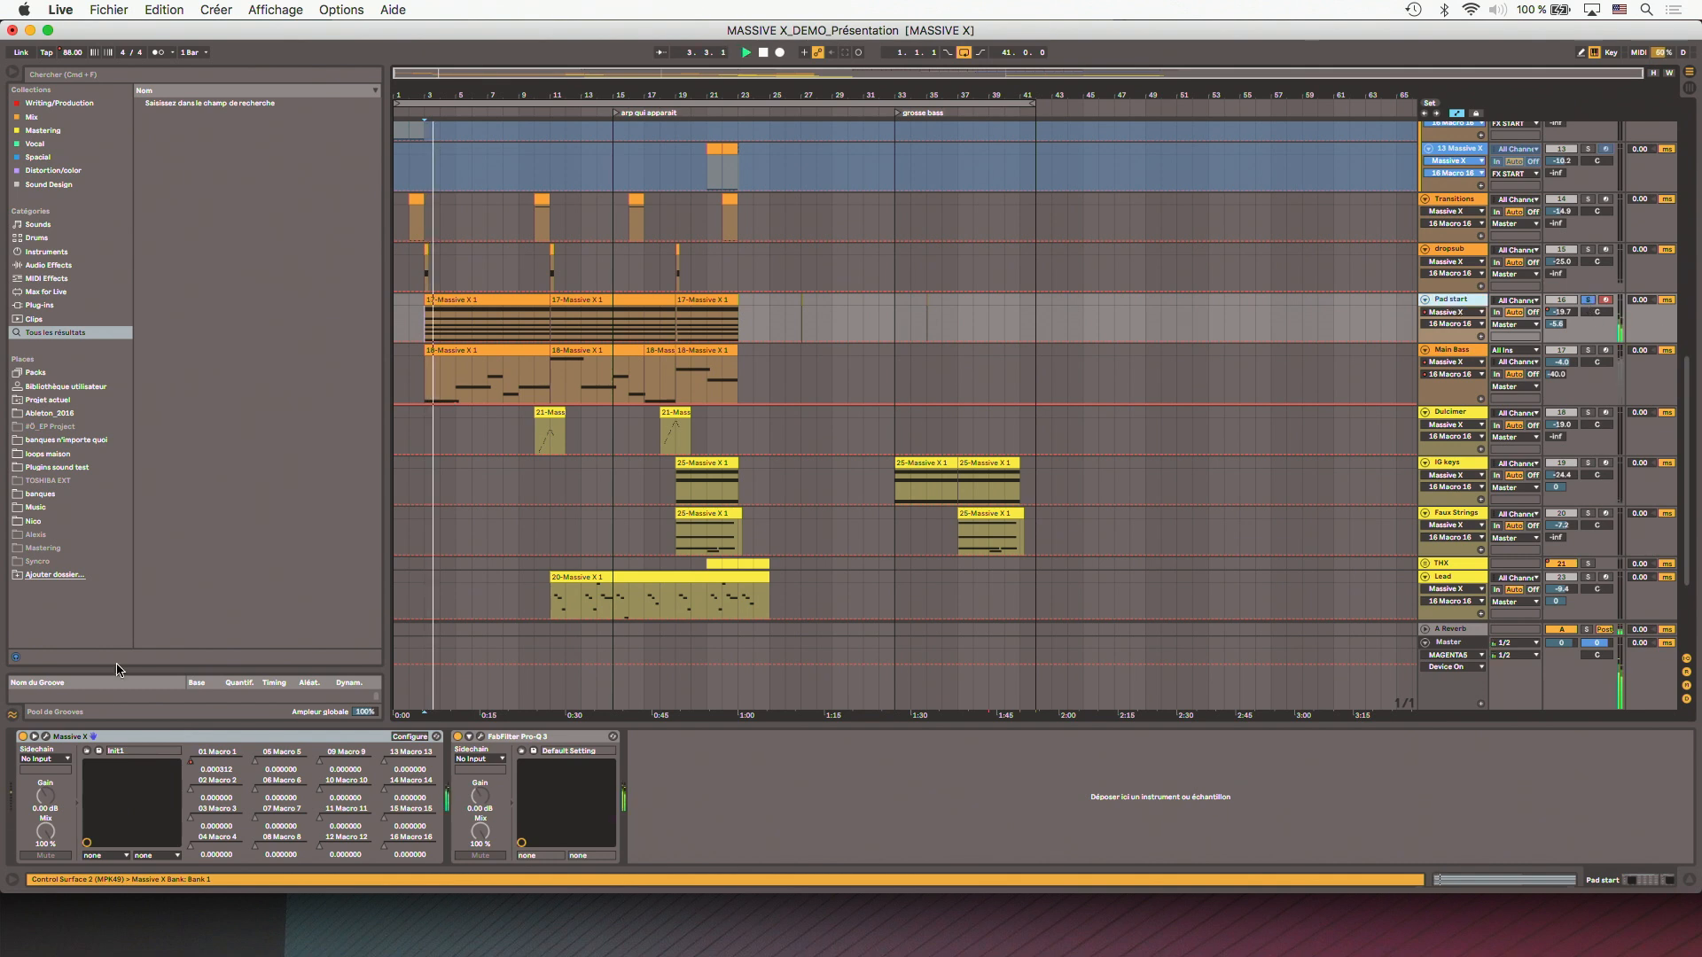
# - View the P1 and P2 performer modulators in the Pad start track's Massive X, and close the plug-in window
pyautogui.click(44, 739)
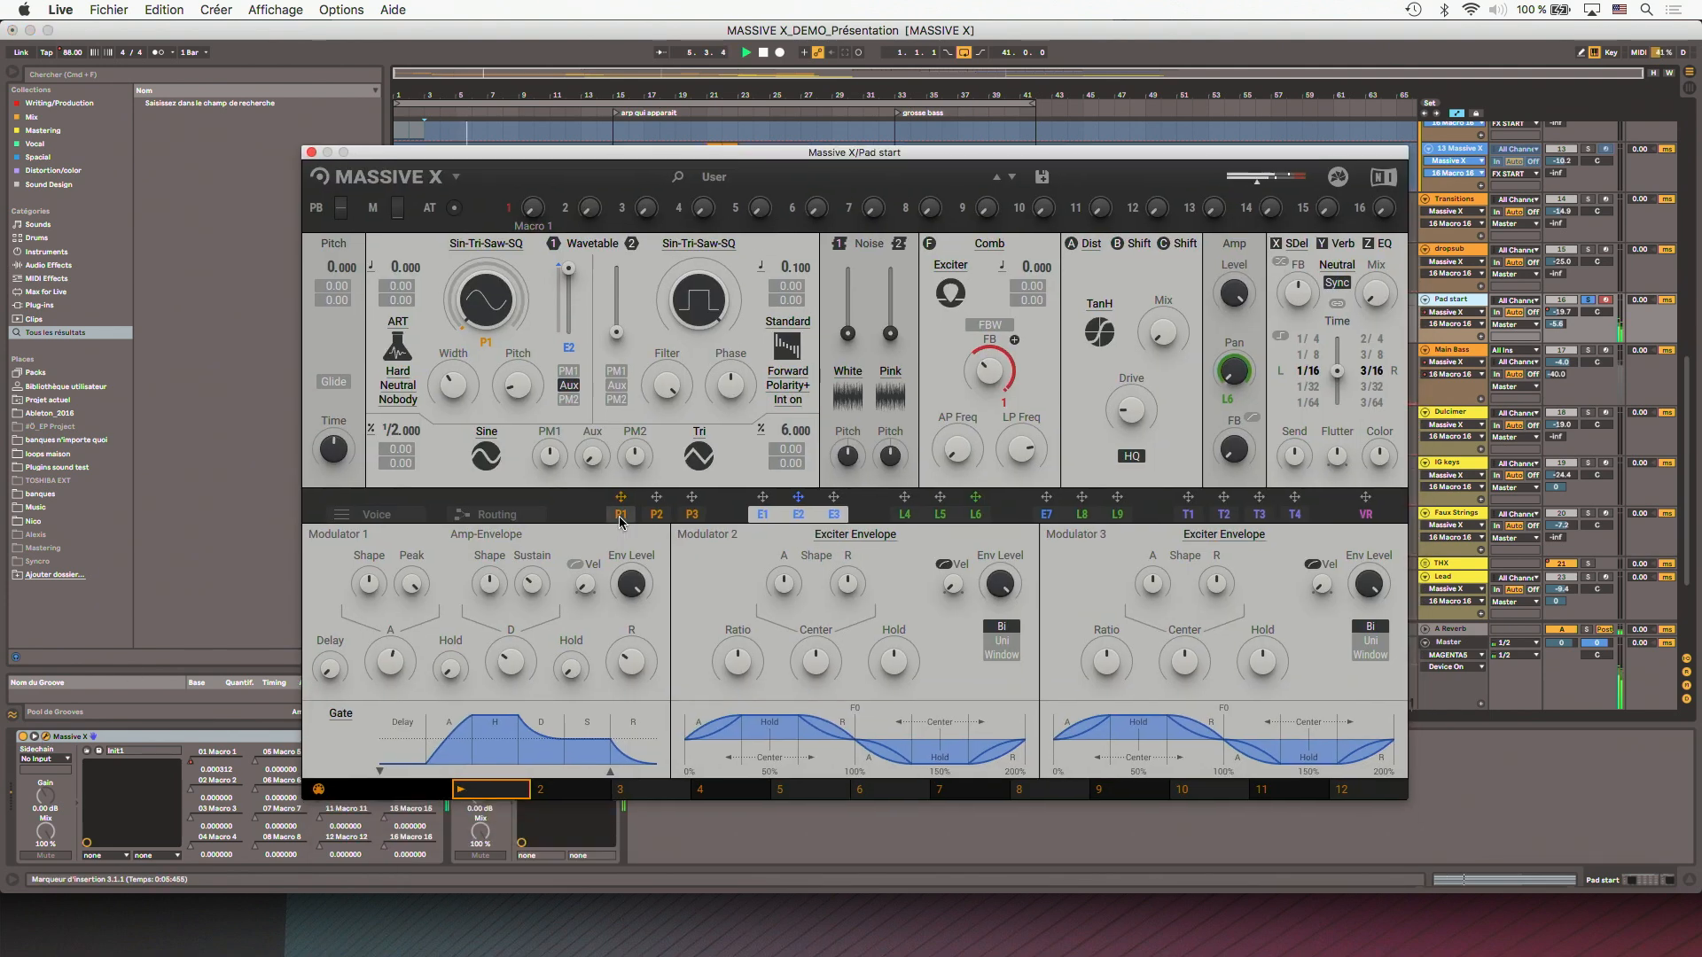
pyautogui.click(620, 515)
pyautogui.click(654, 516)
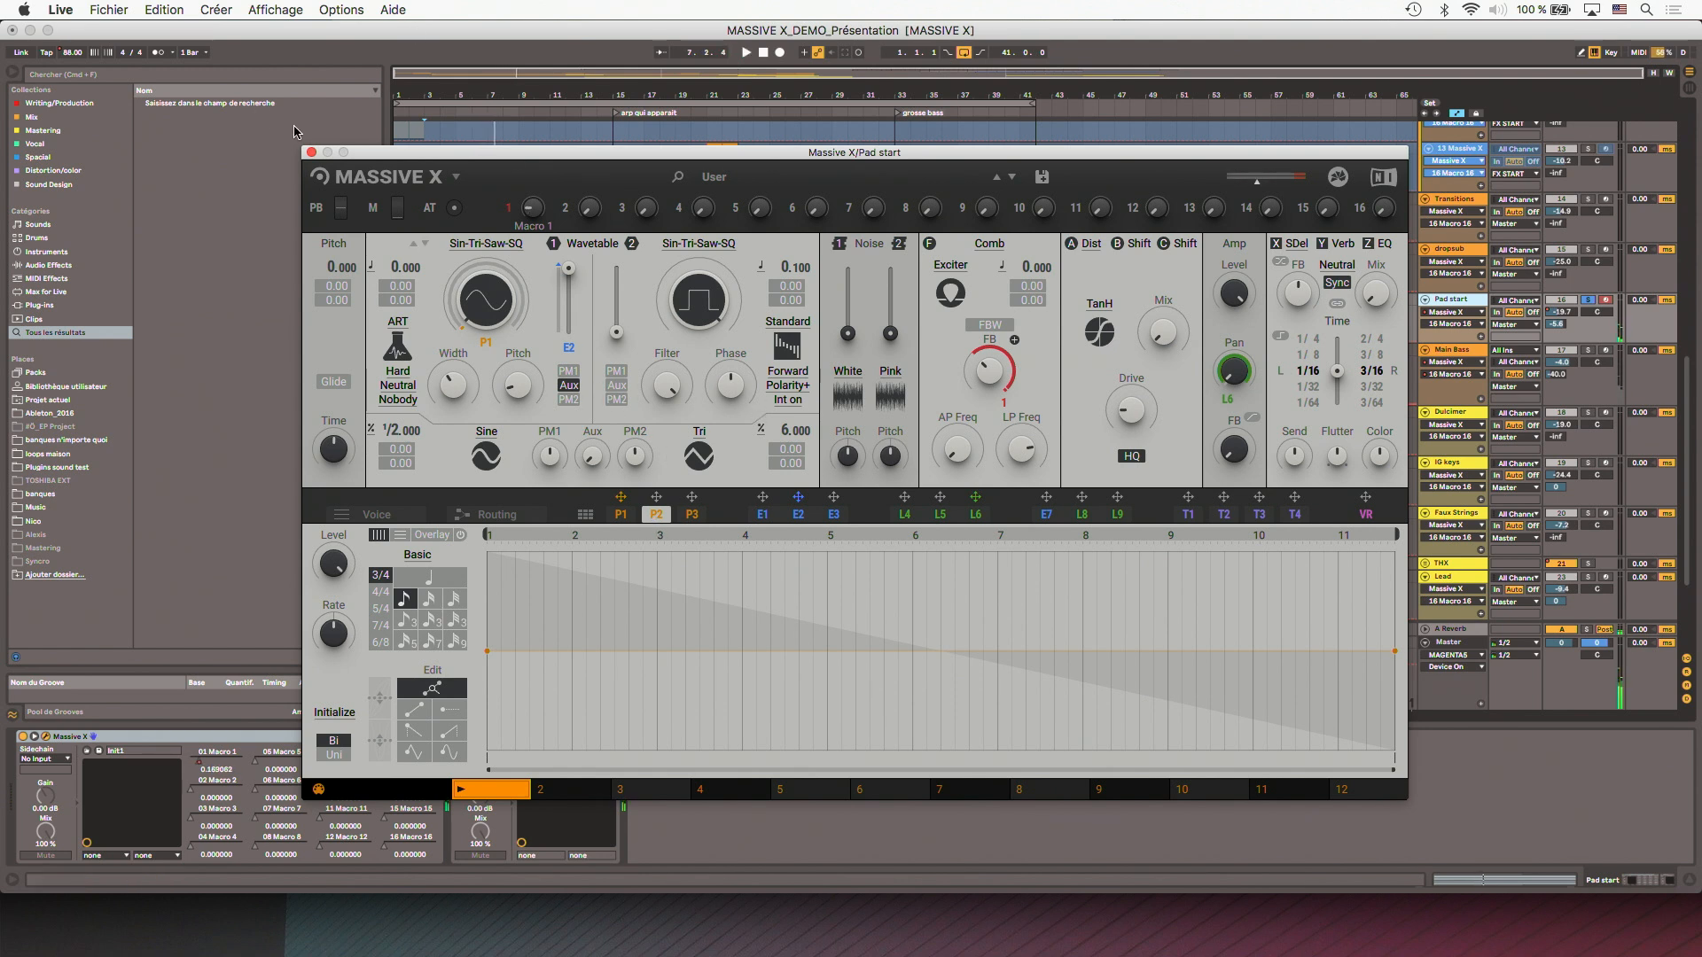
pyautogui.click(311, 152)
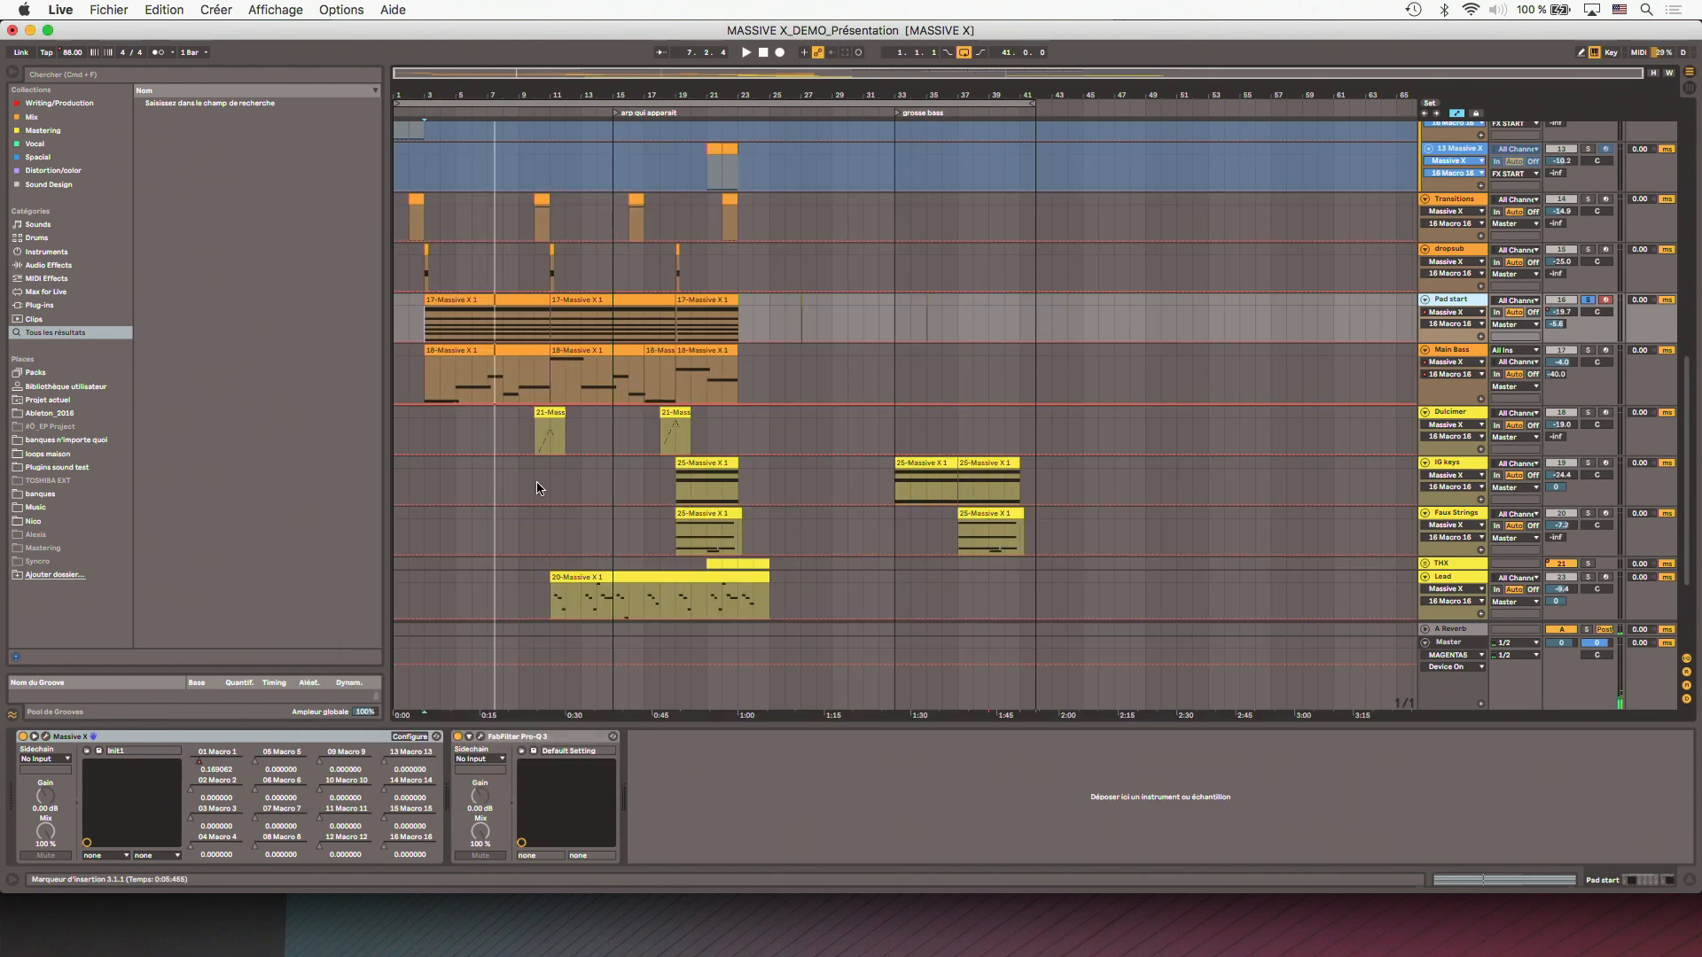
# - Solo the Dulcimer track and play it from bar 10
pyautogui.scroll(-2, 537, 478)
pyautogui.click(537, 398)
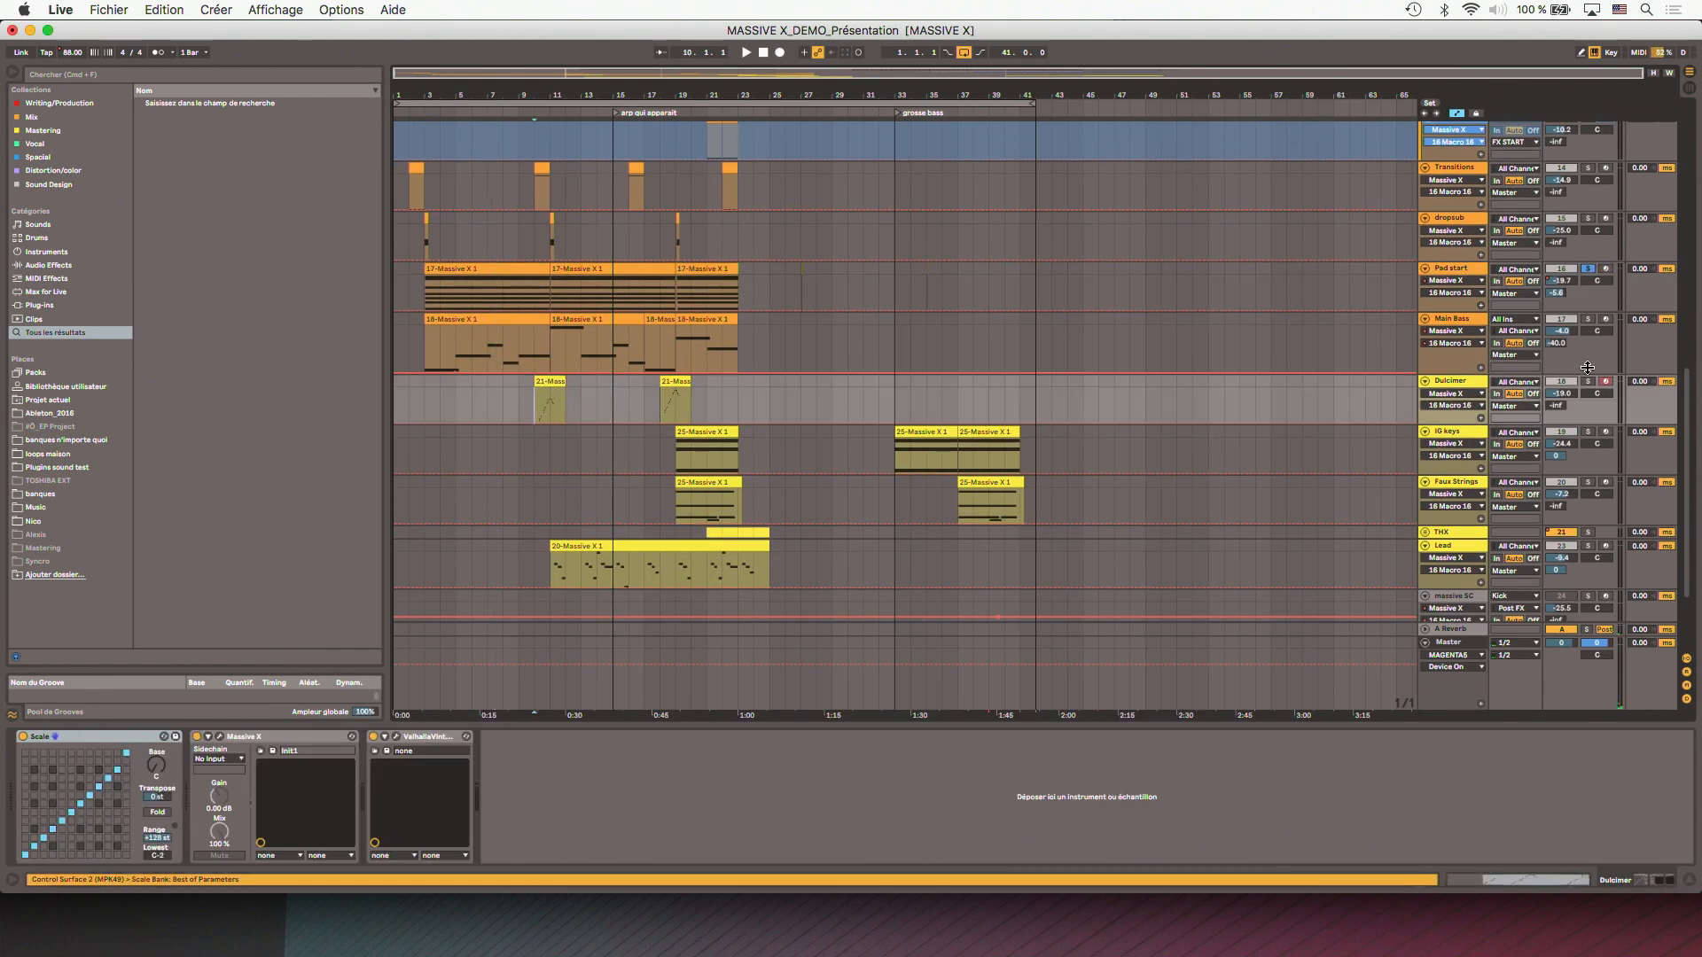
pyautogui.click(1587, 381)
pyautogui.press('space')
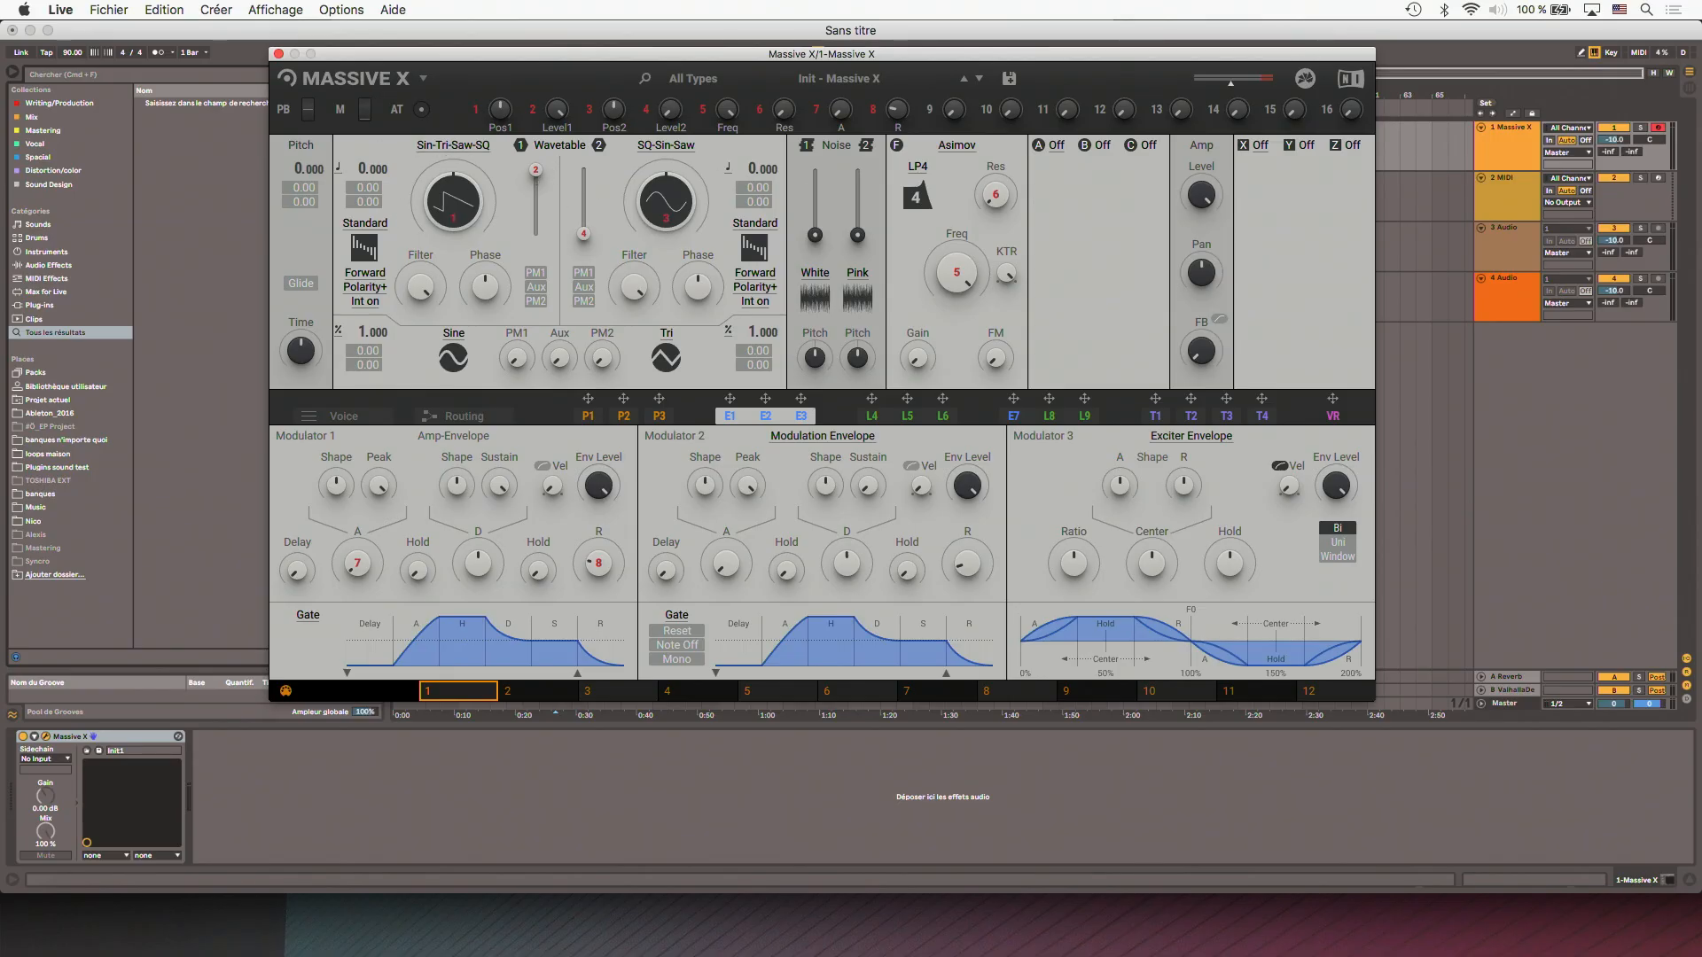
# - Adjust oscillator 1's level, change its wavetable position with the Pos1 macro, and view its list of wavetable modes
pyautogui.moveTo(535, 191); pyautogui.dragTo(536, 170)
pyautogui.moveTo(500, 109); pyautogui.dragTo(500, 124)
pyautogui.click(381, 225)
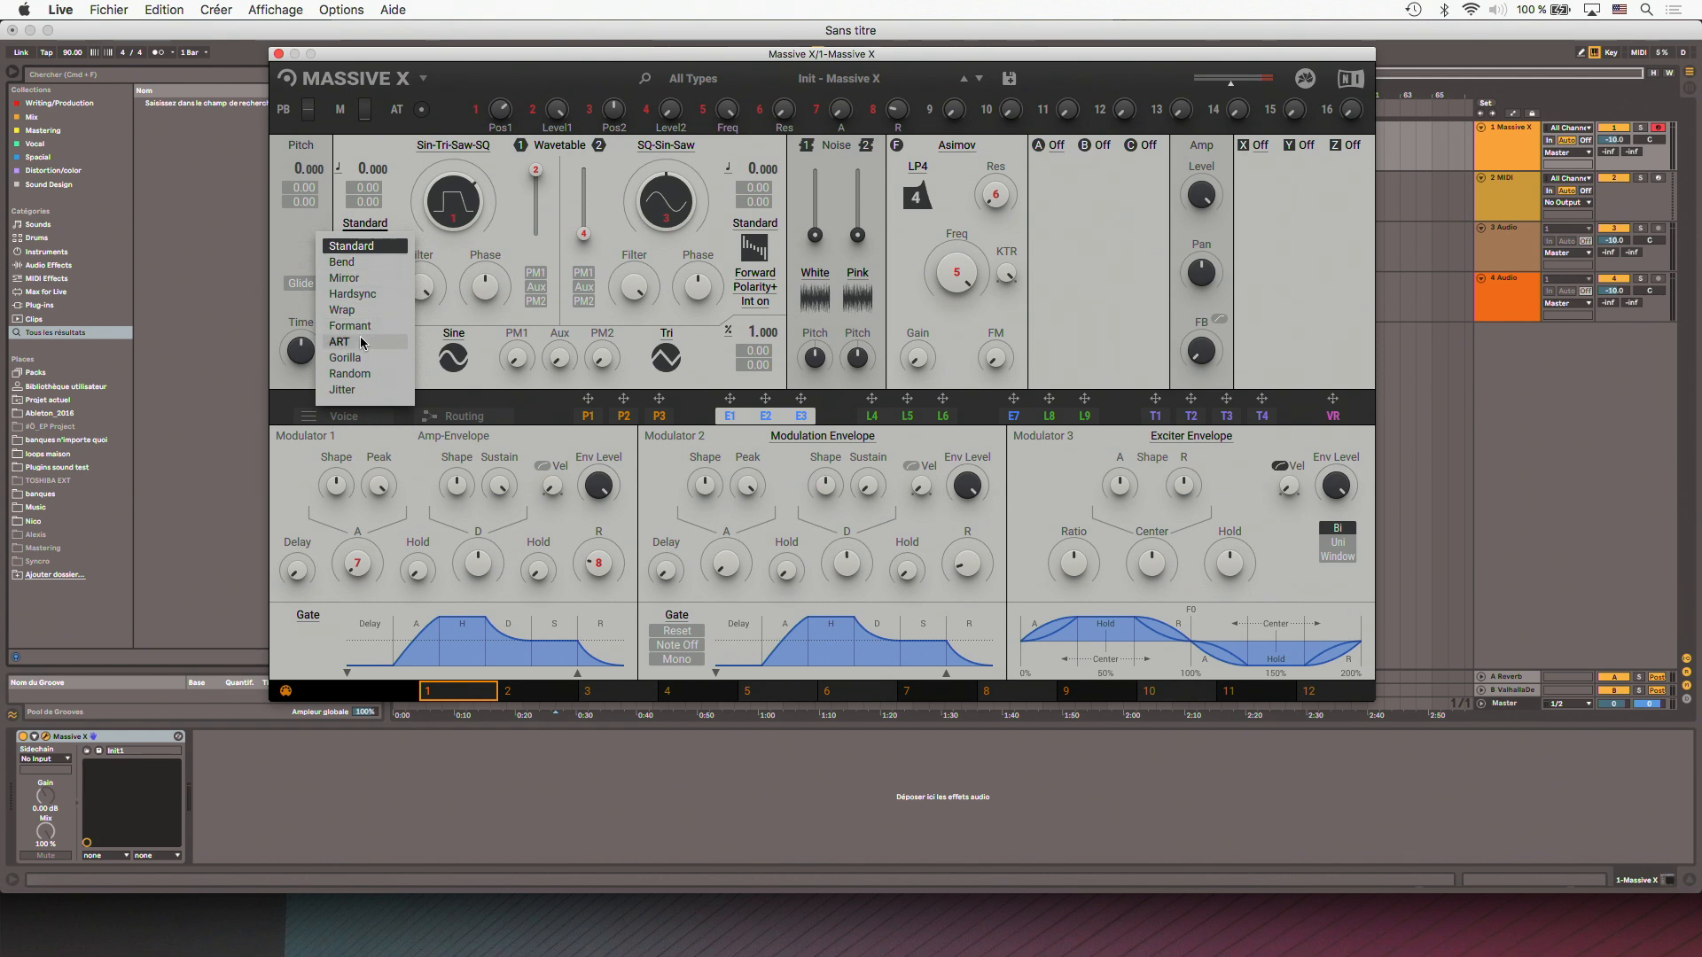
pyautogui.click(398, 217)
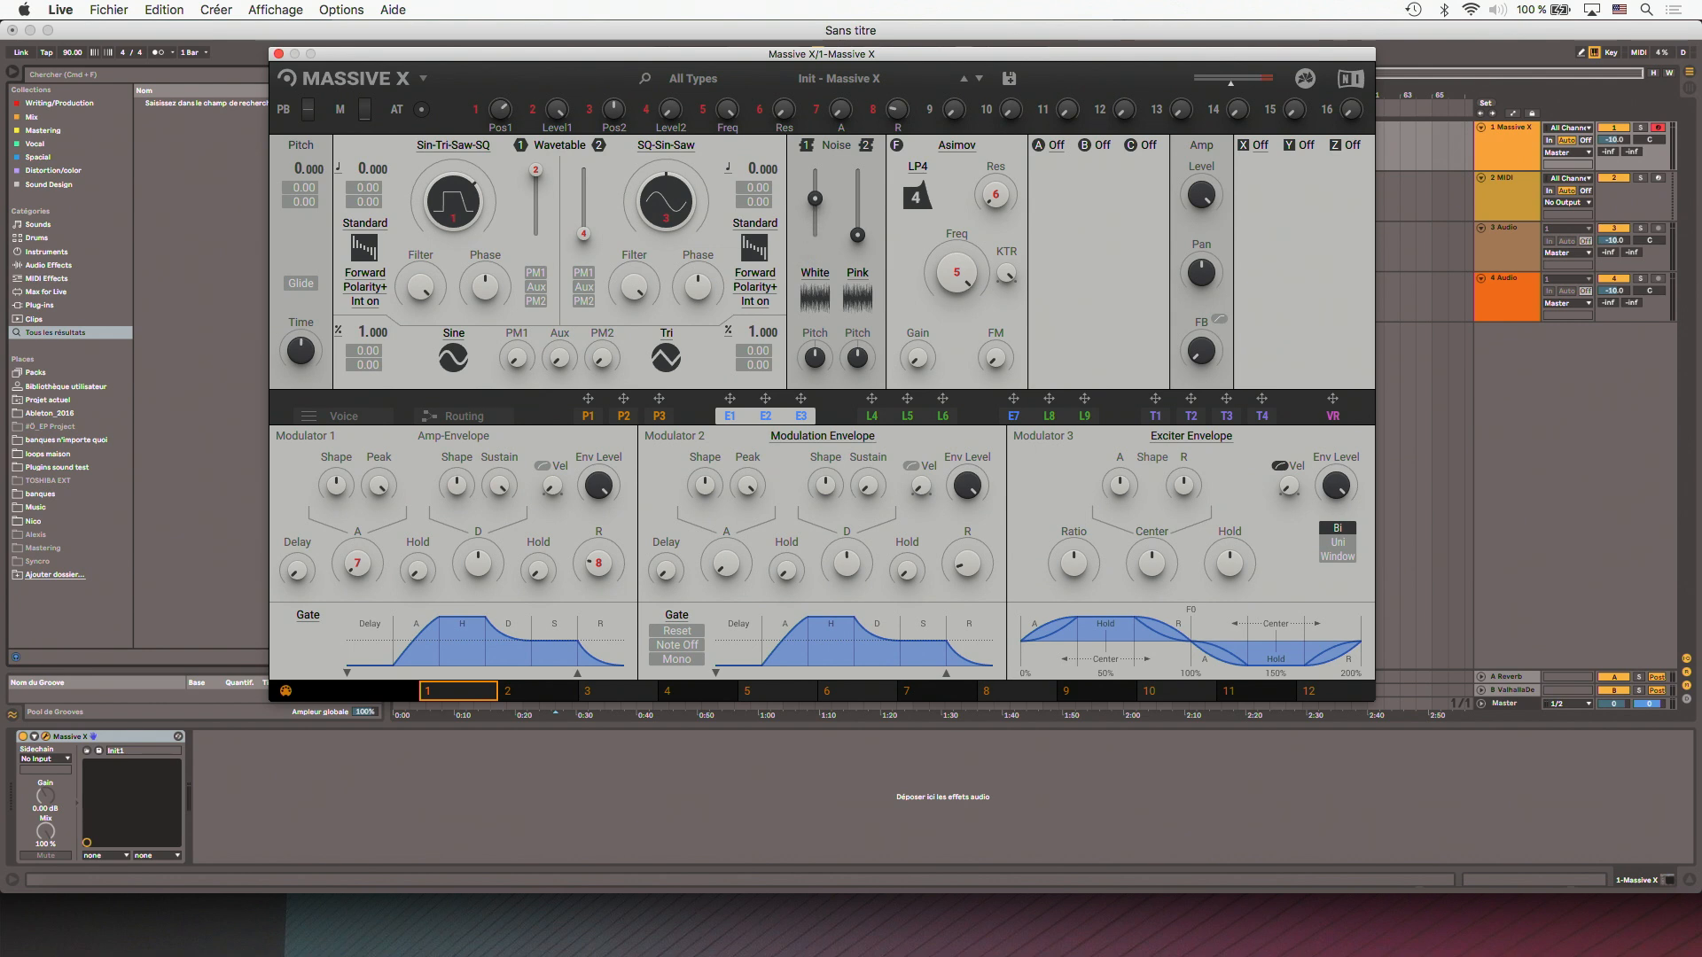
# - Bring the noise 1 level down to zero and browse the Processed, Environment and Machines categories of its noisetables
pyautogui.moveTo(815, 185); pyautogui.dragTo(817, 207)
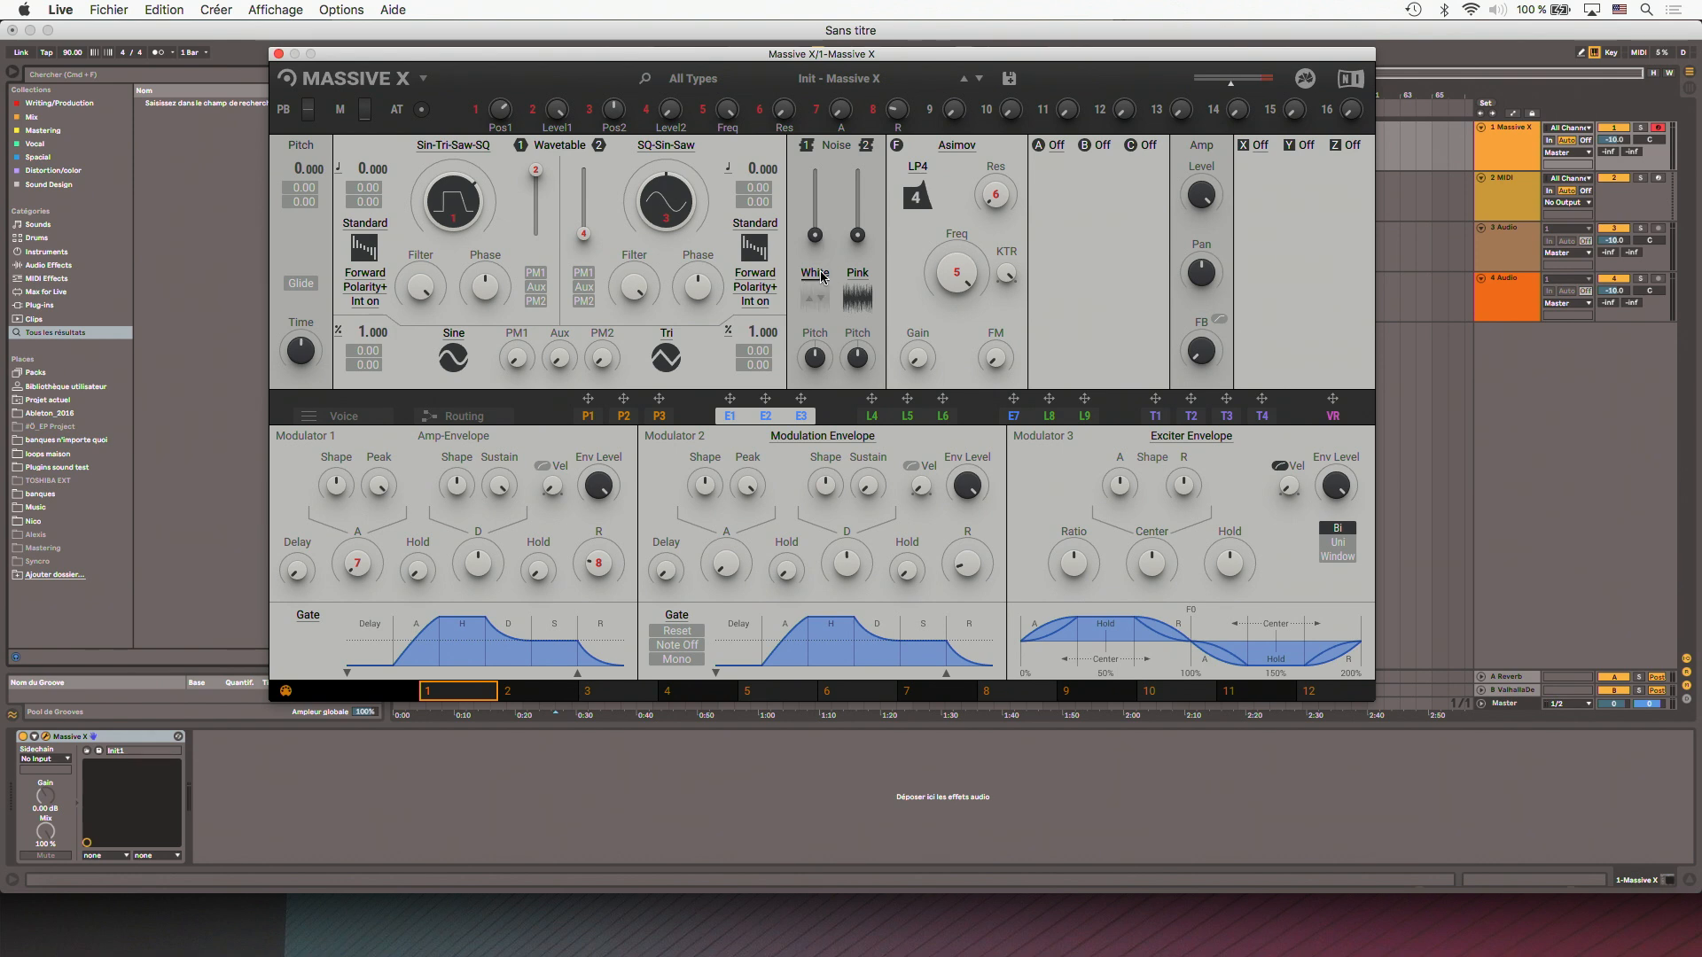
pyautogui.click(814, 297)
pyautogui.click(680, 349)
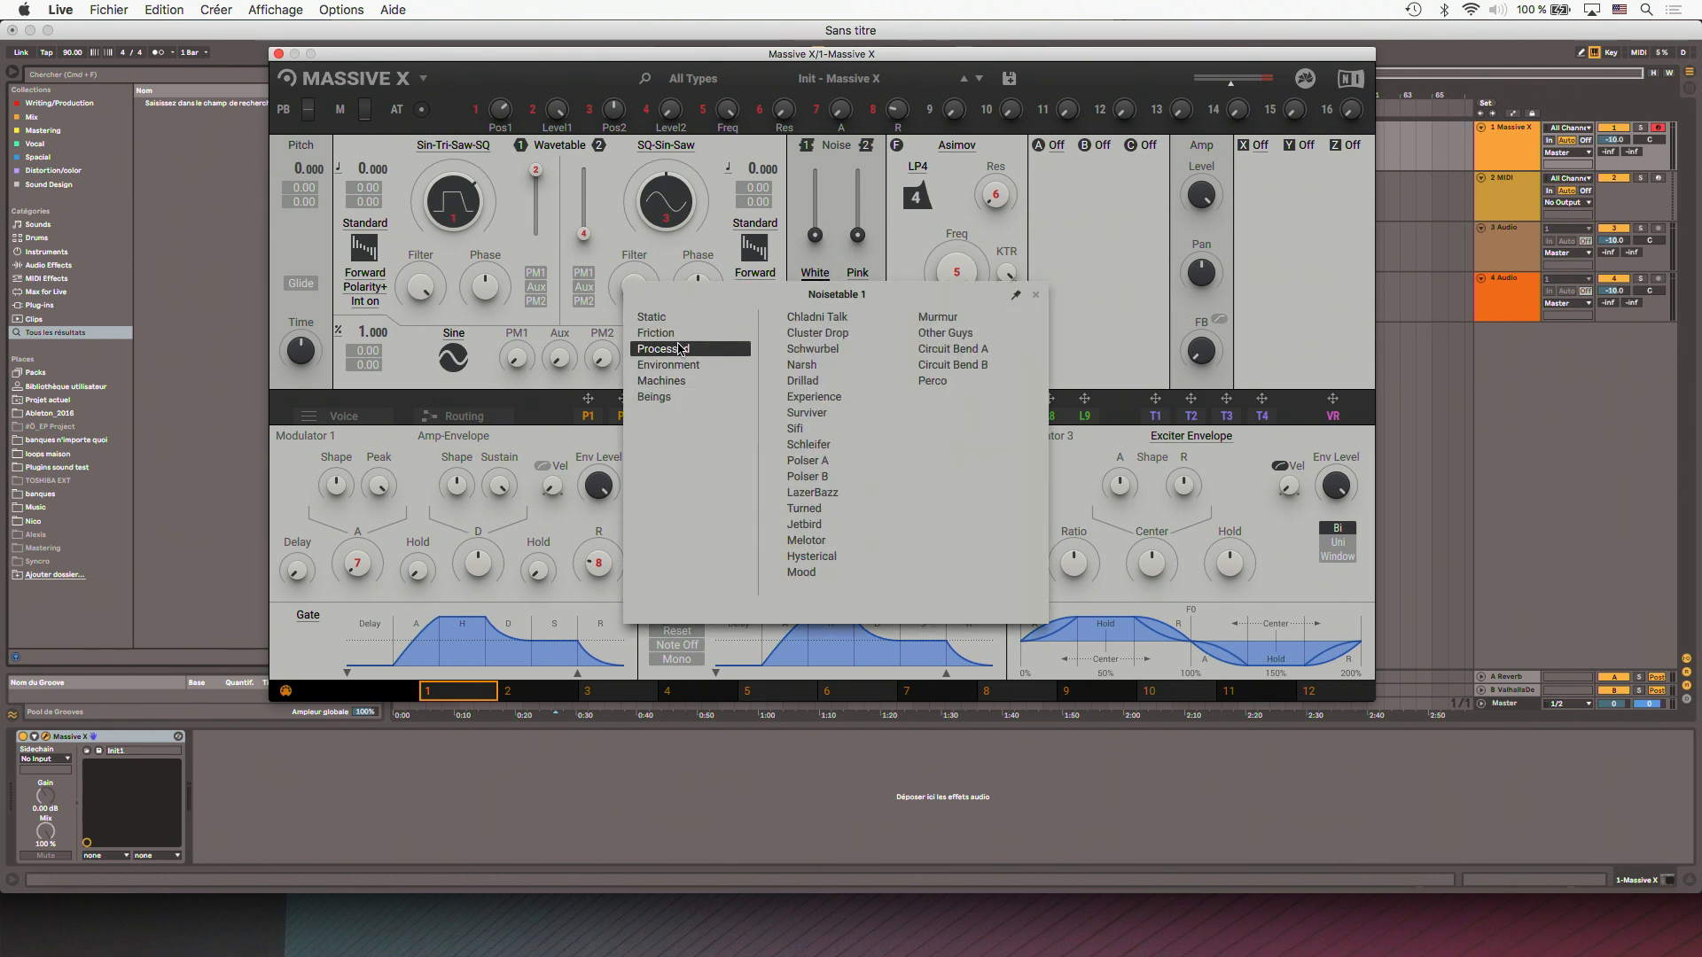
pyautogui.click(687, 367)
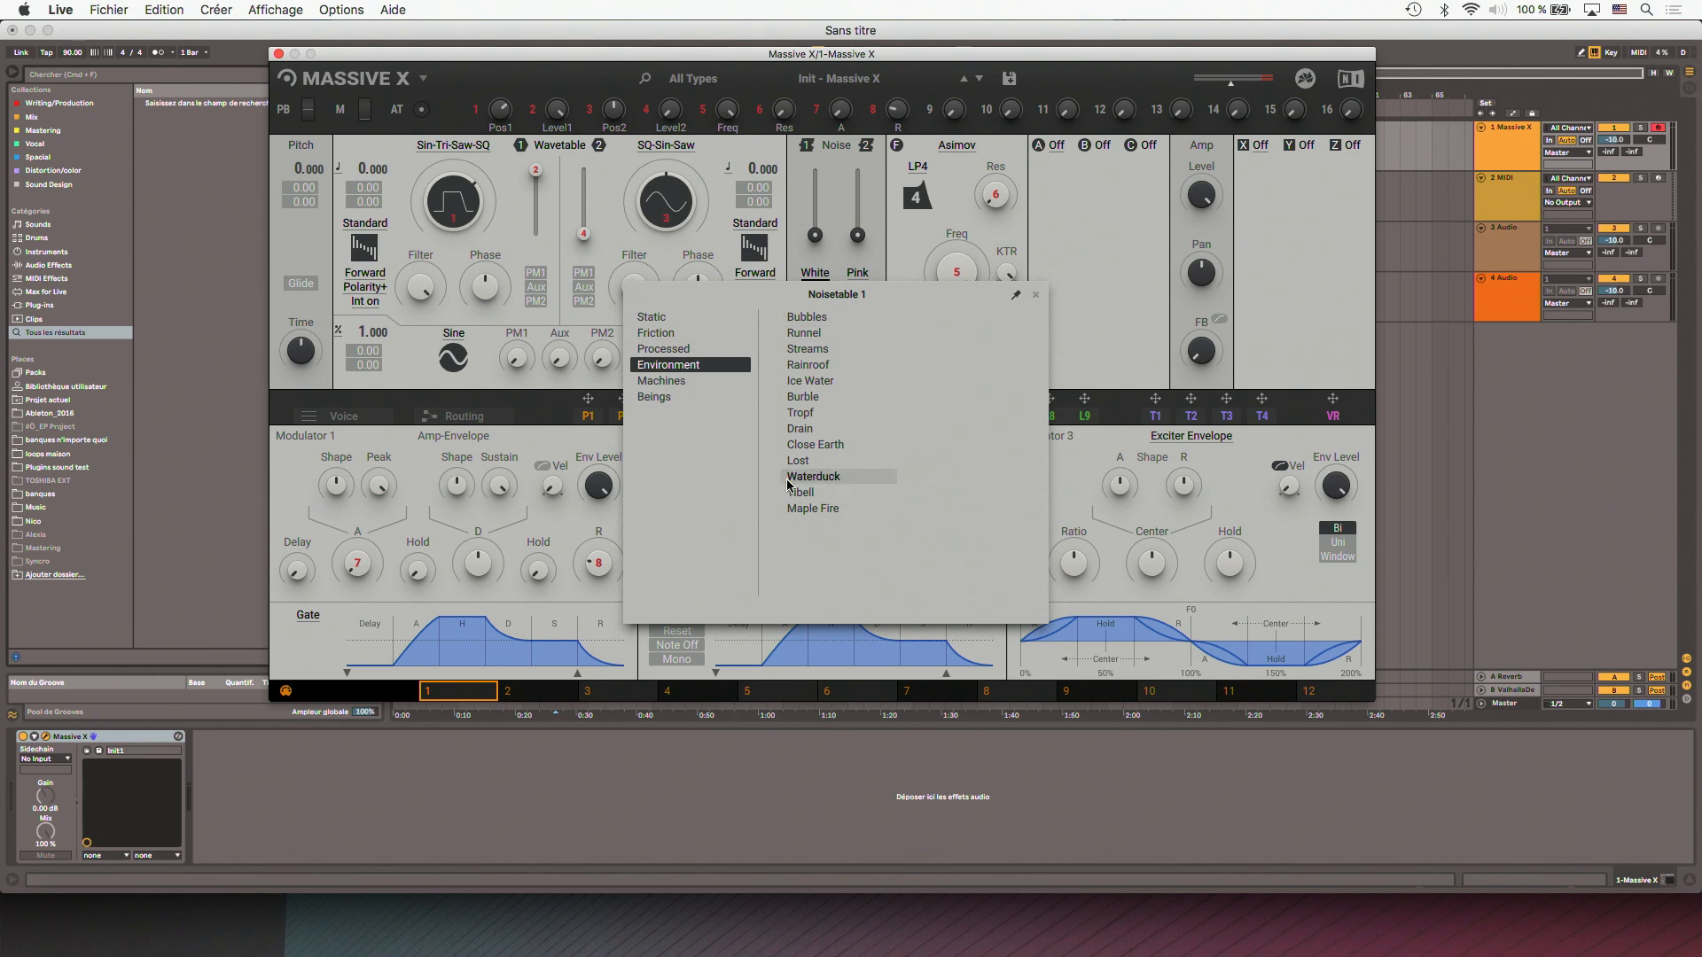
pyautogui.click(678, 382)
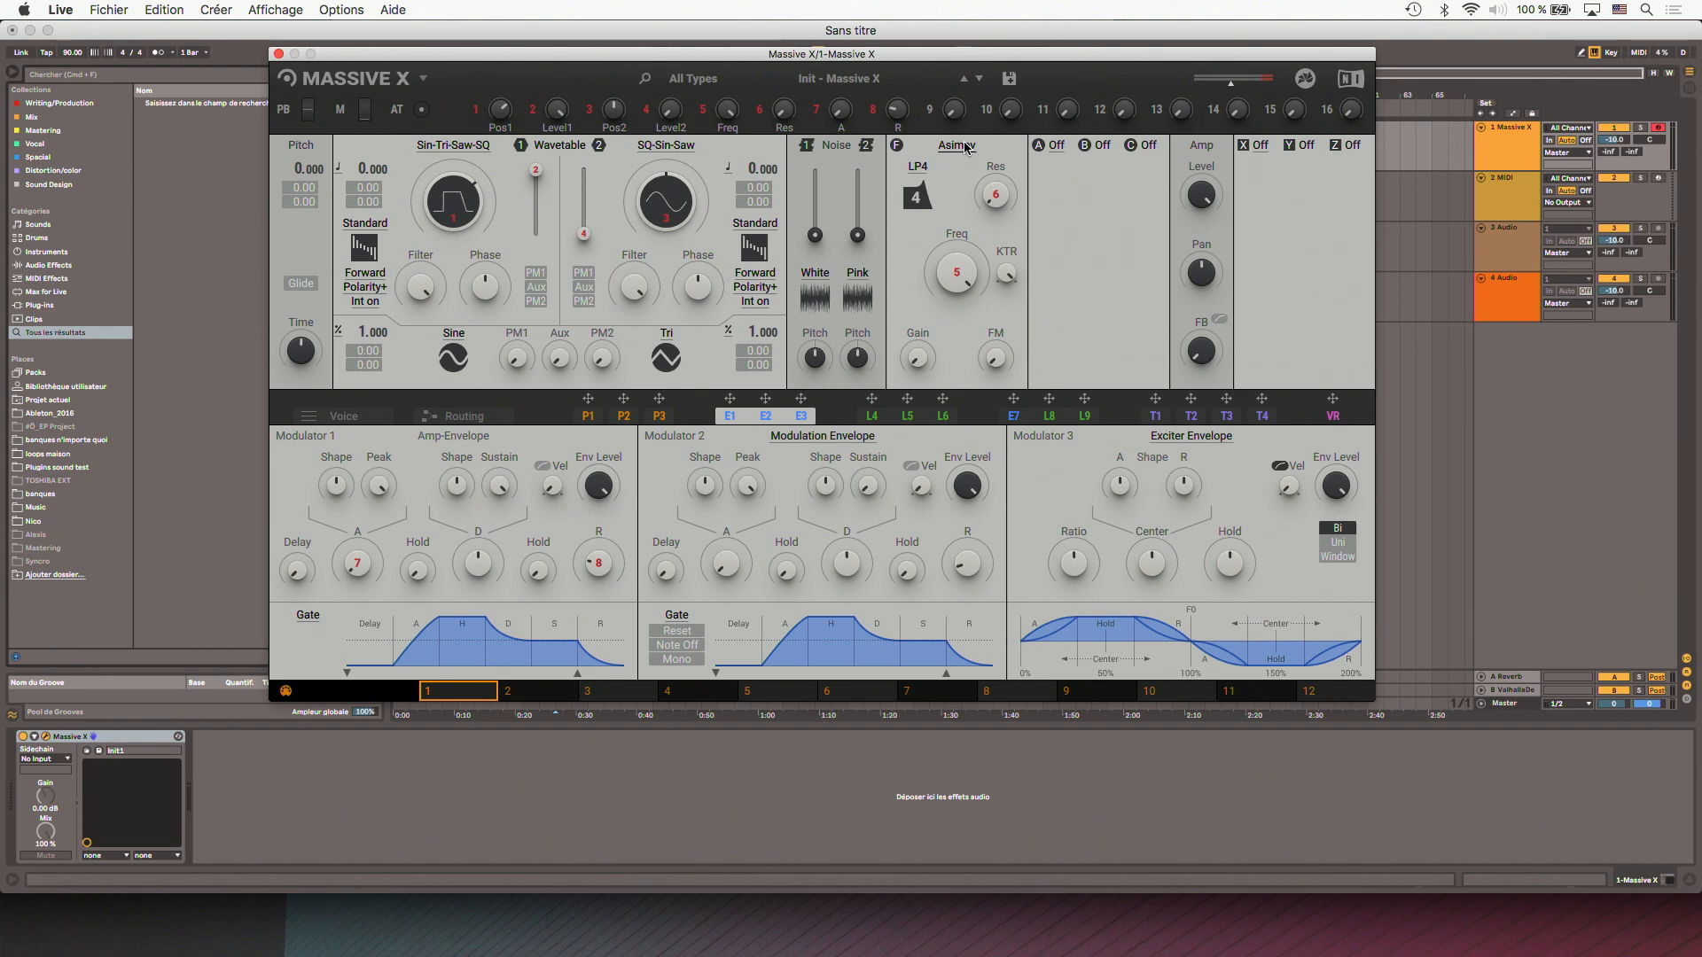
# - View the available filter types and the list of effects for insert slot A
pyautogui.click(956, 145)
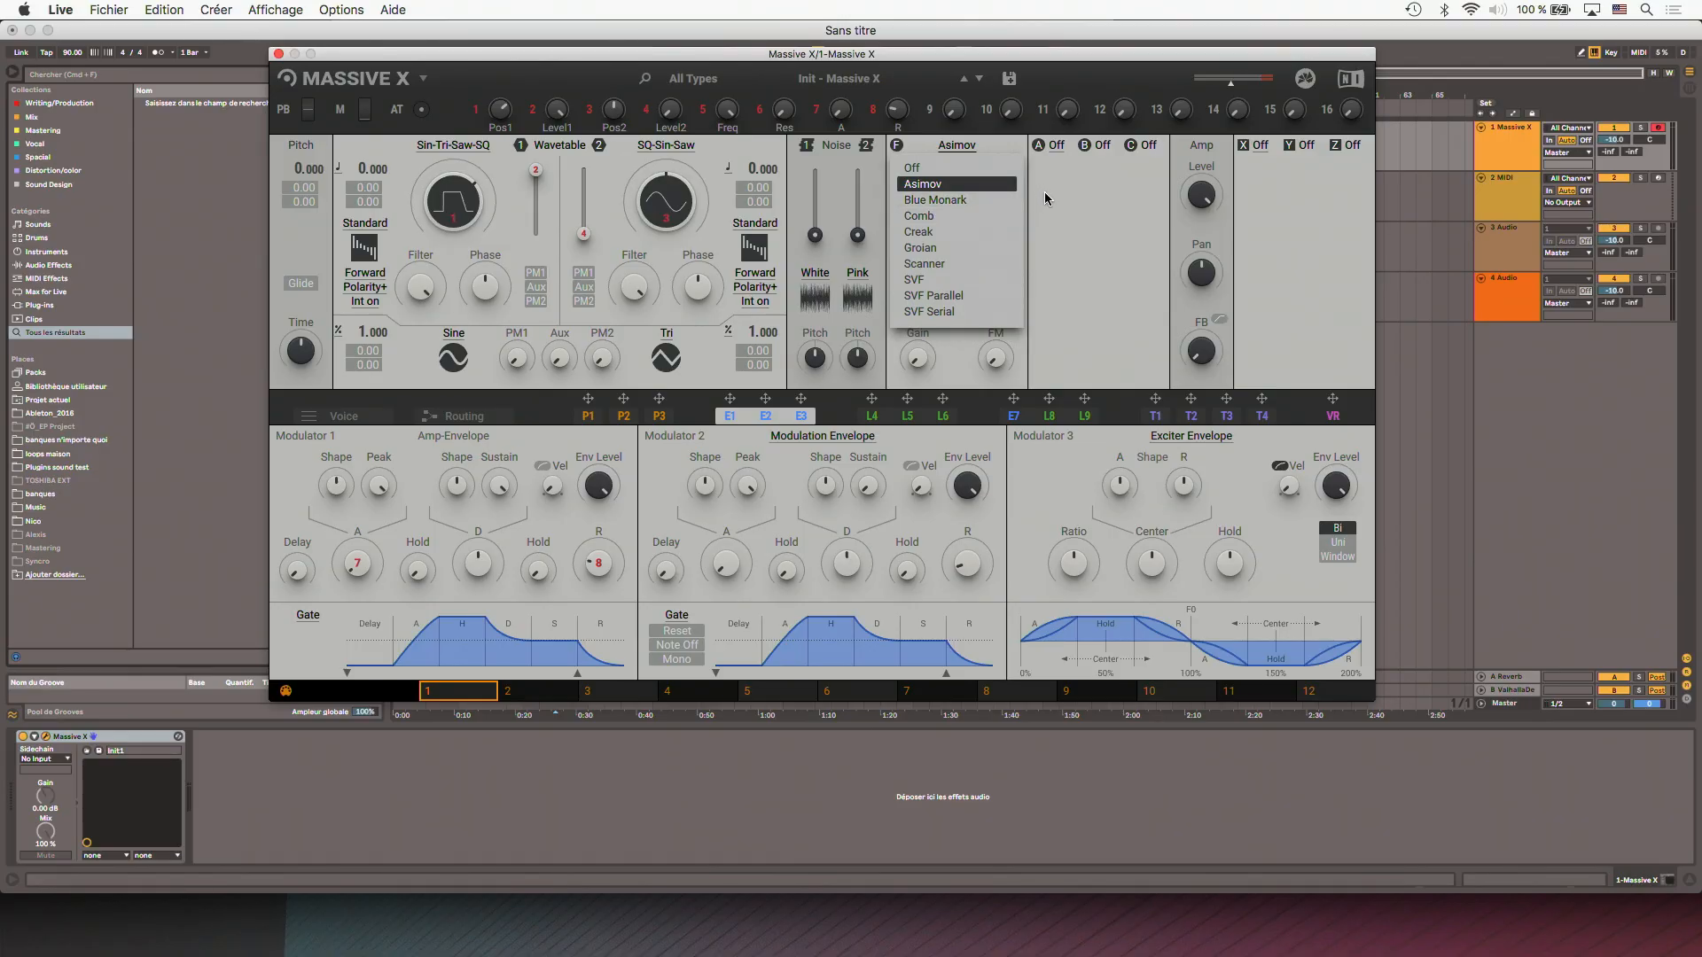
pyautogui.click(1054, 146)
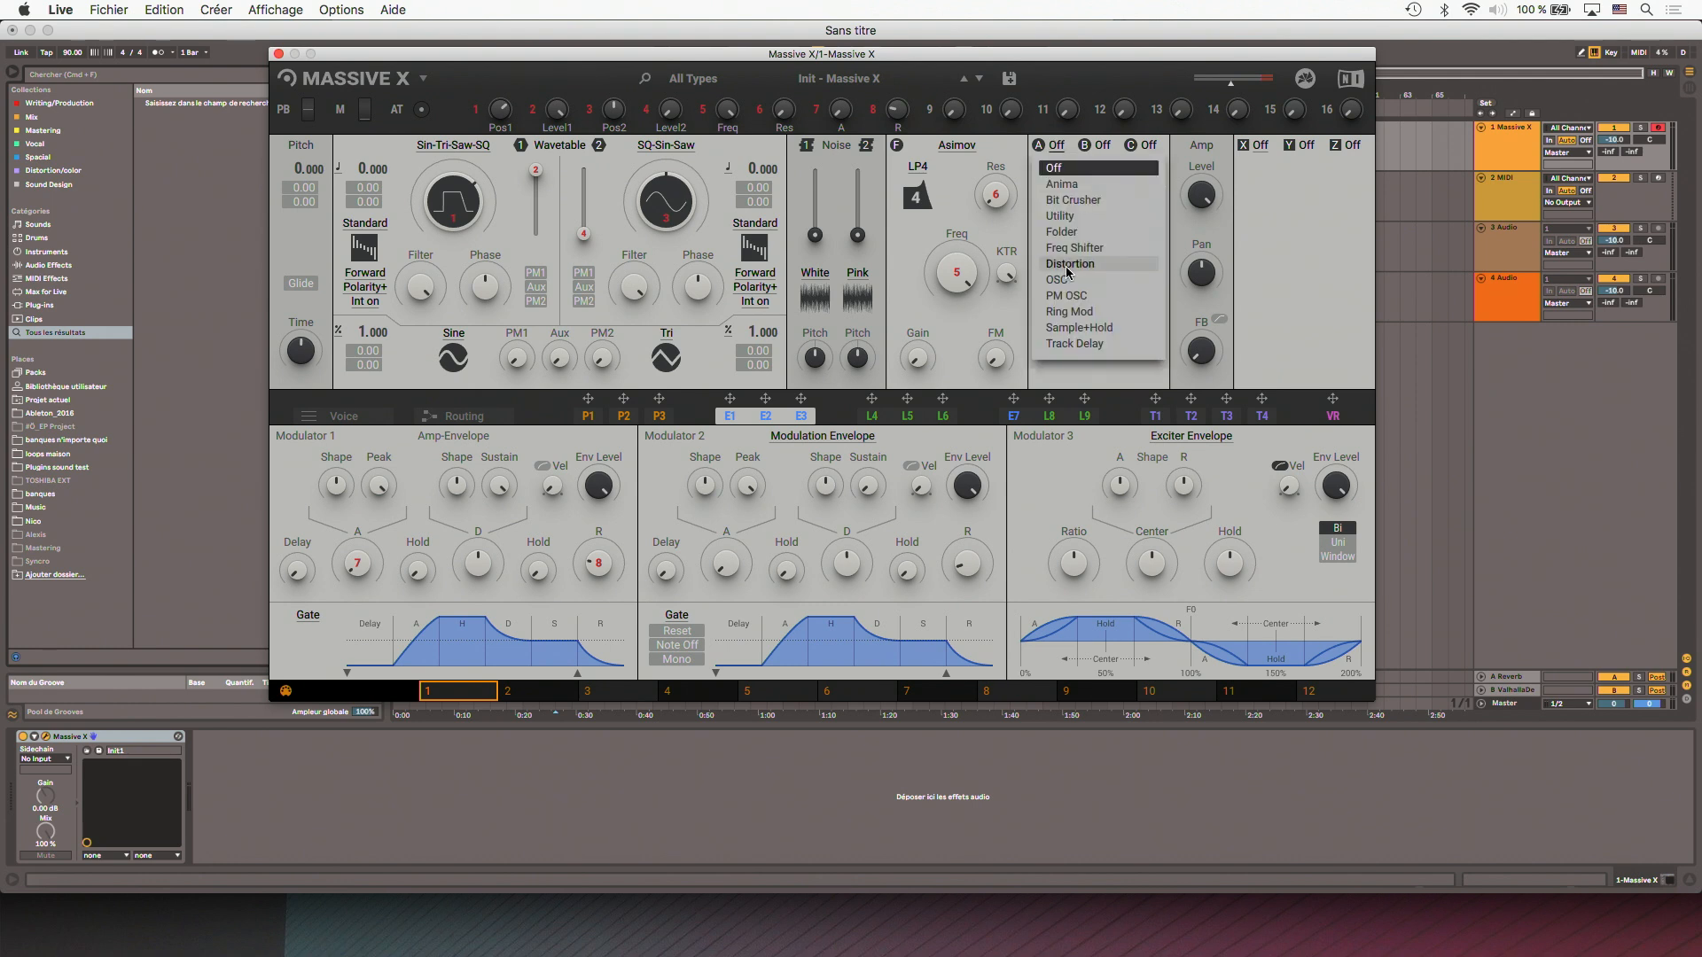
pyautogui.click(1059, 146)
pyautogui.click(1059, 146)
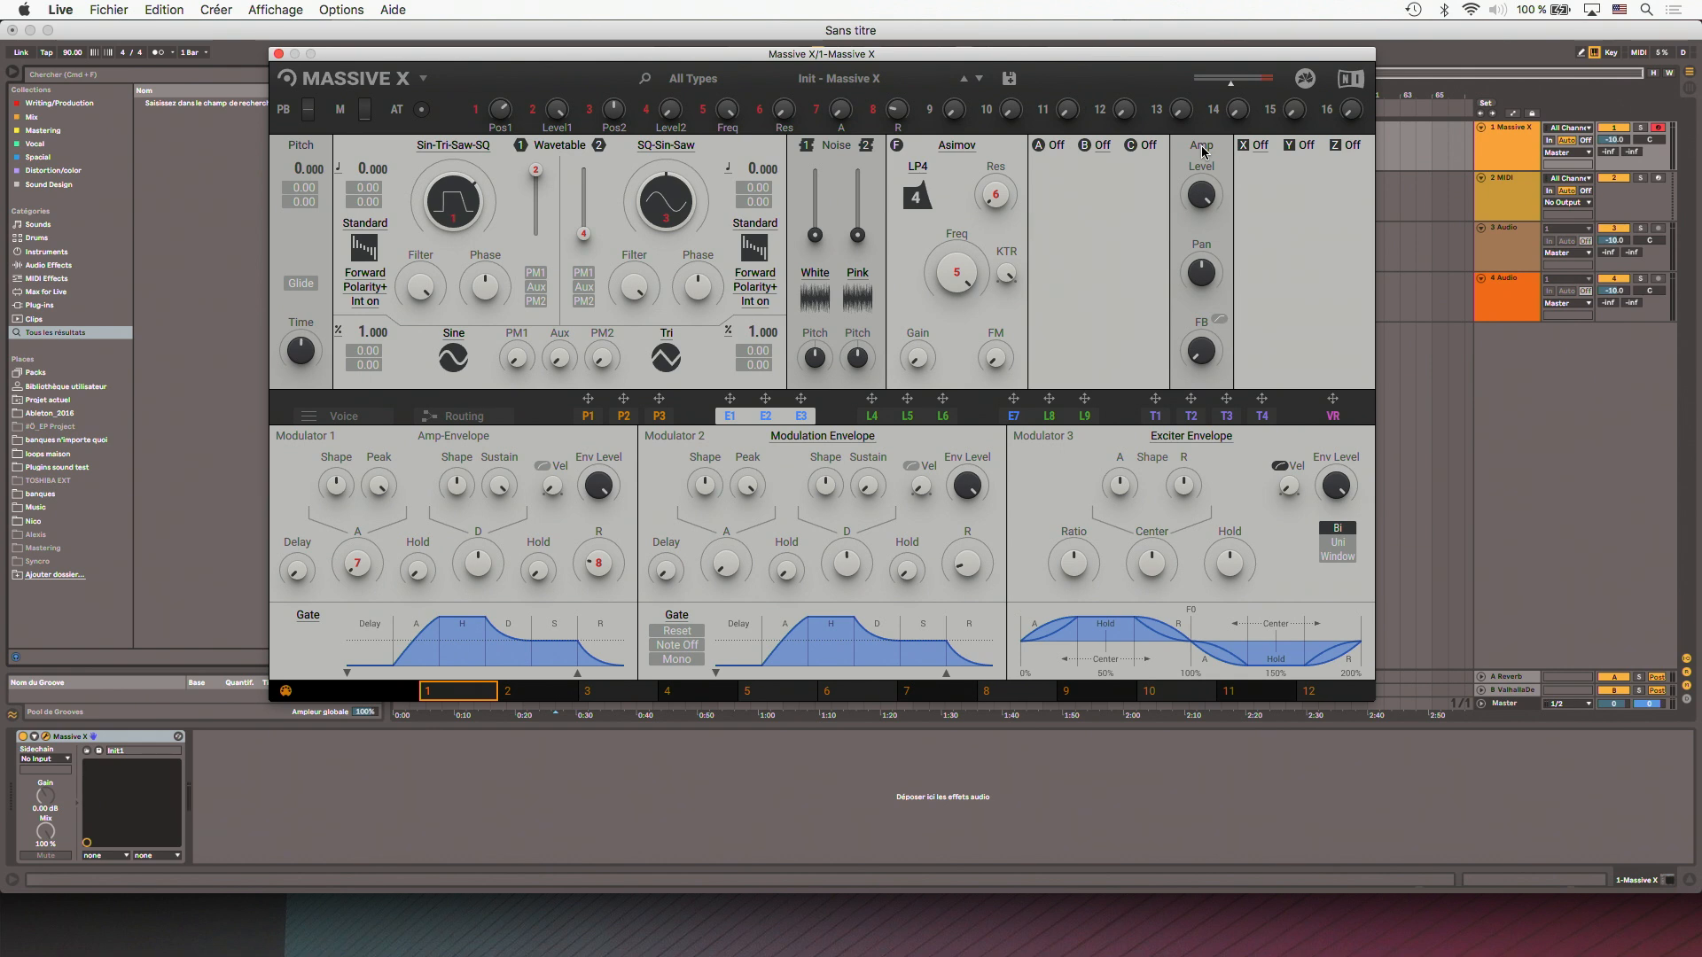
# - Load the Dimension Expander into effect slot X and select the Massive X track
pyautogui.click(1262, 146)
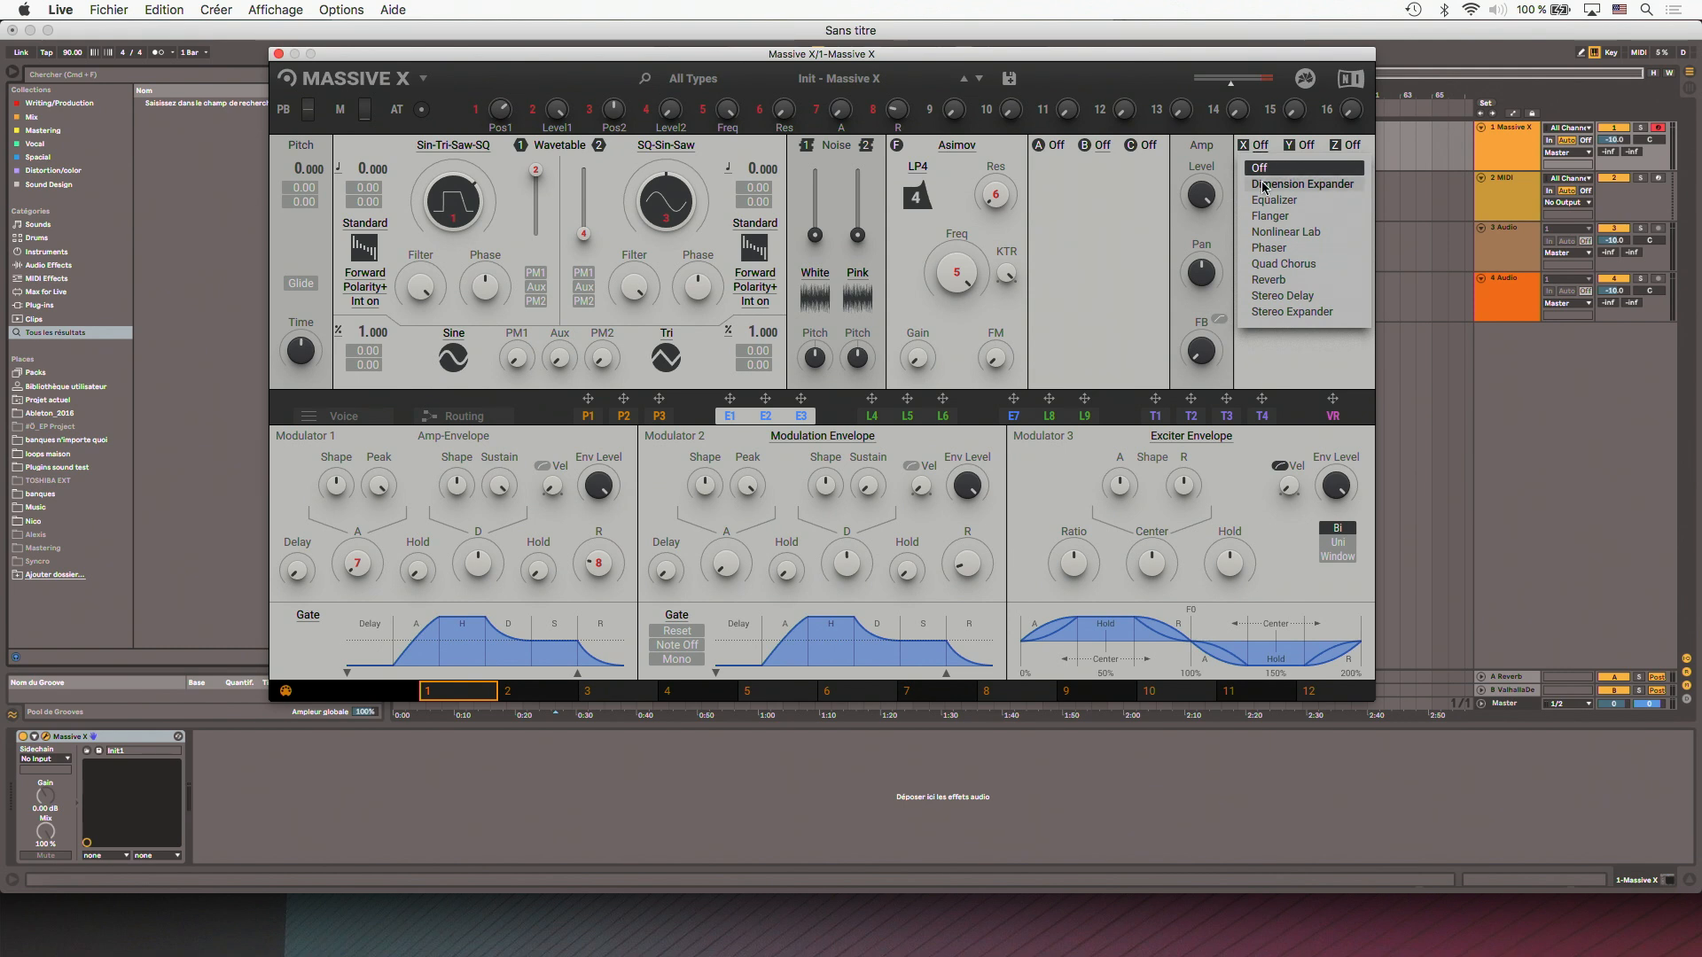
pyautogui.click(1263, 185)
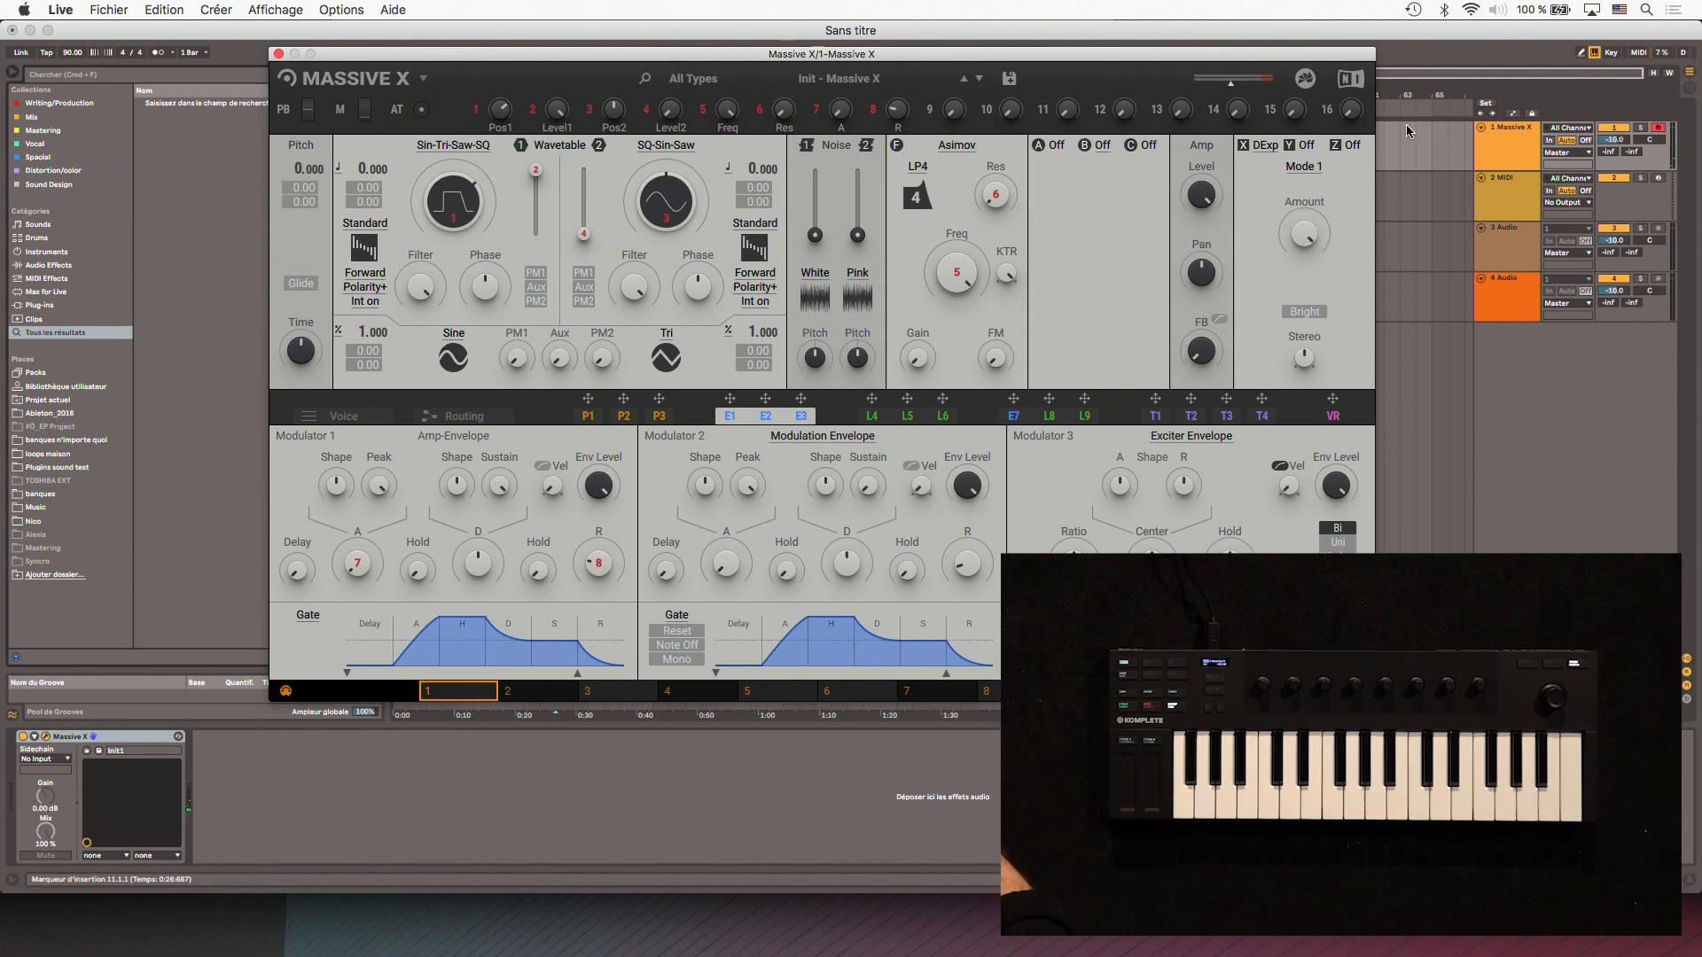
pyautogui.click(1504, 147)
pyautogui.click(1285, 147)
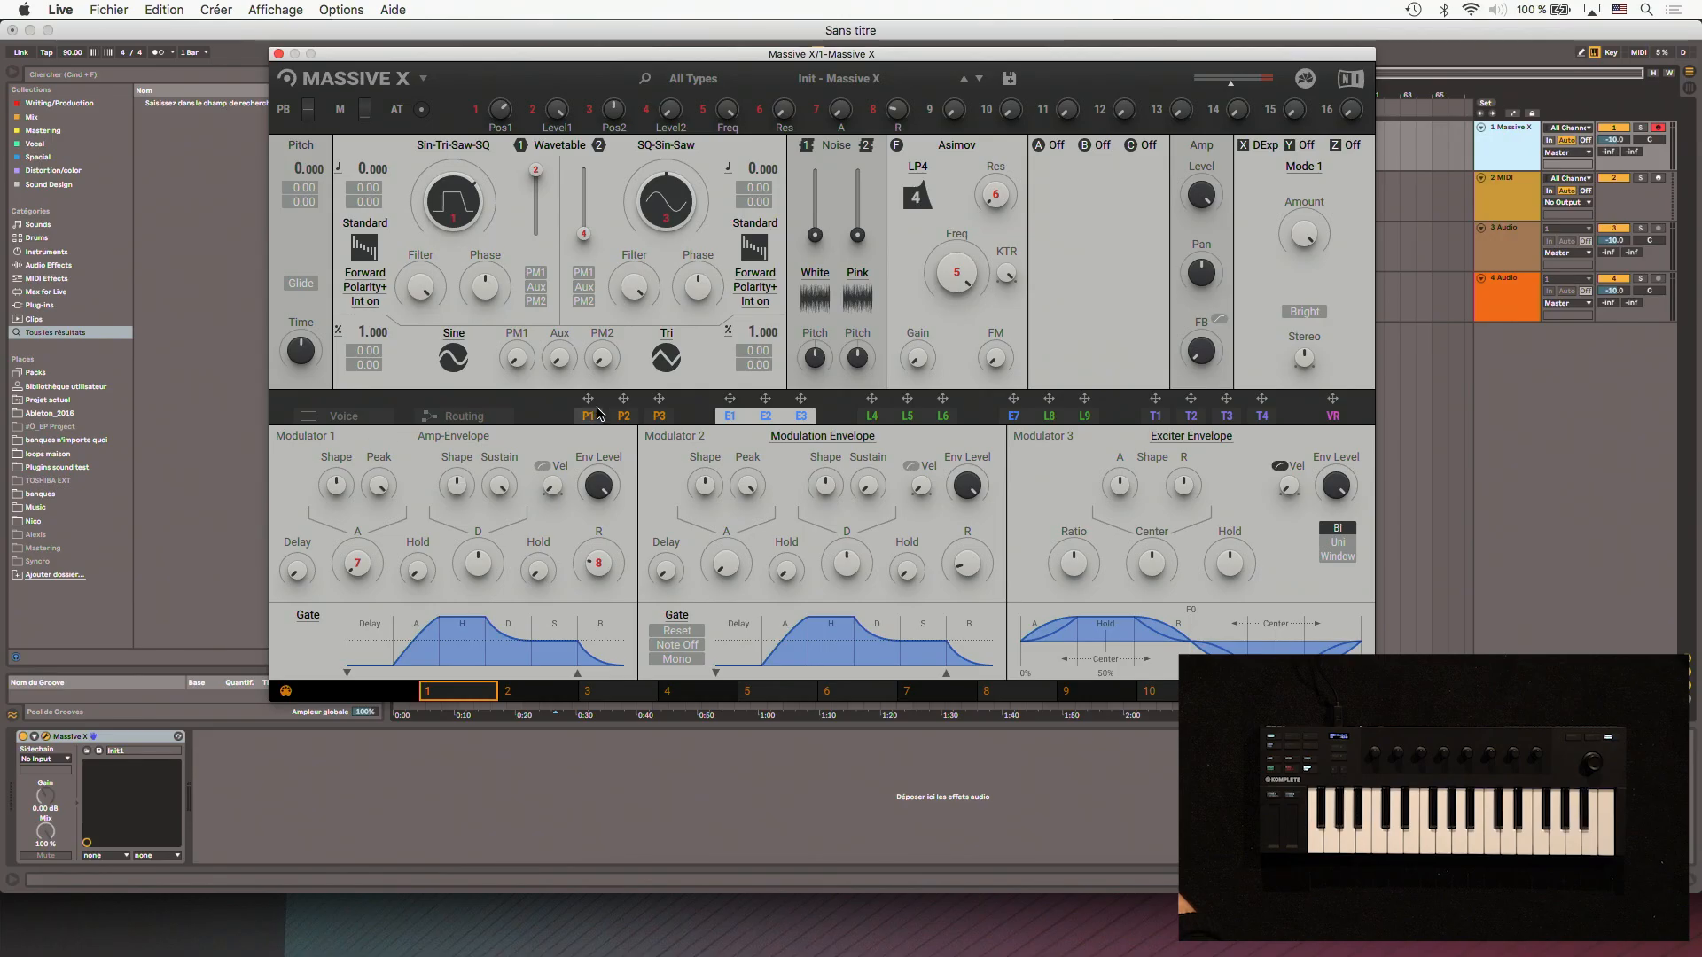
# - Enable Unison with 4 voices in the voice settings and try different unison spread amounts
pyautogui.click(320, 419)
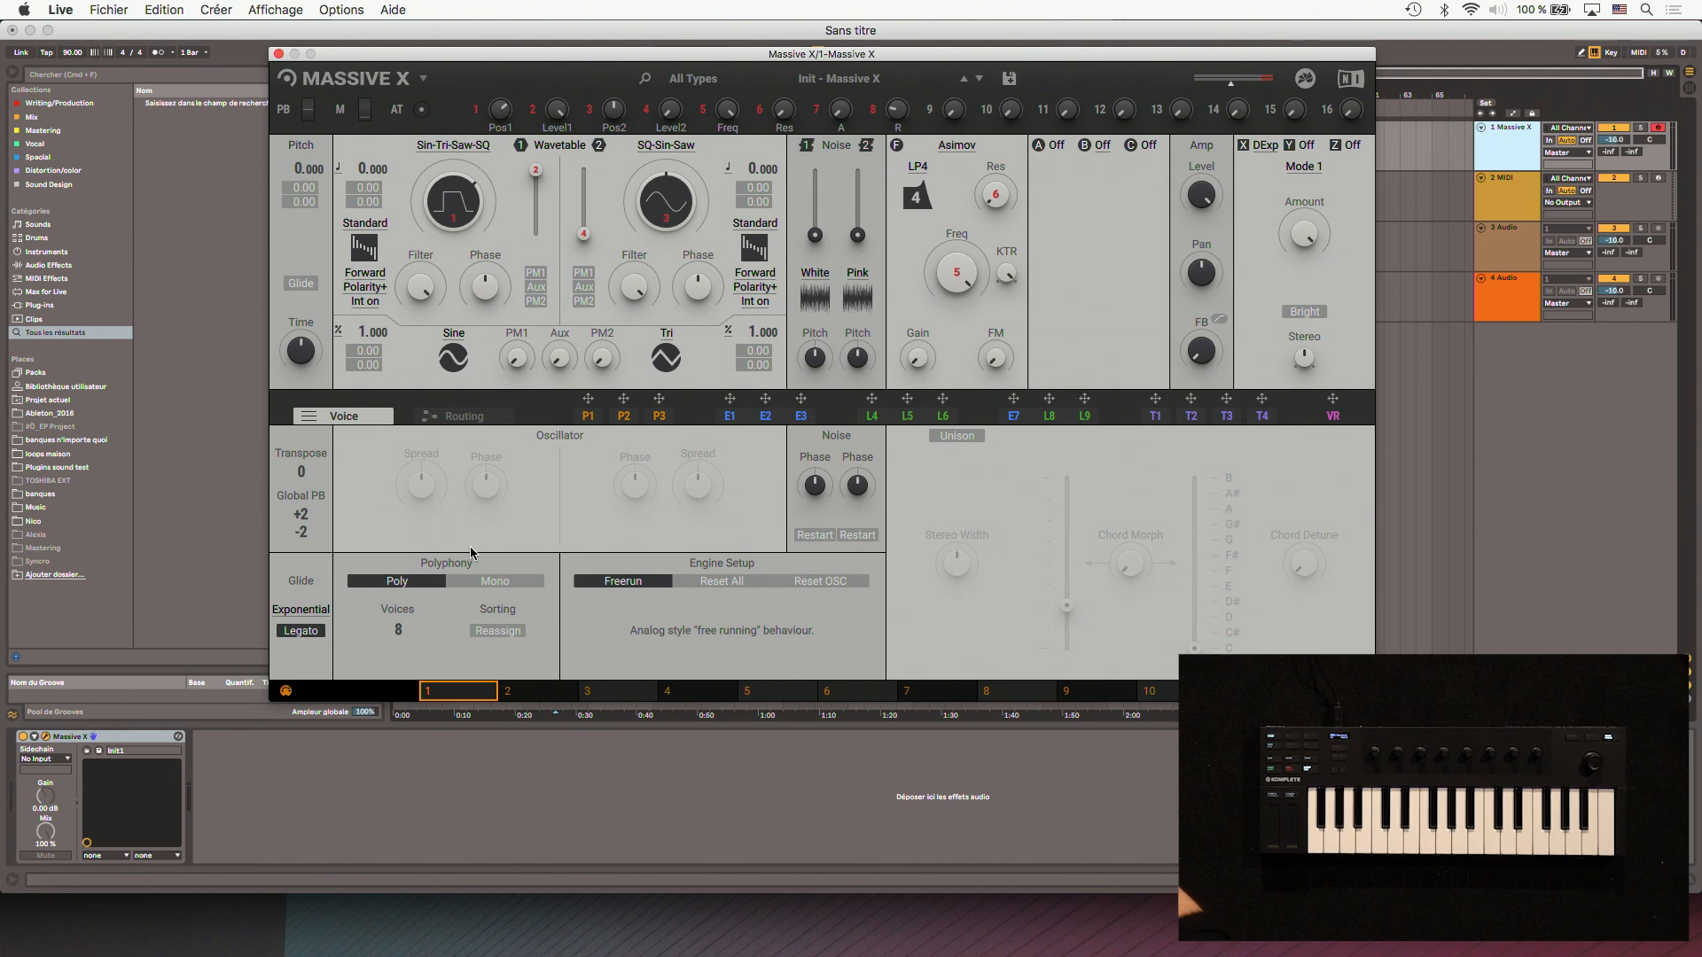
pyautogui.click(951, 437)
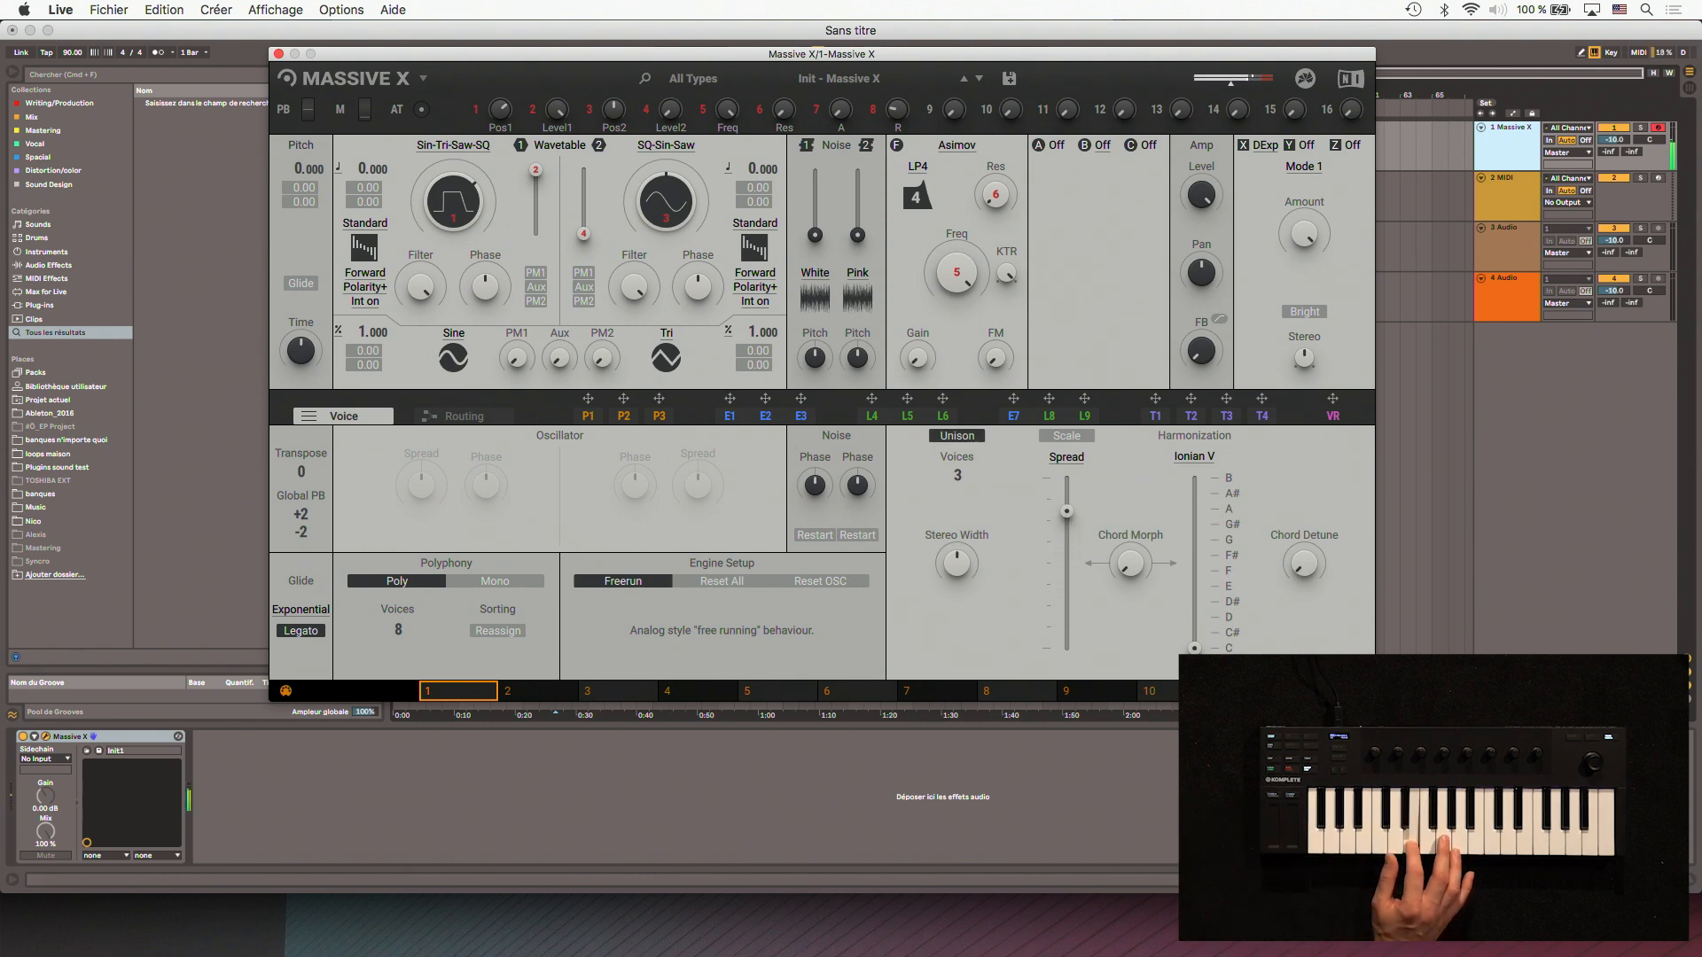
pyautogui.moveTo(1066, 526); pyautogui.dragTo(1066, 648)
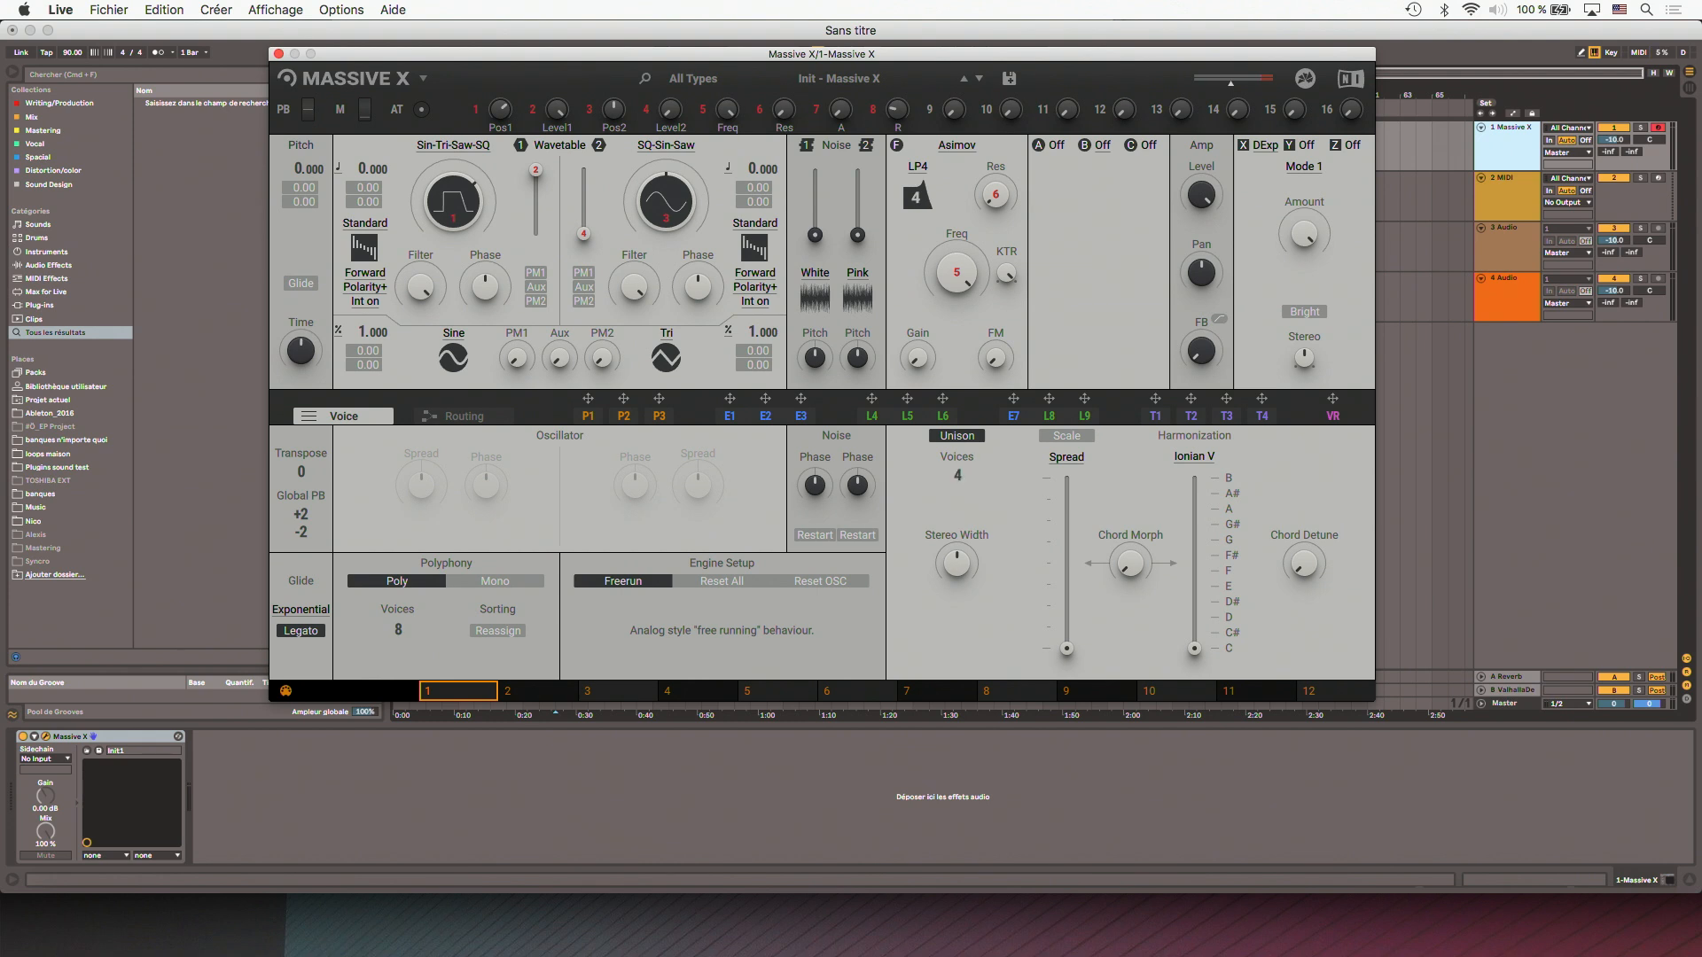
pyautogui.moveTo(1066, 649); pyautogui.dragTo(1066, 594)
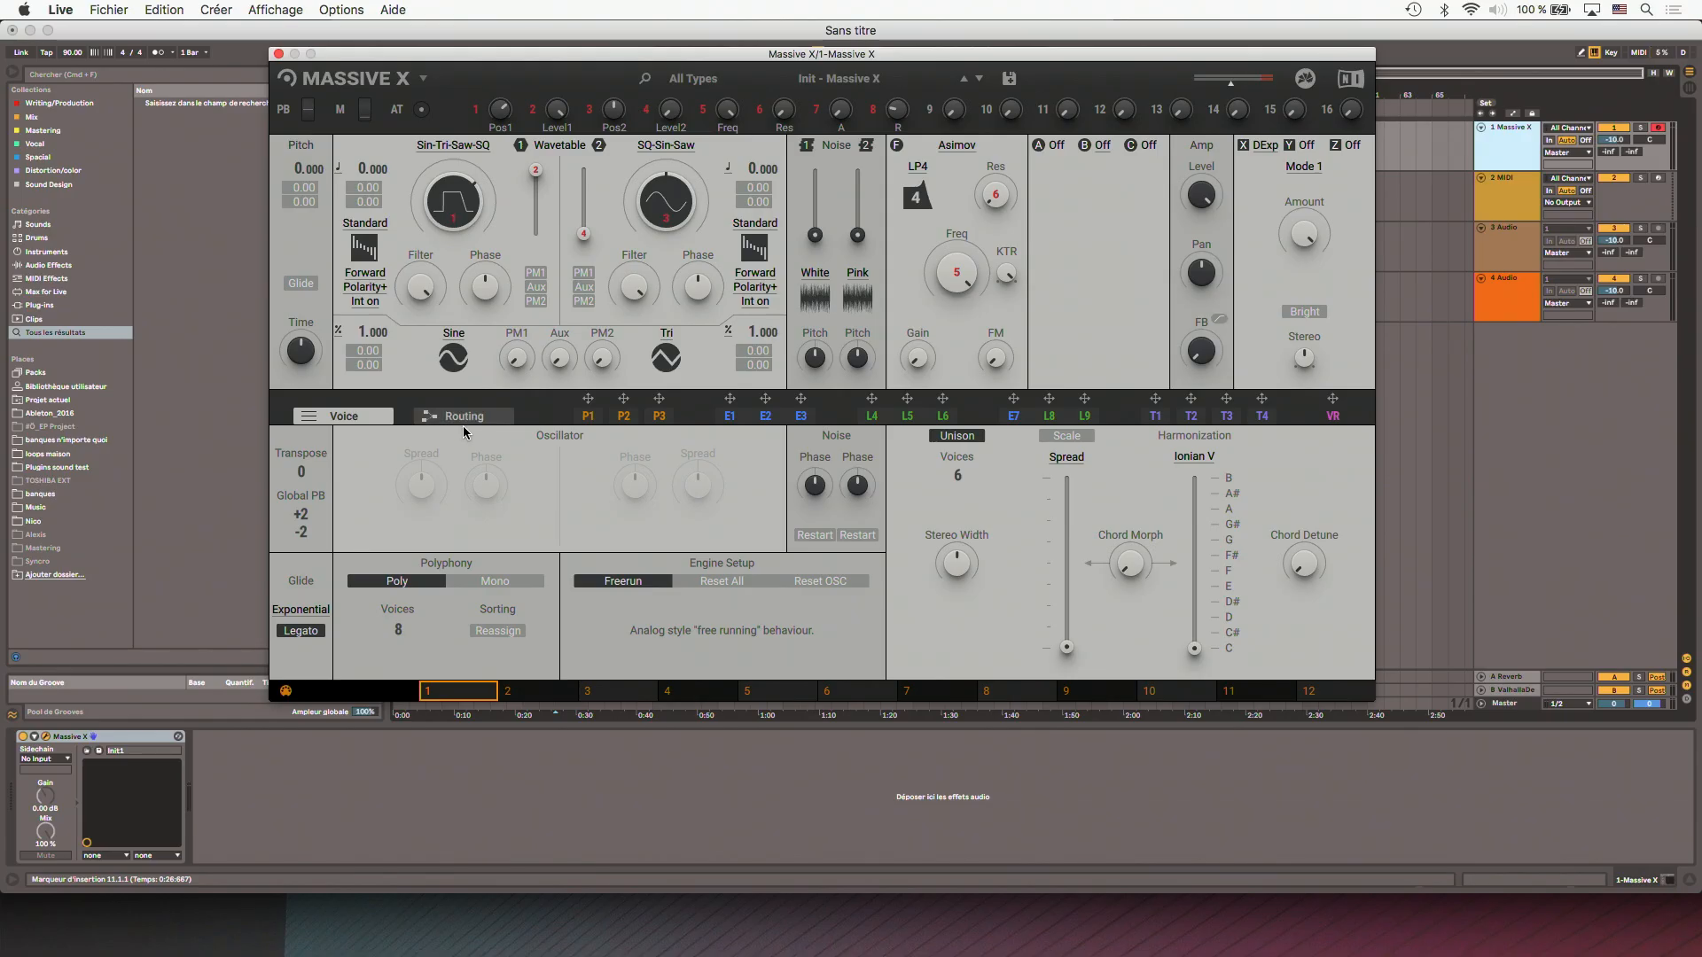
# - In the routing view, reroute the output of insert B from insert C to effect slot Z
pyautogui.click(464, 418)
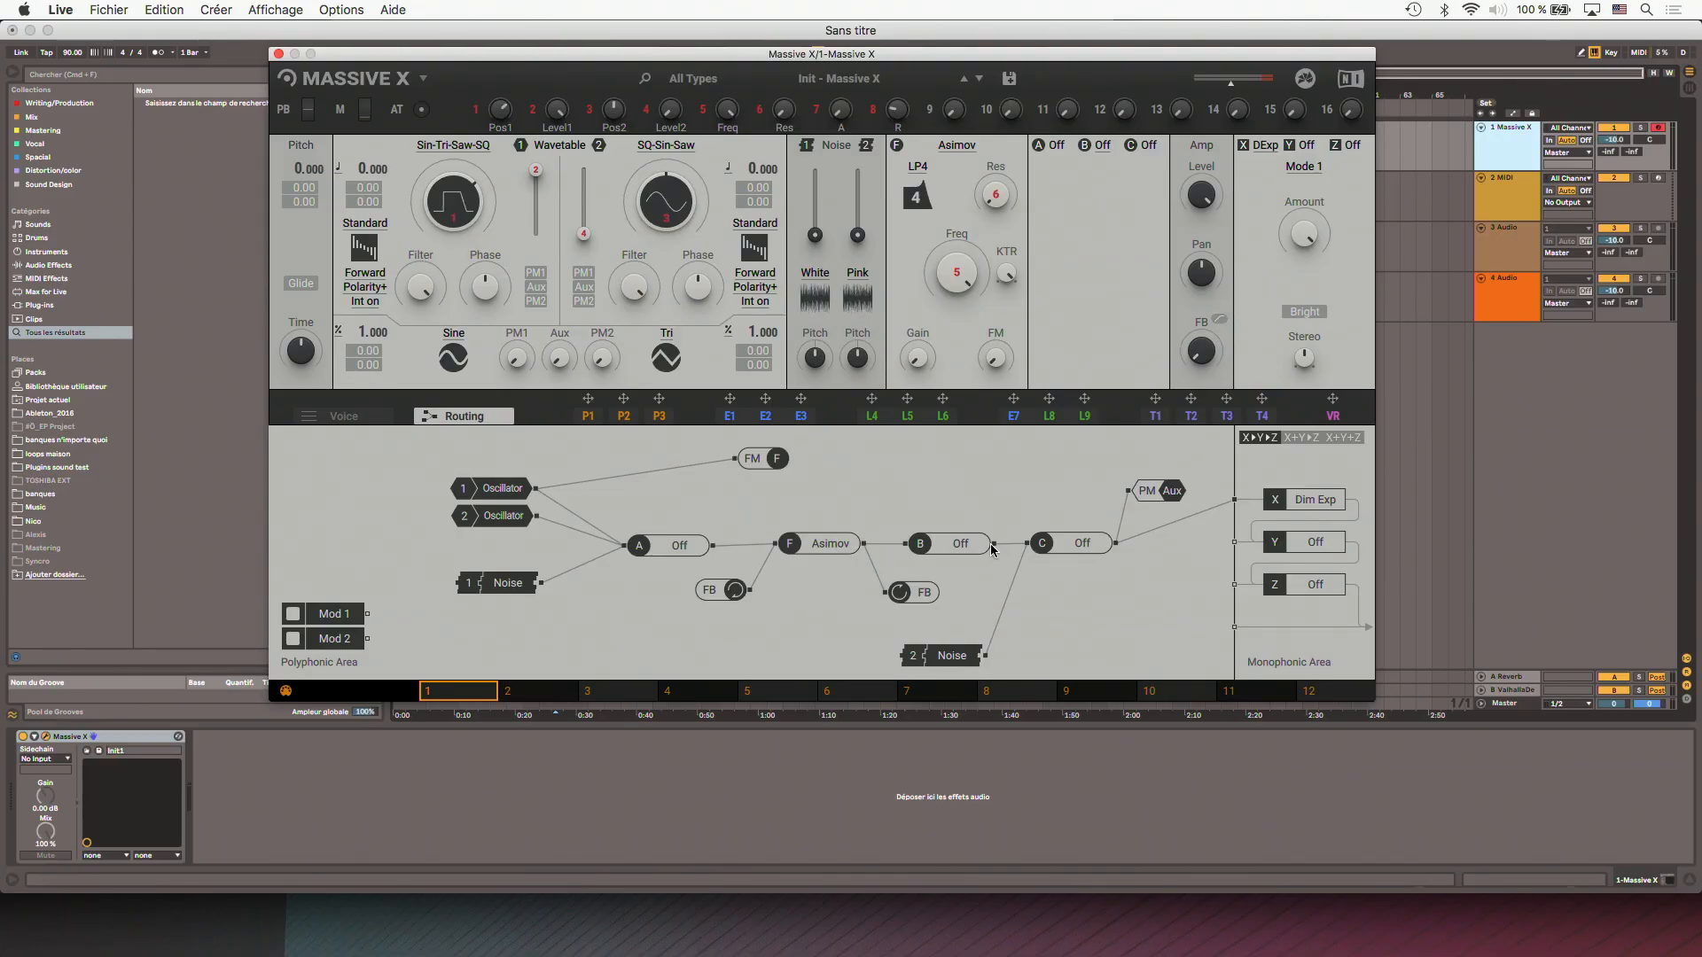
pyautogui.moveTo(996, 544); pyautogui.dragTo(1089, 602)
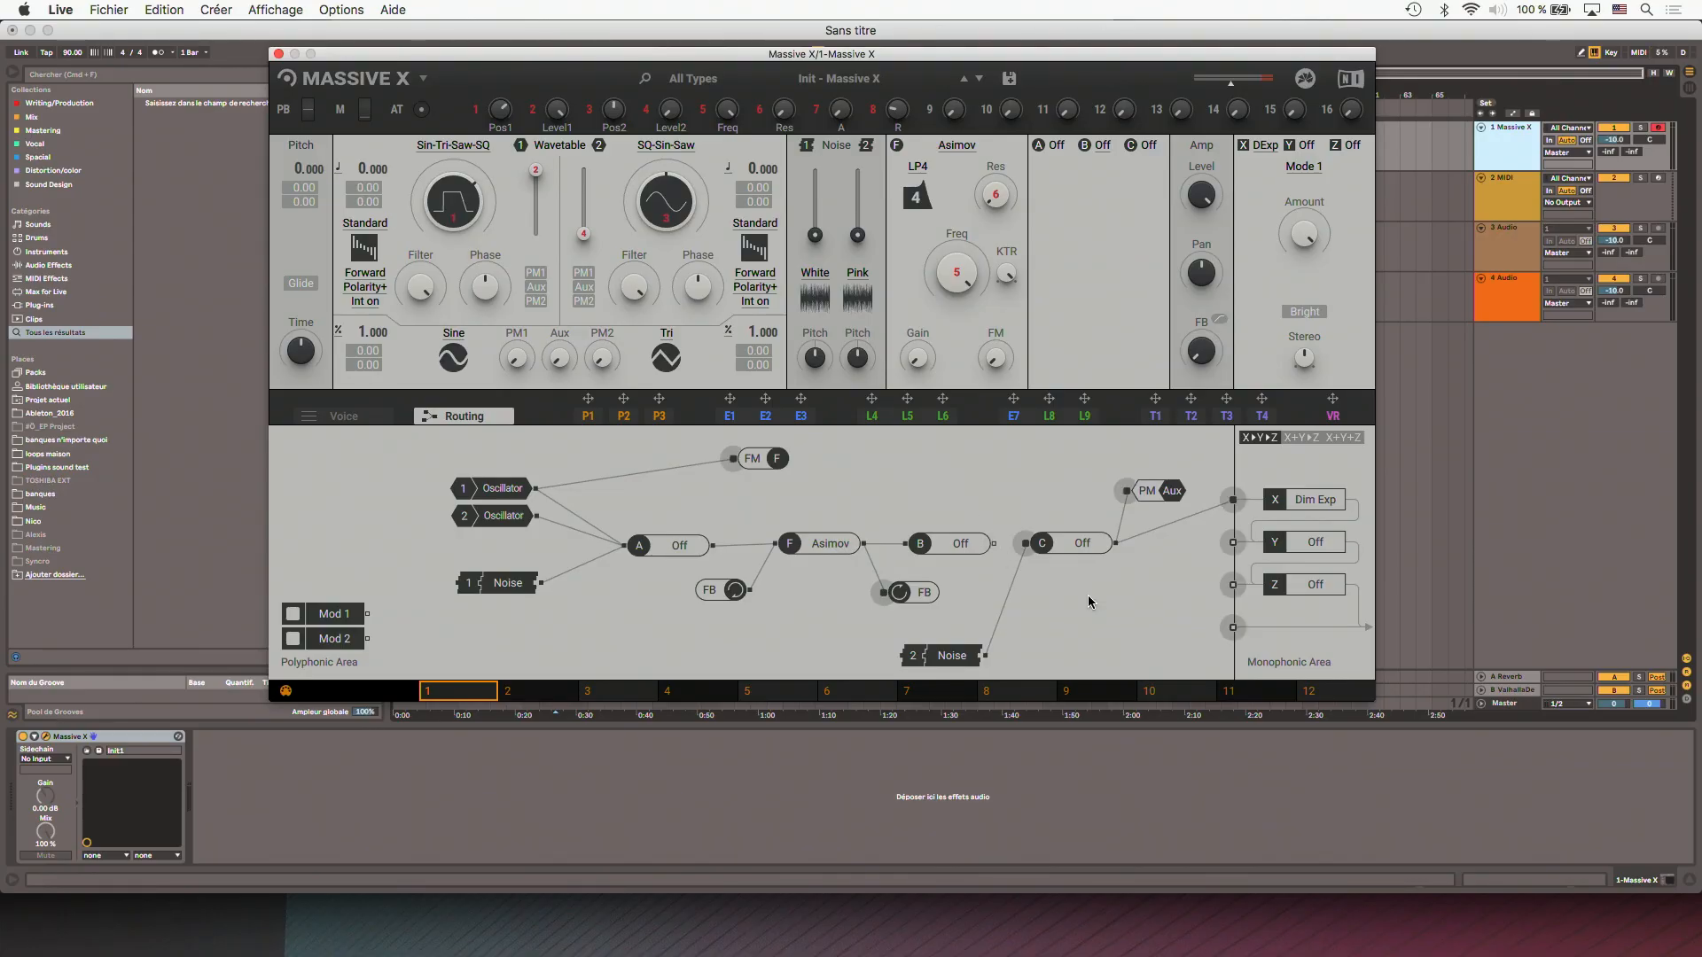
pyautogui.moveTo(1196, 617); pyautogui.dragTo(1232, 585)
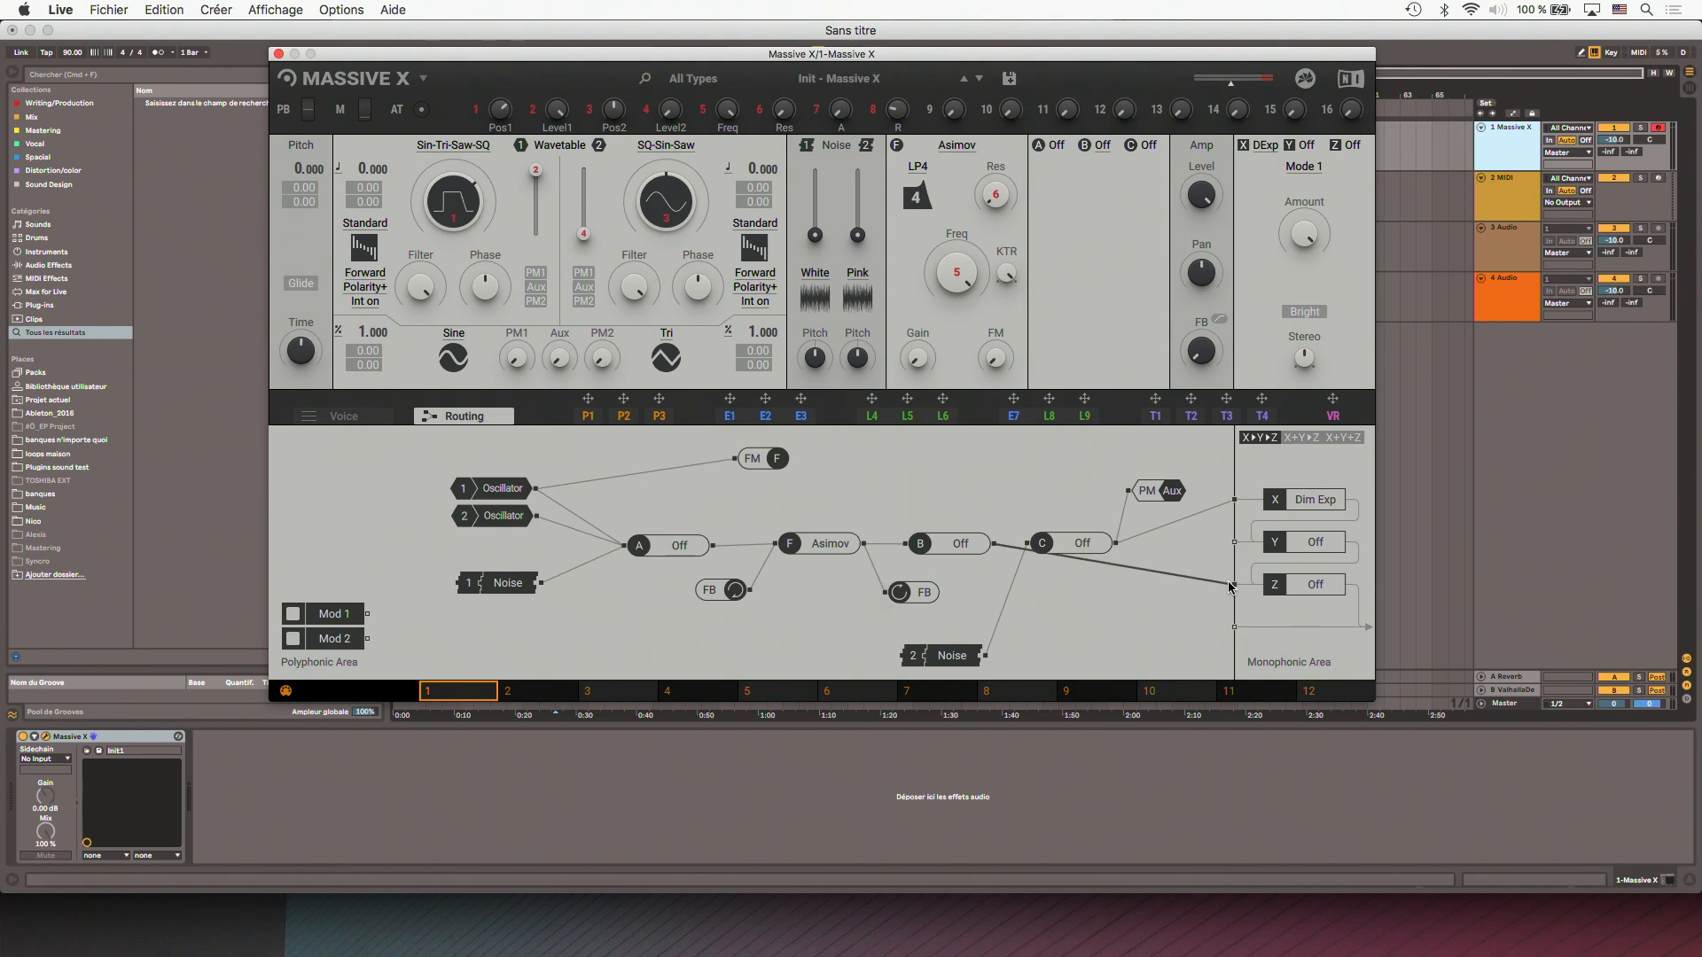
# - Remove the connection to effect slot Z and reconnect insert B's output to insert C
pyautogui.click(1097, 568)
pyautogui.moveTo(994, 549); pyautogui.dragTo(1028, 546)
# - Open performer P1, reposition the plug-in window, and draw a sine-shaped pattern across the performer grid
pyautogui.click(588, 417)
pyautogui.moveTo(712, 65); pyautogui.dragTo(777, 95)
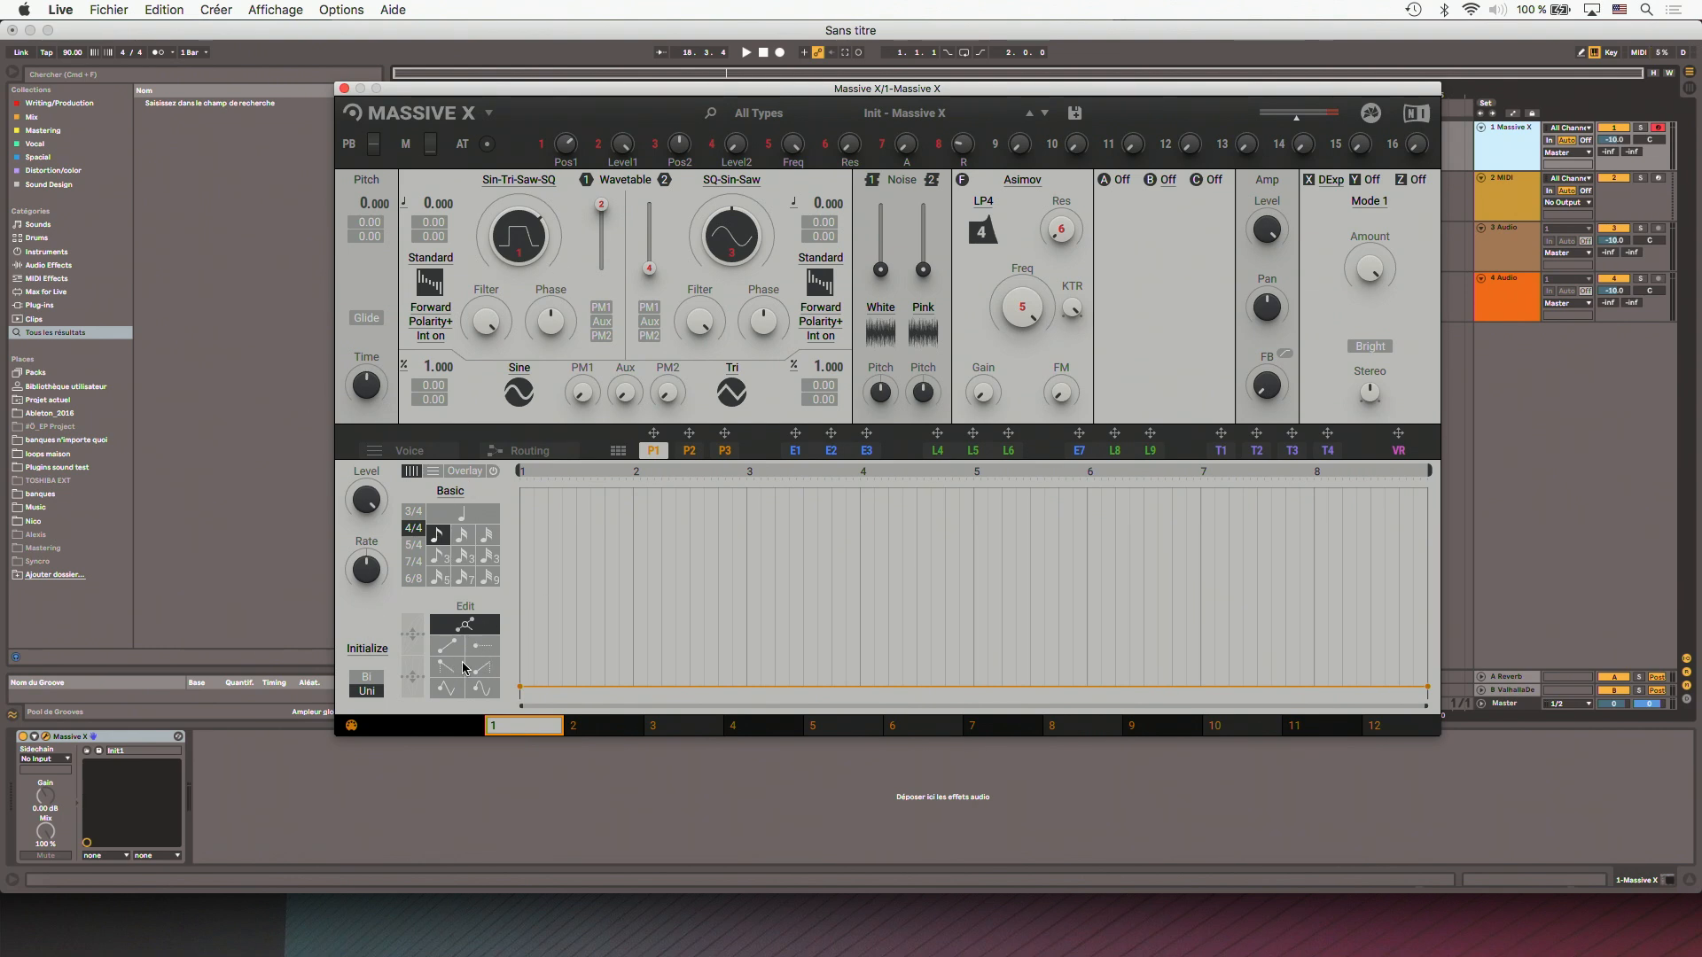
pyautogui.click(482, 690)
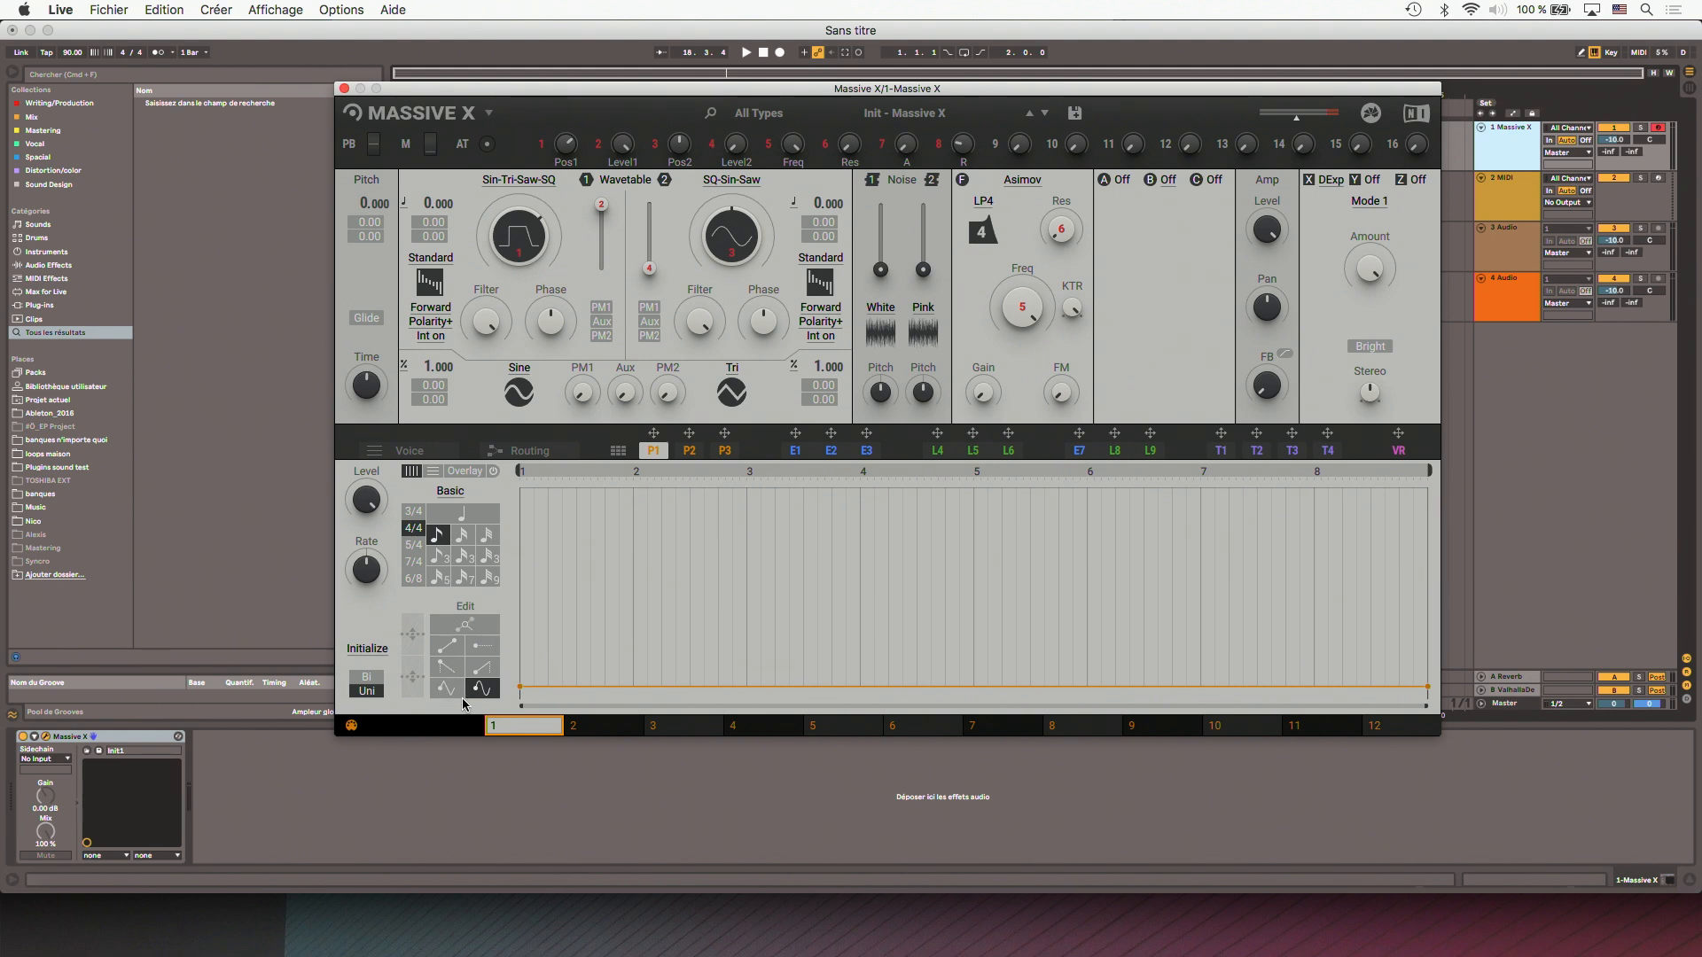
pyautogui.moveTo(525, 587)
pyautogui.mouseDown()
pyautogui.moveTo(607, 541)
pyautogui.moveTo(688, 617)
pyautogui.moveTo(809, 587)
pyautogui.moveTo(933, 631)
pyautogui.moveTo(1112, 604)
pyautogui.moveTo(1274, 522)
pyautogui.moveTo(1394, 646)
pyautogui.moveTo(1232, 686)
pyautogui.moveTo(392, 757)
pyautogui.moveTo(1695, 860)
pyautogui.mouseUp()
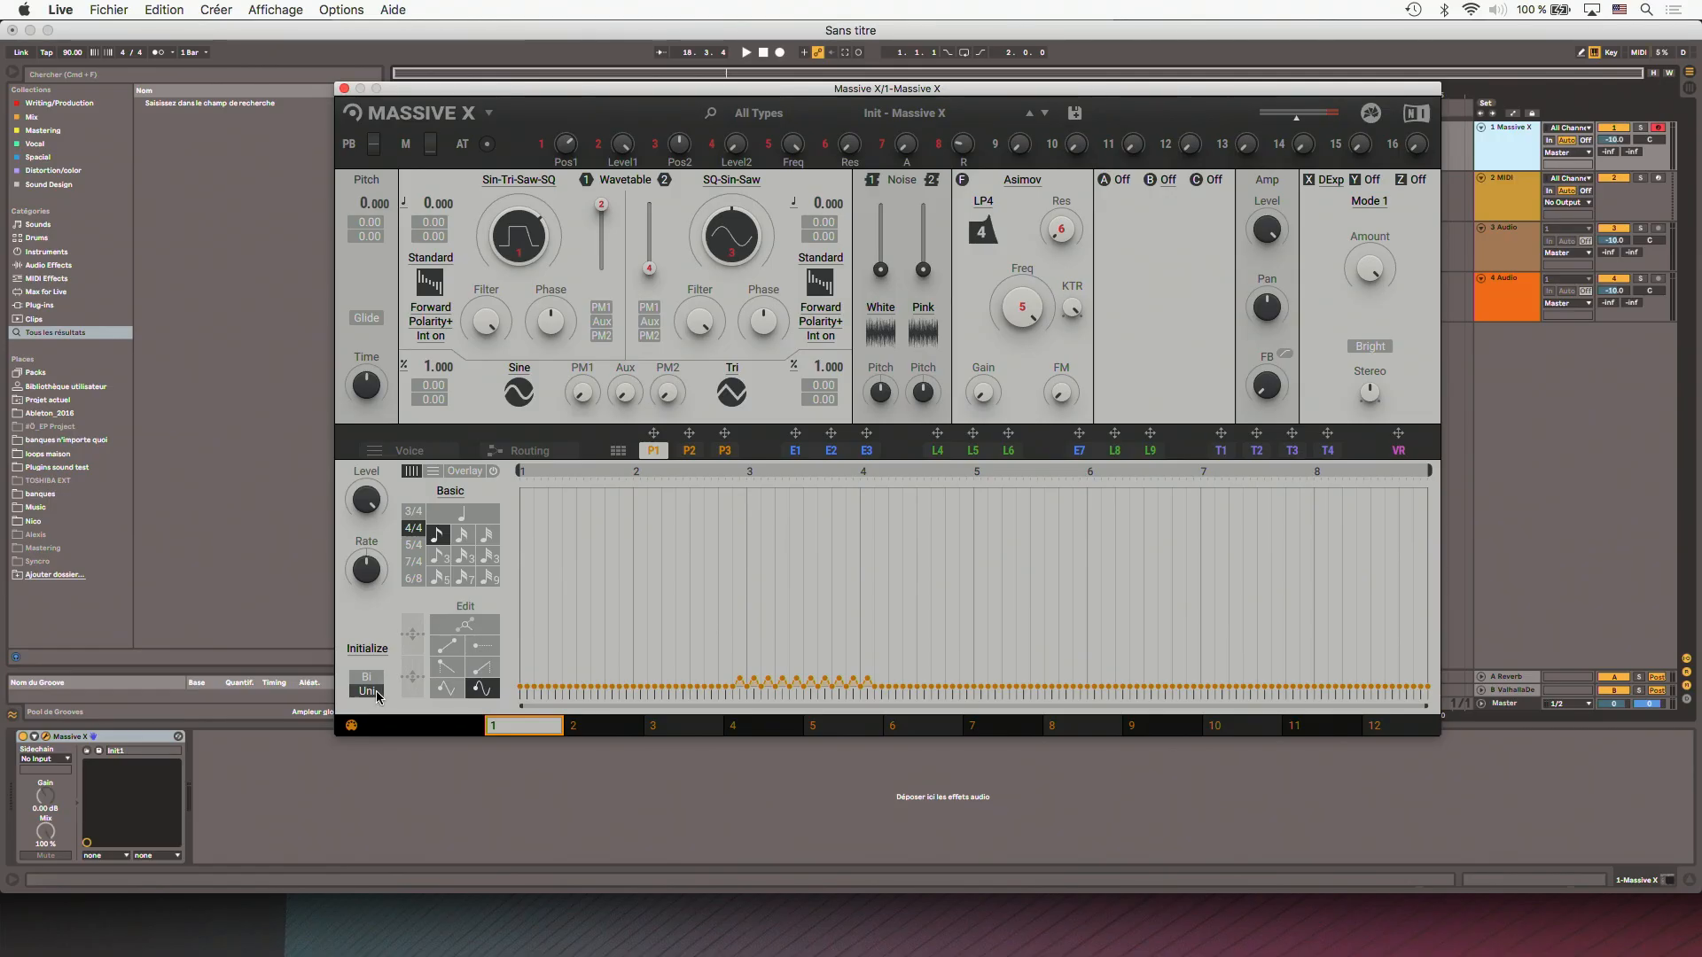
# - Switch performer P1 to bipolar and draw a sine pattern of varying height across its whole length
pyautogui.click(367, 677)
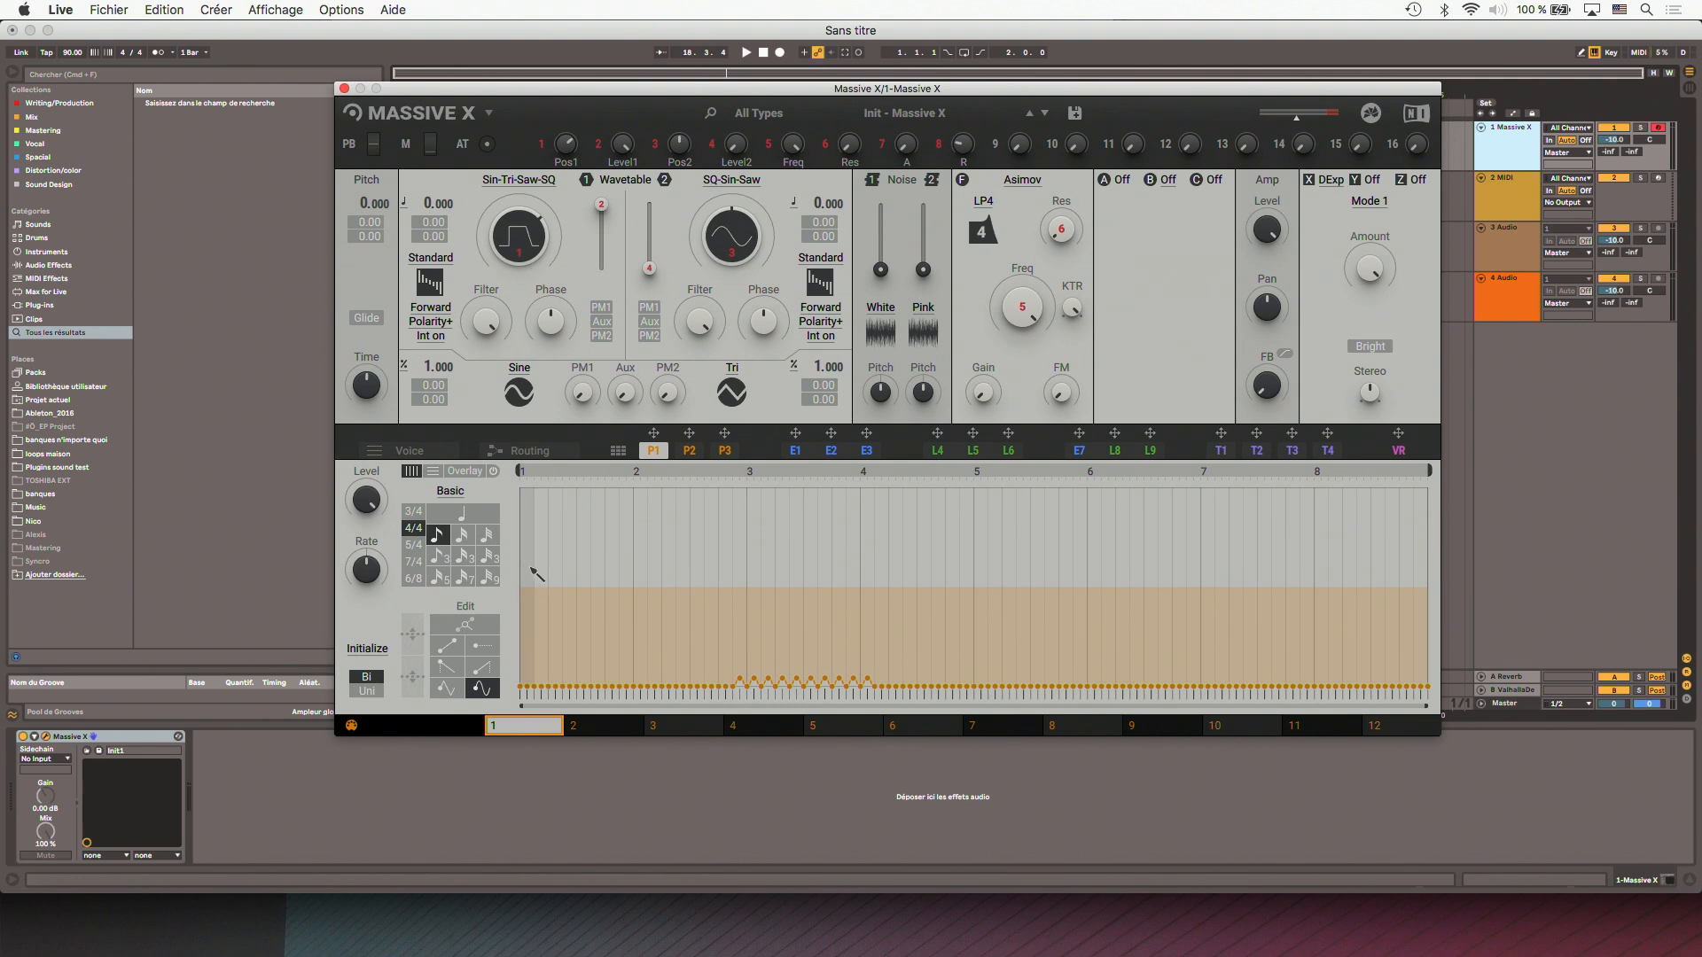
pyautogui.moveTo(528, 569)
pyautogui.mouseDown()
pyautogui.moveTo(649, 529)
pyautogui.moveTo(870, 495)
pyautogui.moveTo(996, 577)
pyautogui.moveTo(1232, 551)
pyautogui.moveTo(1415, 565)
pyautogui.mouseUp()
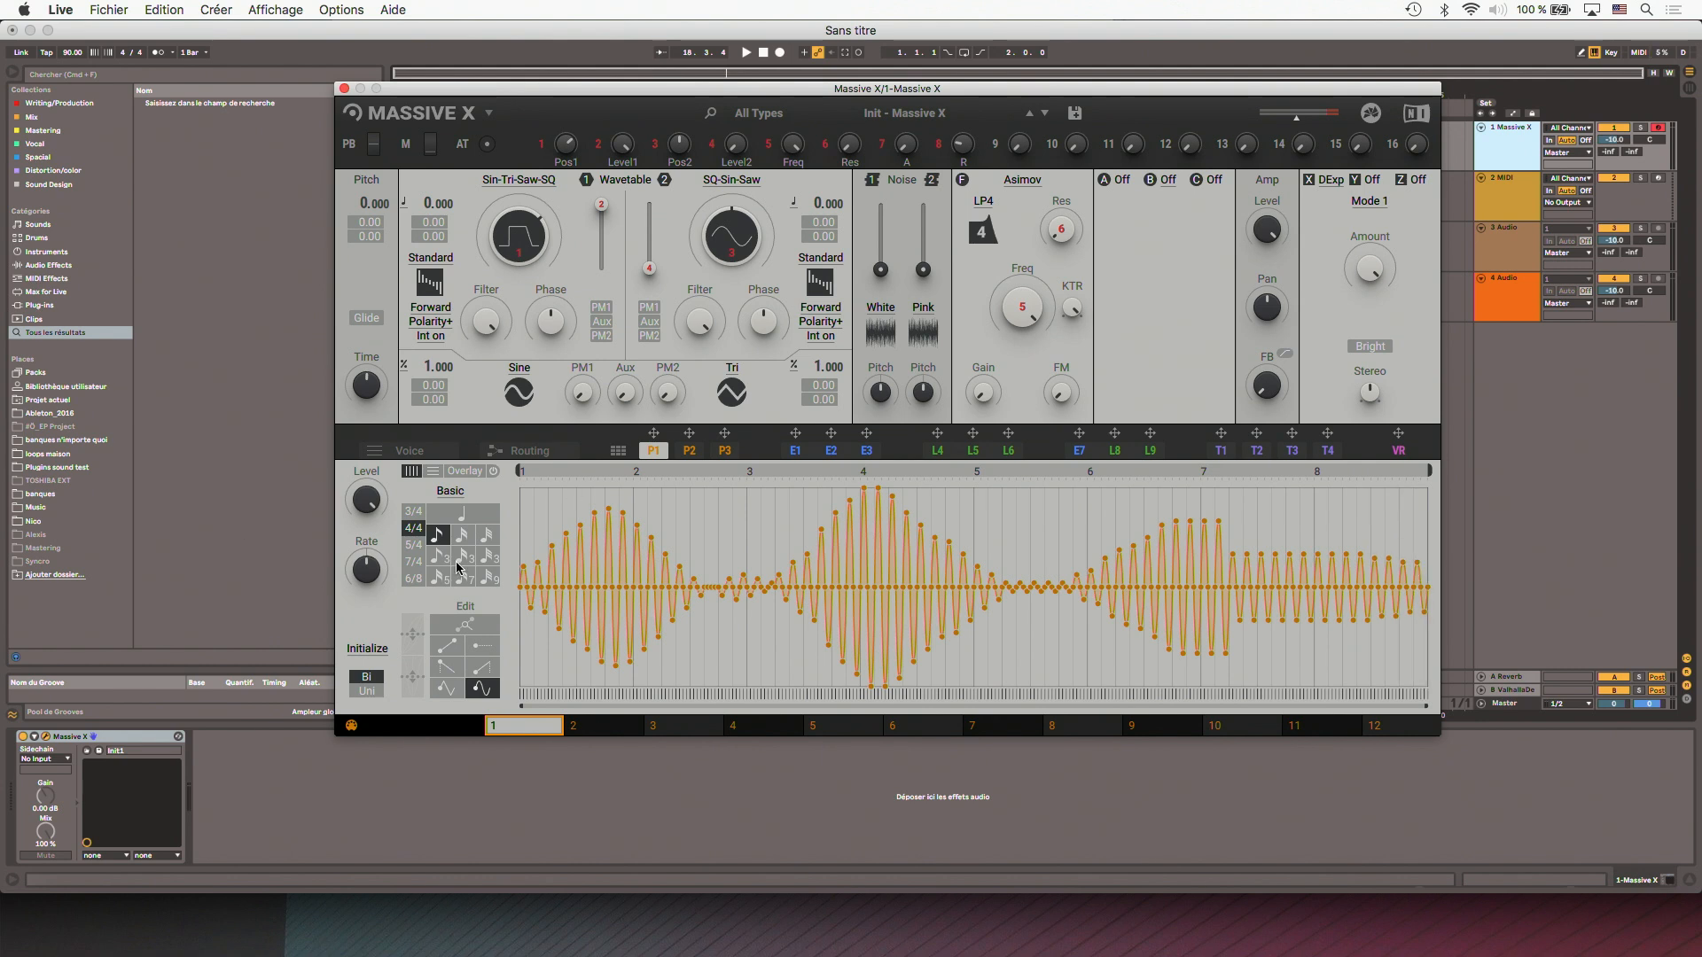
# - Redraw performer P1's sine pattern at varying height on a Custom grid and assign P1 to the Asimov filter's Freq
pyautogui.click(453, 493)
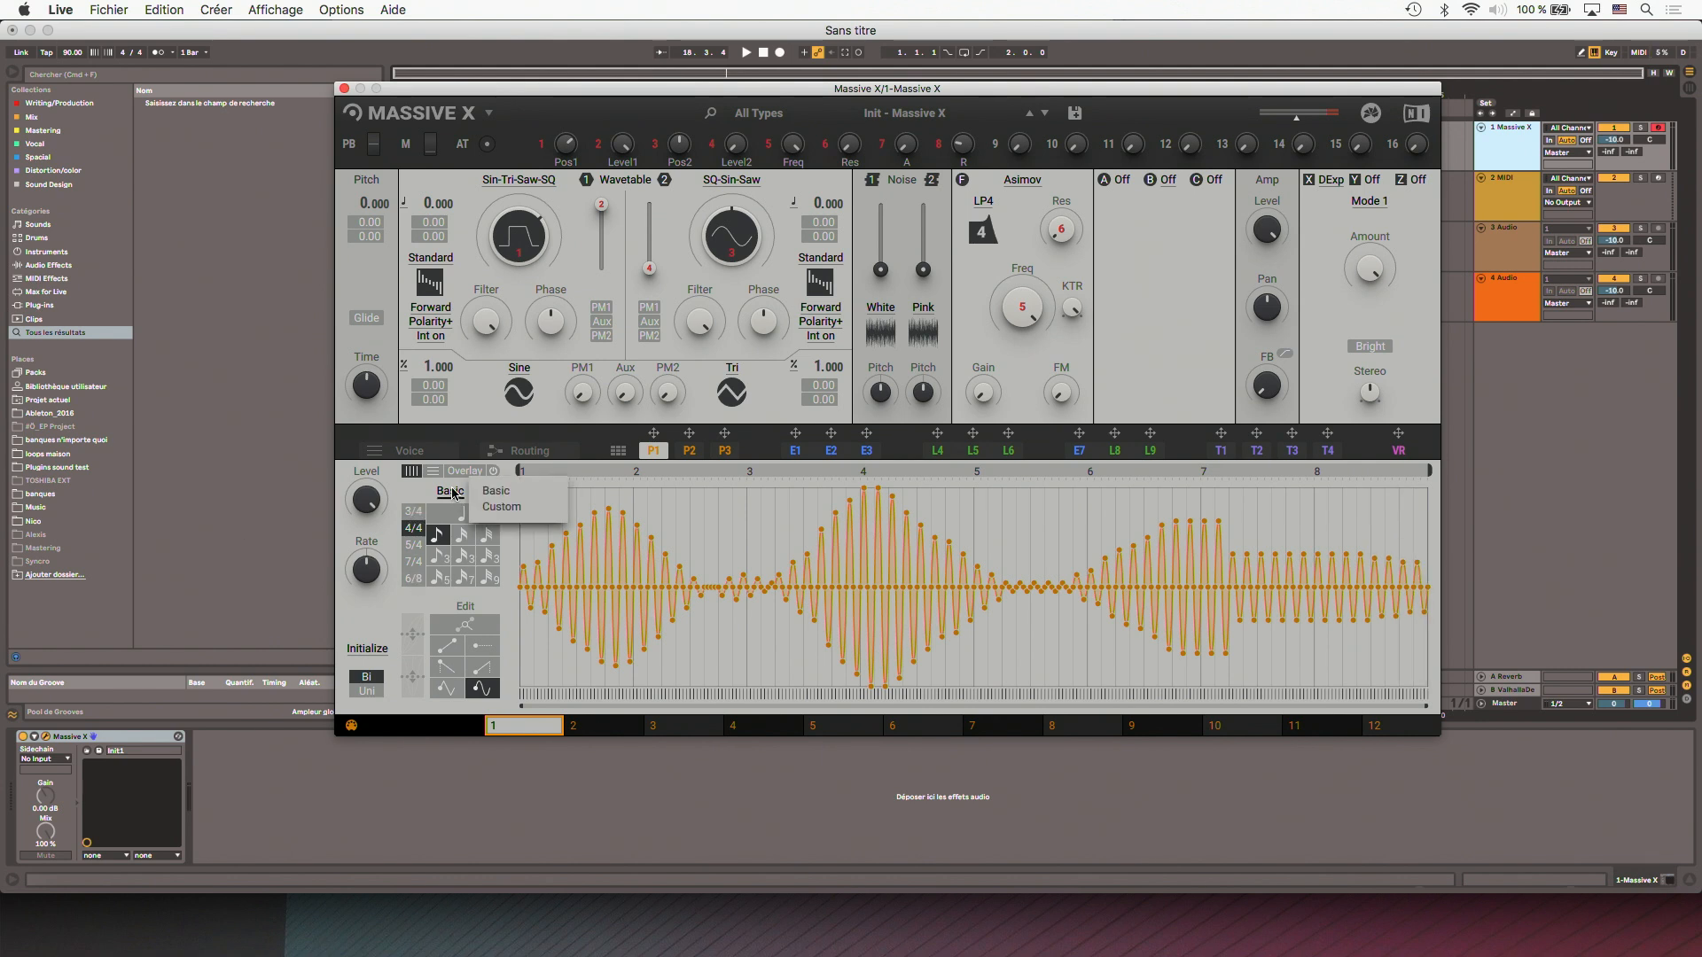
pyautogui.click(486, 510)
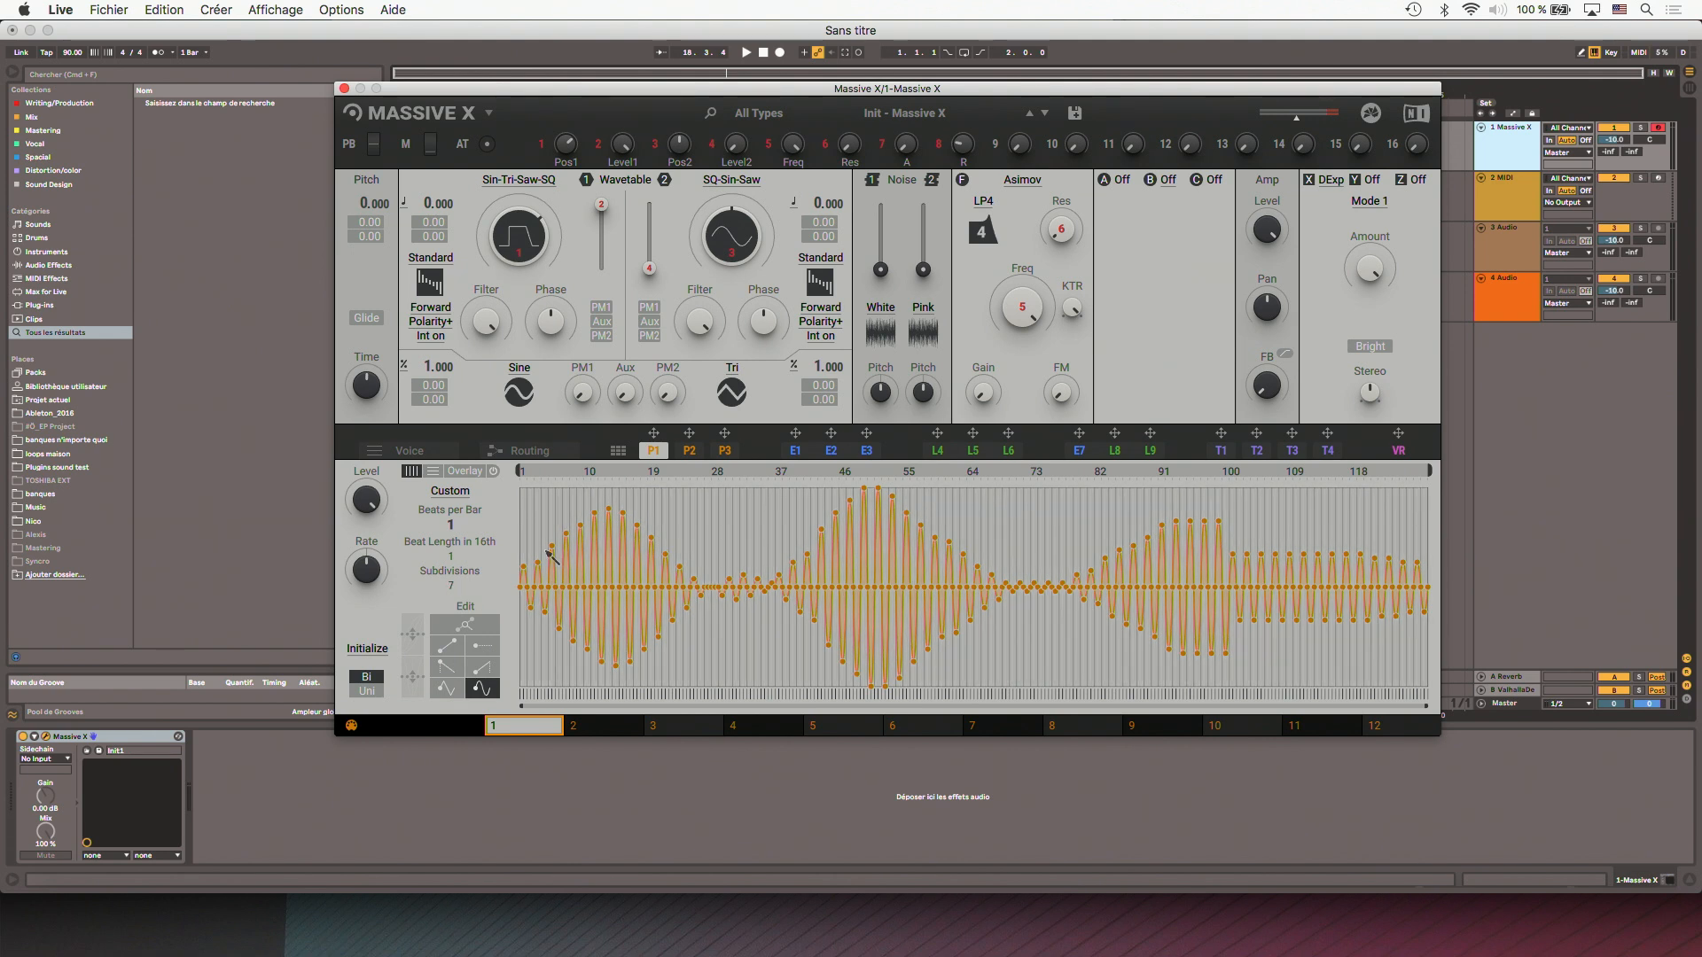
pyautogui.moveTo(570, 528)
pyautogui.mouseDown()
pyautogui.moveTo(660, 505)
pyautogui.moveTo(755, 576)
pyautogui.moveTo(826, 559)
pyautogui.moveTo(936, 603)
pyautogui.moveTo(1034, 532)
pyautogui.moveTo(1178, 523)
pyautogui.moveTo(1386, 570)
pyautogui.moveTo(1427, 551)
pyautogui.mouseUp()
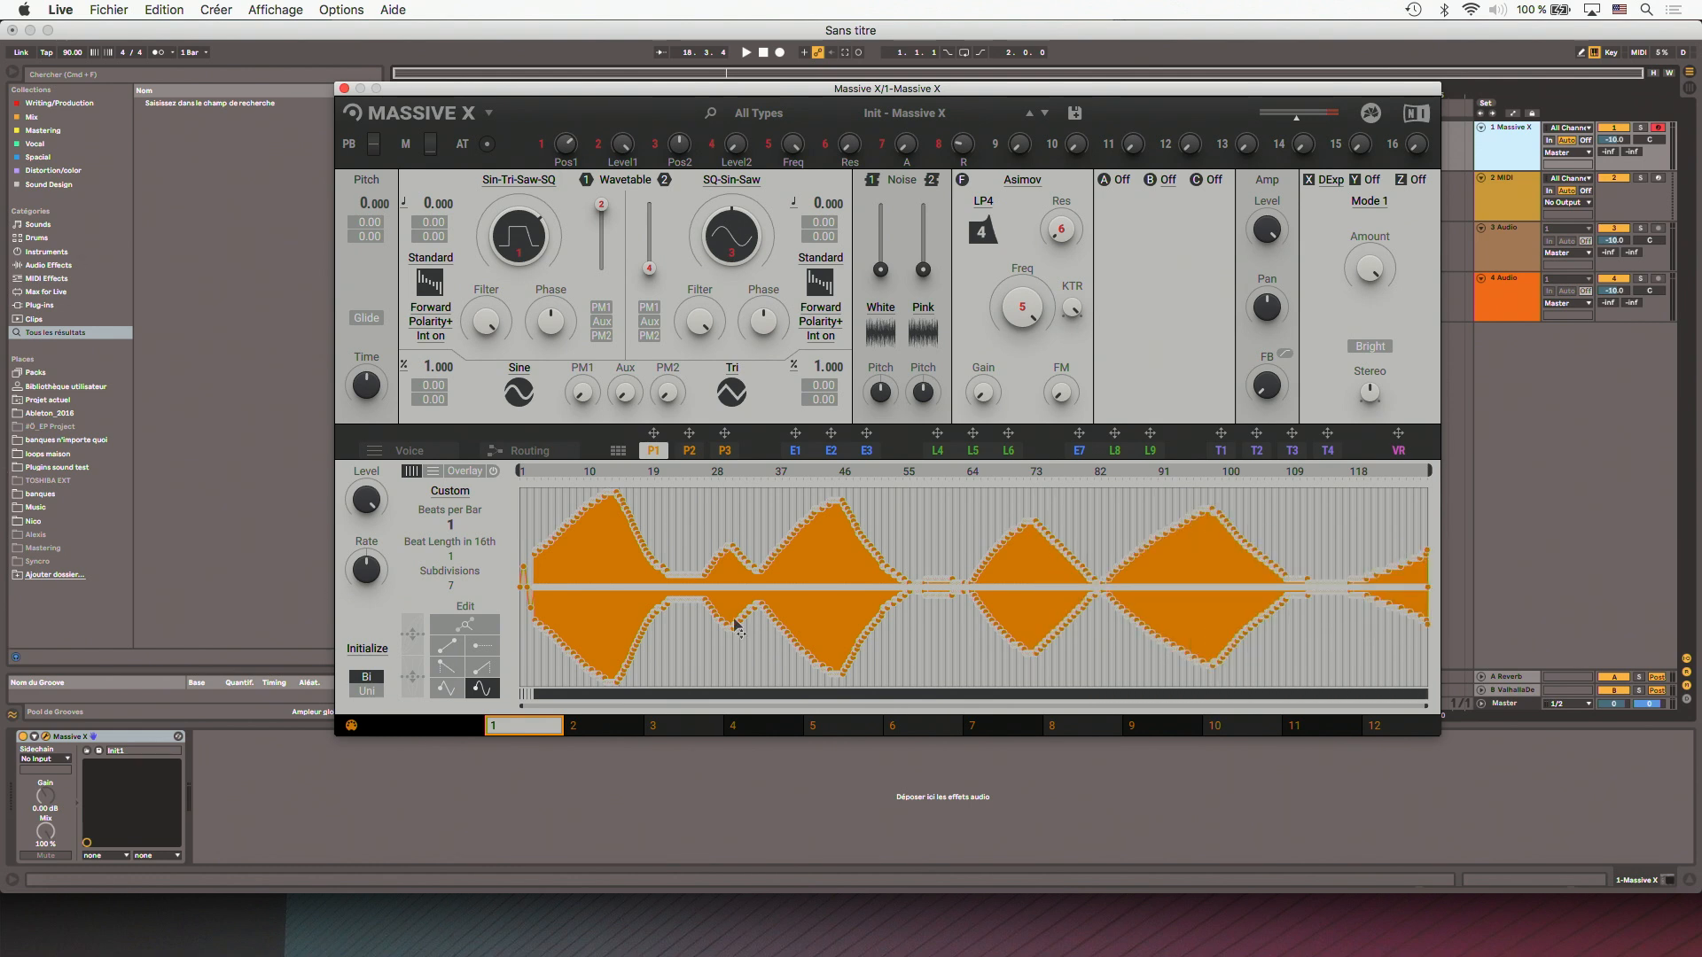
pyautogui.moveTo(654, 438); pyautogui.dragTo(1024, 336)
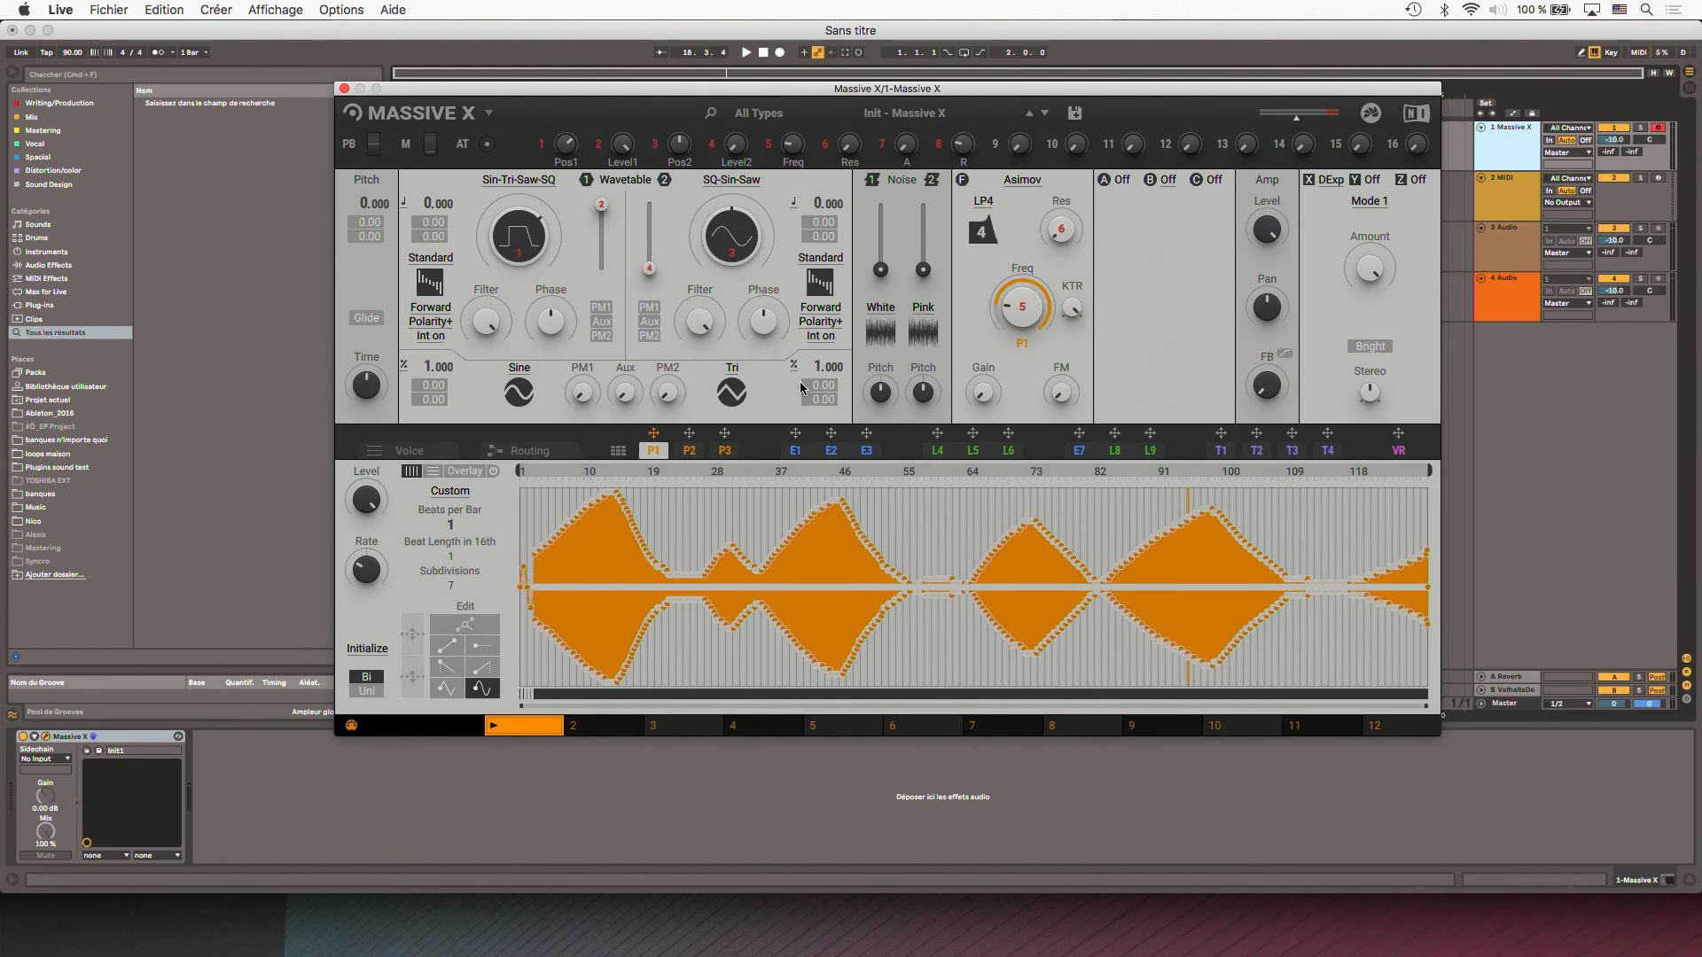
# - Open envelope modulators E1 to E3 and check the available envelope types for modulator 3
pyautogui.click(796, 450)
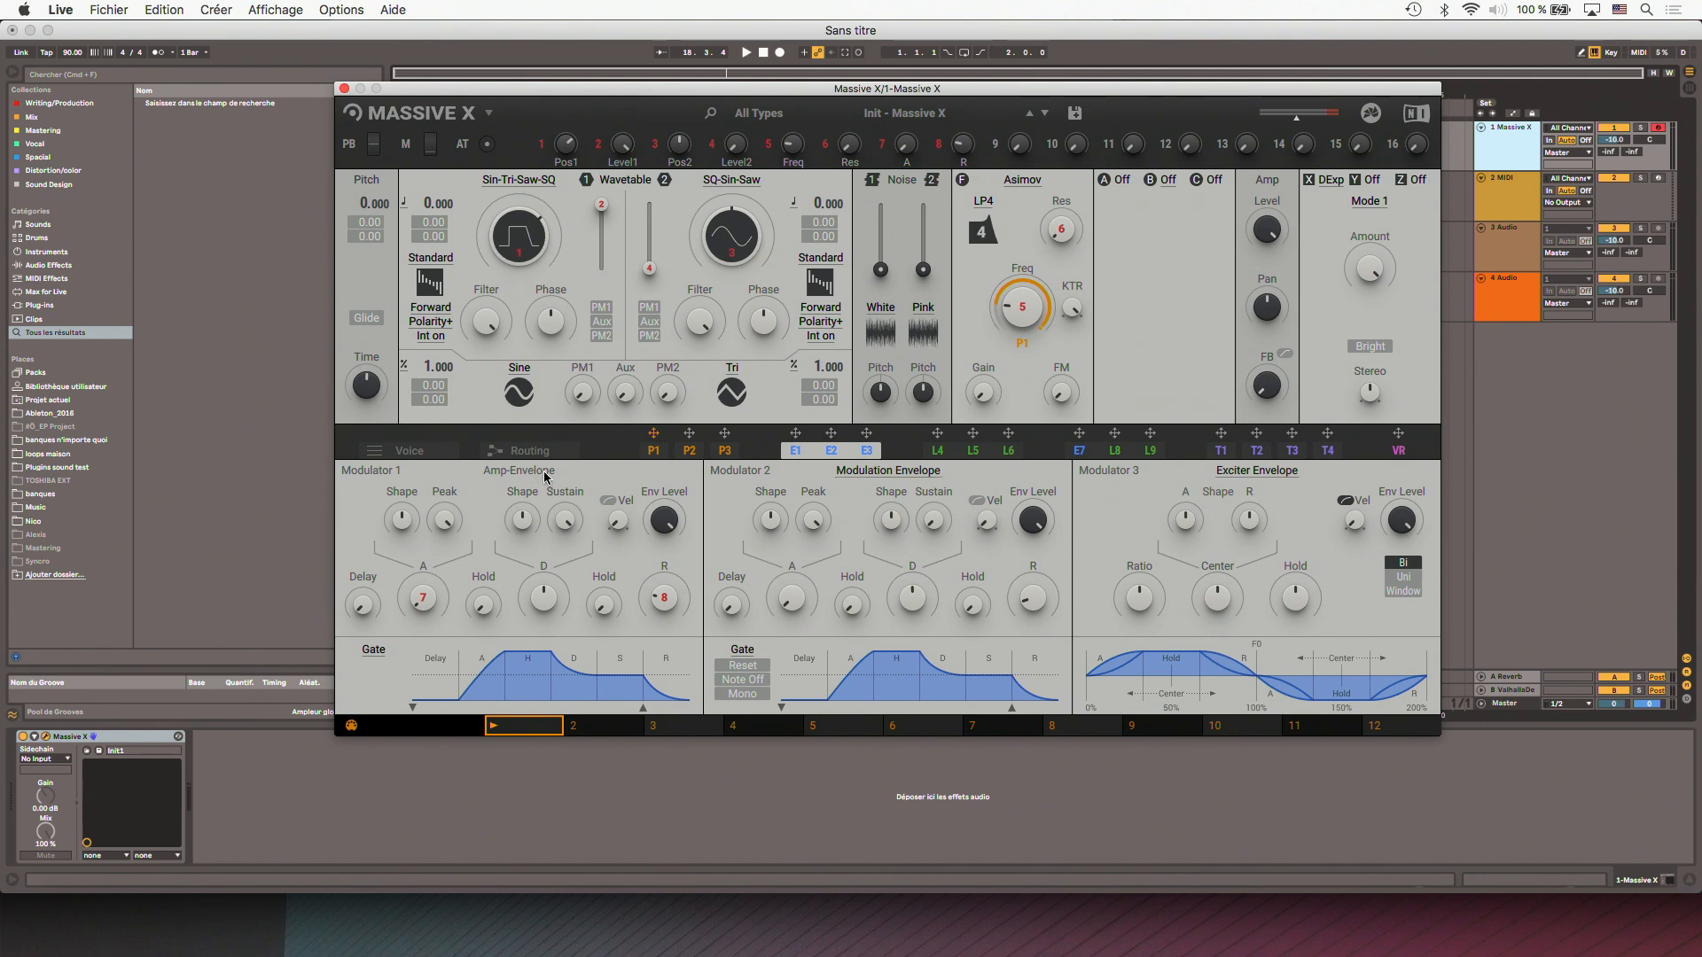
pyautogui.click(1282, 473)
pyautogui.click(1281, 473)
pyautogui.click(1281, 473)
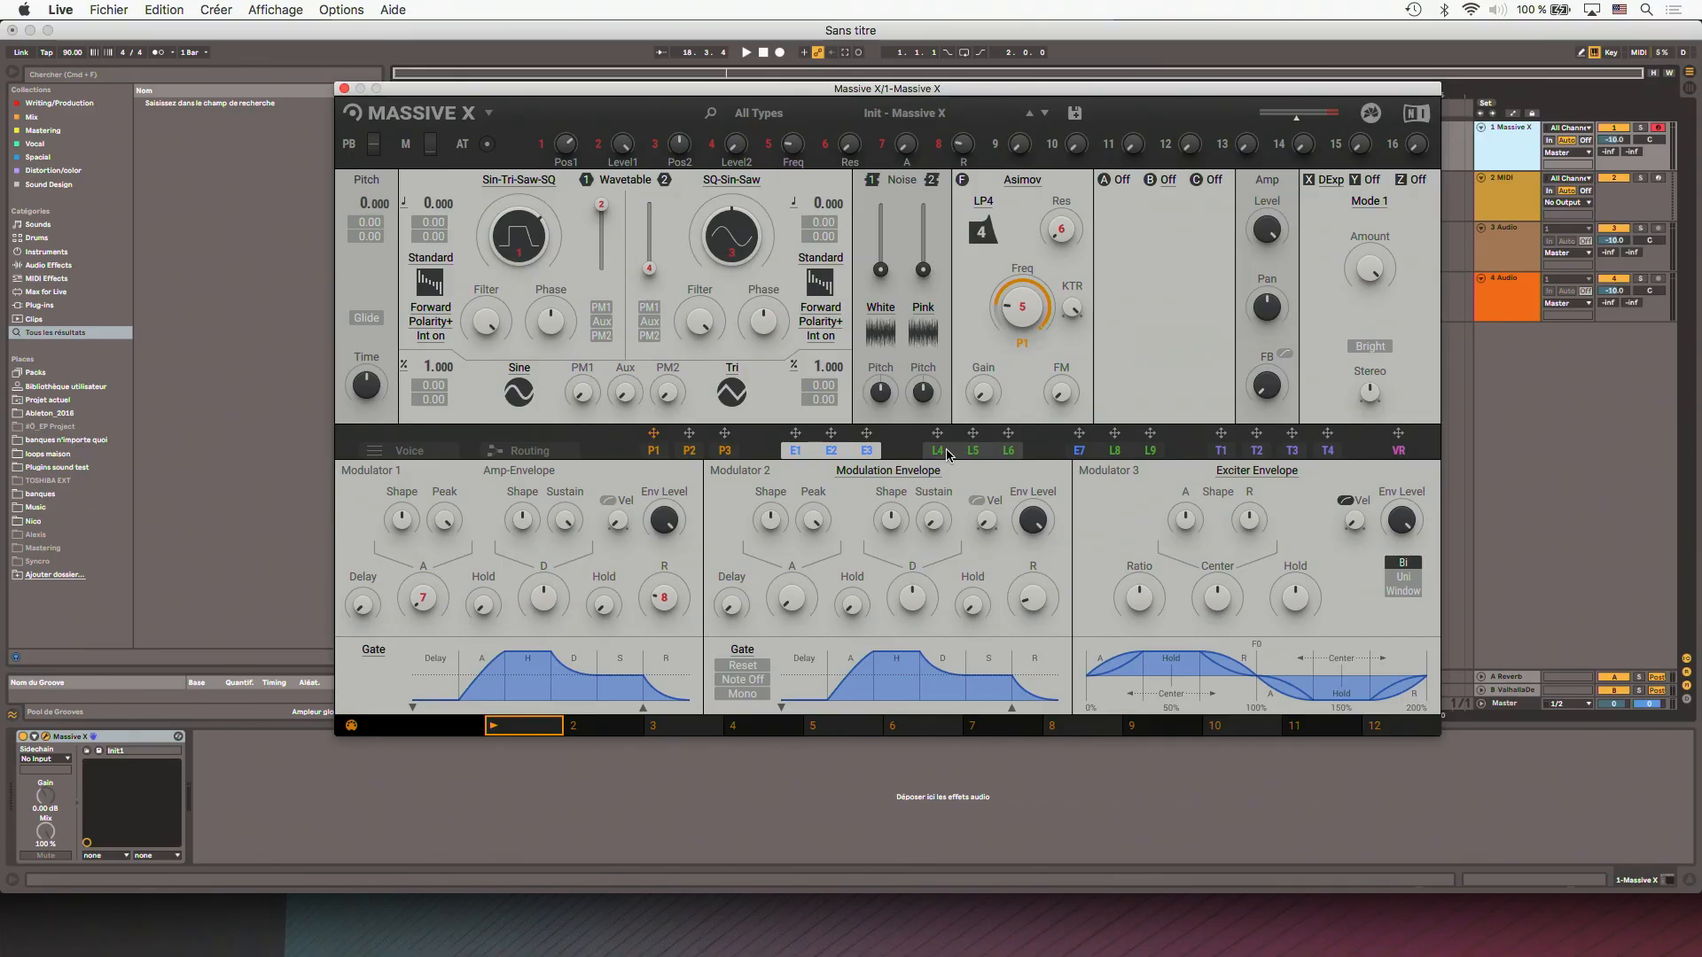
# - Open LFO modulators L4 to L6, switch modulator 5's shape to the sine wave, and check its type options
pyautogui.click(943, 452)
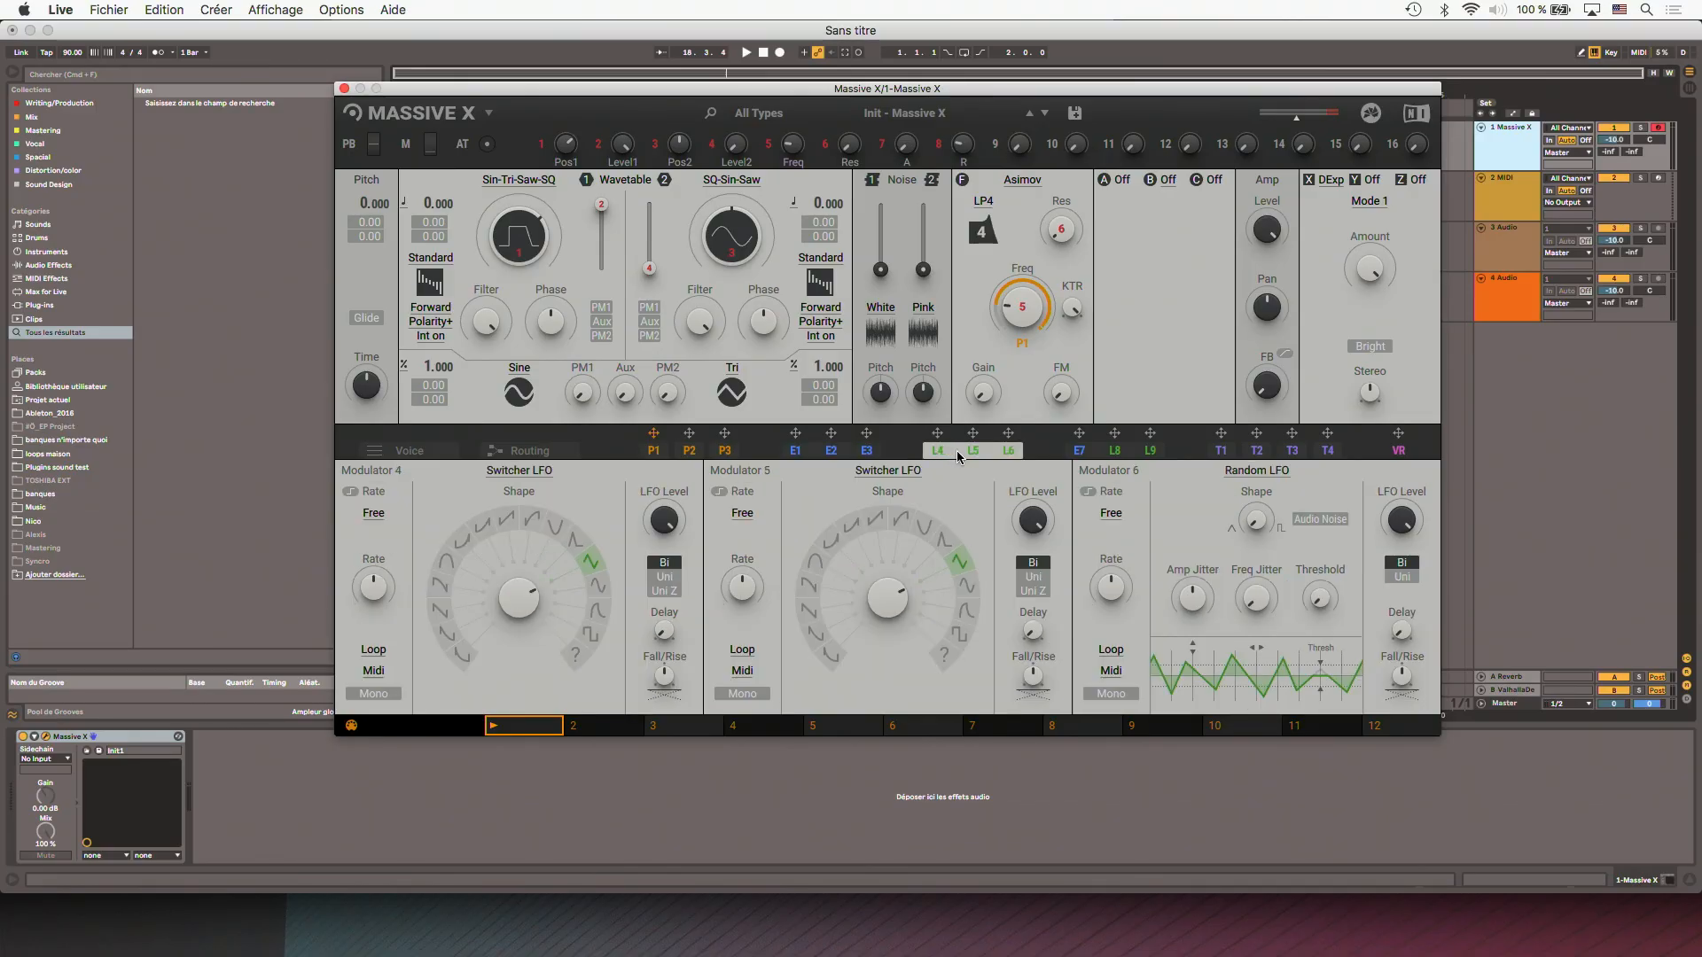
pyautogui.moveTo(893, 606); pyautogui.dragTo(892, 674)
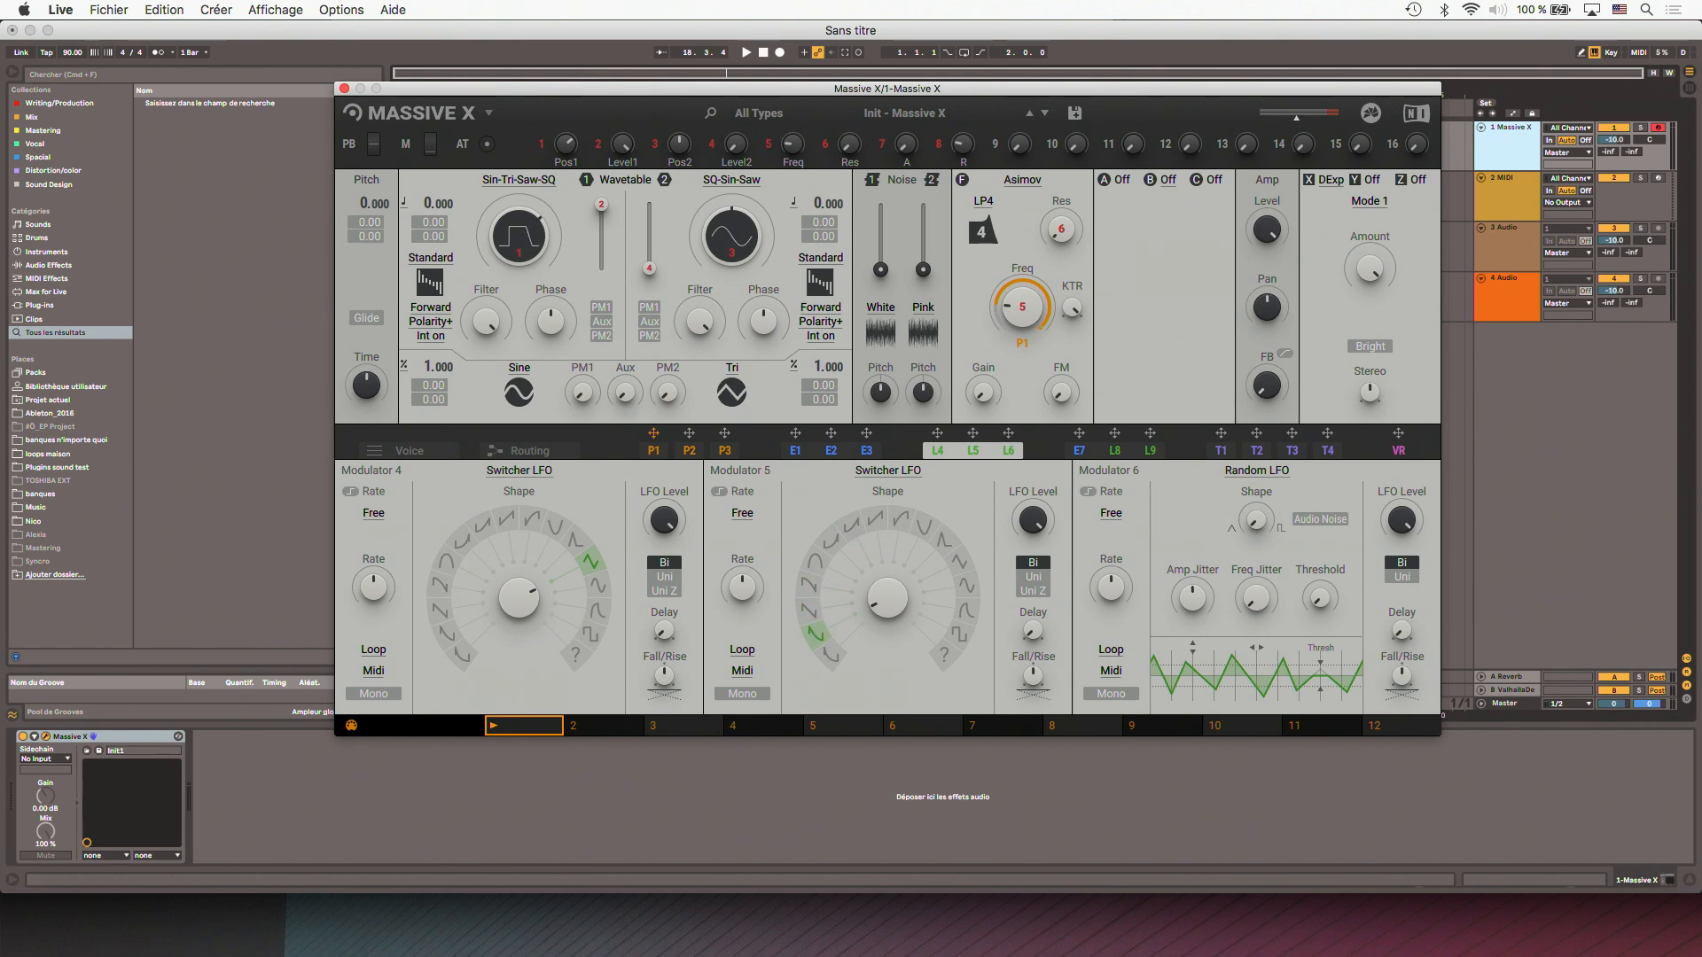
pyautogui.click(882, 470)
pyautogui.click(794, 503)
# - View modulators E7, L8 and L9, open tracker T1, and assign T1 to the Amp's Pan
pyautogui.click(1118, 454)
pyautogui.click(1219, 453)
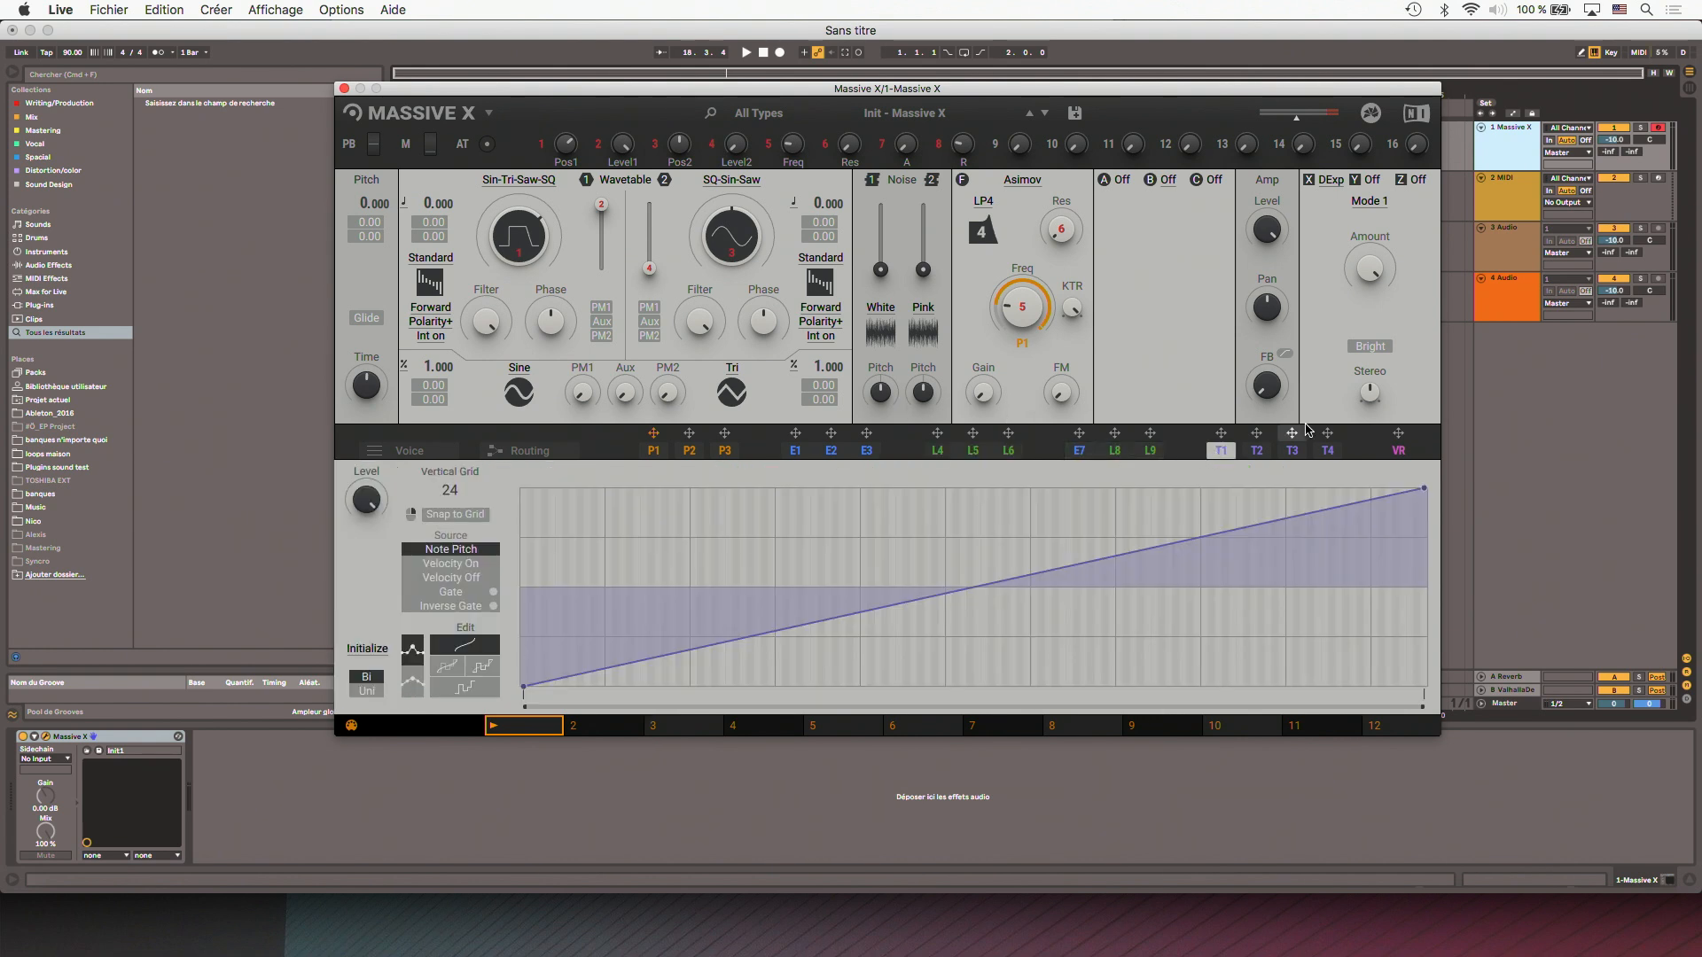
pyautogui.moveTo(1221, 435); pyautogui.dragTo(1262, 329)
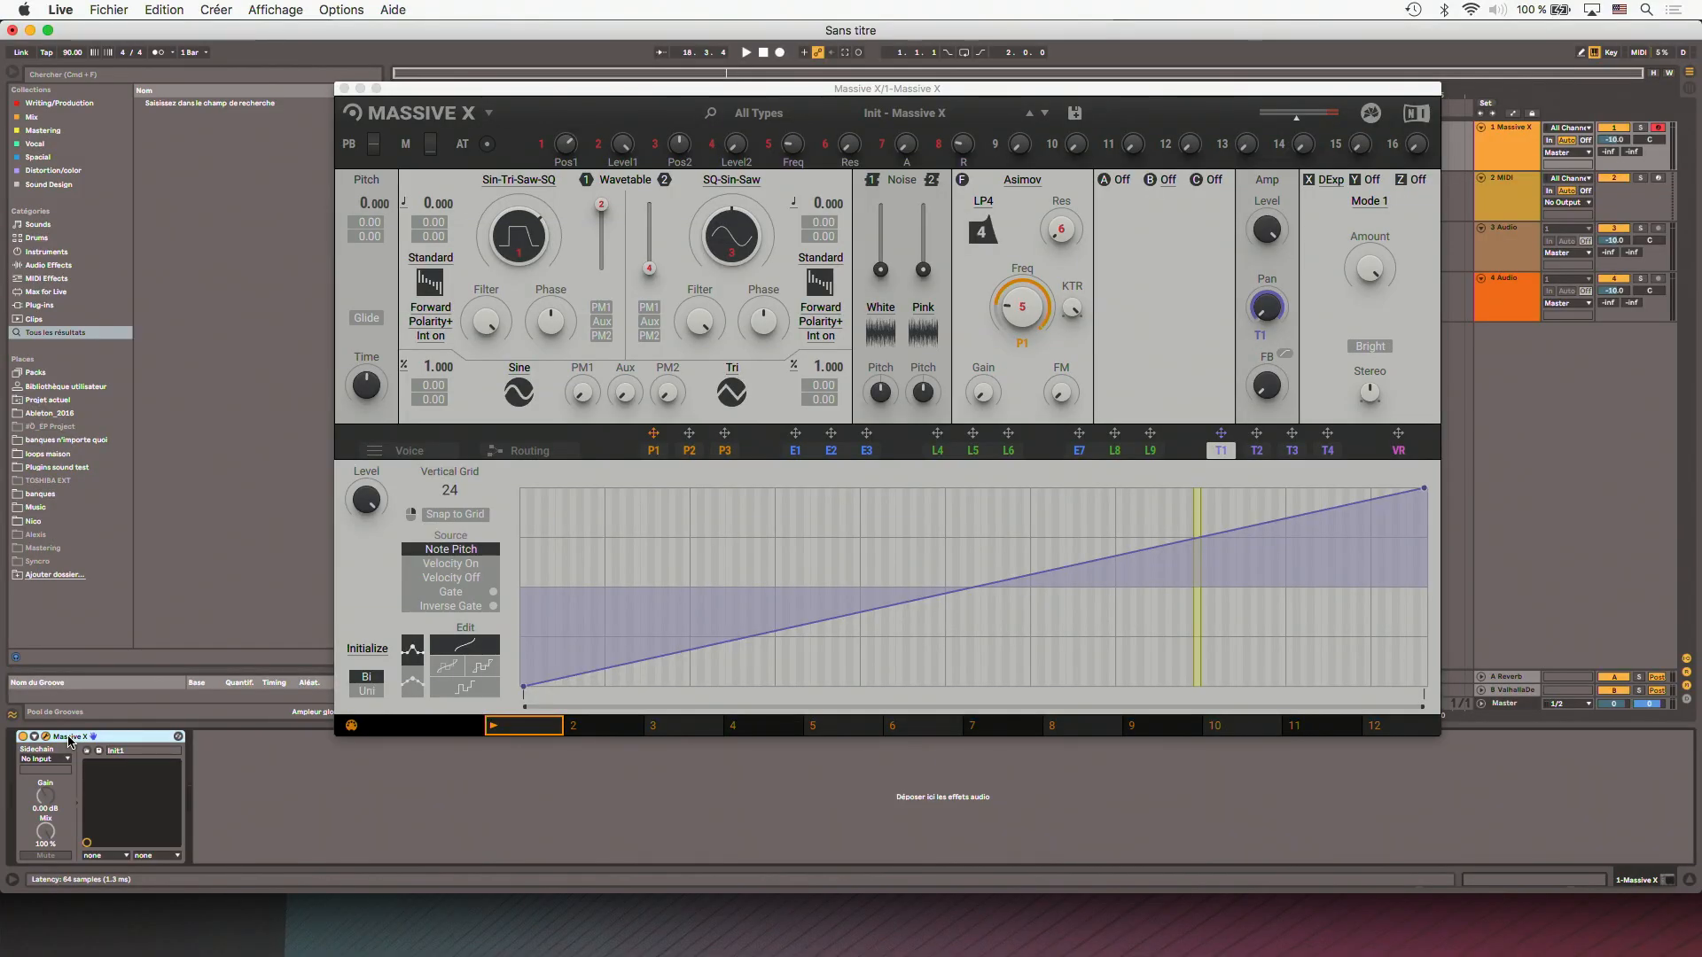
# - Delete the Massive X device from the first MIDI track and load a fresh Massive X instrument onto it
pyautogui.press('Delete')
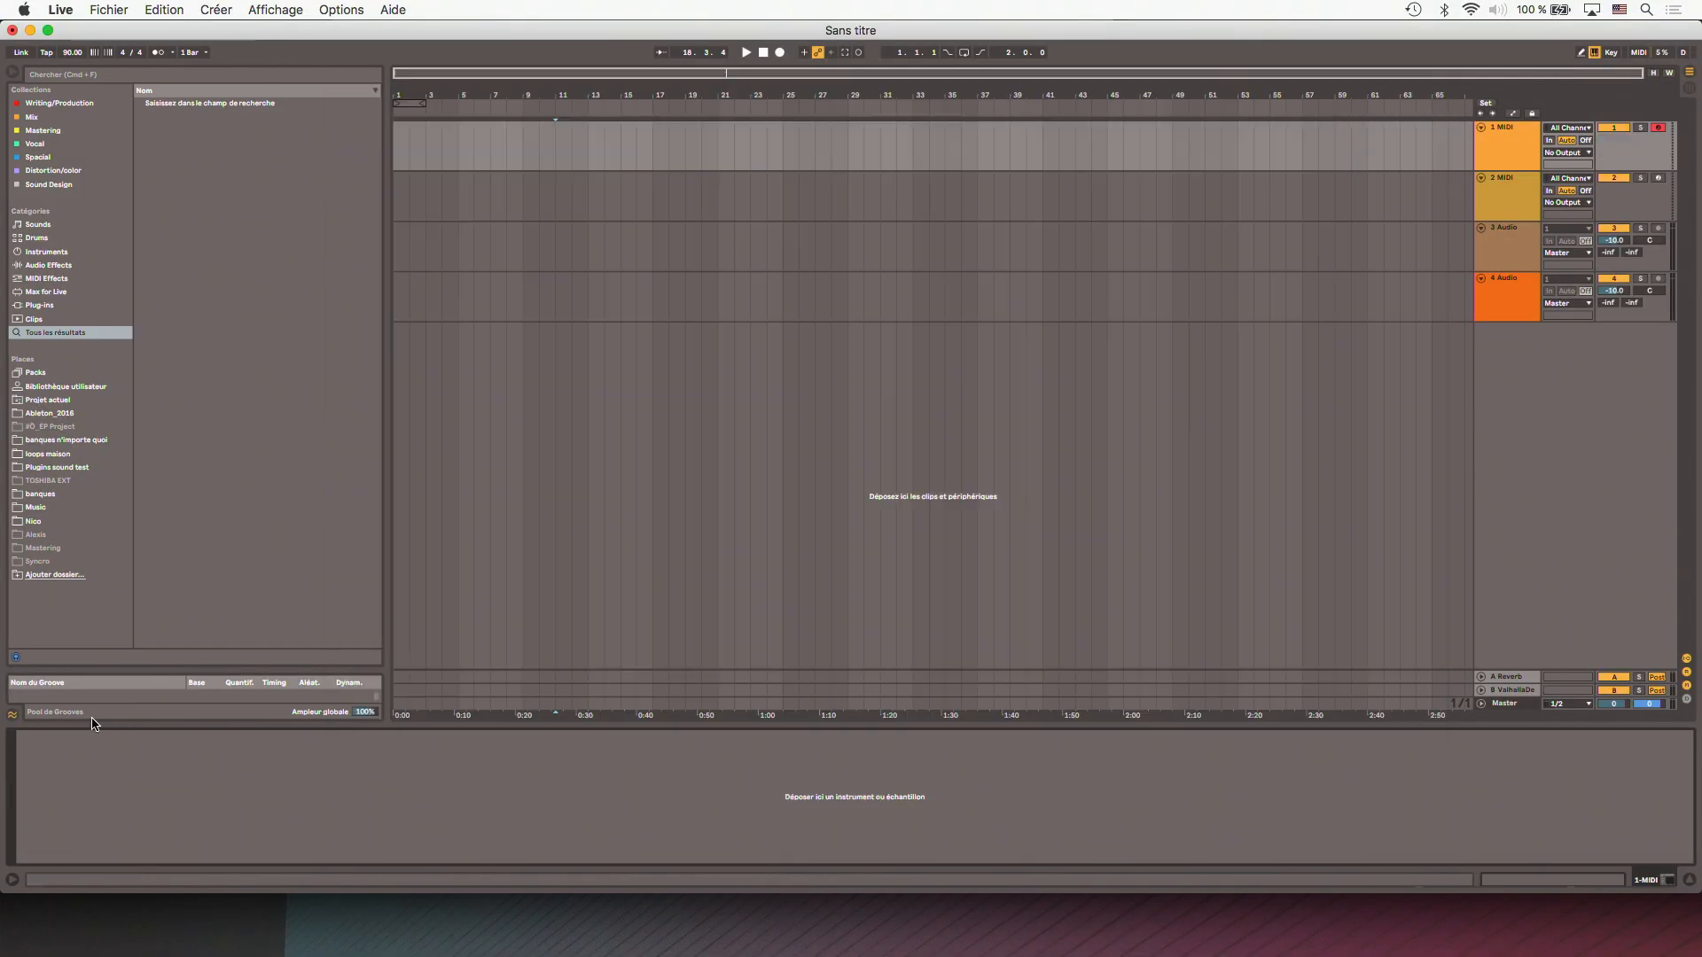
pyautogui.rightClick(212, 769)
pyautogui.moveTo(256, 778)
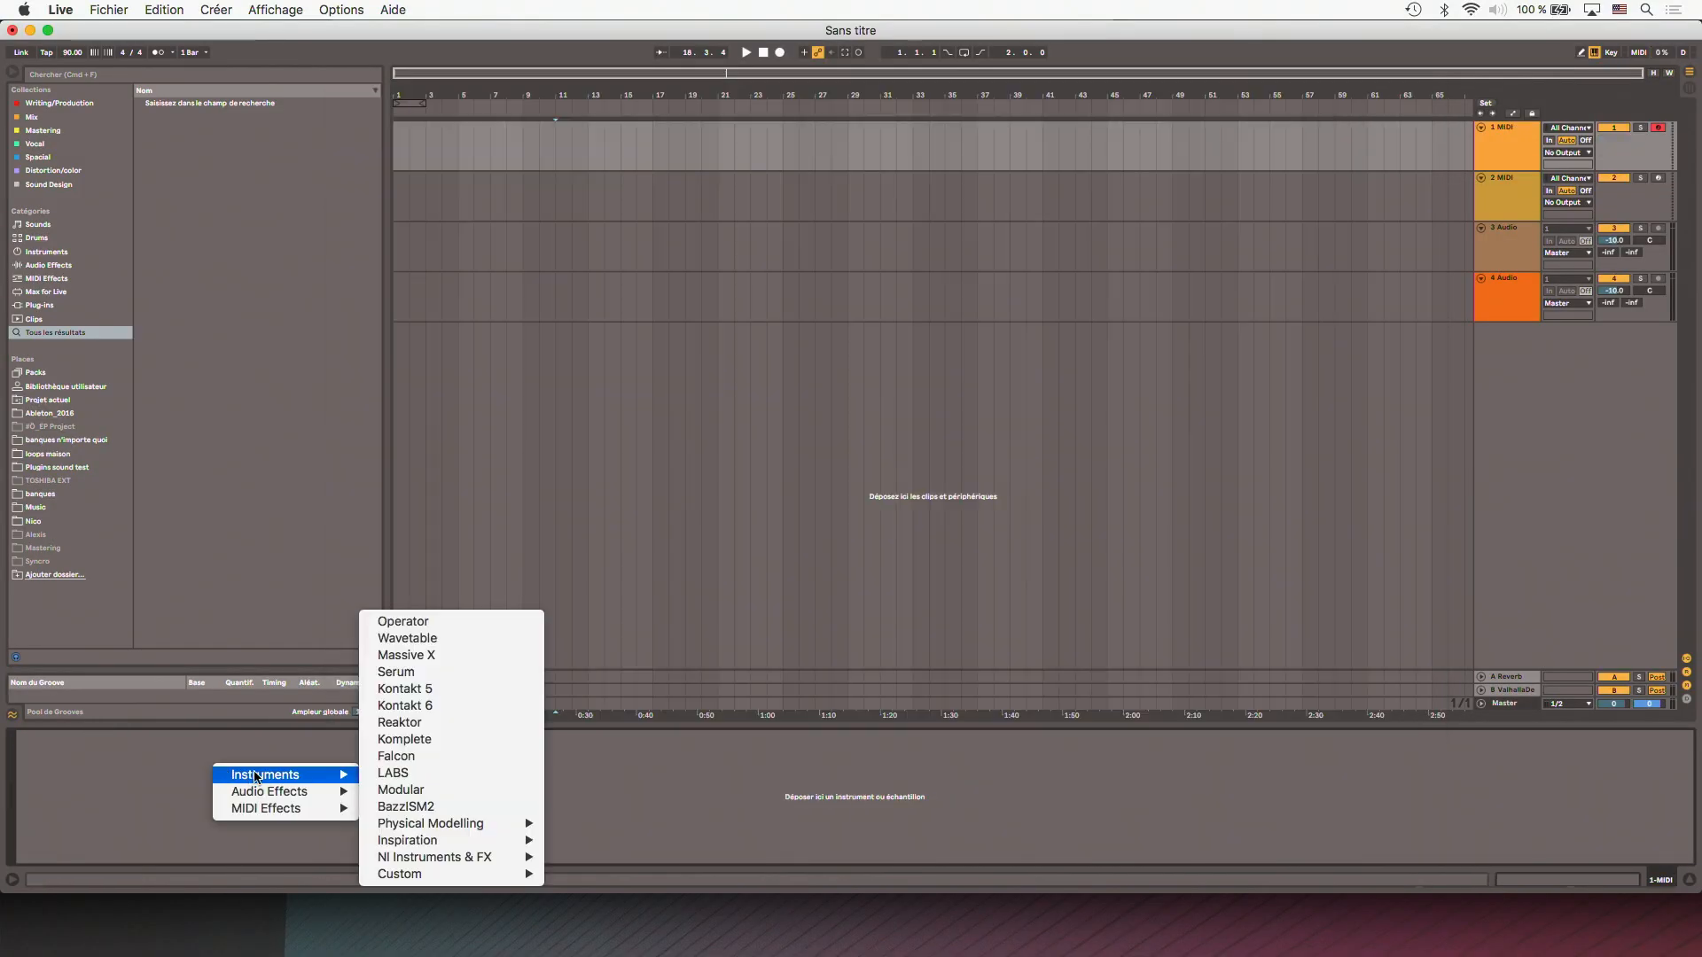
pyautogui.click(448, 660)
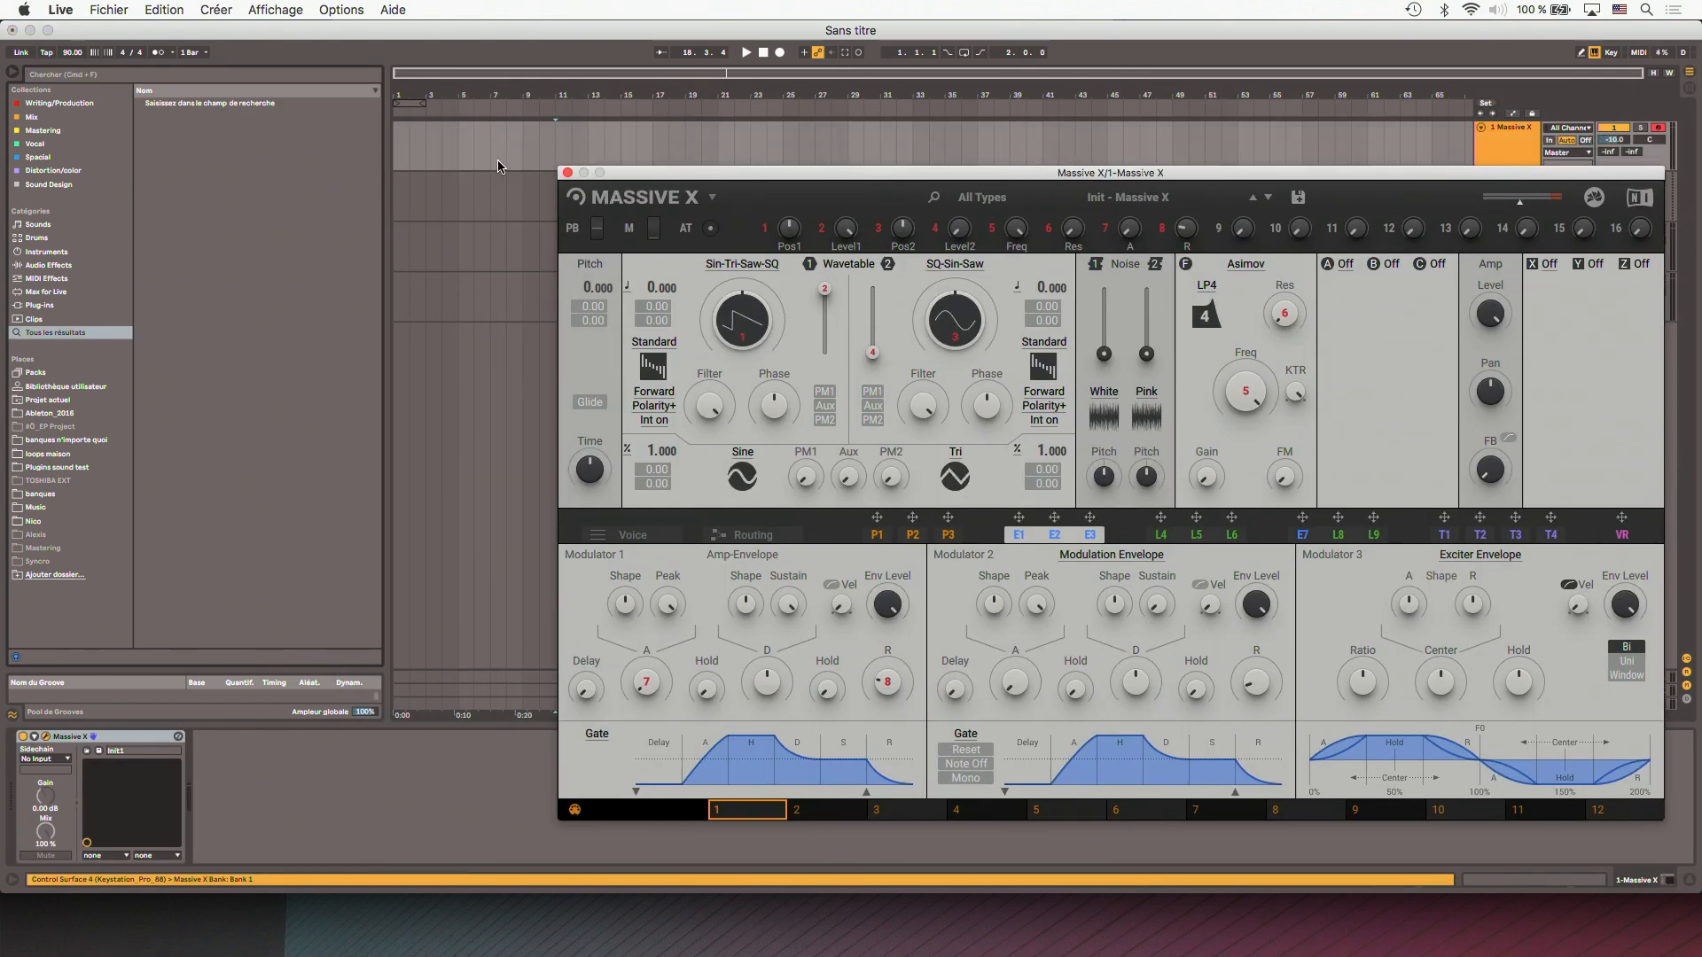
# - Create an eight-bar MIDI clip at the start of the Massive X track and fill it with one sustained C3 note
pyautogui.click(521, 161)
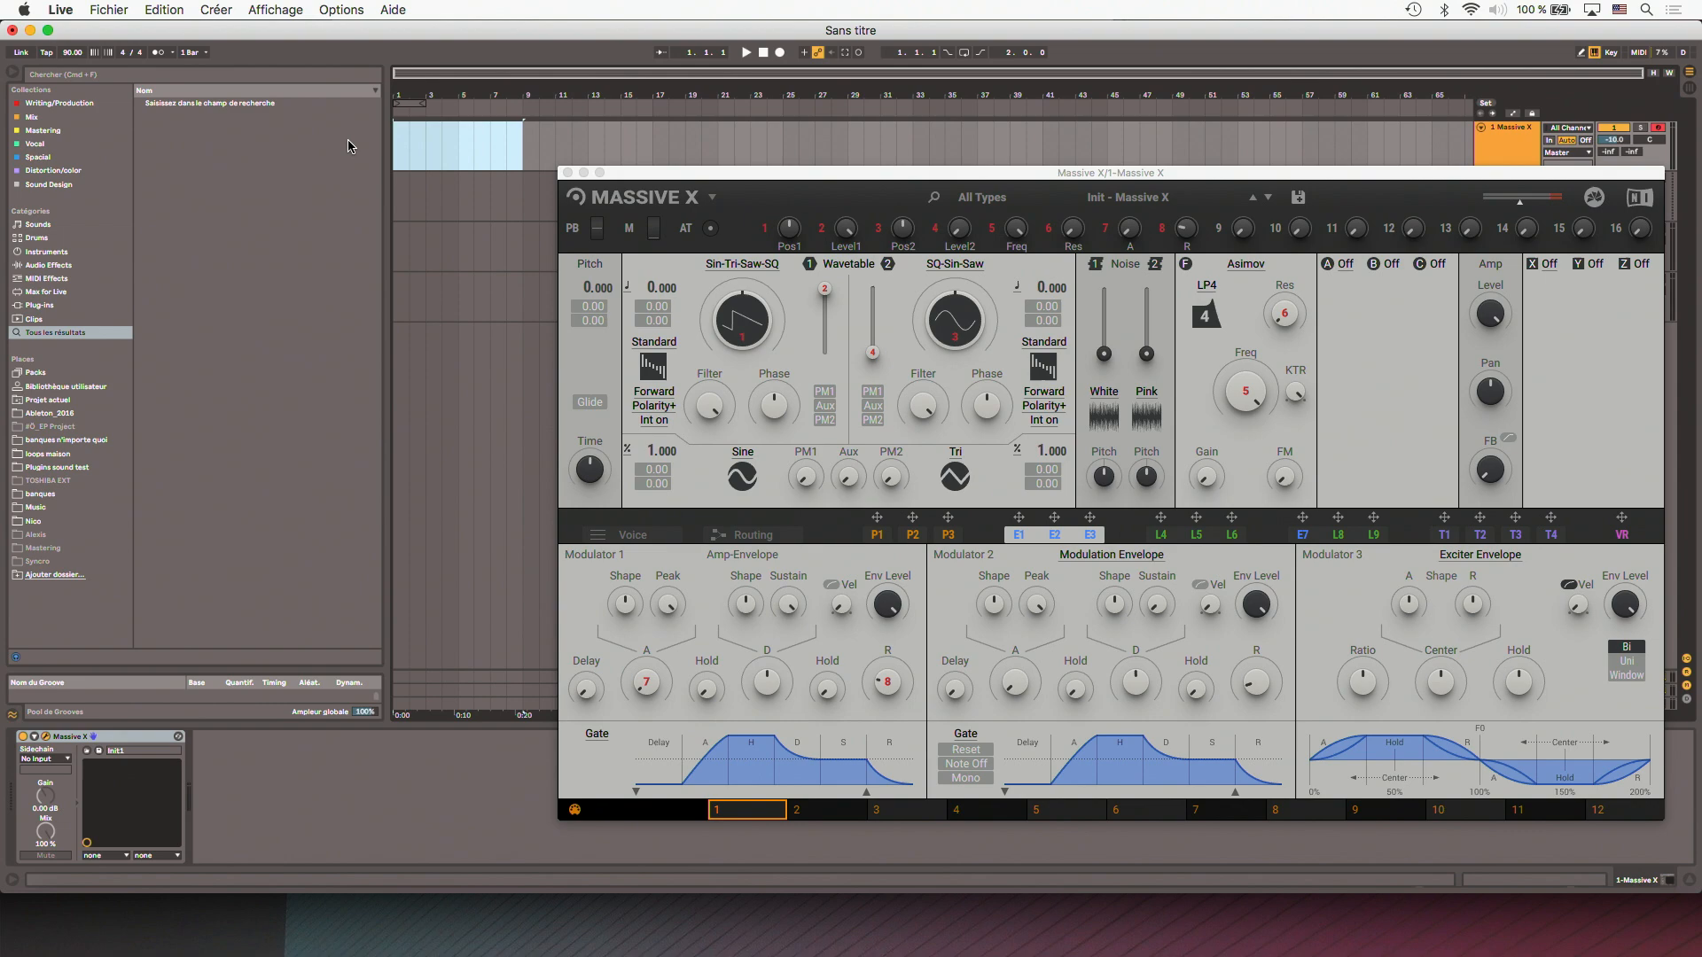
pyautogui.press('super+shift+m')
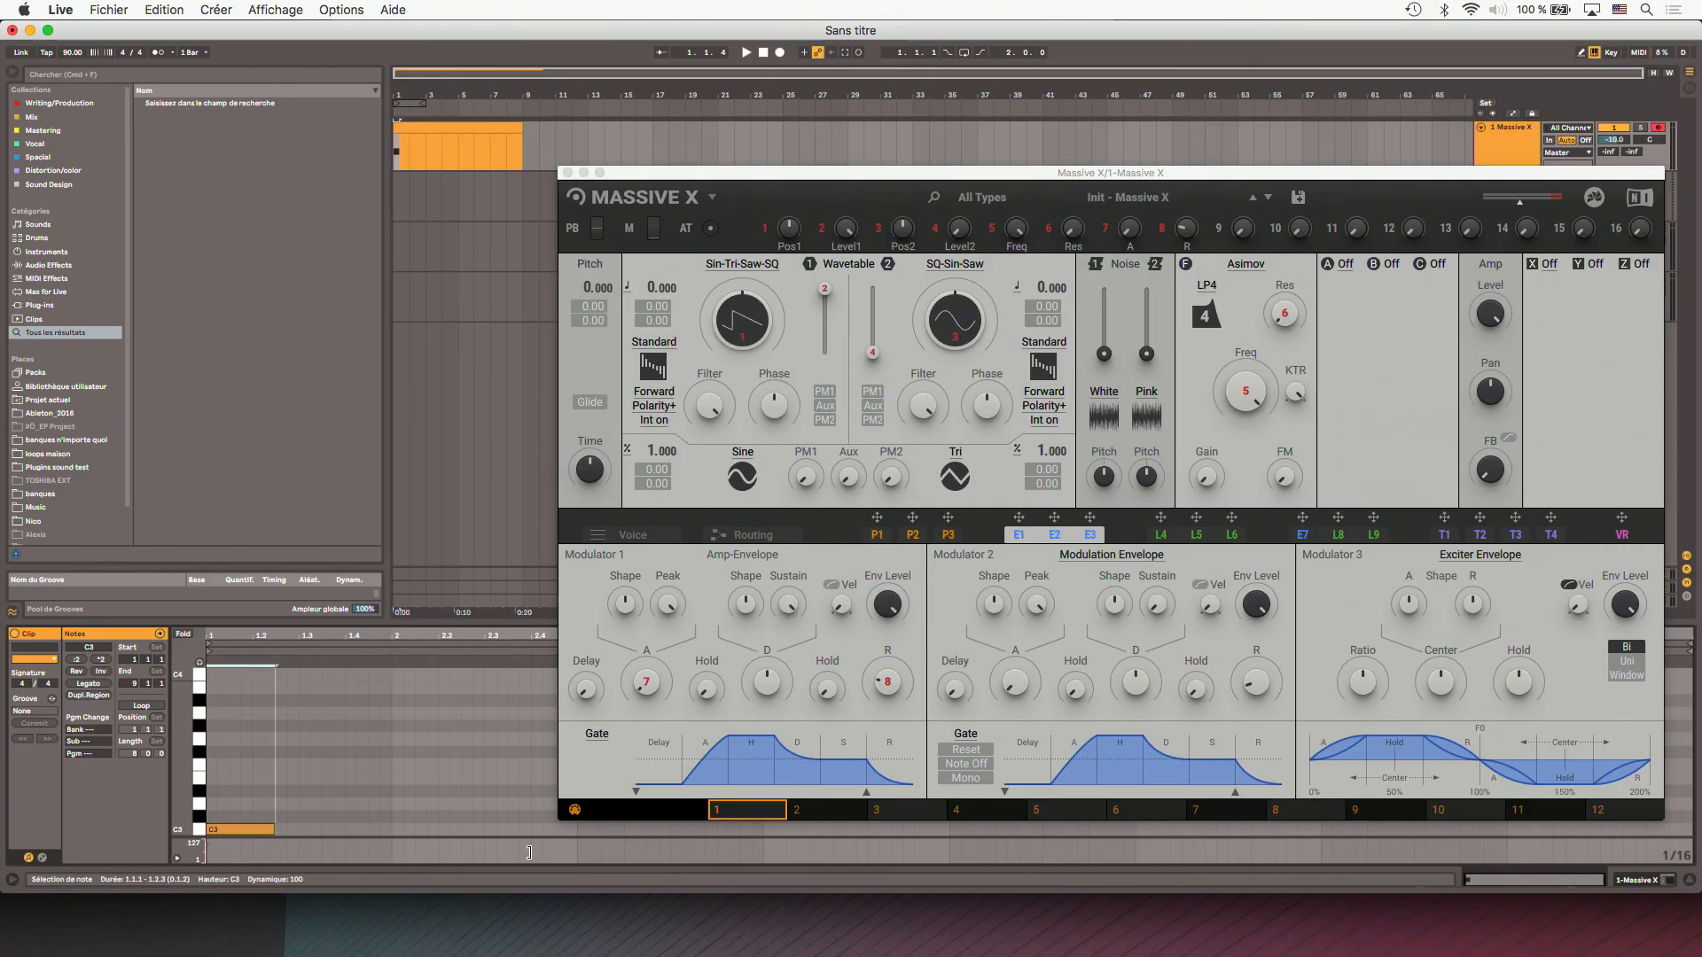
pyautogui.moveTo(530, 853); pyautogui.dragTo(1697, 828)
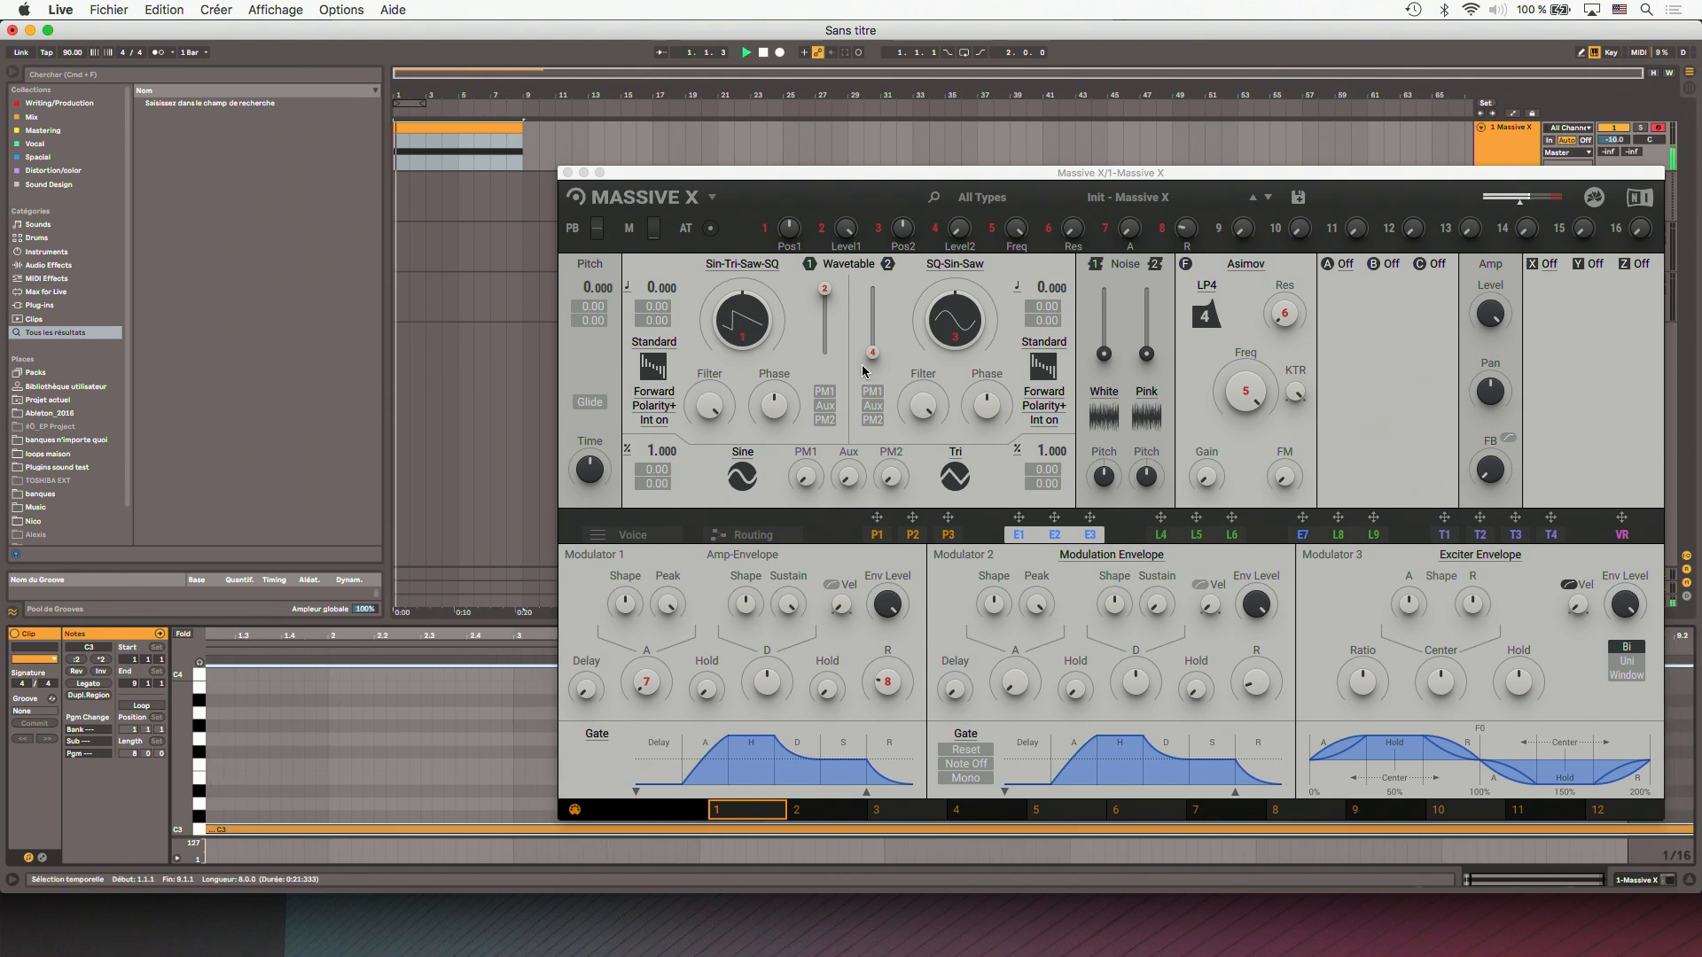
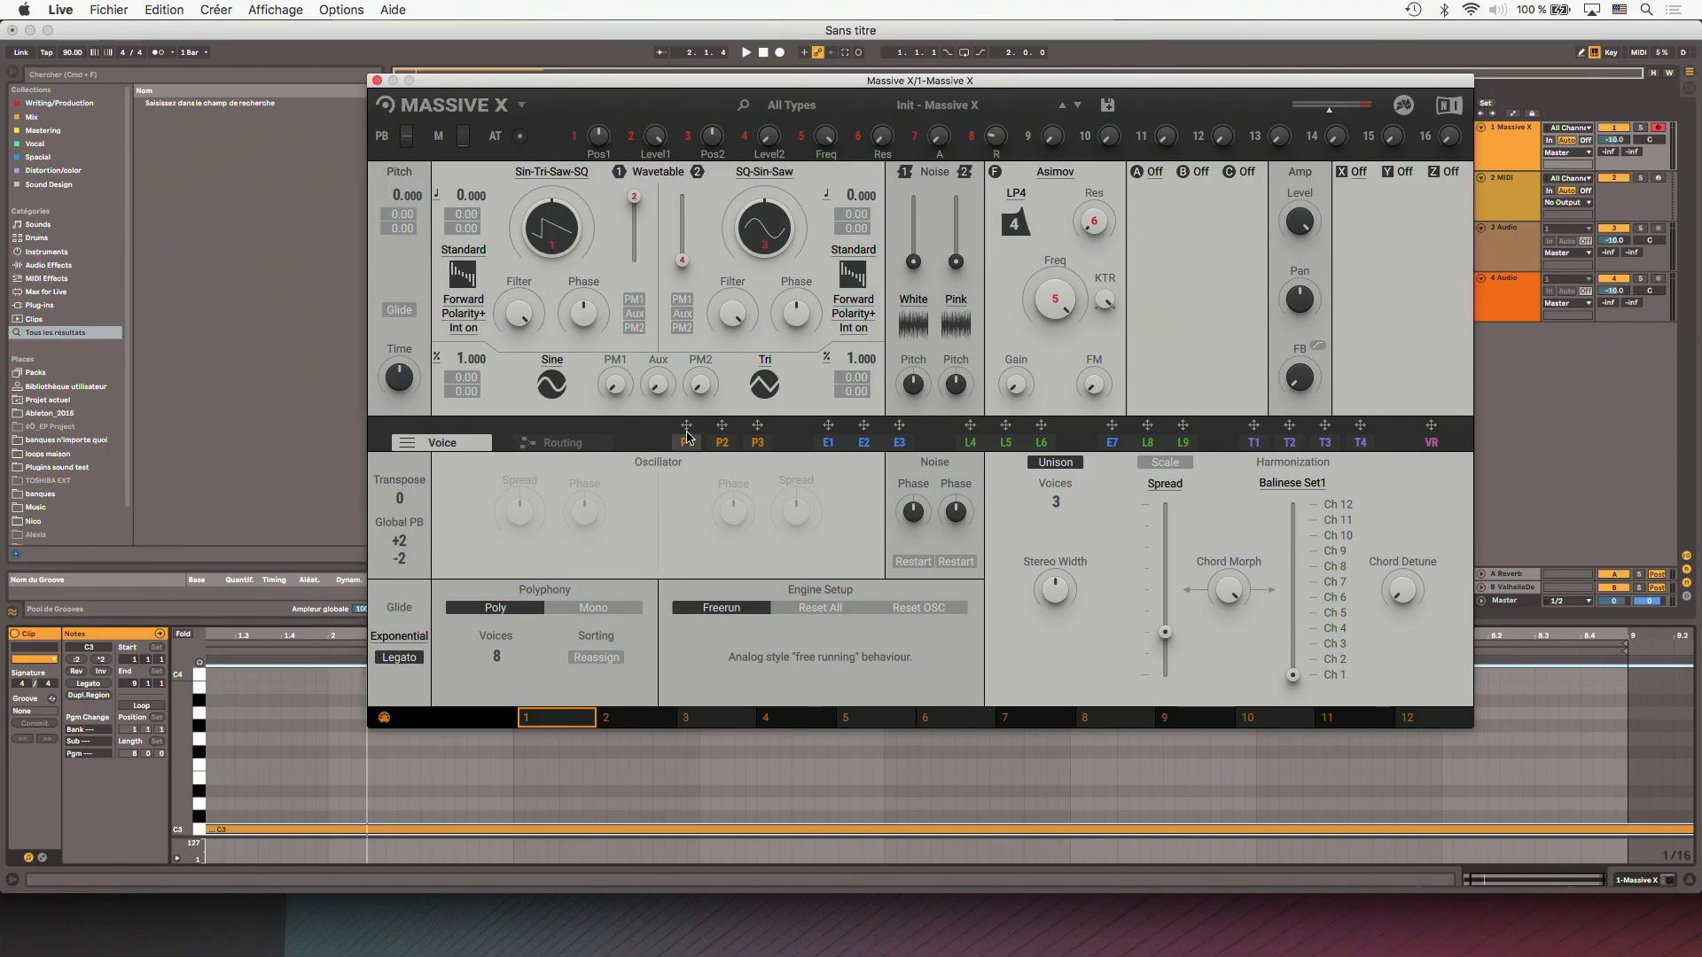
pyautogui.moveTo(687, 434); pyautogui.dragTo(852, 535)
pyautogui.moveTo(1294, 693); pyautogui.dragTo(1294, 693)
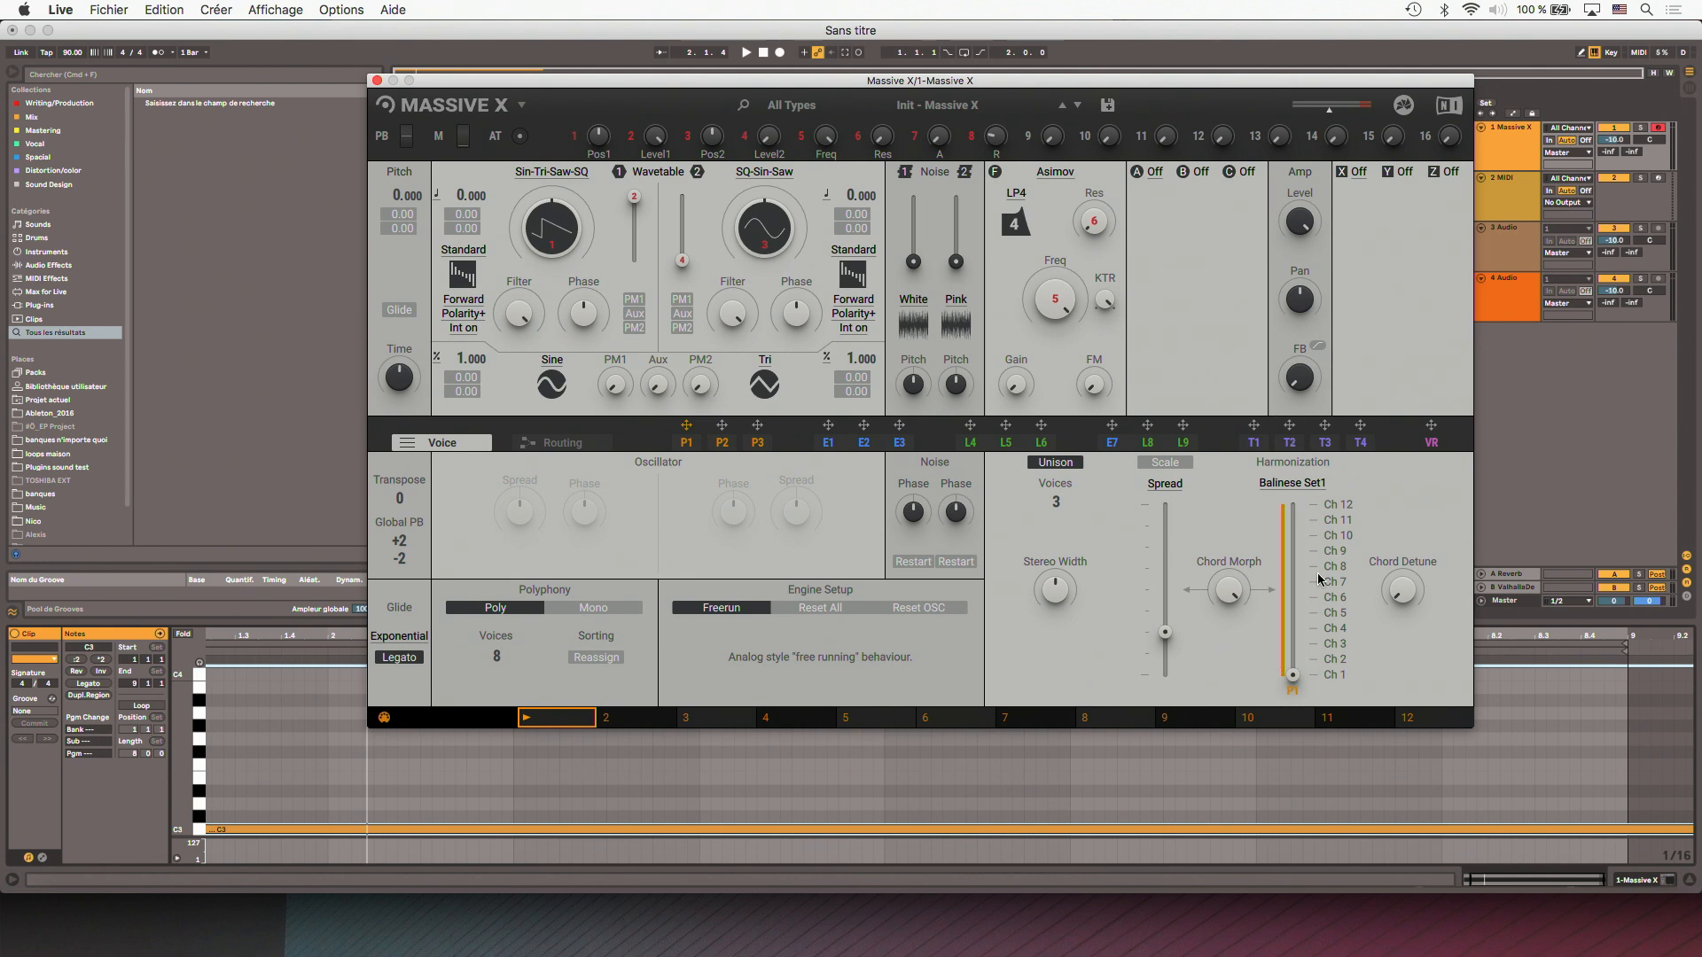
# - Open performer P1, set its grid to quarter notes, and switch the performers' launch mode to Key
pyautogui.click(692, 447)
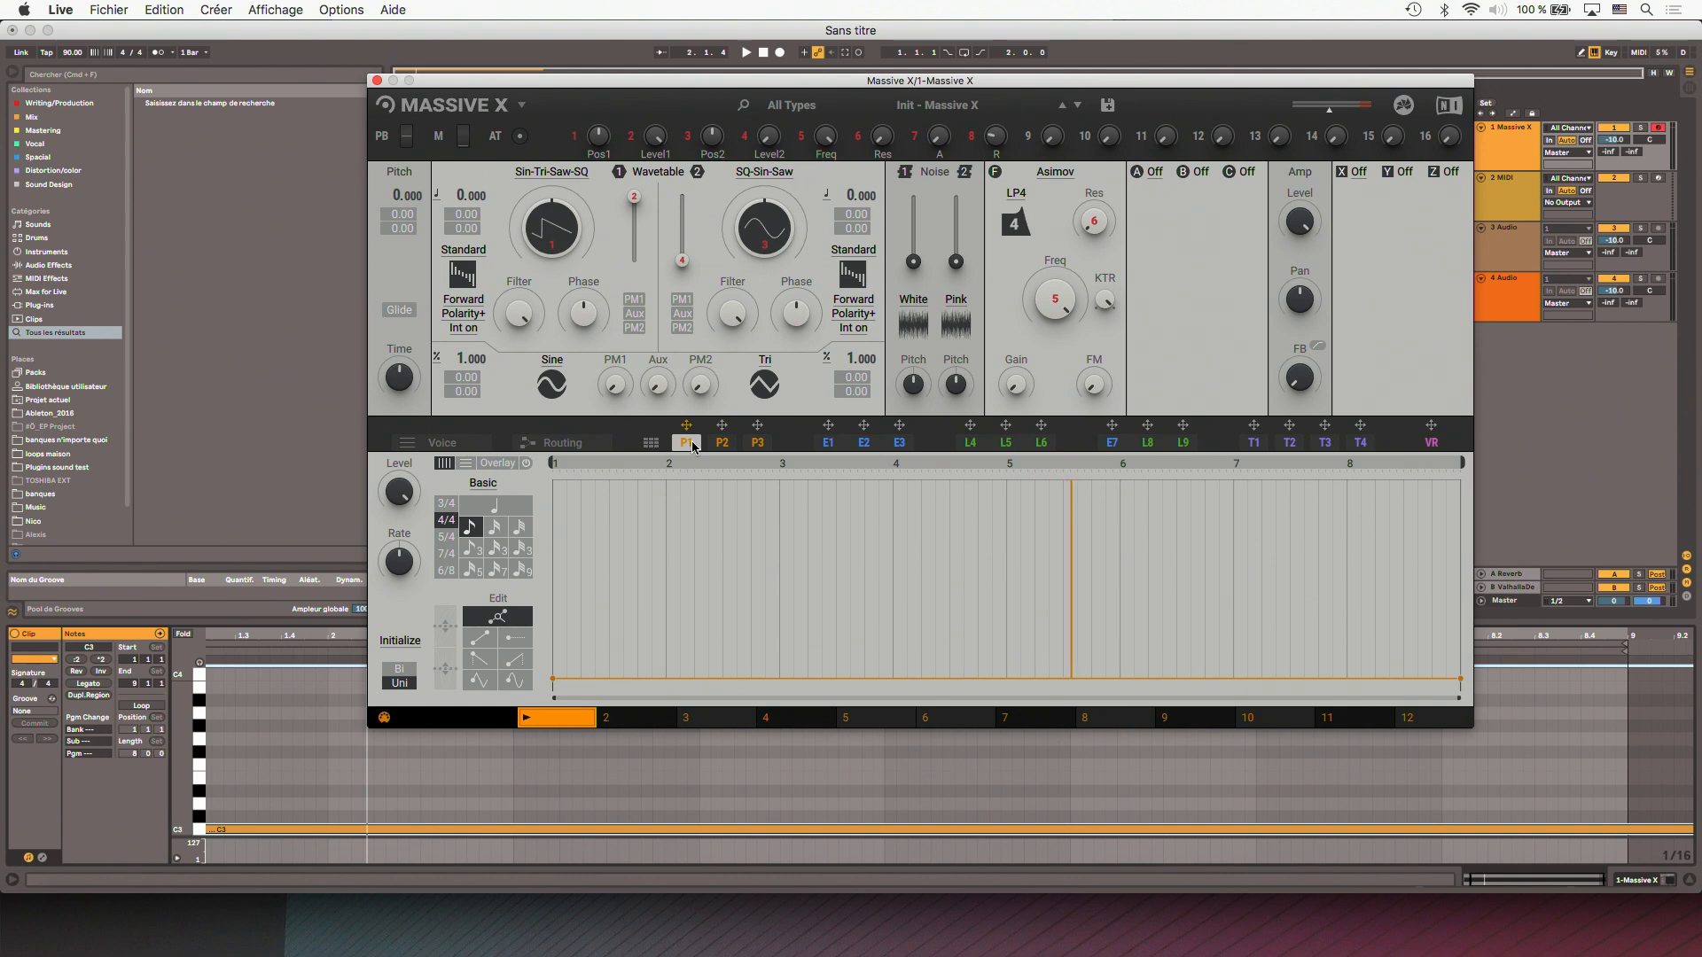
pyautogui.click(507, 509)
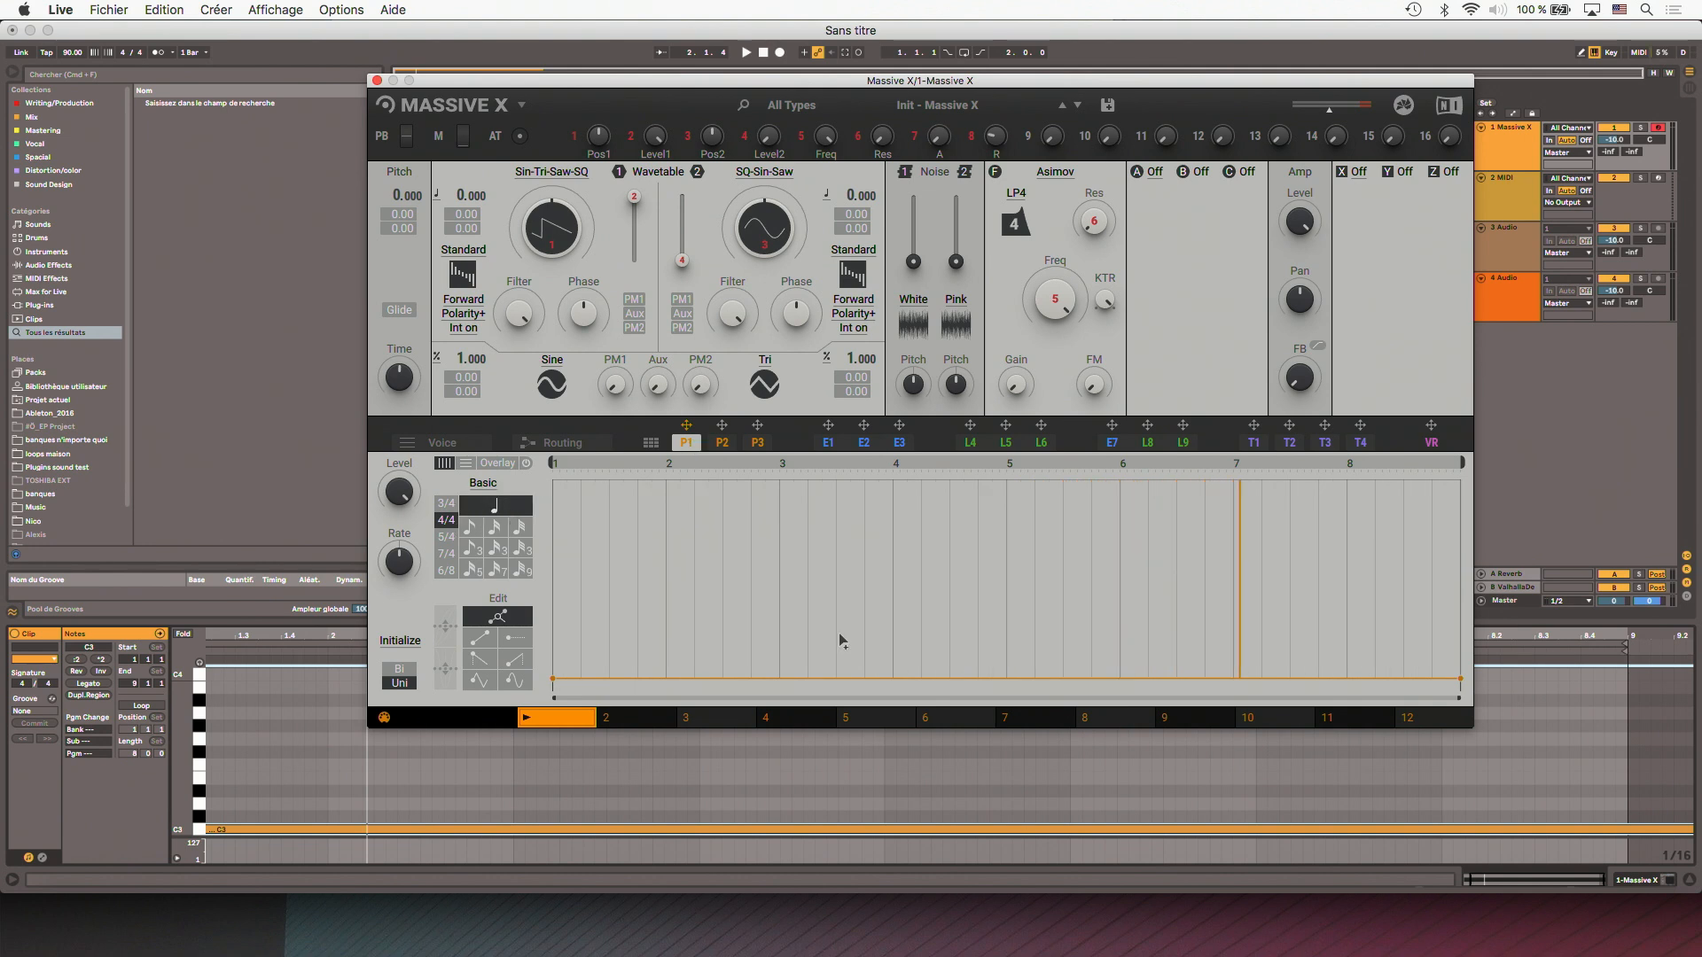
pyautogui.press('space')
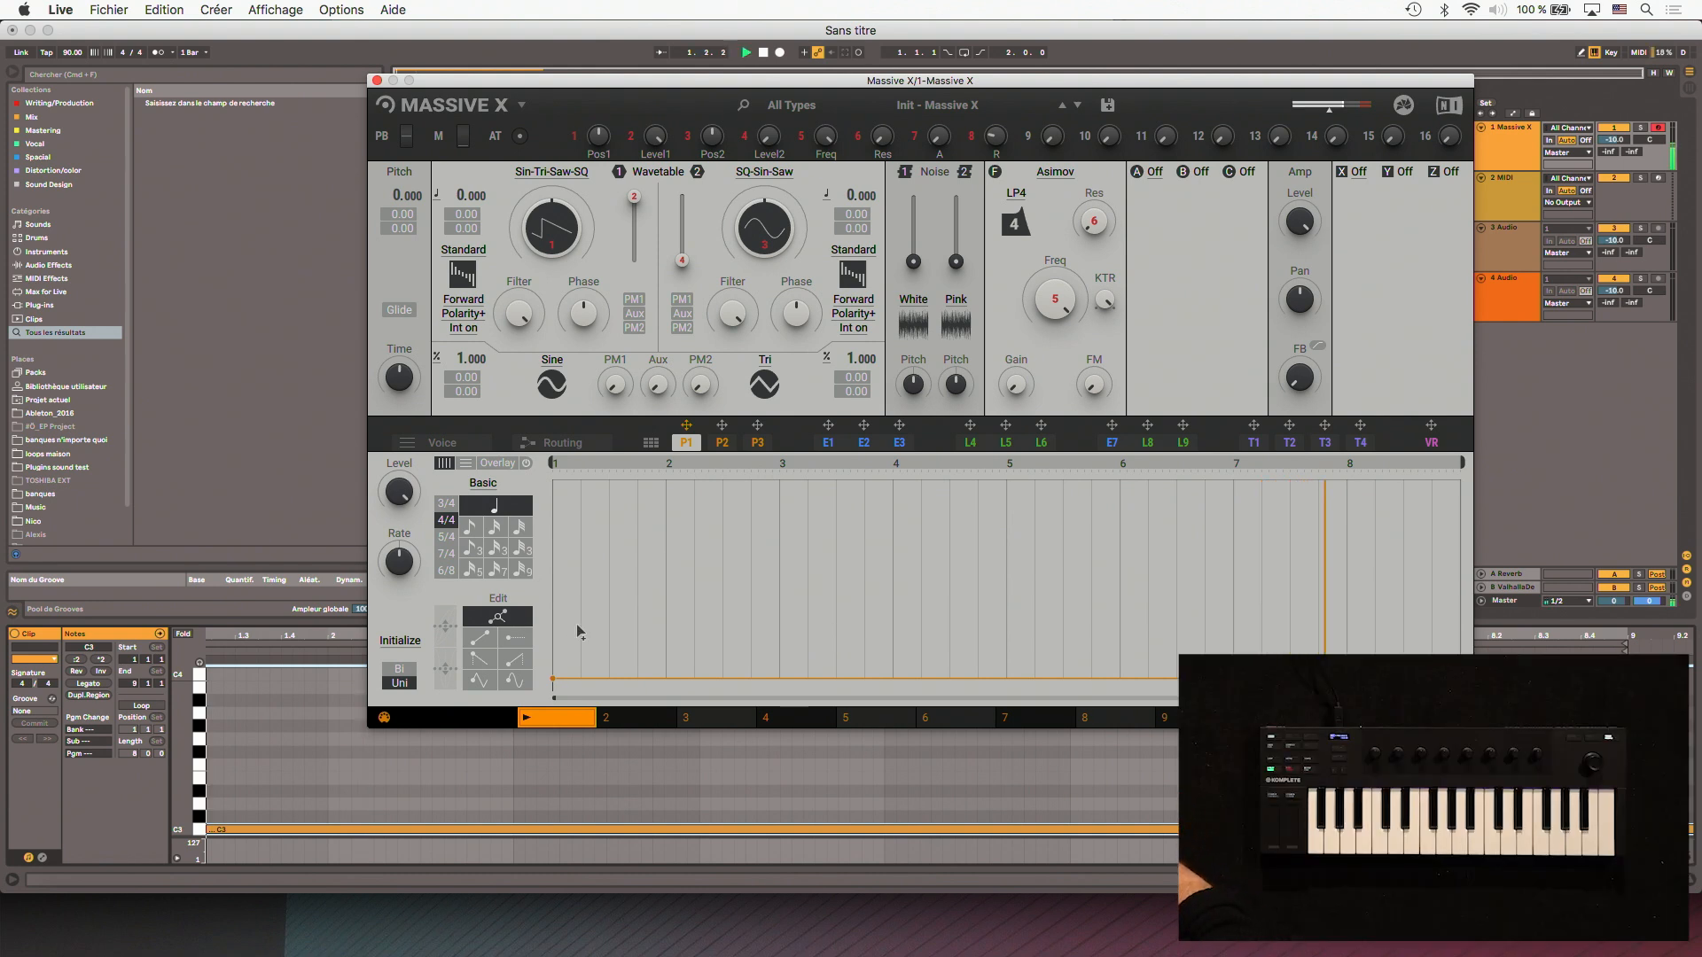
pyautogui.click(649, 443)
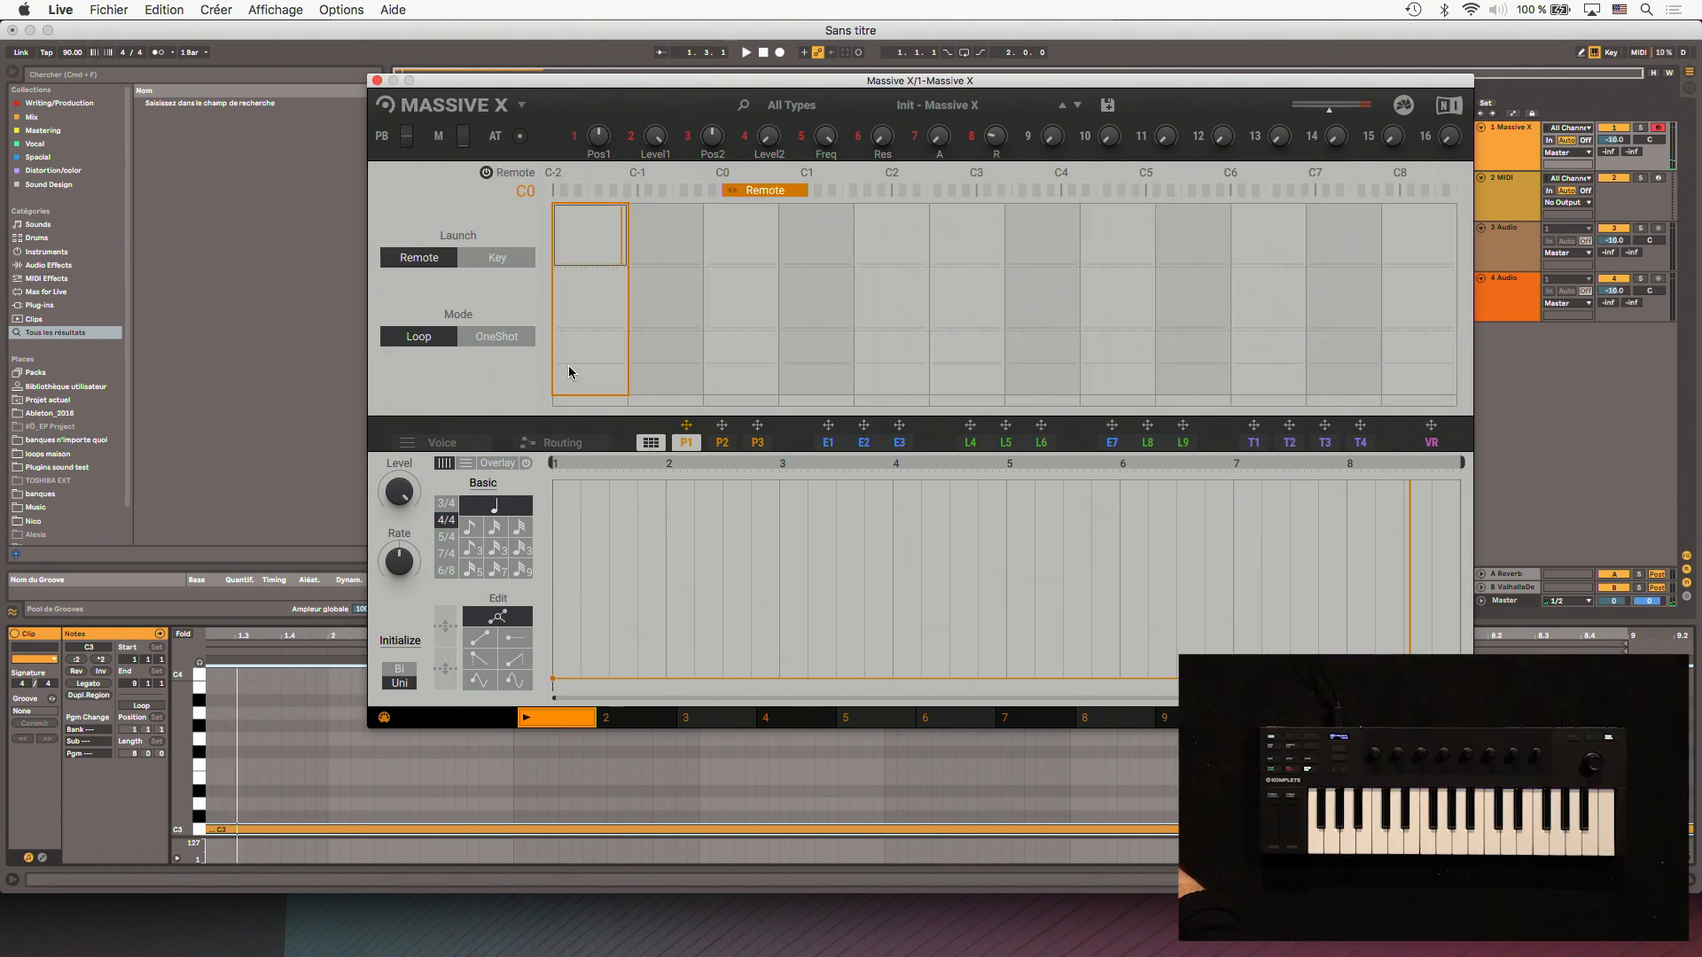
pyautogui.click(524, 258)
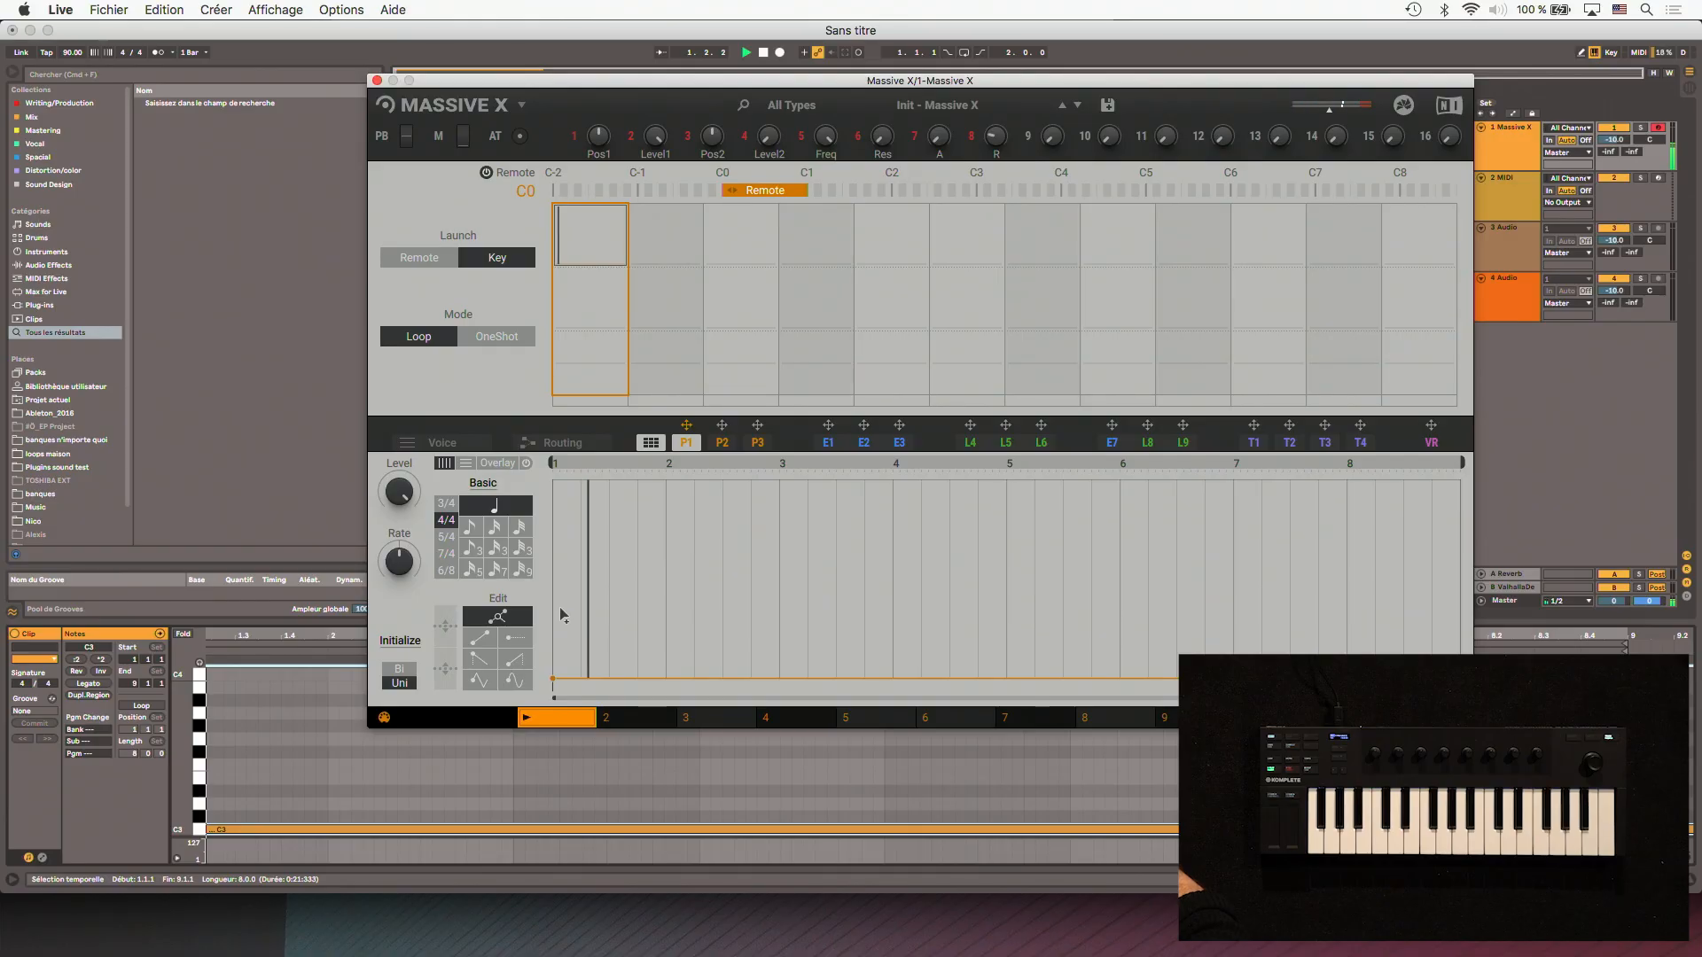
# - Draw flat steps across P1's first two bars, at 7.0 in bar 1 and slightly higher in bar 2
pyautogui.click(512, 641)
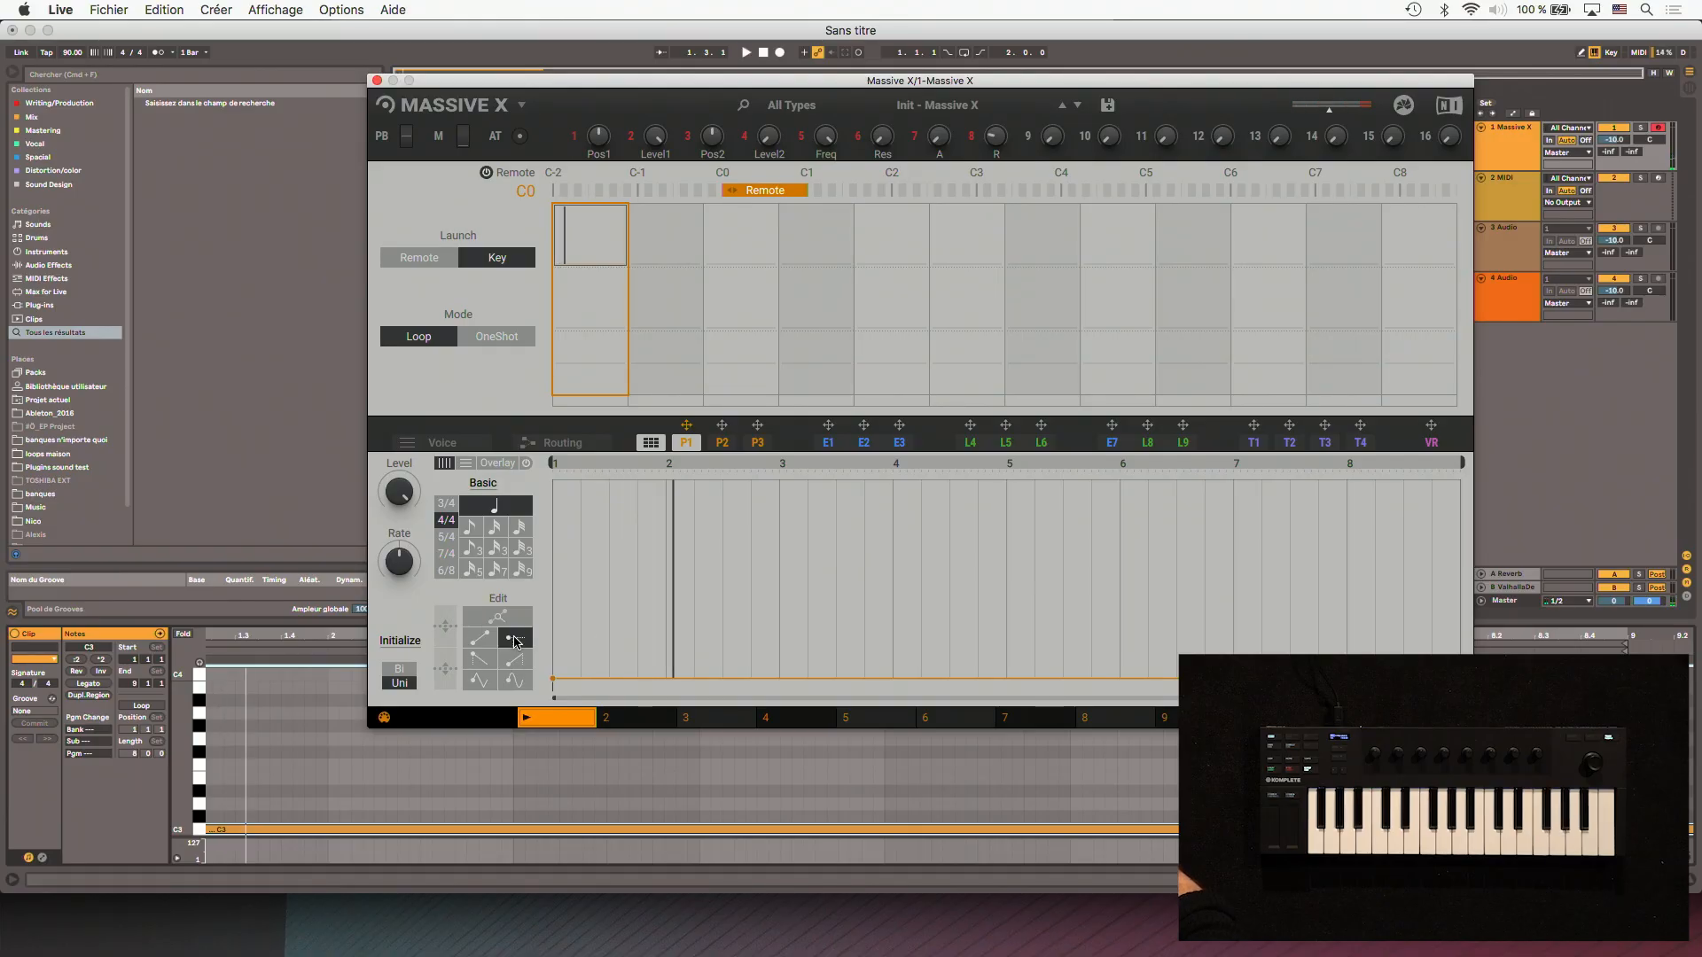
pyautogui.click(572, 620)
pyautogui.click(597, 621)
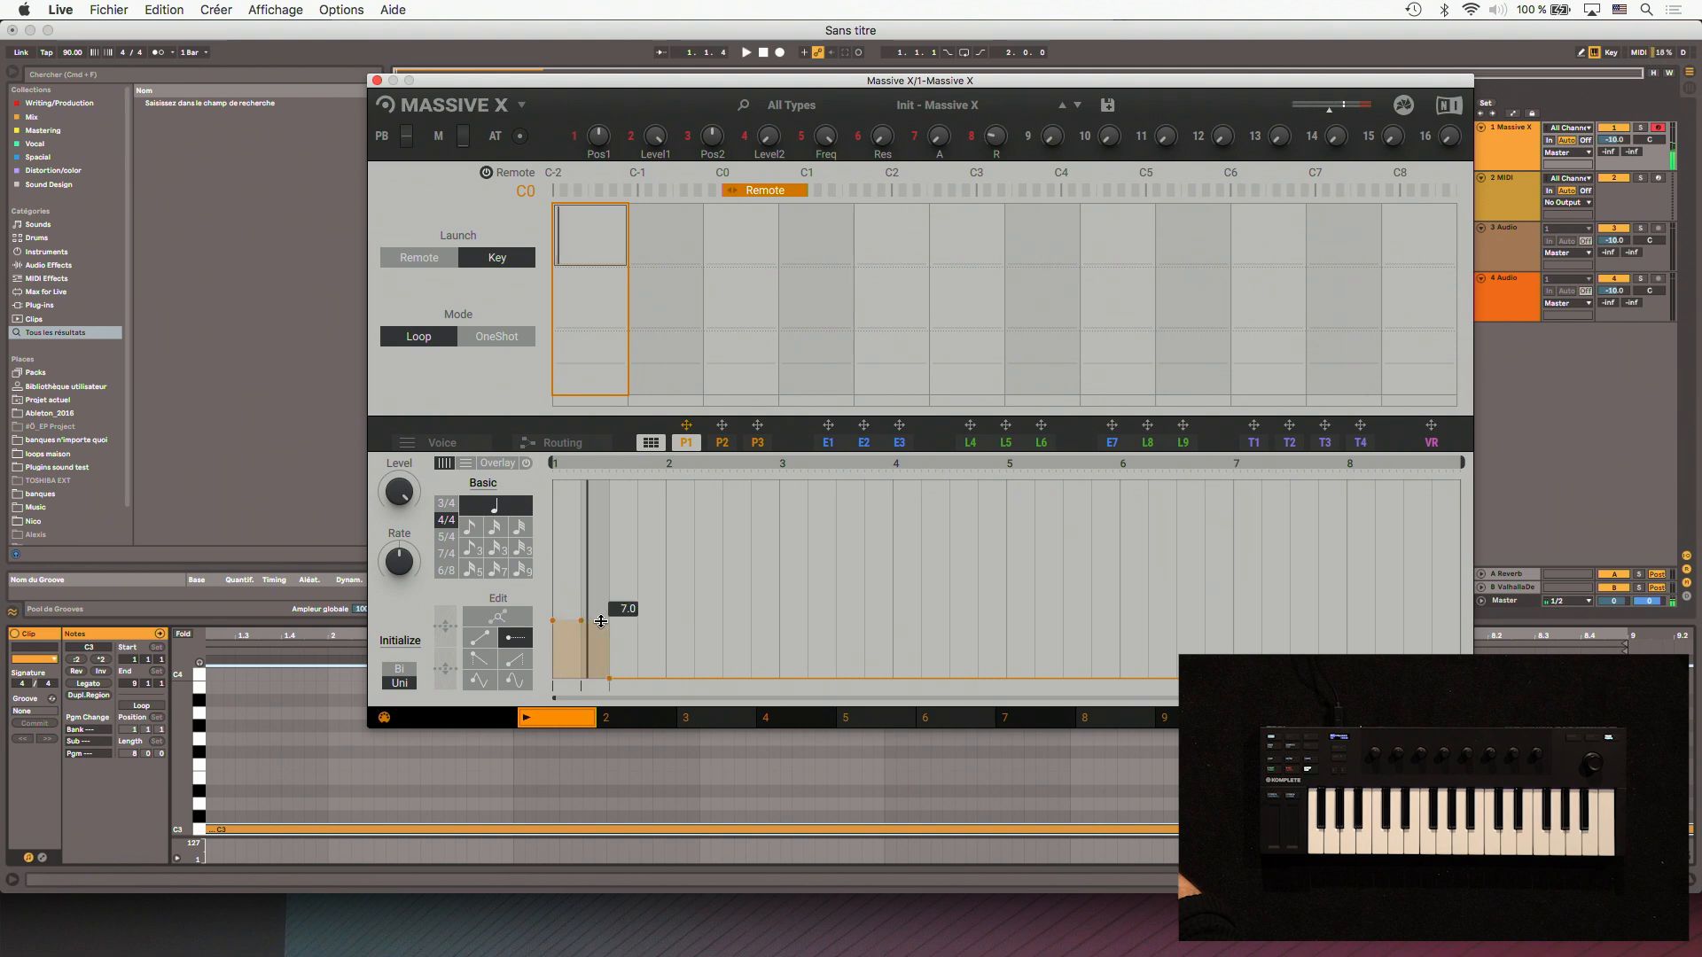
pyautogui.click(651, 629)
pyautogui.click(625, 620)
pyautogui.click(680, 605)
pyautogui.click(712, 604)
pyautogui.click(740, 604)
pyautogui.click(765, 604)
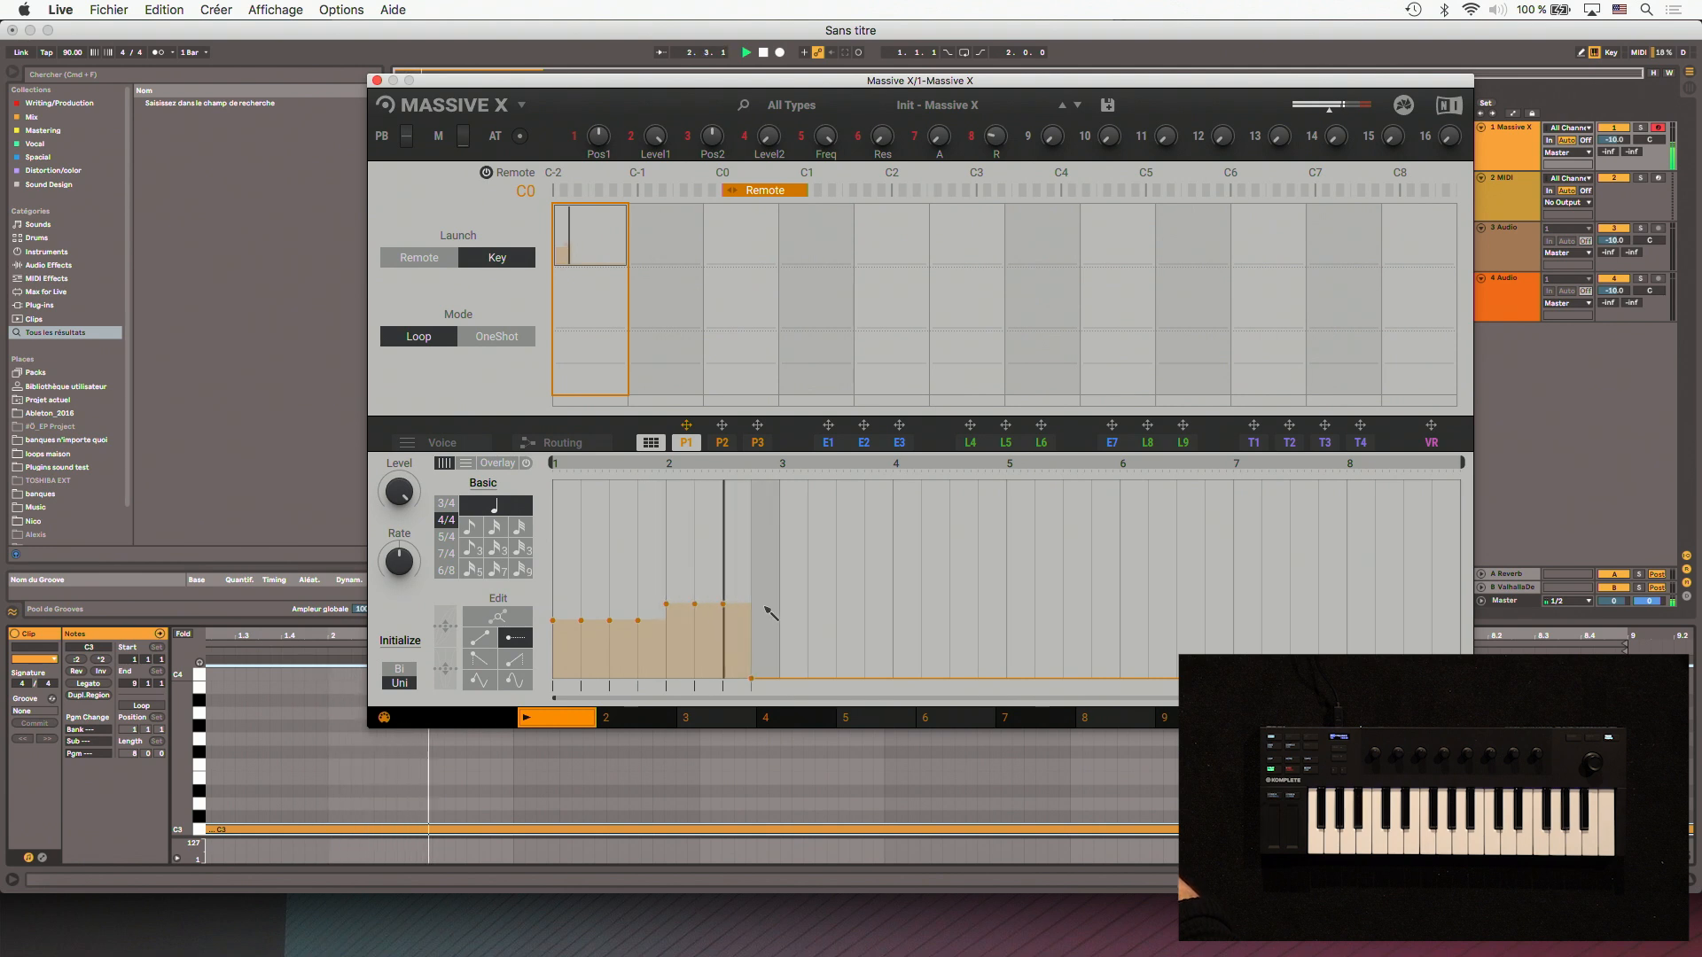
# - Add higher flat steps in P1's bar 3 and low ones in bar 4, and shorten its loop to four bars
pyautogui.click(817, 563)
pyautogui.click(799, 573)
pyautogui.click(849, 578)
pyautogui.click(878, 572)
pyautogui.moveTo(824, 573); pyautogui.dragTo(848, 572)
pyautogui.press('space')
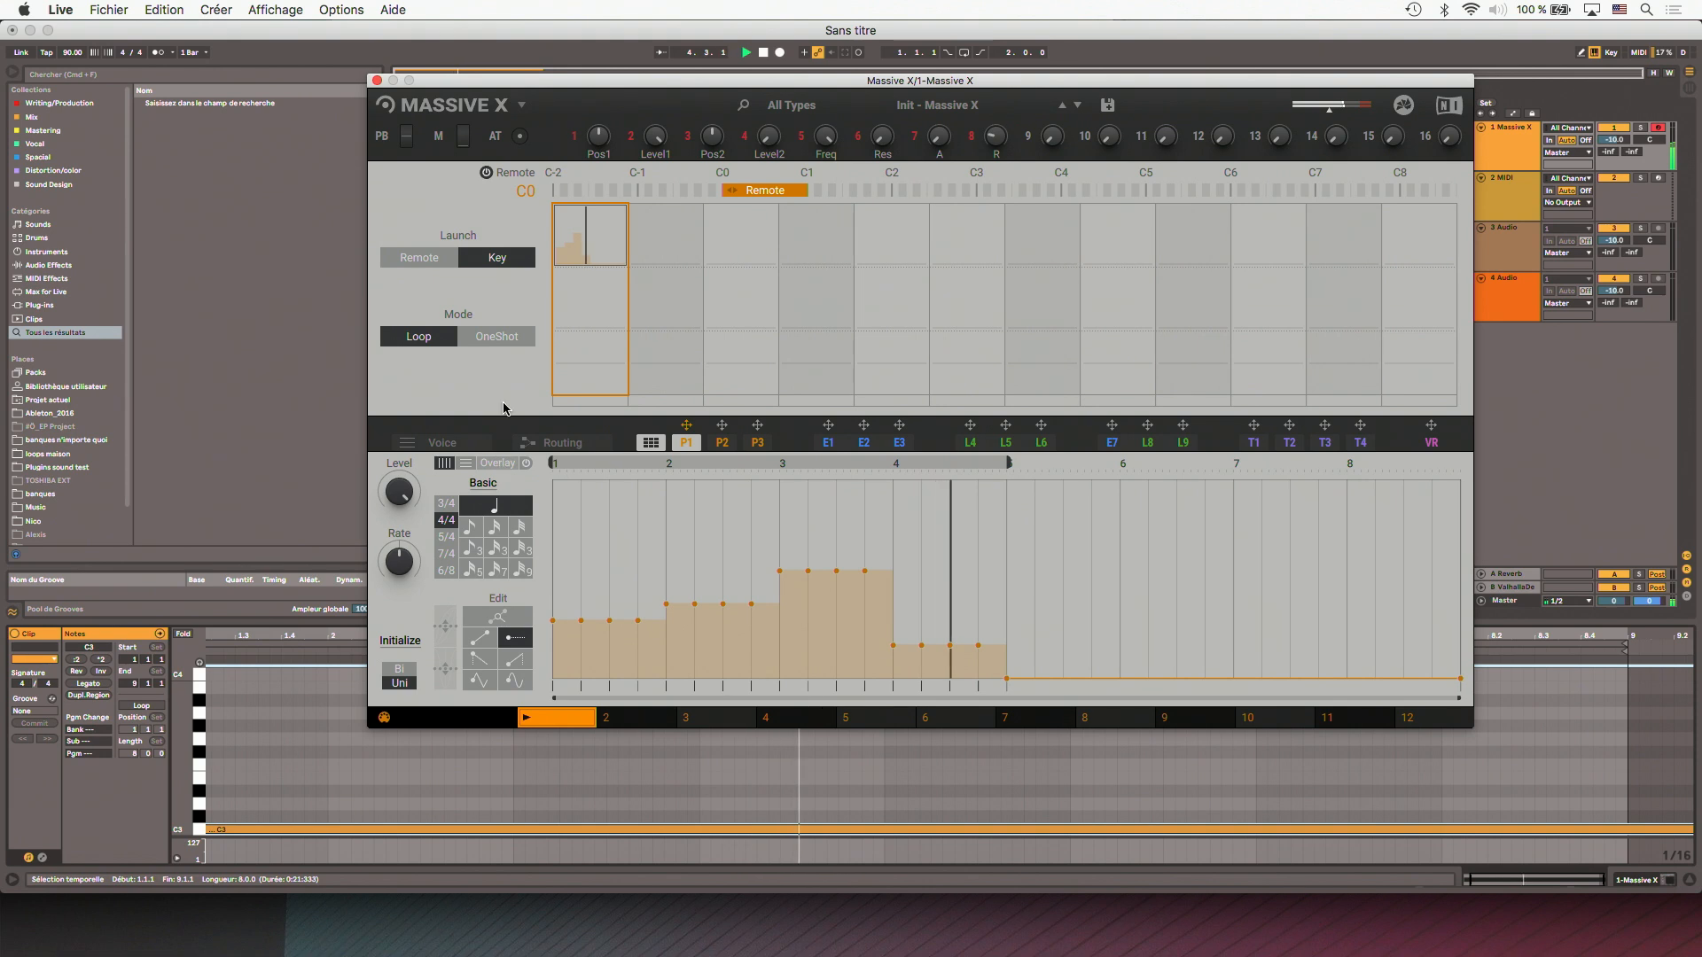
# - Set the song tempo to 133 BPM and play the pattern
pyautogui.click(72, 52)
pyautogui.write('110')
pyautogui.press('Return')
pyautogui.press('space')
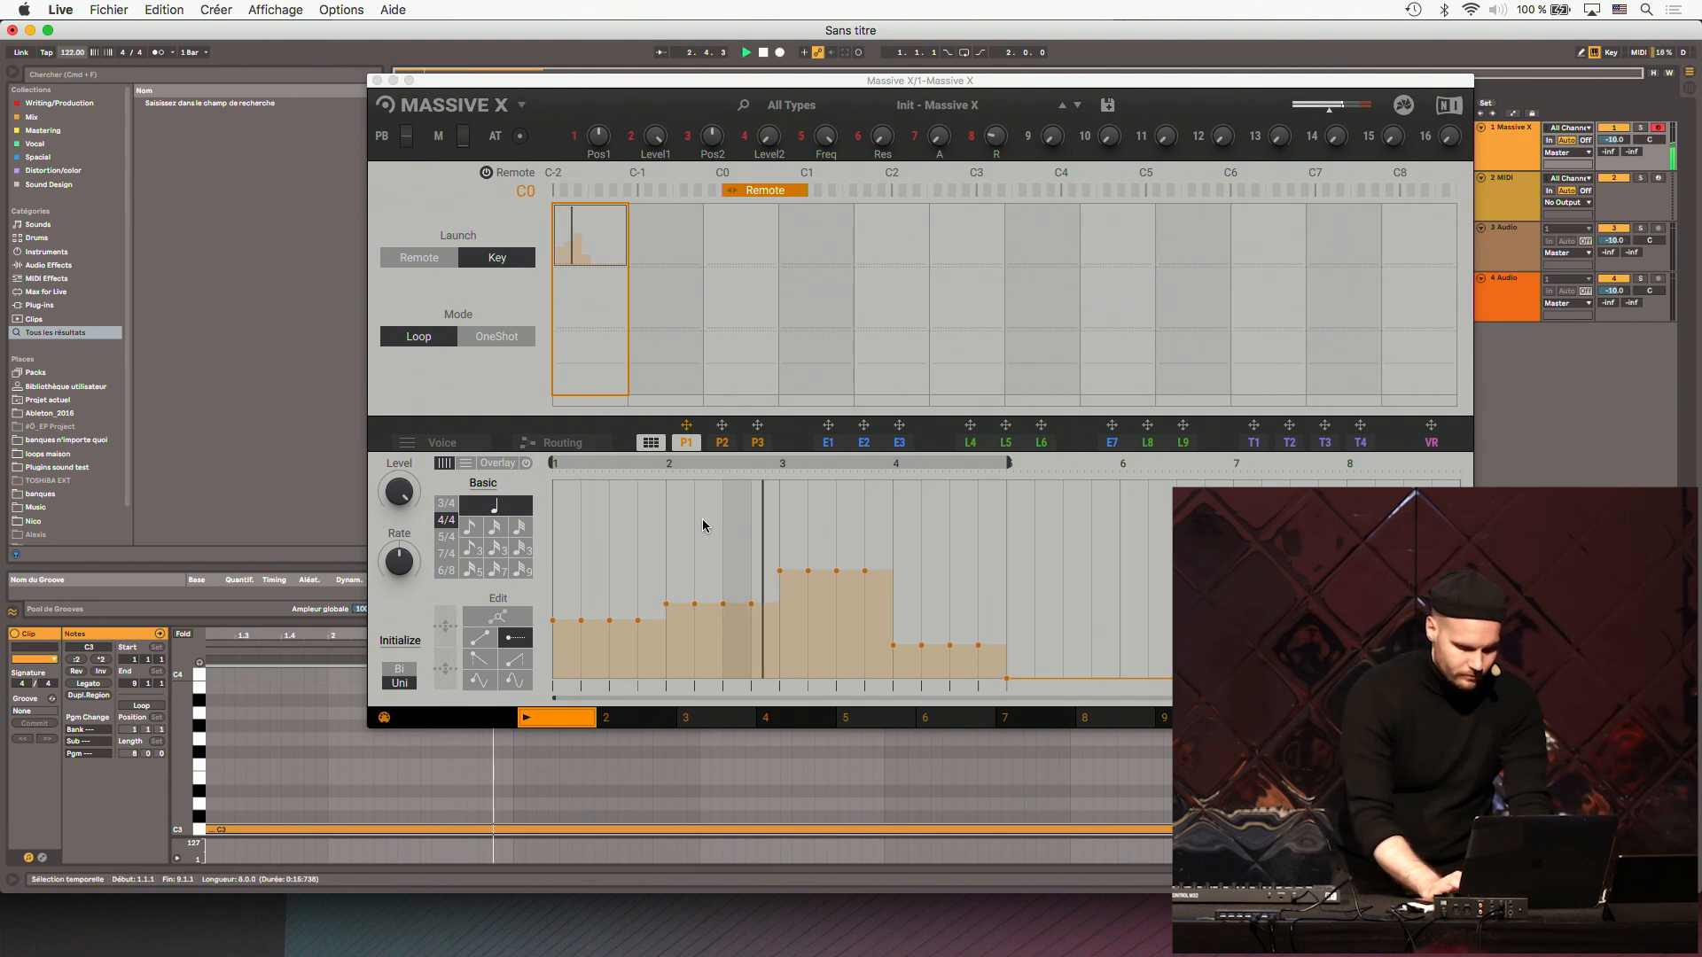
# - Loop the first four bars of the Massive X clip in the arrangement, moving the synth window aside and back
pyautogui.moveTo(732, 82); pyautogui.dragTo(718, 232)
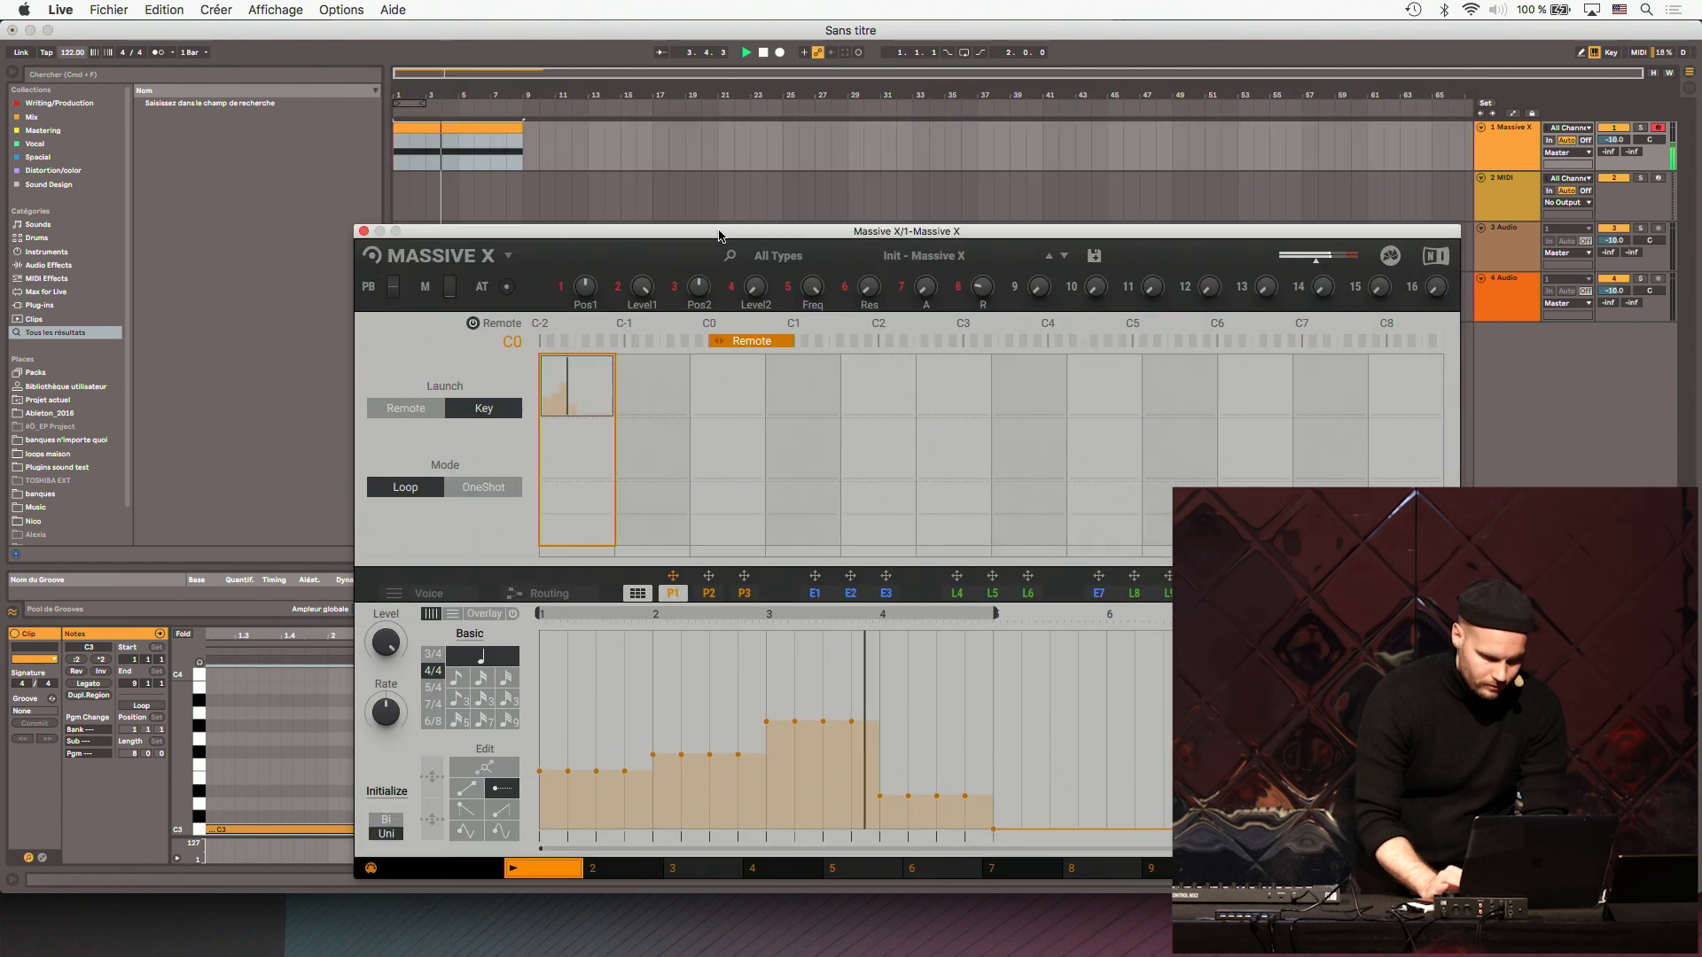
pyautogui.moveTo(457, 151); pyautogui.dragTo(394, 151)
pyautogui.press('super+l')
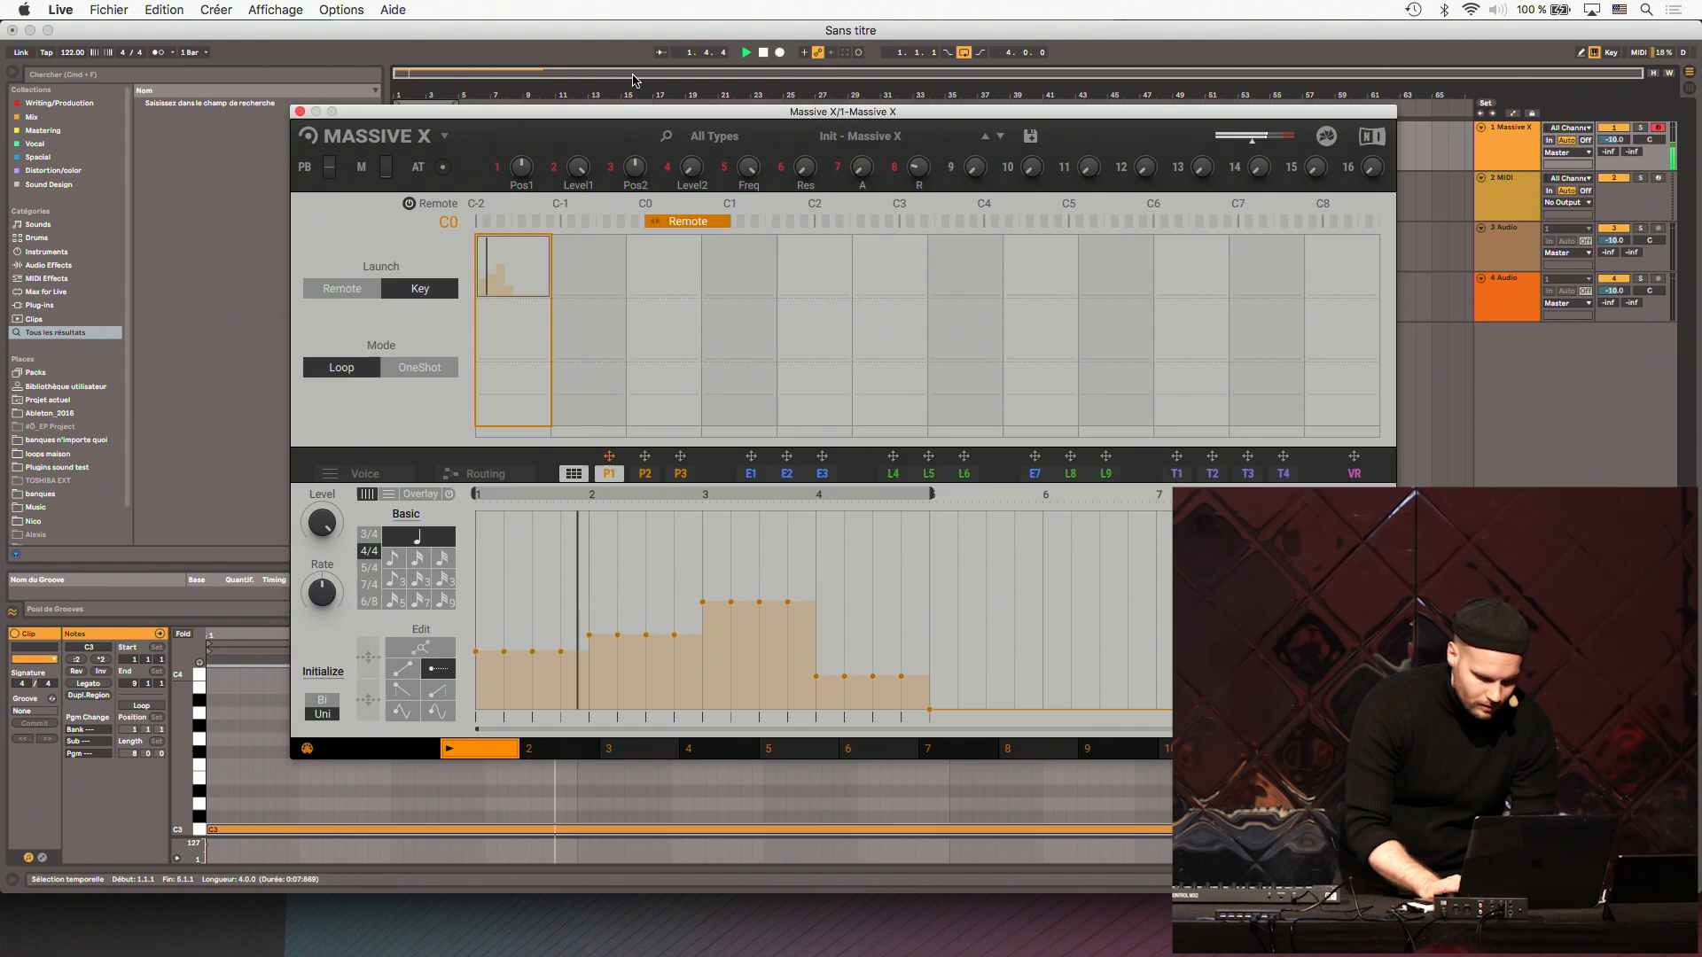
pyautogui.moveTo(701, 231); pyautogui.dragTo(606, 45)
# - Open performer P2, hide the pattern grid, stop playback, and switch the filter type to Monark
pyautogui.click(615, 408)
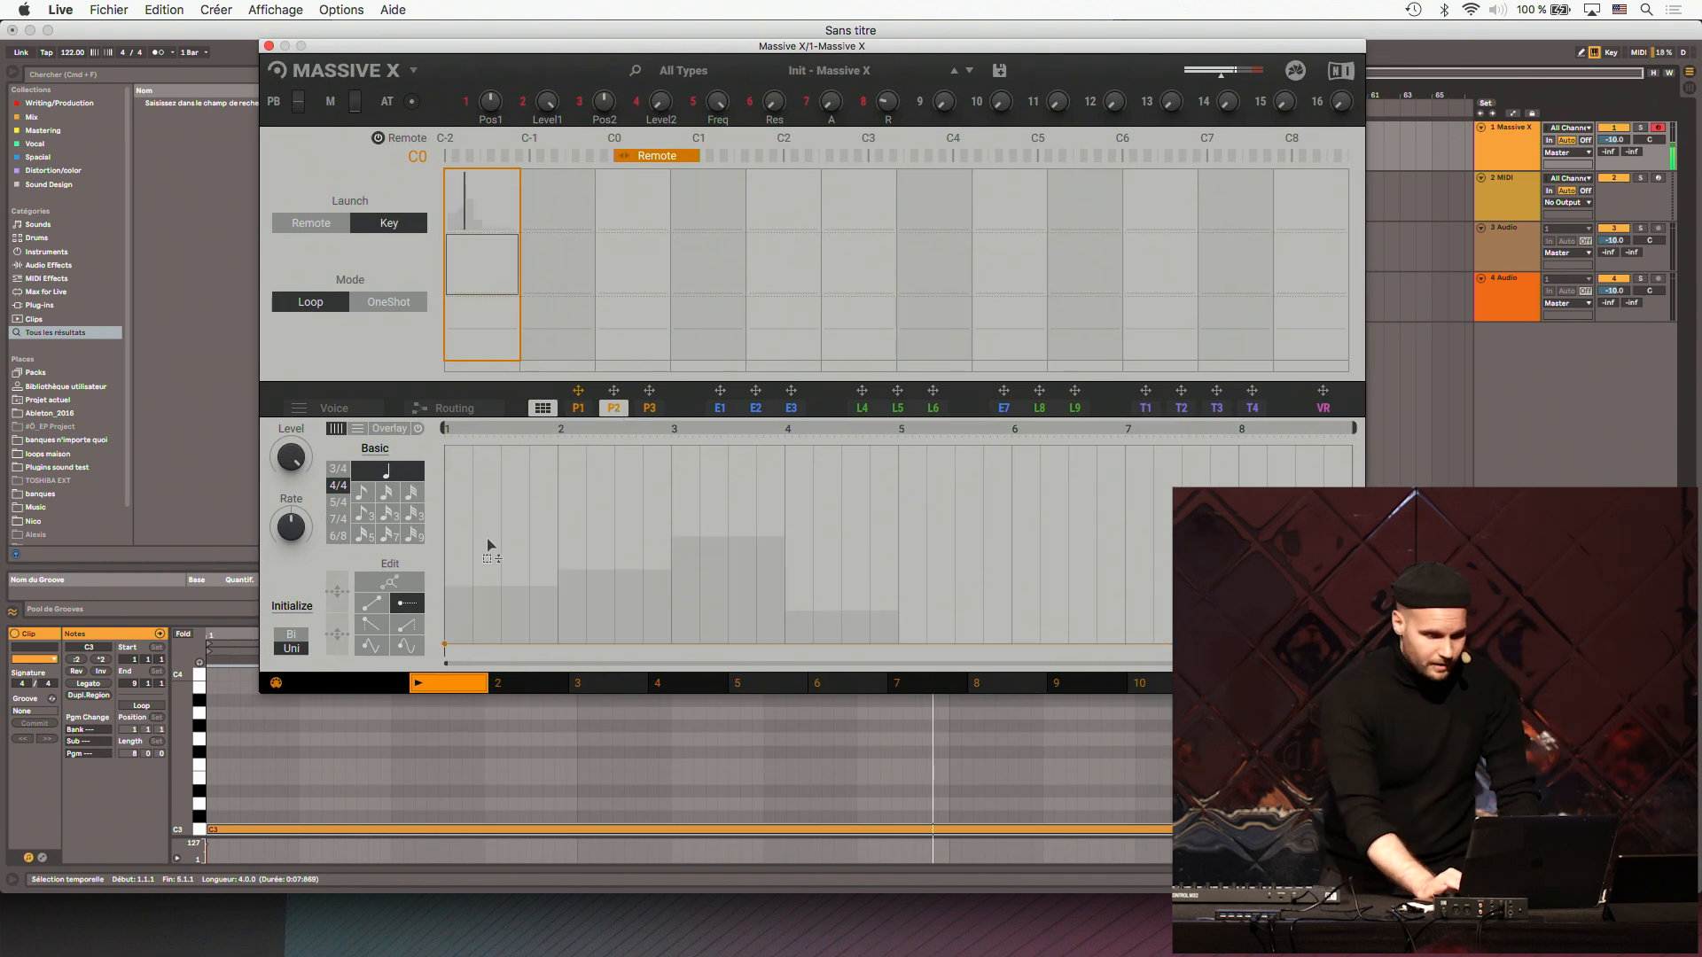
pyautogui.click(538, 408)
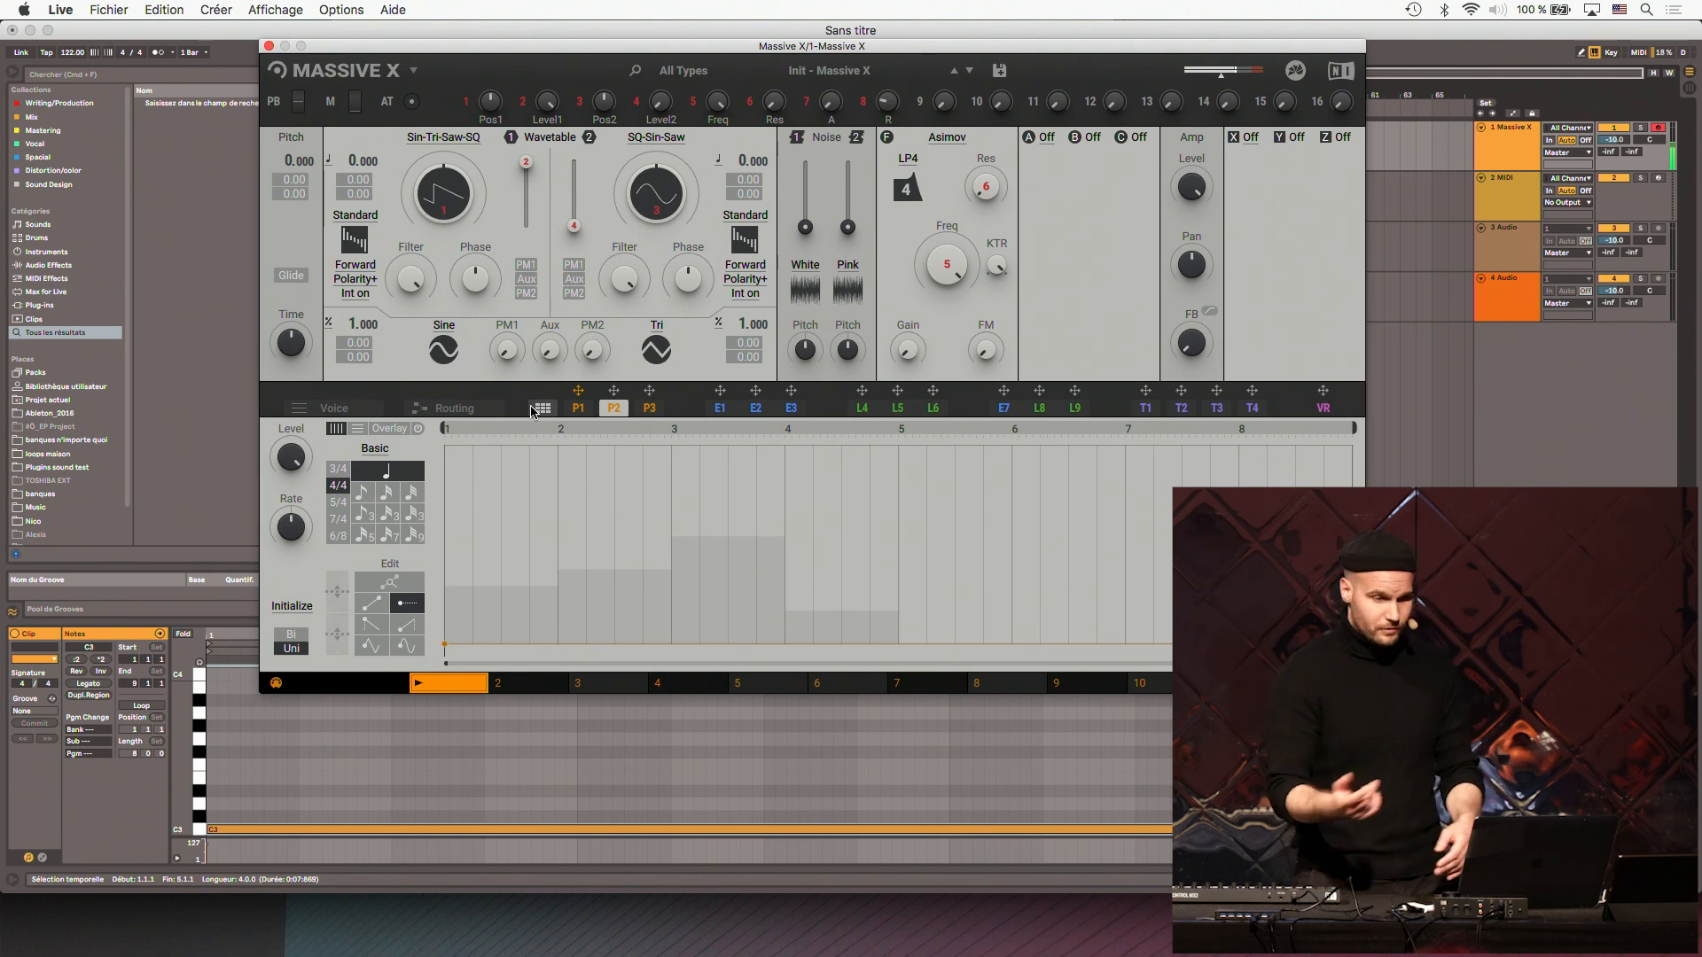
pyautogui.press('space')
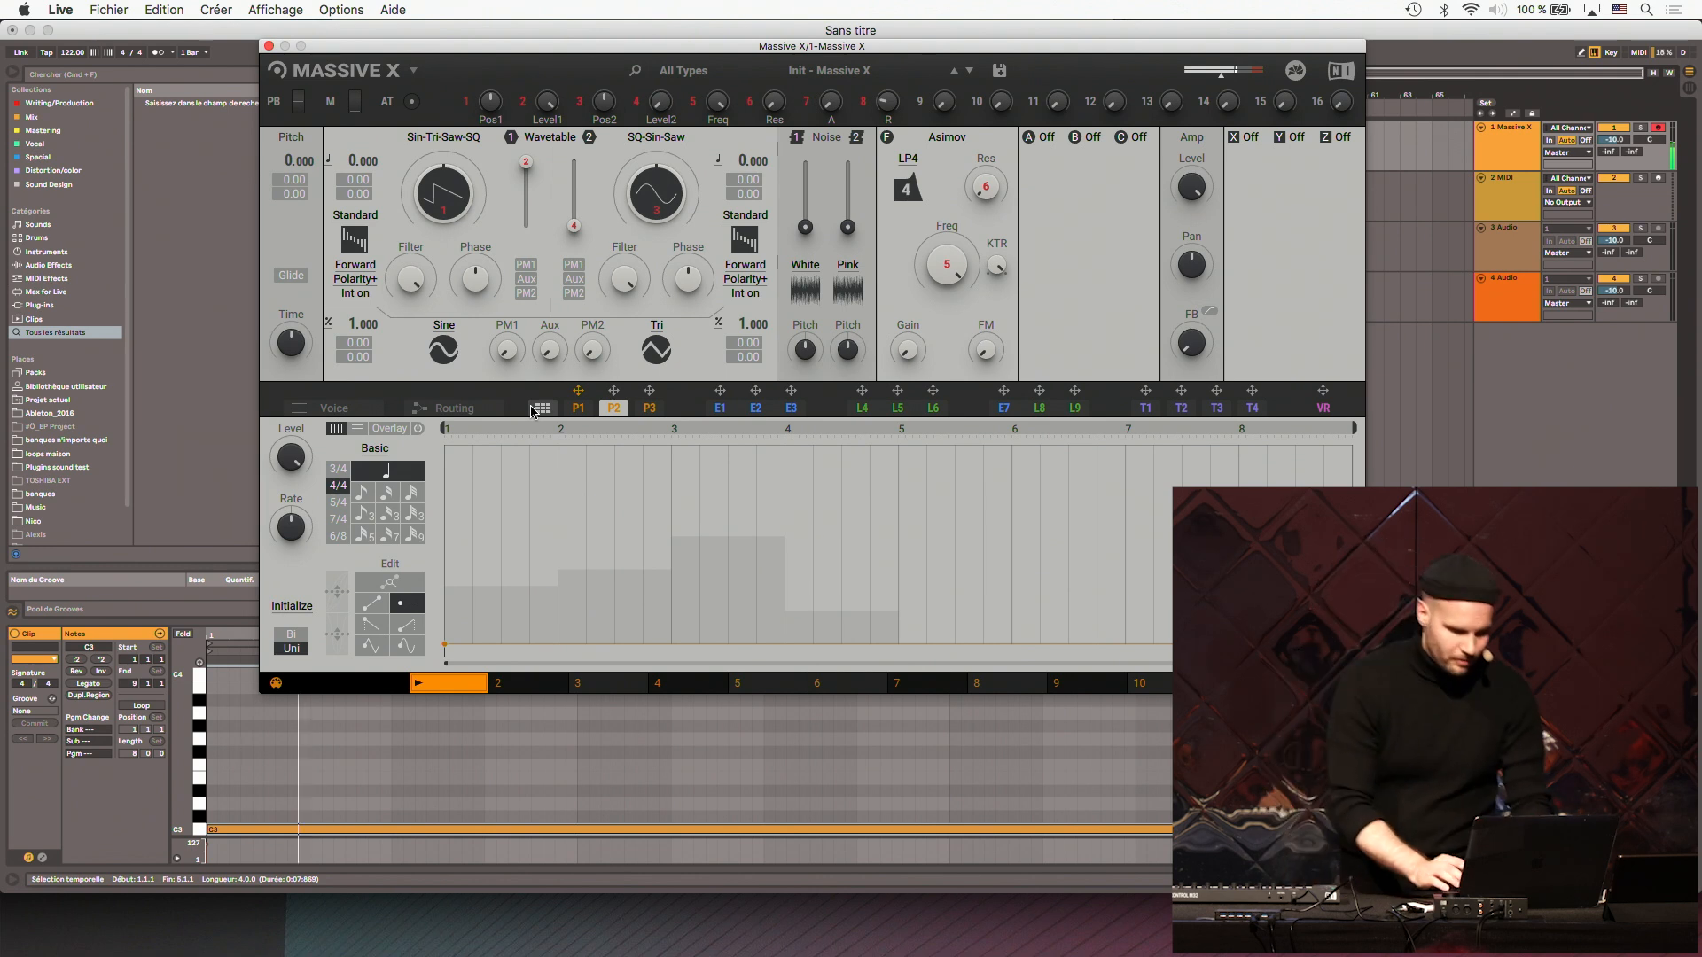
pyautogui.click(952, 137)
pyautogui.click(936, 193)
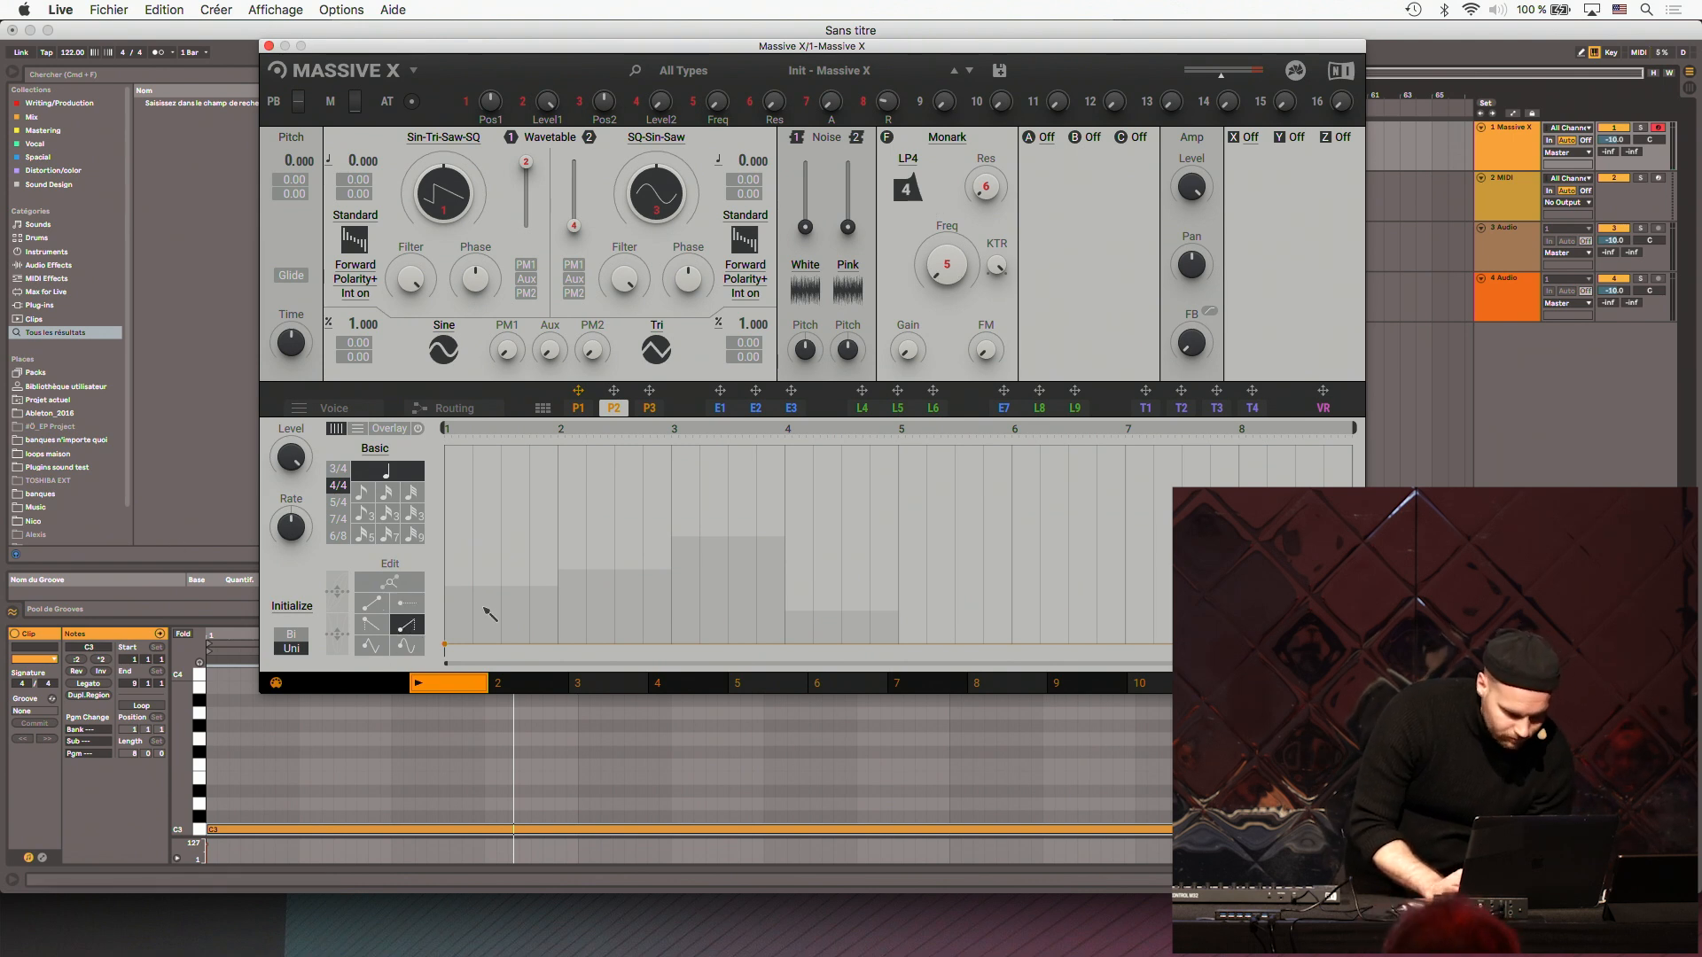
# - Modulate the filter's Freq with P2, using a two-bar loop of progressively taller ramp steps
pyautogui.moveTo(479, 621)
pyautogui.mouseDown()
pyautogui.moveTo(581, 577)
pyautogui.moveTo(656, 437)
pyautogui.mouseUp()
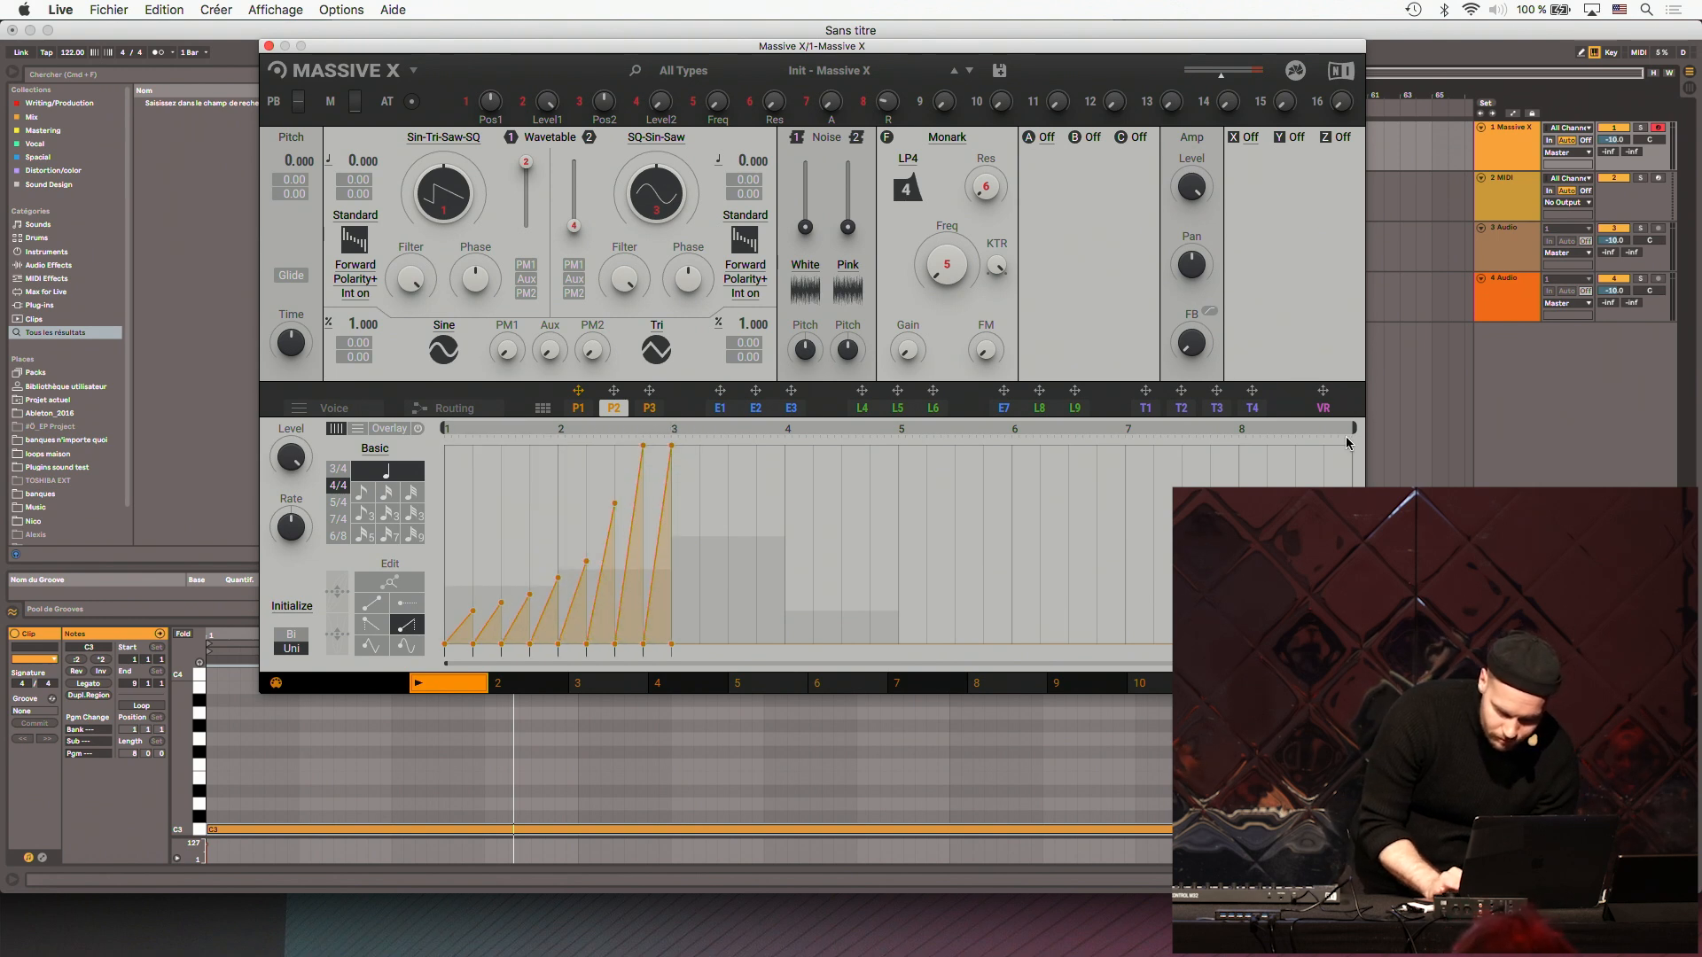
pyautogui.moveTo(1354, 429); pyautogui.dragTo(725, 441)
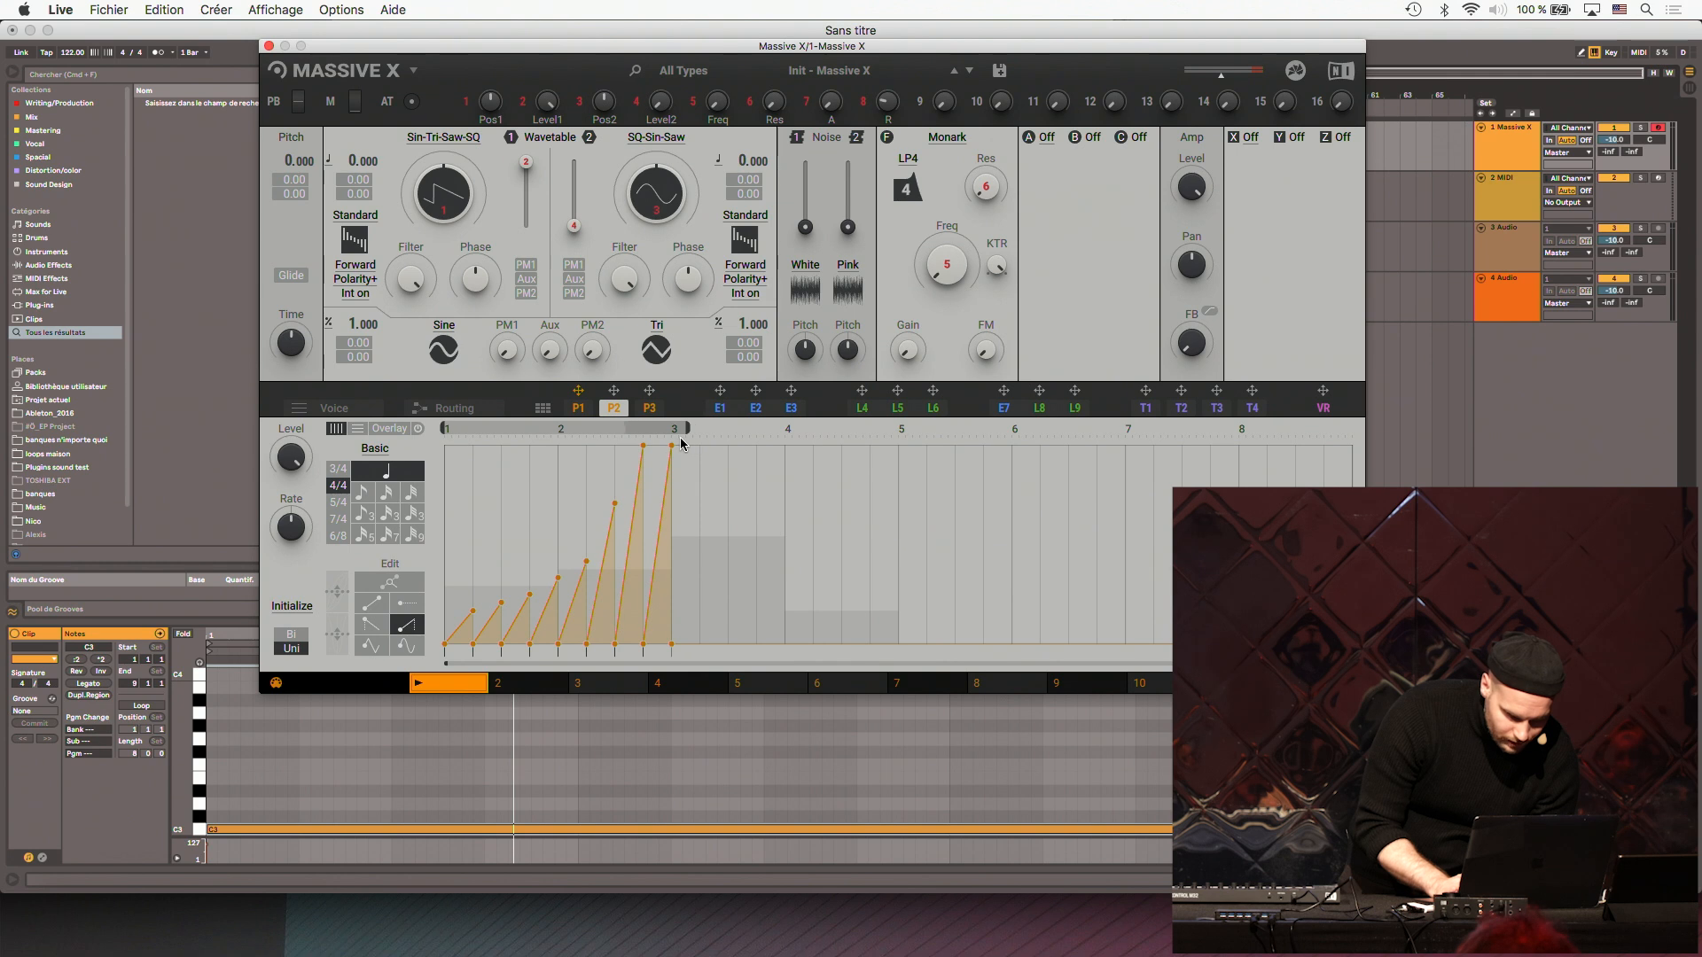
pyautogui.moveTo(614, 390); pyautogui.dragTo(946, 304)
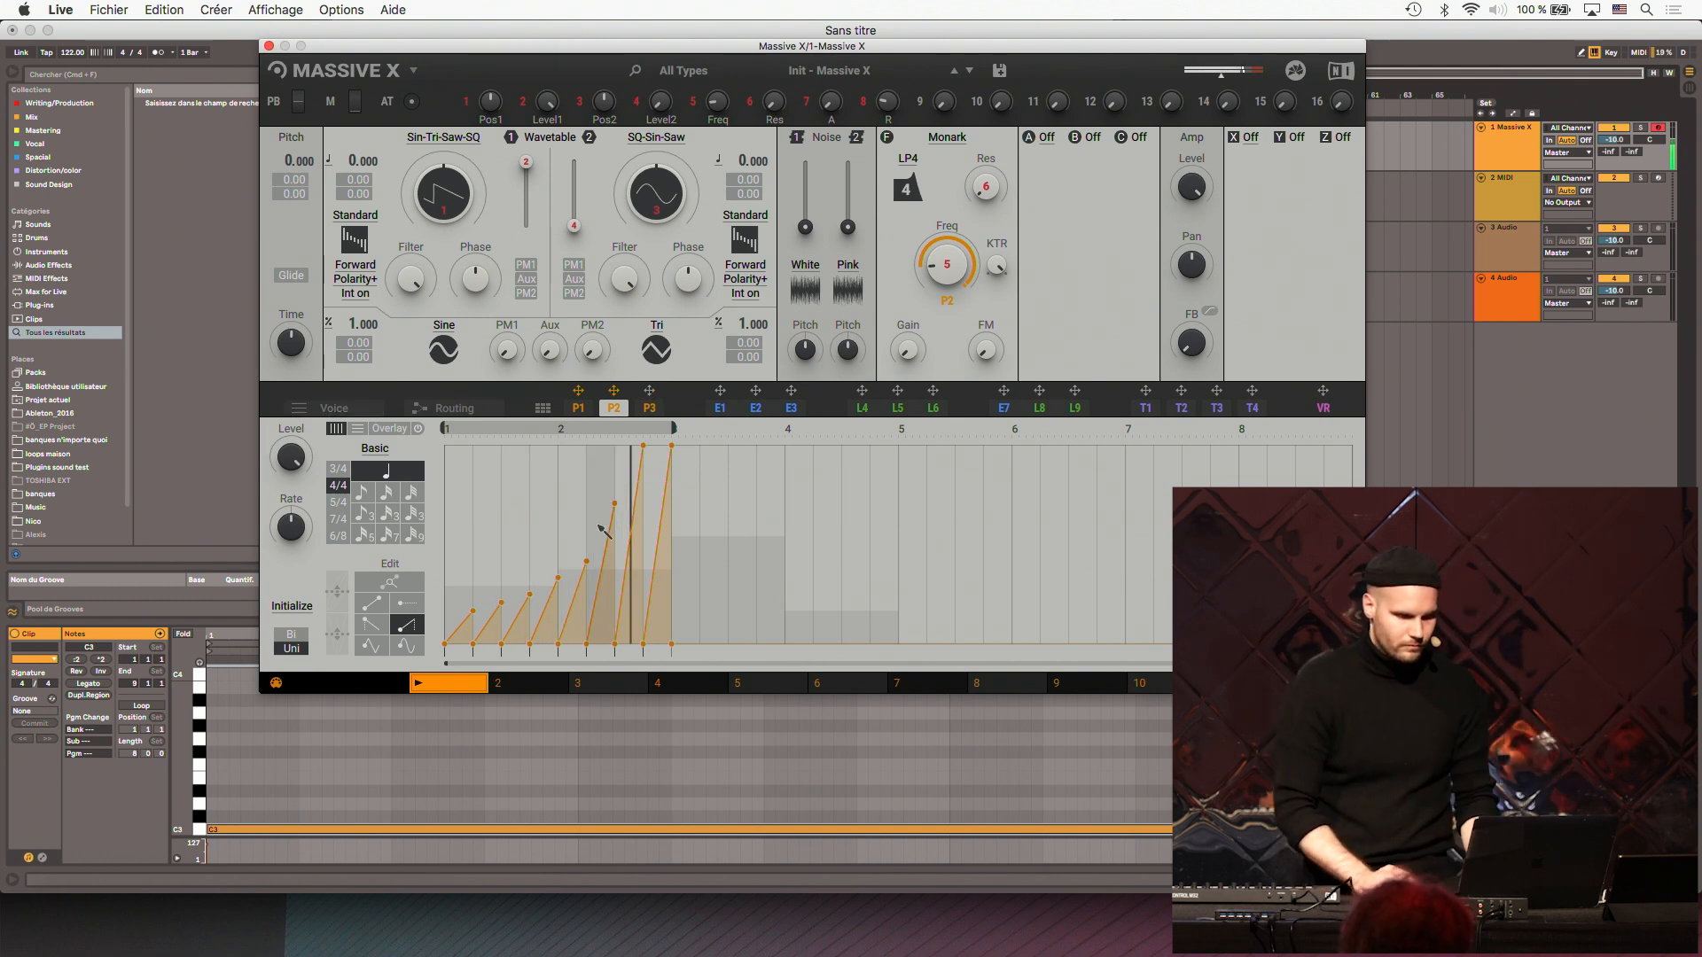
pyautogui.moveTo(559, 578); pyautogui.dragTo(587, 545)
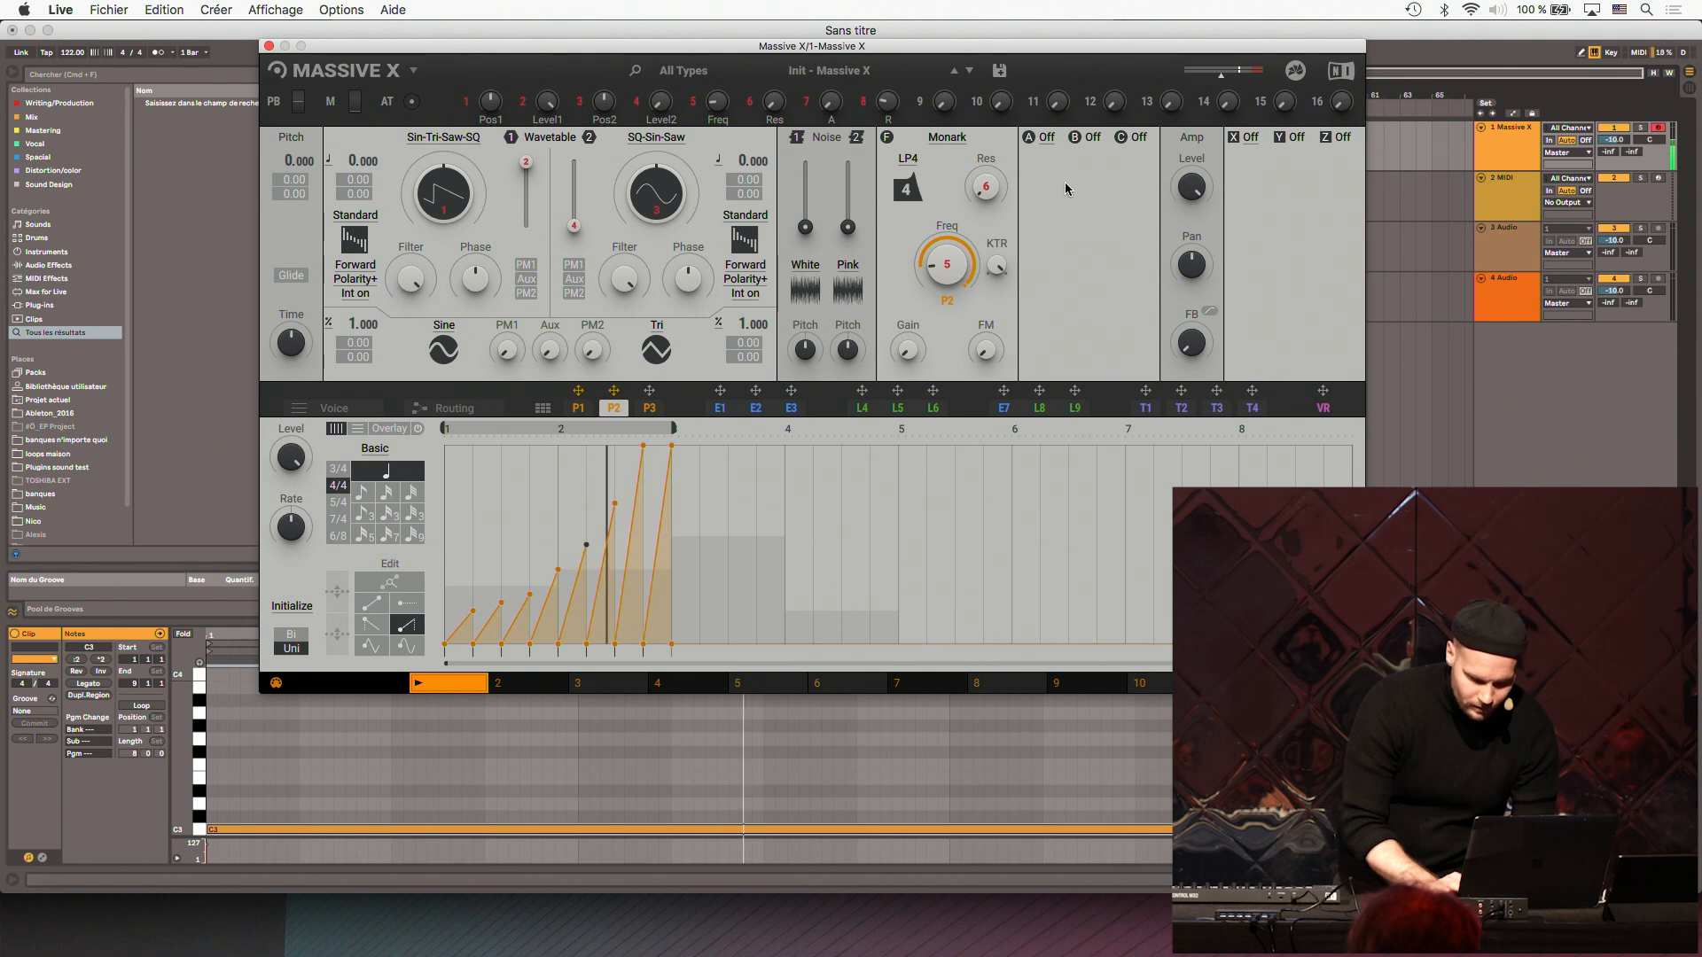
# - Load the Stereo Delay effect in insert slot X
pyautogui.click(1249, 137)
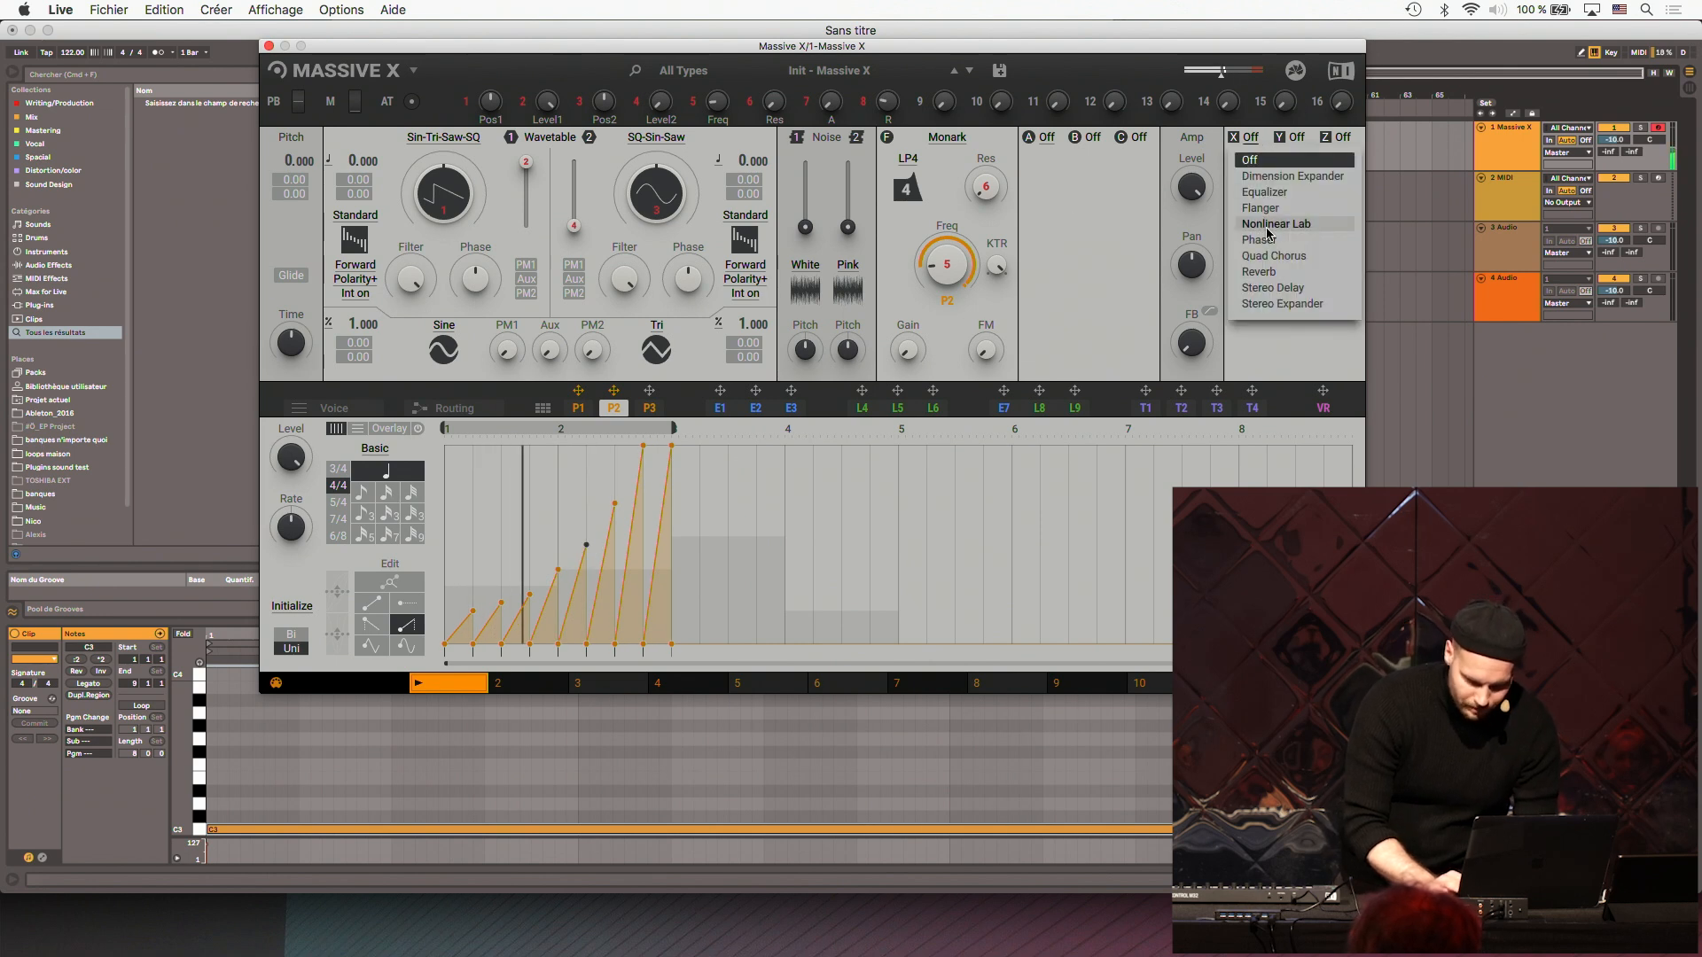
pyautogui.click(1265, 288)
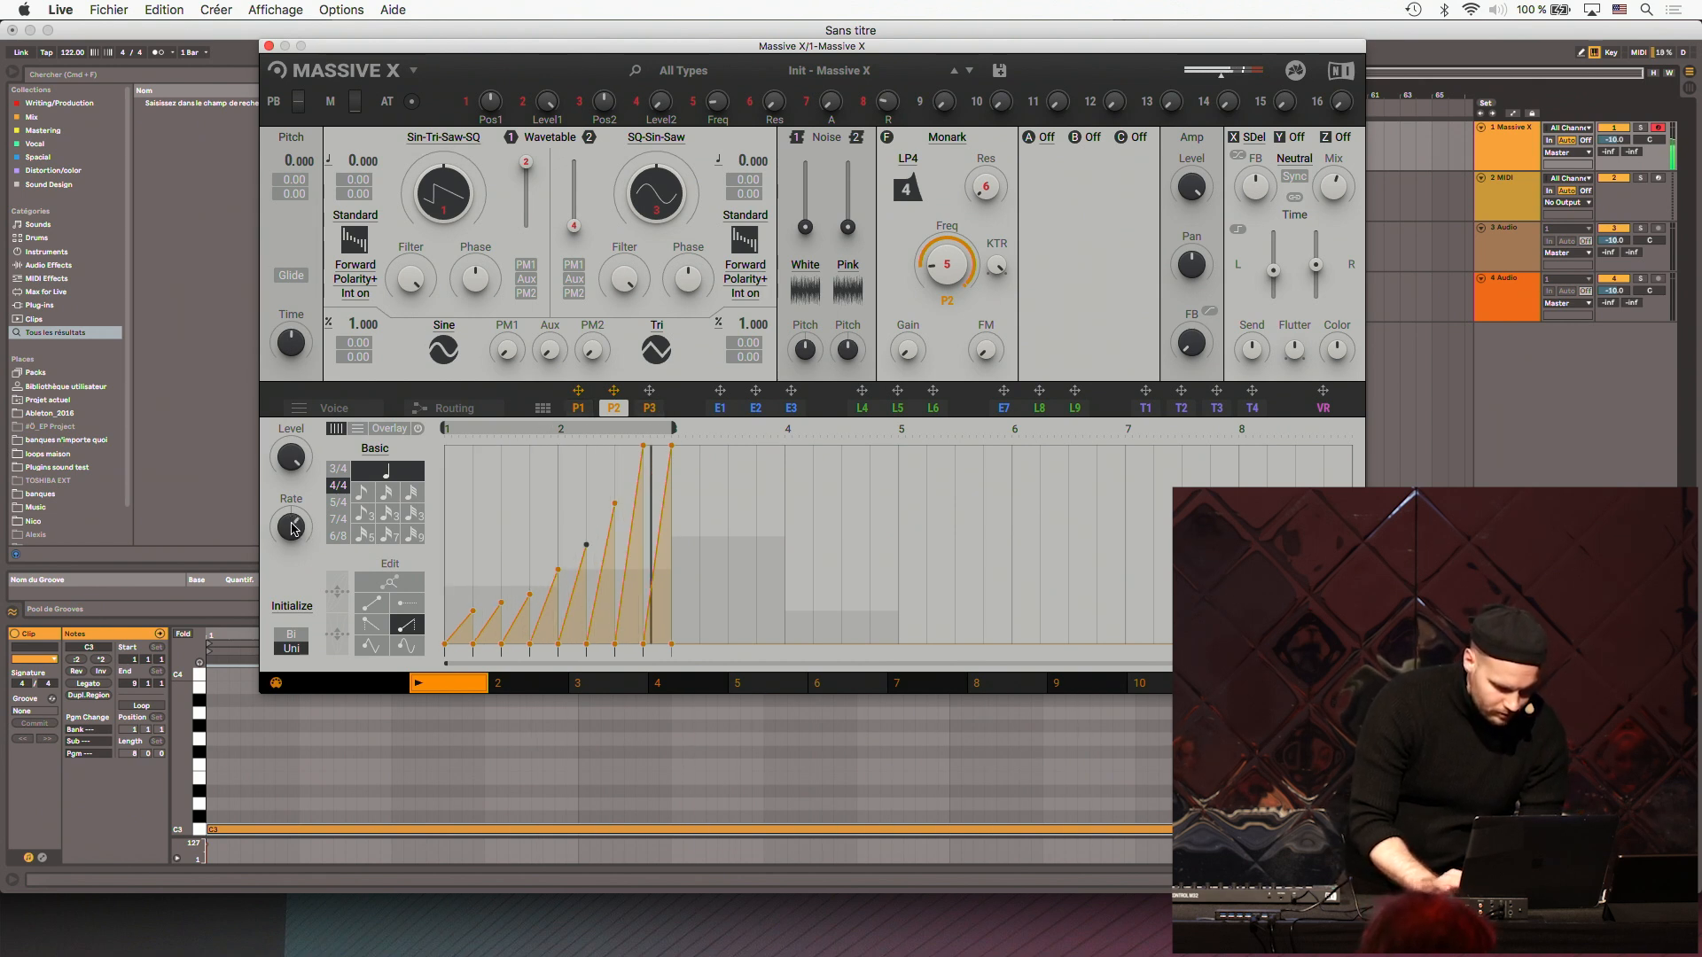
pyautogui.click(165, 53)
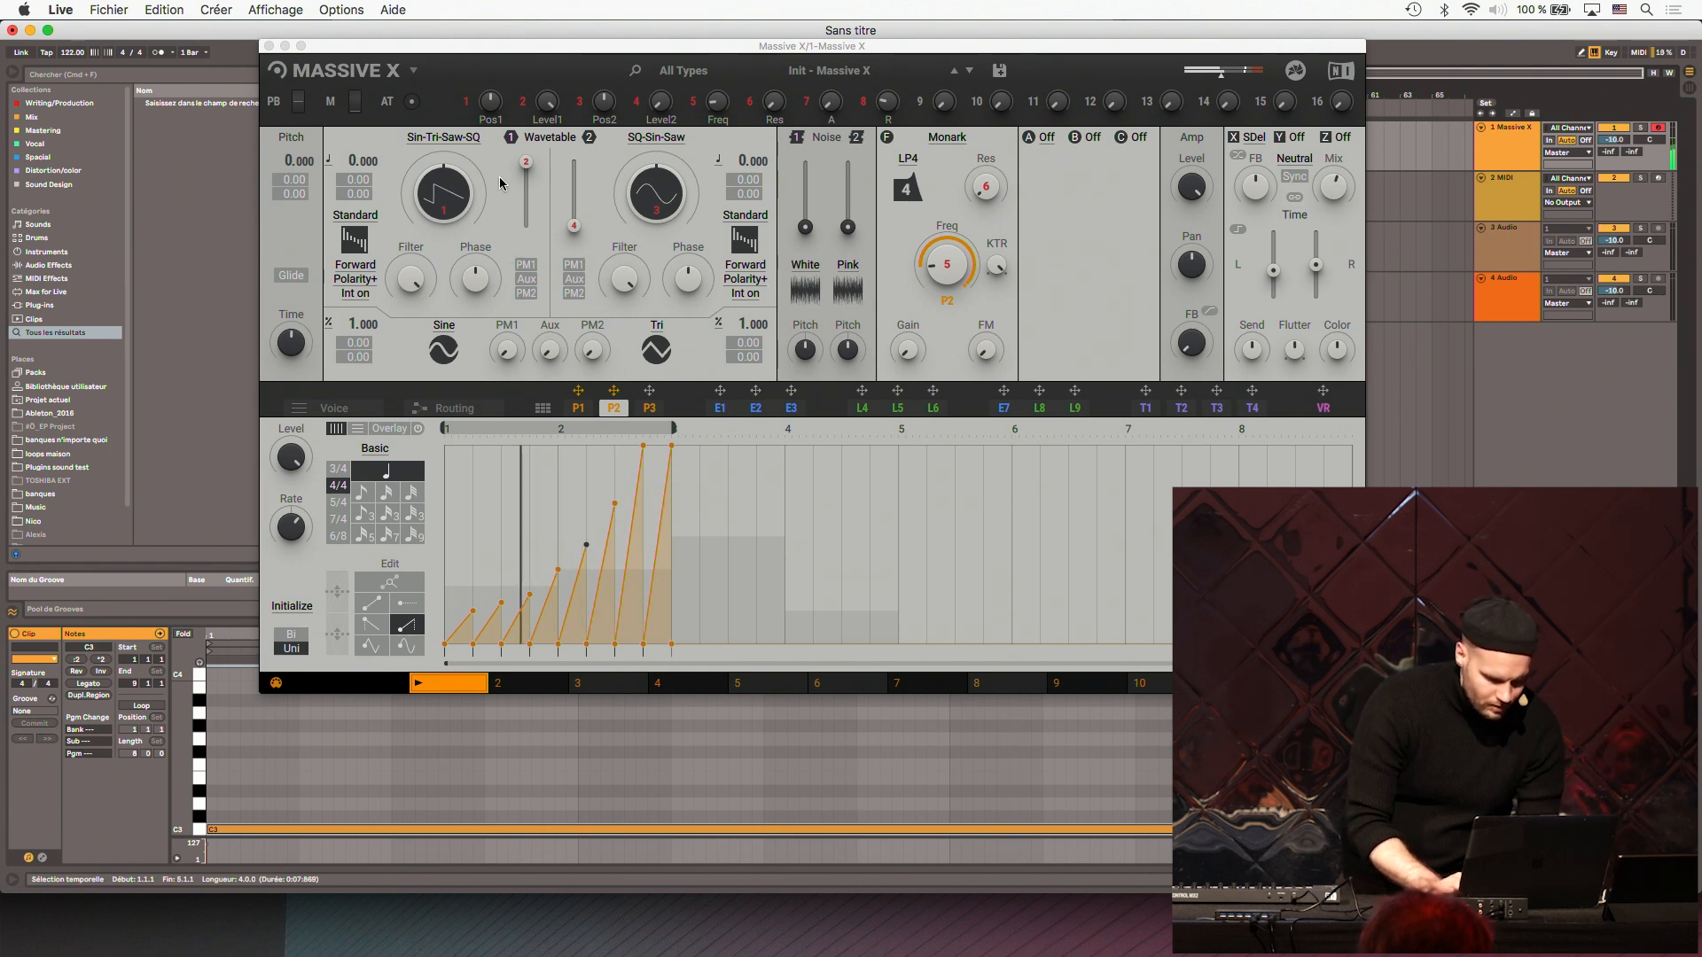
# - Load the FM Growl wavetable from the Additive + FM category into oscillator 1
pyautogui.click(454, 139)
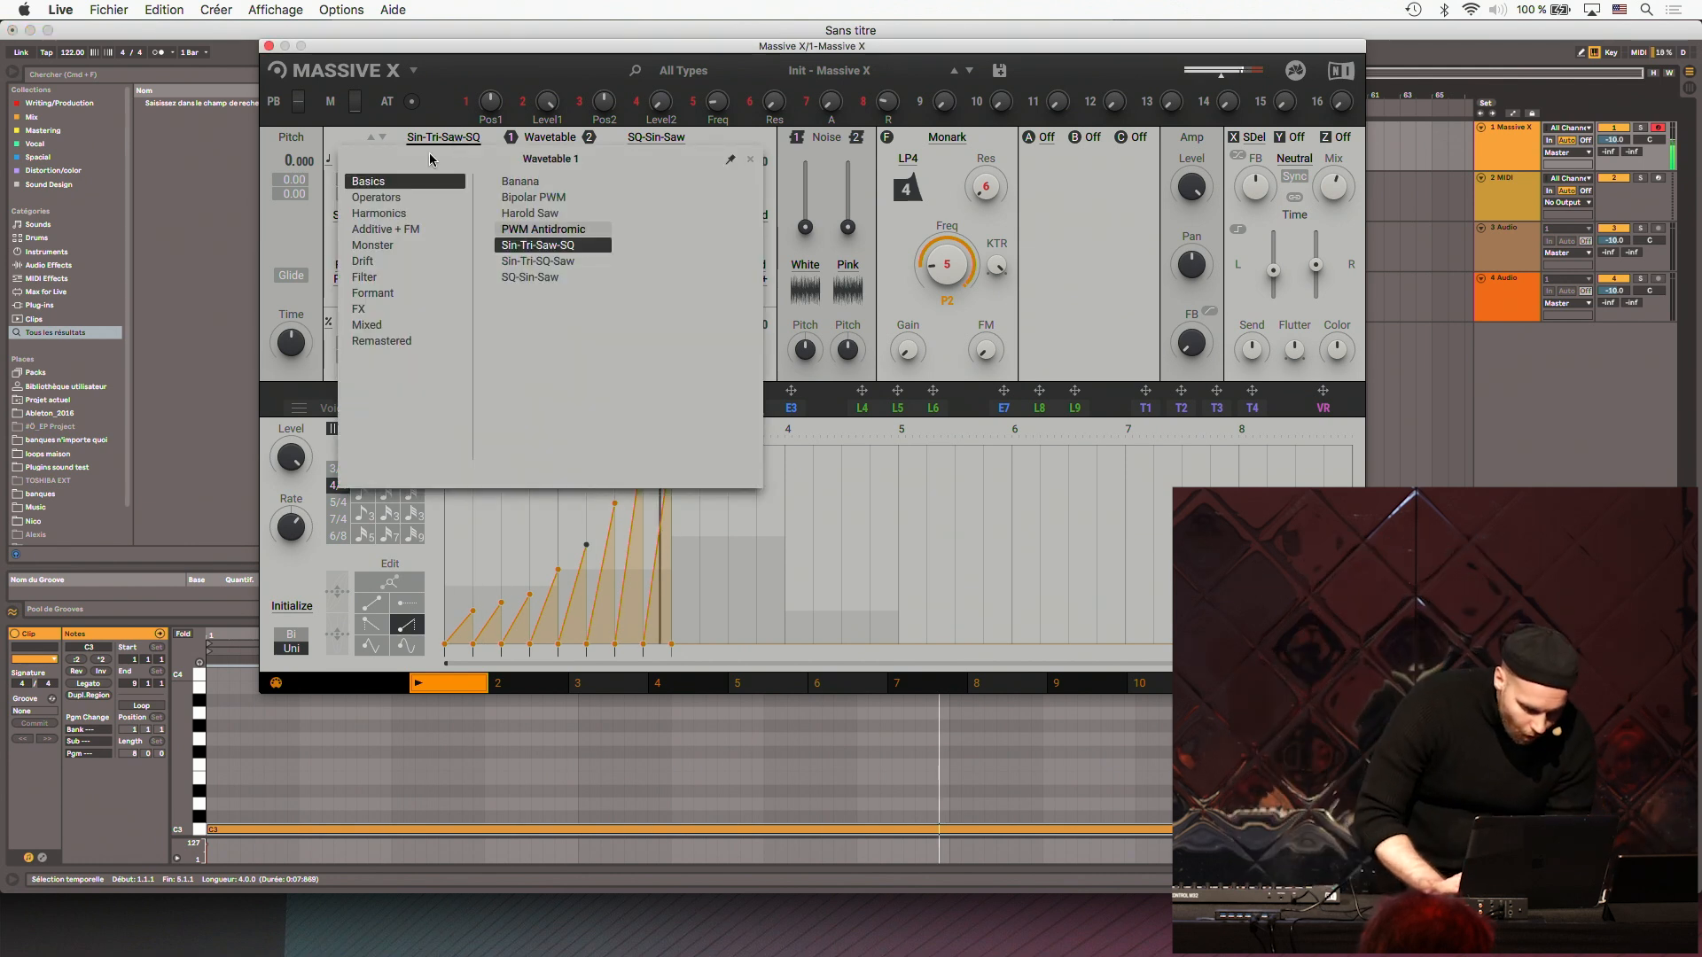
pyautogui.click(391, 229)
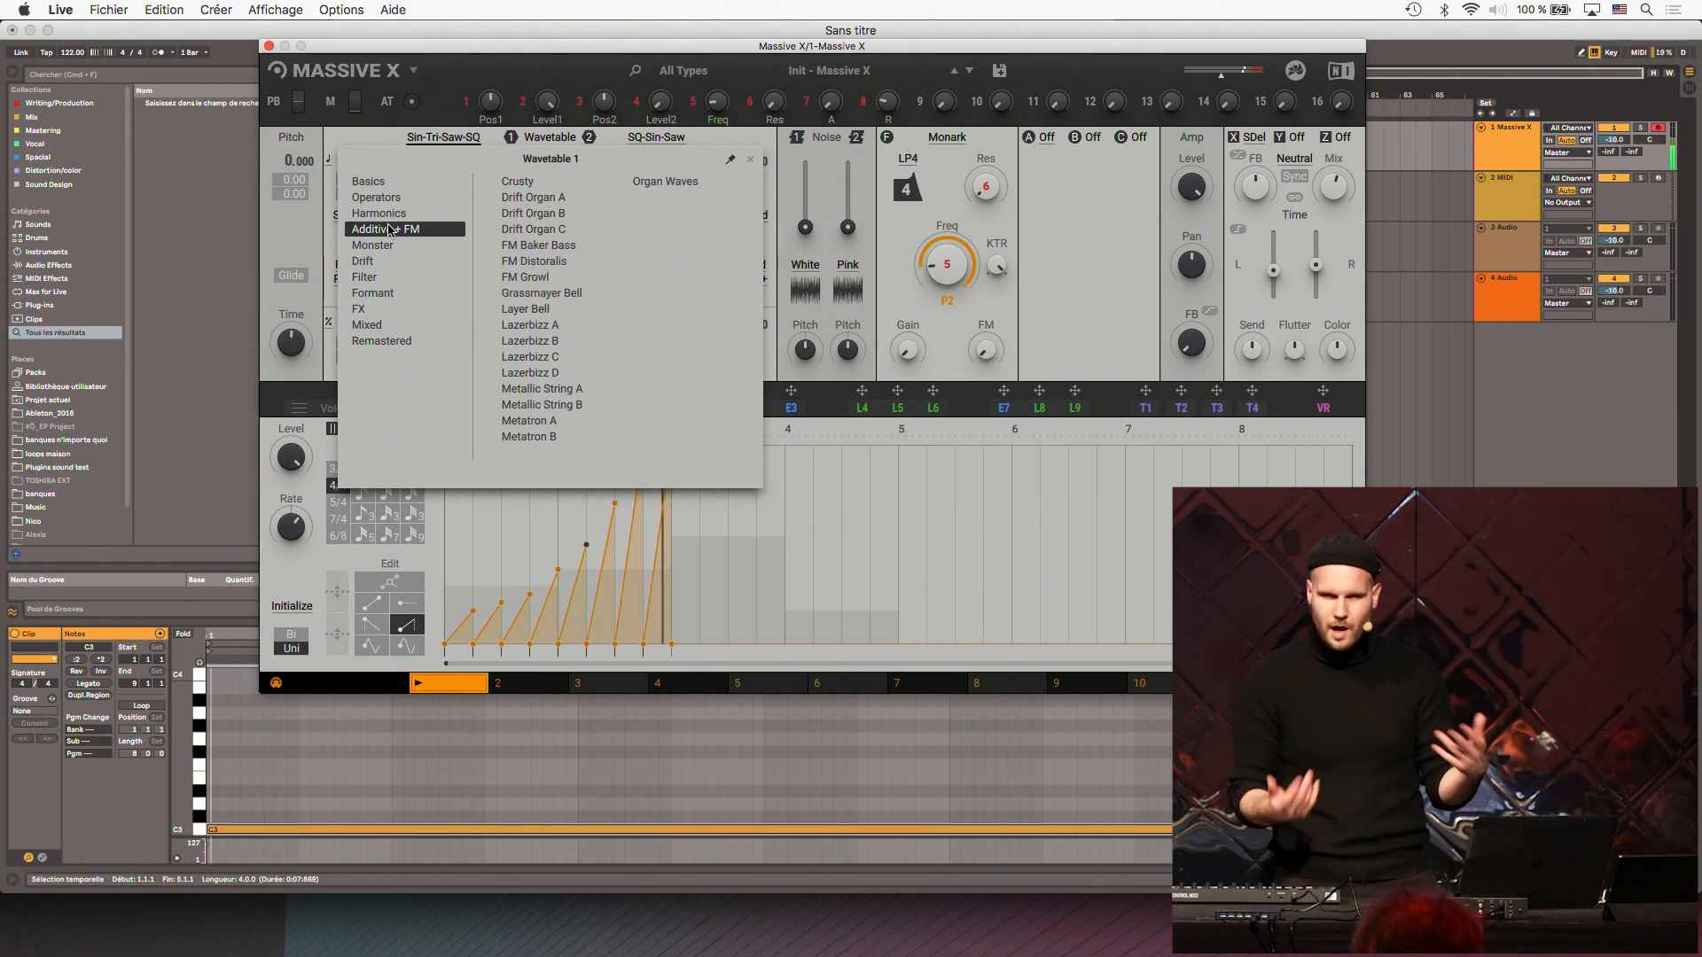
pyautogui.click(538, 280)
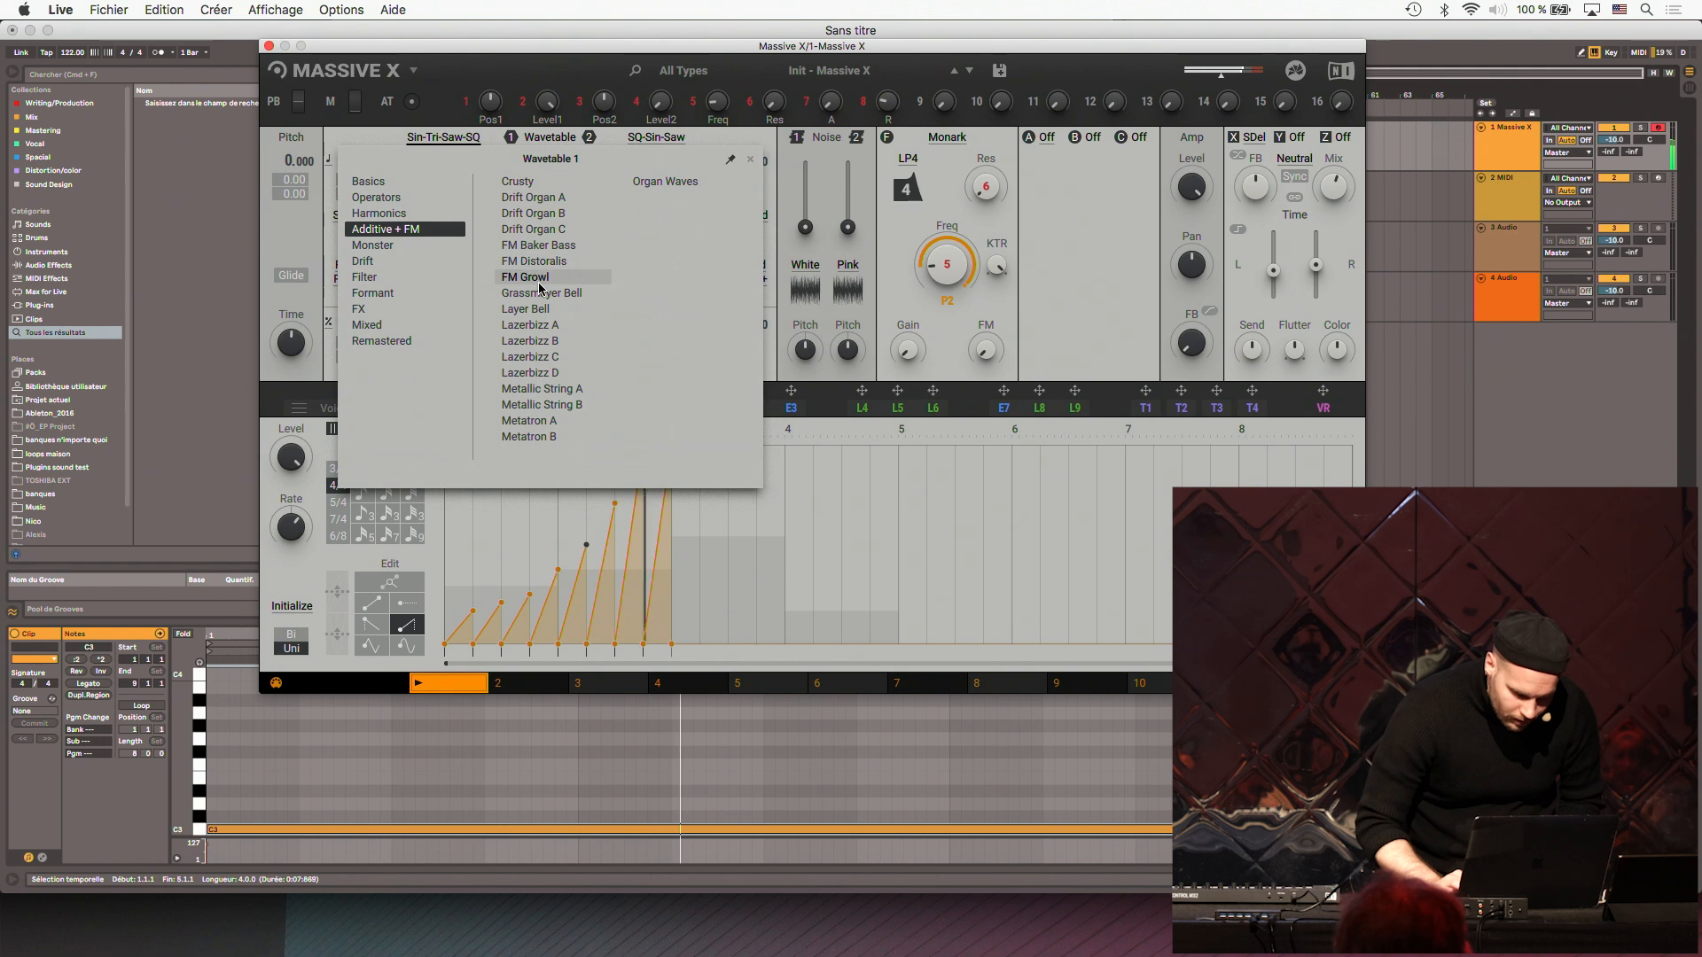
pyautogui.click(383, 101)
# - Open LFO modulators L4 to L6, change modulator 4's shape to the rounded square, and set its rate to Sync
pyautogui.click(866, 409)
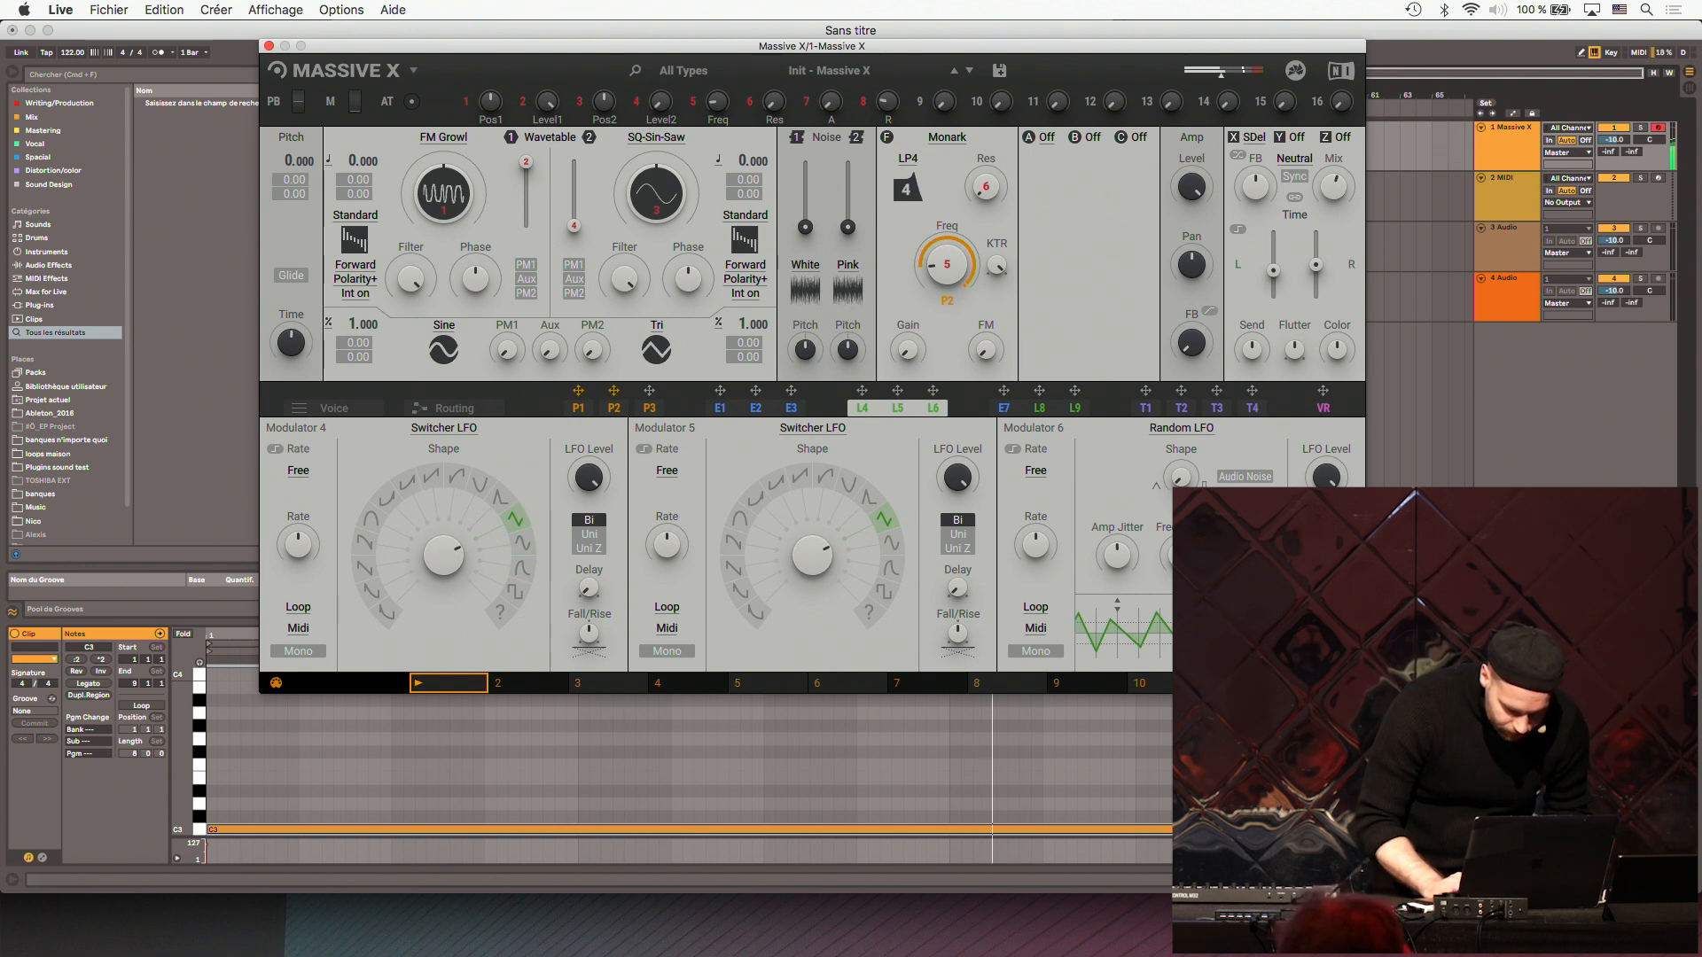
pyautogui.click(301, 472)
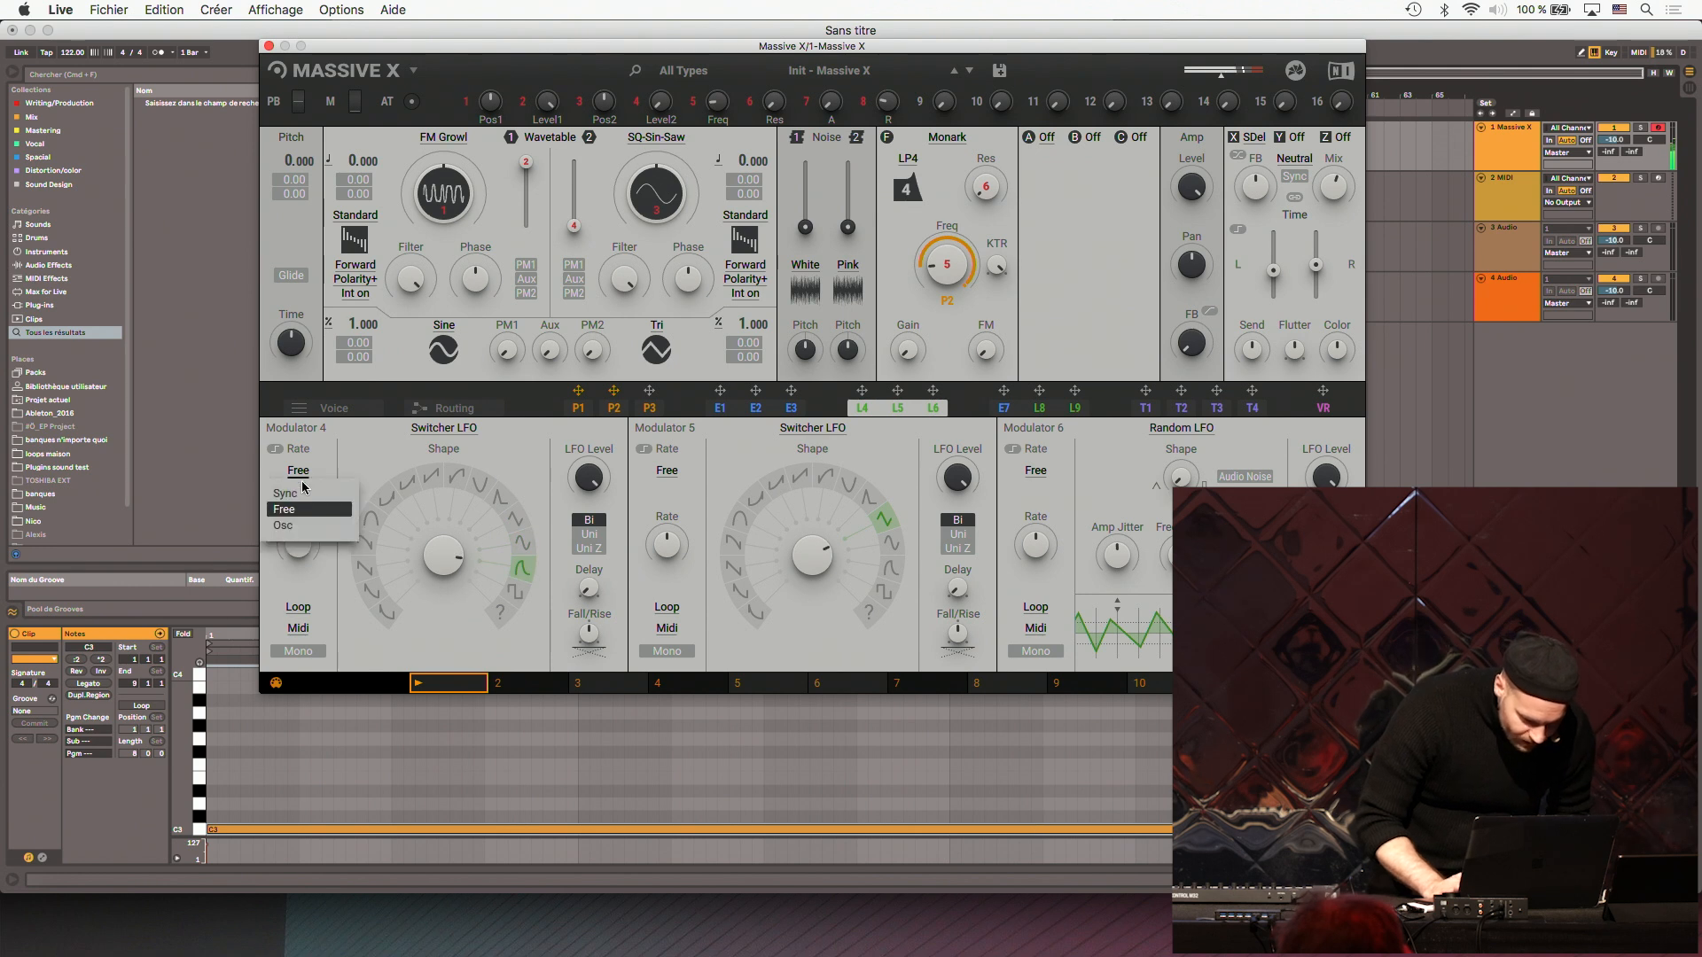
pyautogui.click(297, 496)
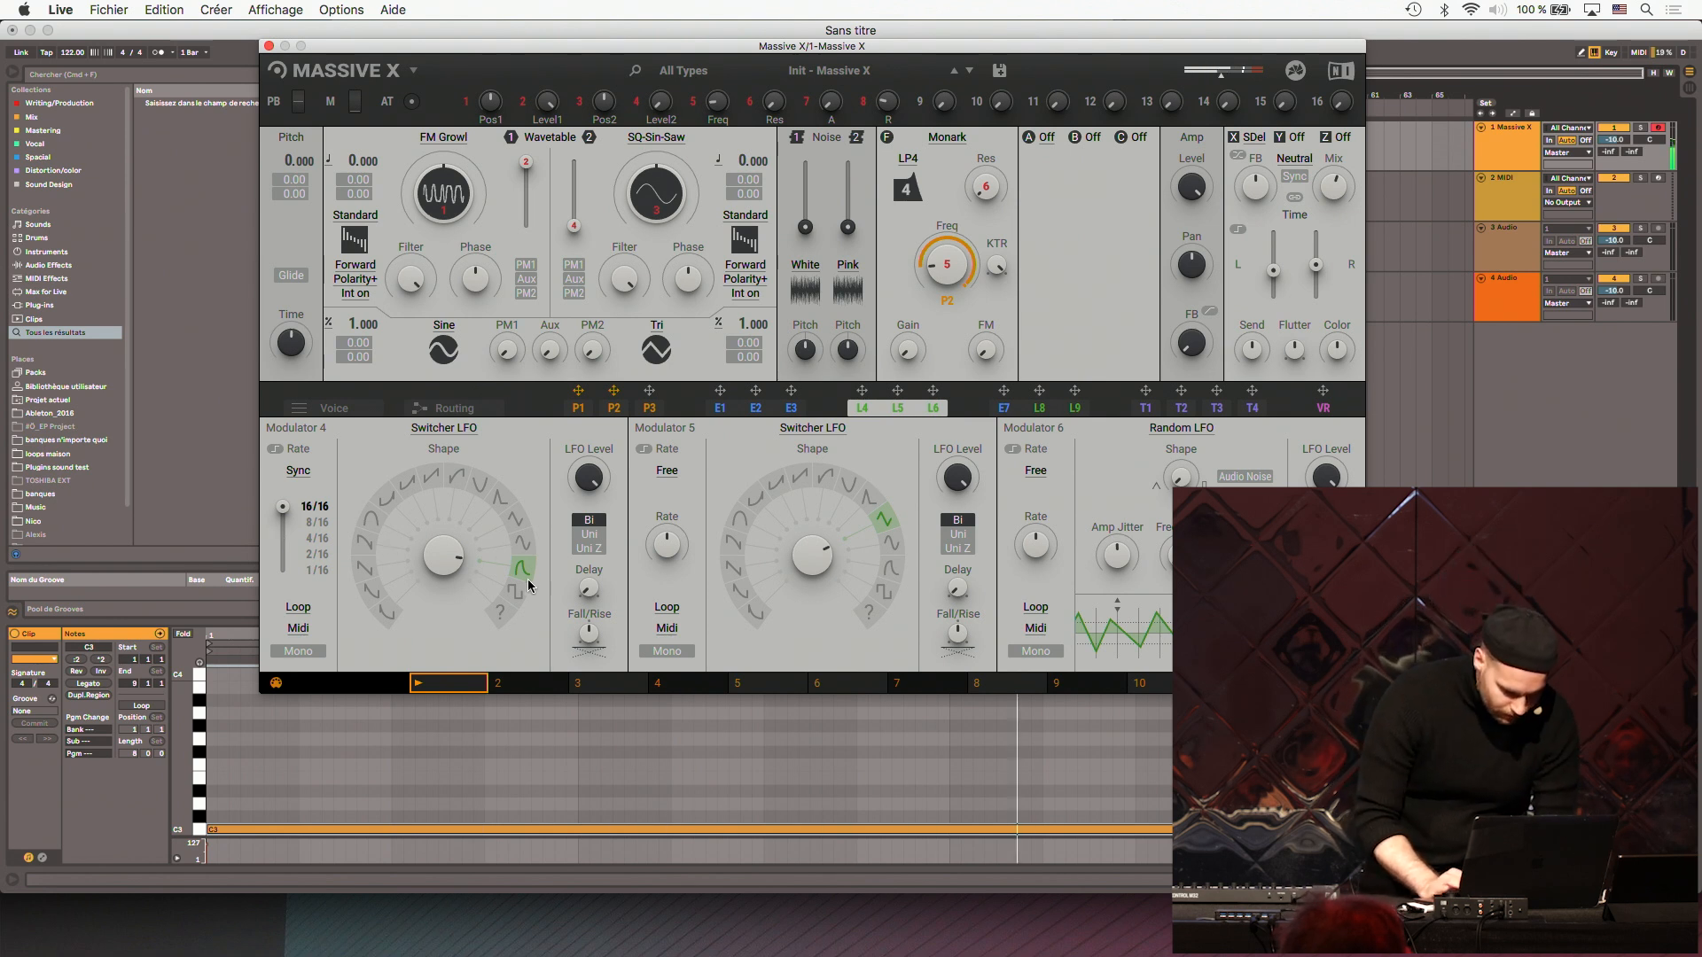
# - Assign L4 to oscillator 1's wavetable position and adjust the modulation depth
pyautogui.moveTo(862, 393); pyautogui.dragTo(947, 335)
pyautogui.moveTo(445, 242); pyautogui.dragTo(445, 240)
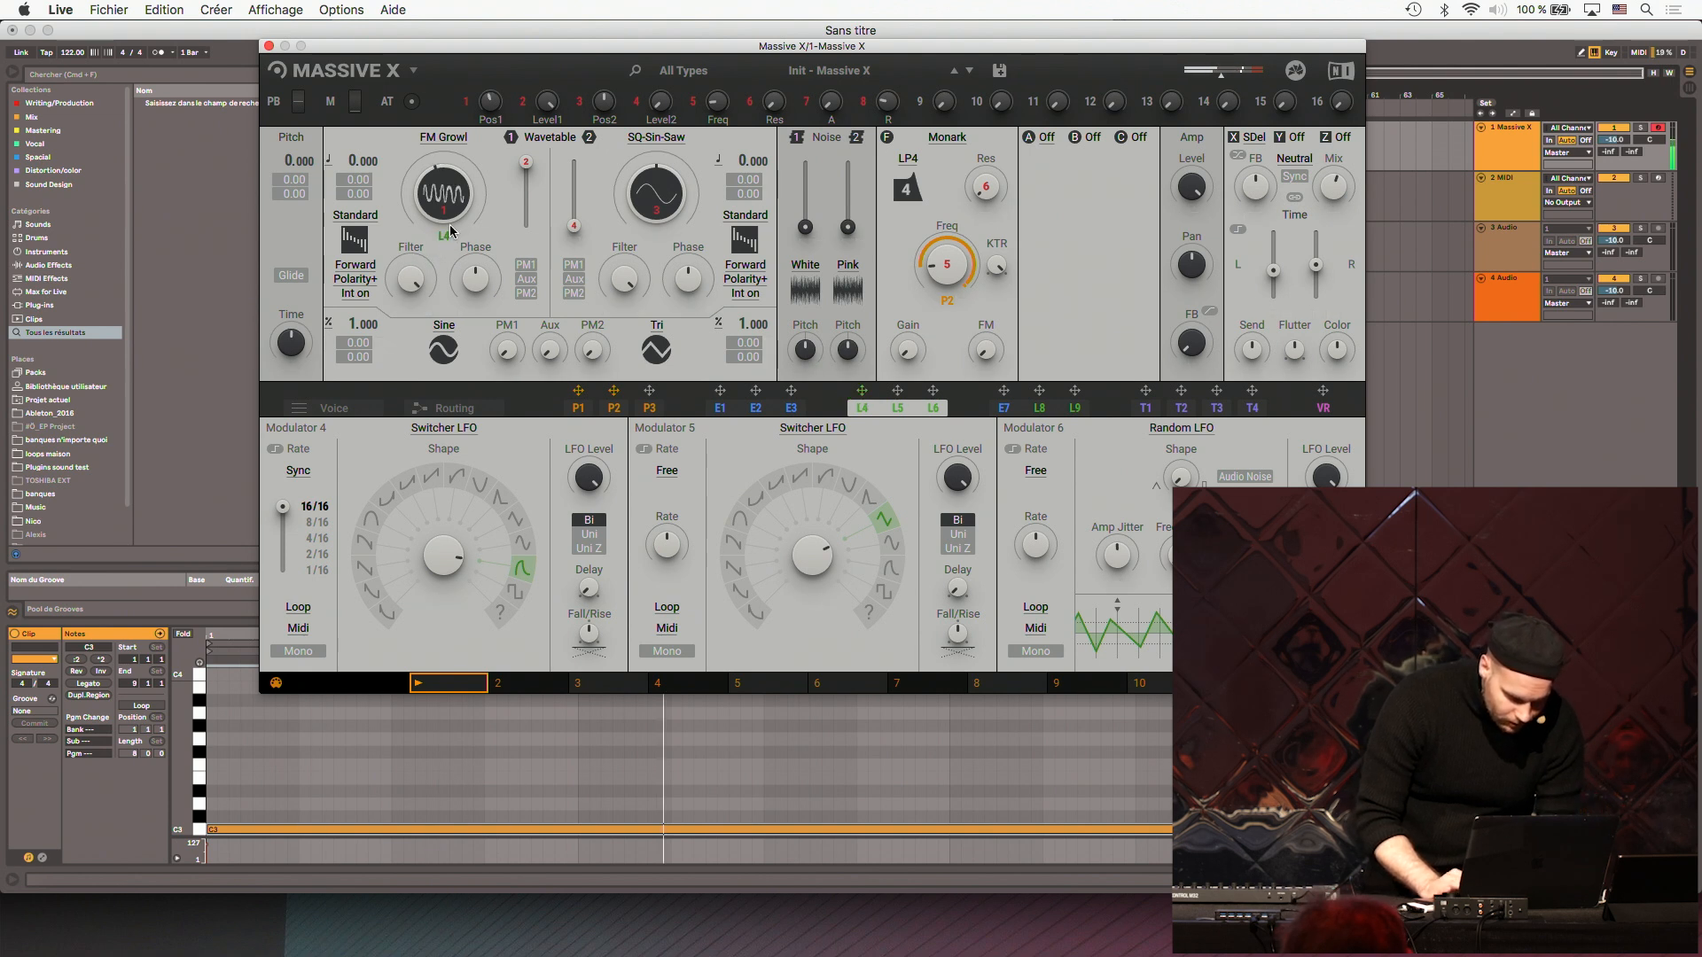
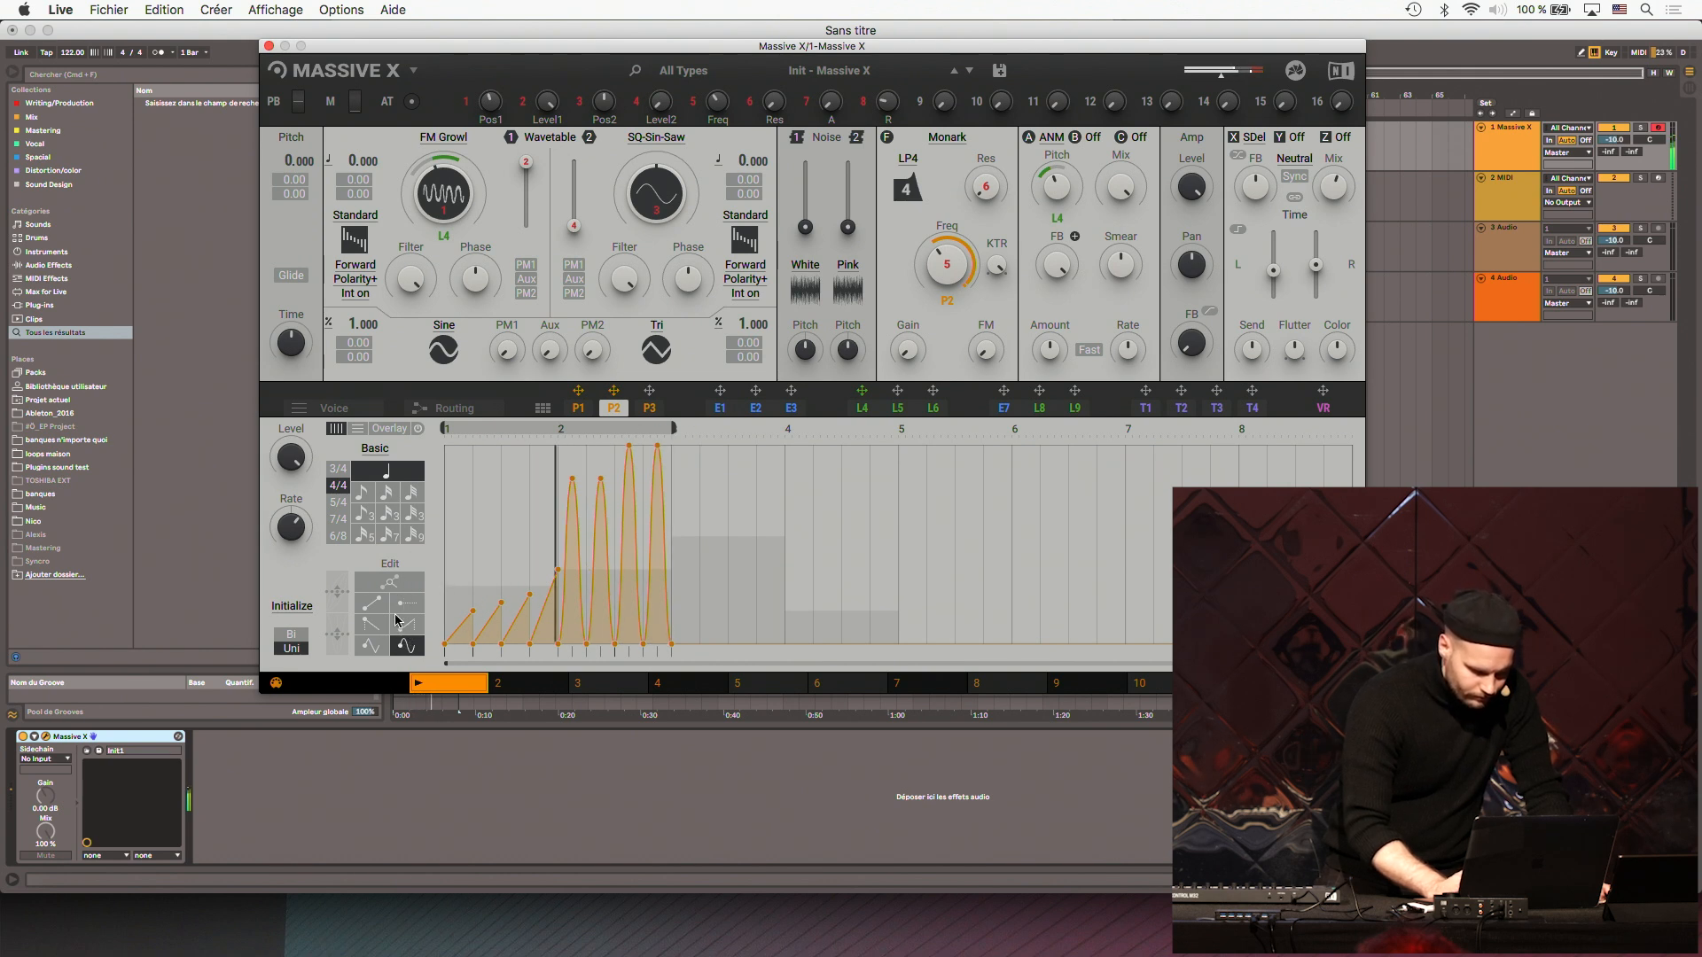
# - Redraw the end of performer P2's pattern as a dense burst of fast peaks preceded by wider ones, and close the plug-in window
pyautogui.click(388, 535)
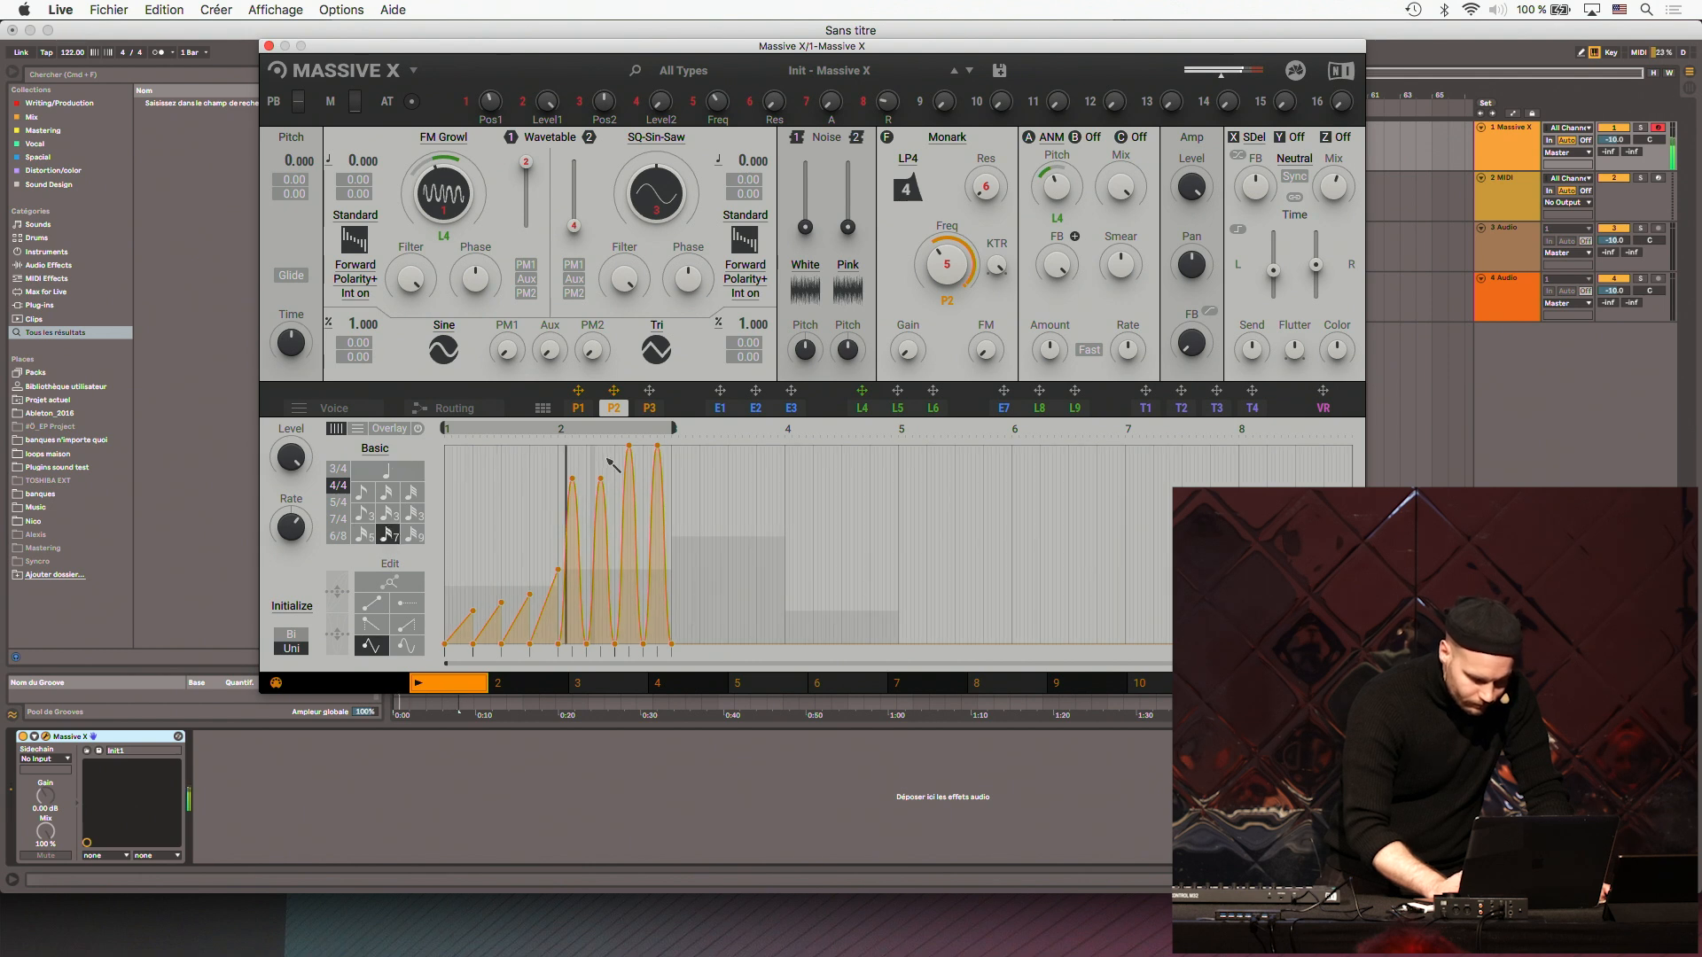
pyautogui.moveTo(608, 453); pyautogui.dragTo(671, 452)
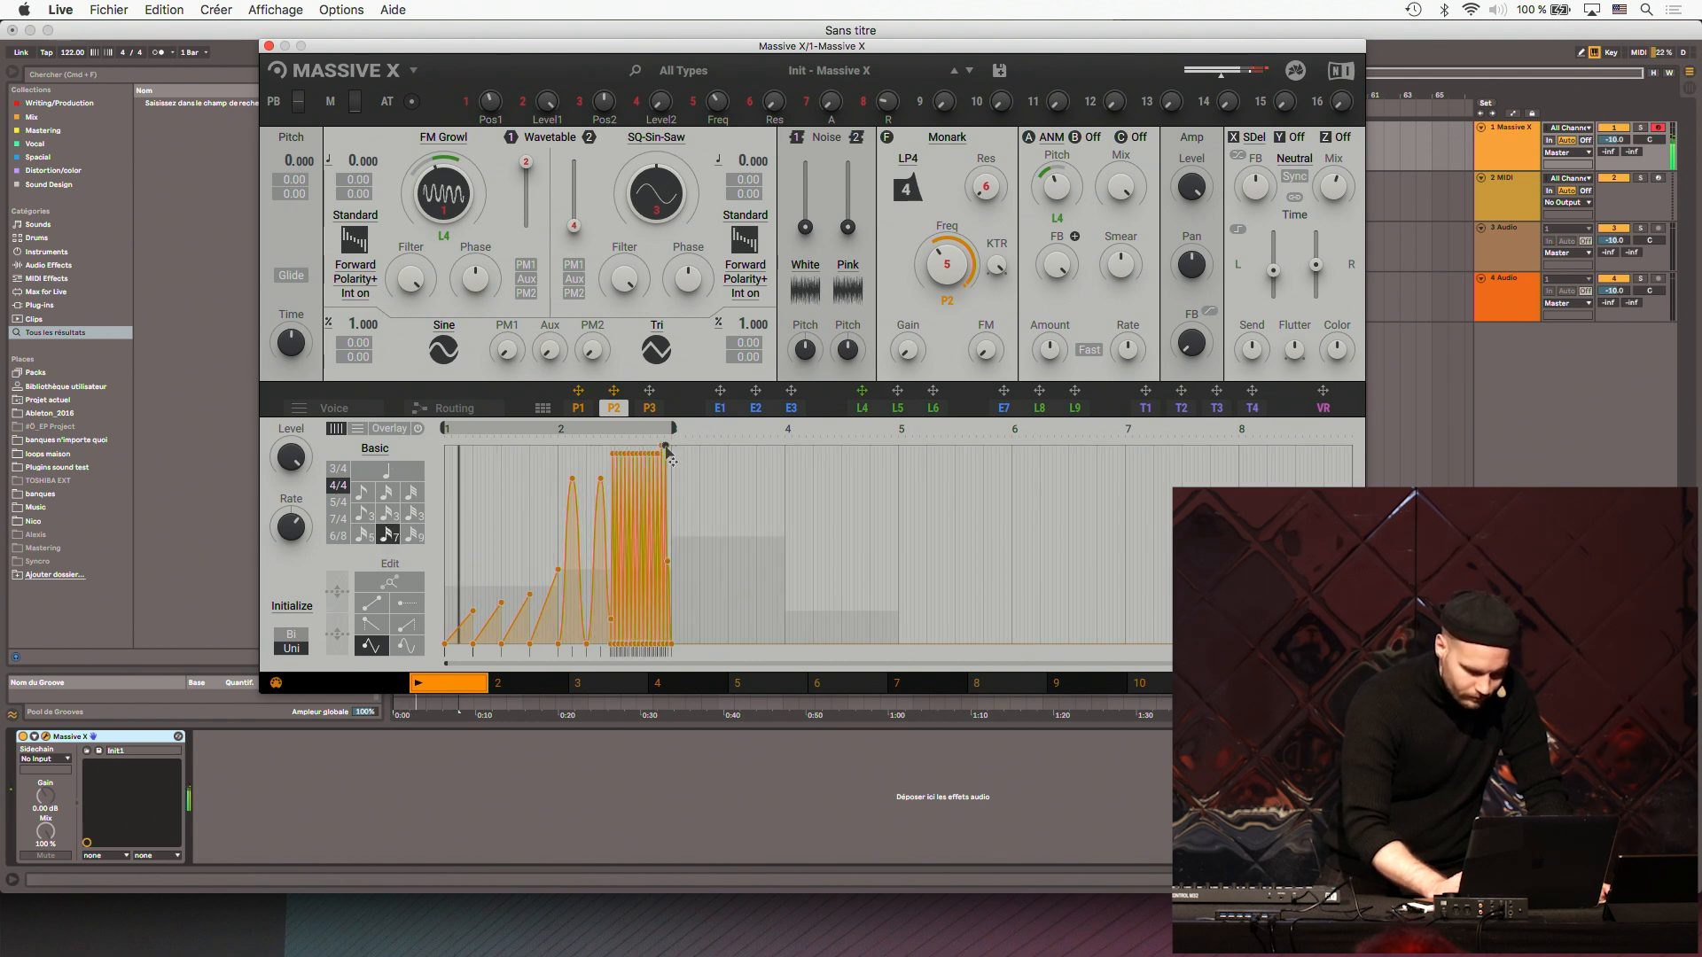
pyautogui.click(362, 497)
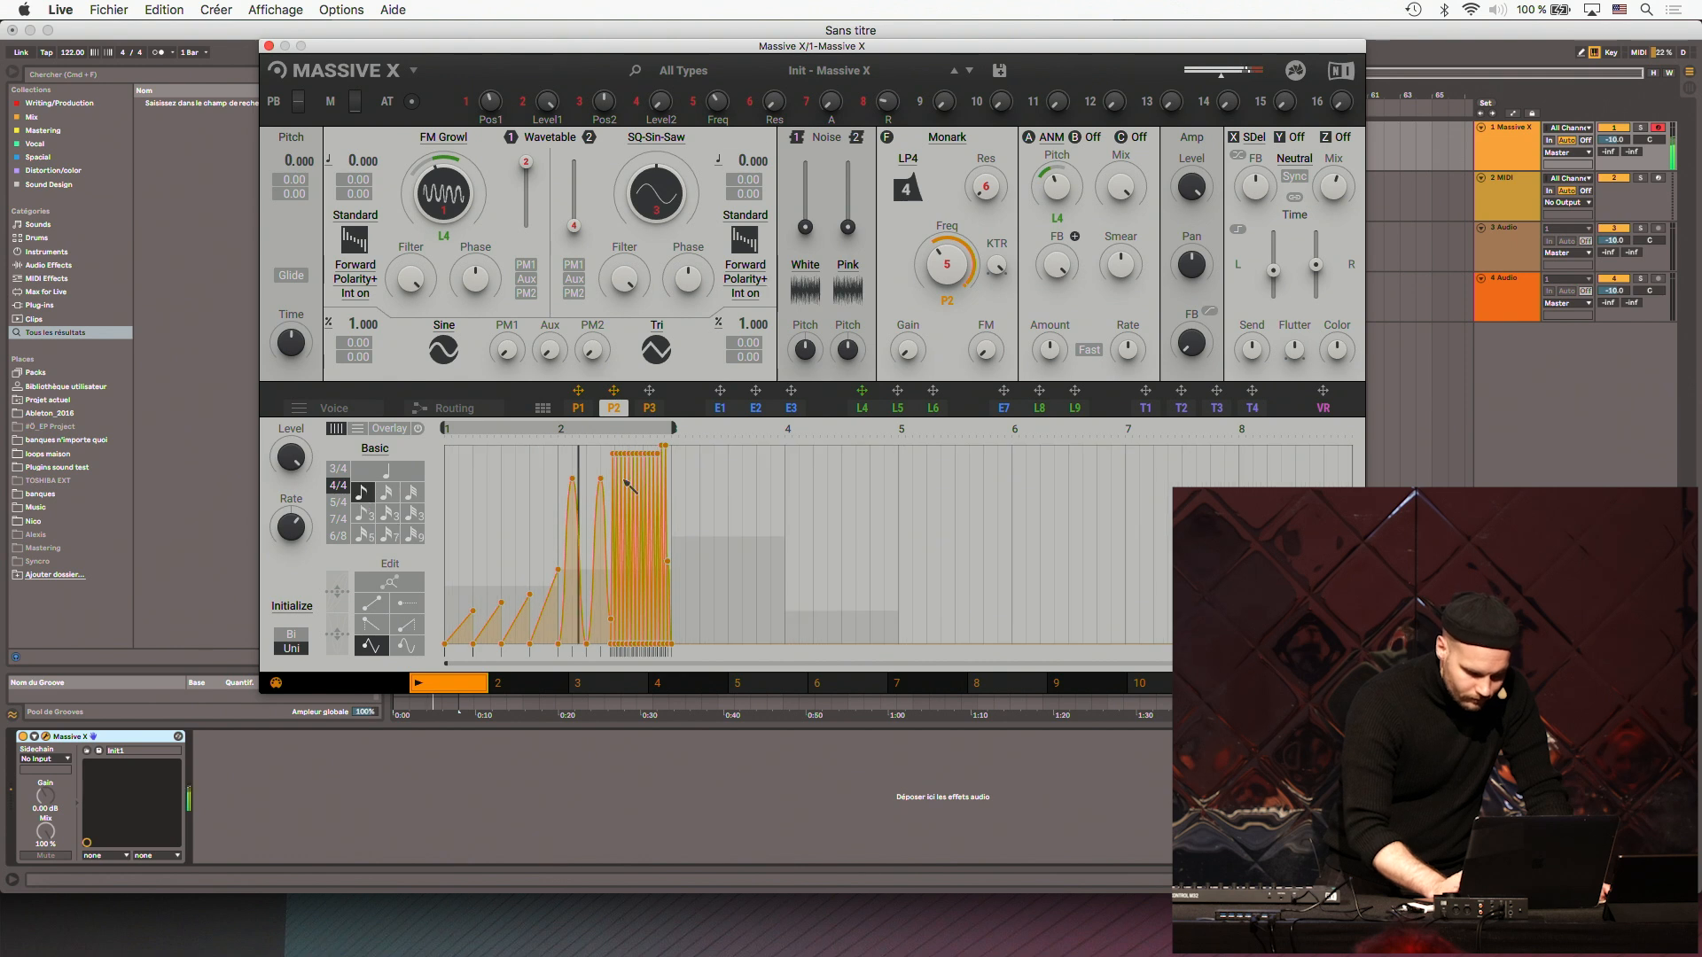
pyautogui.moveTo(601, 478); pyautogui.dragTo(650, 458)
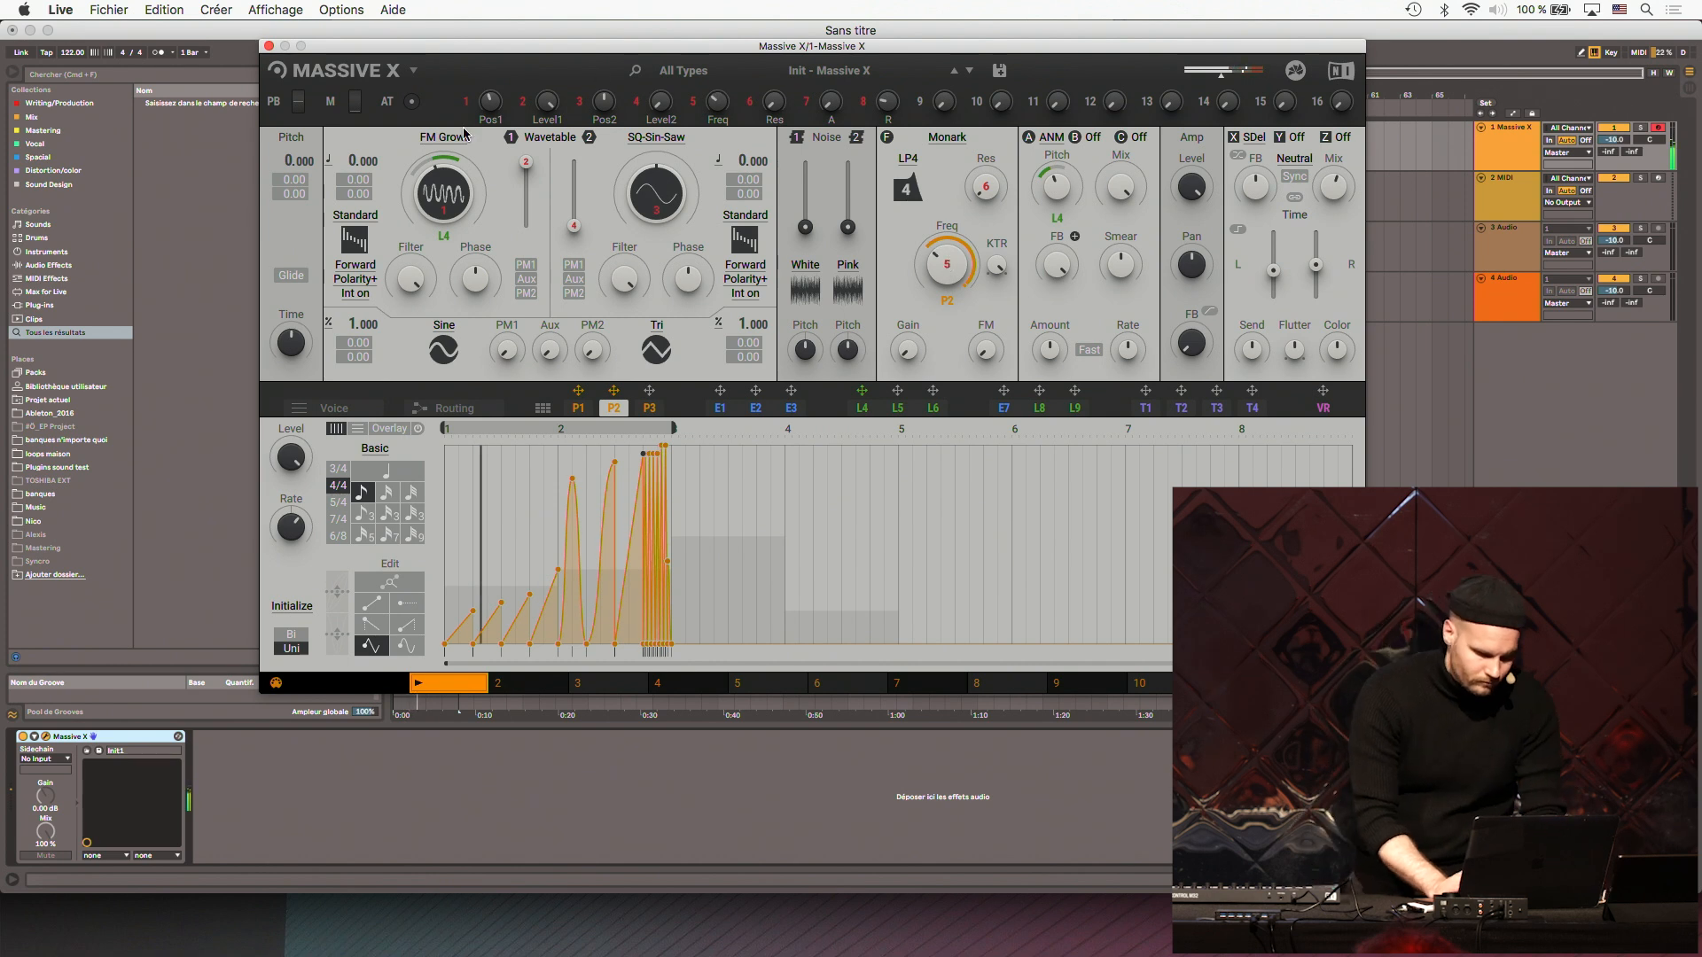
pyautogui.click(268, 46)
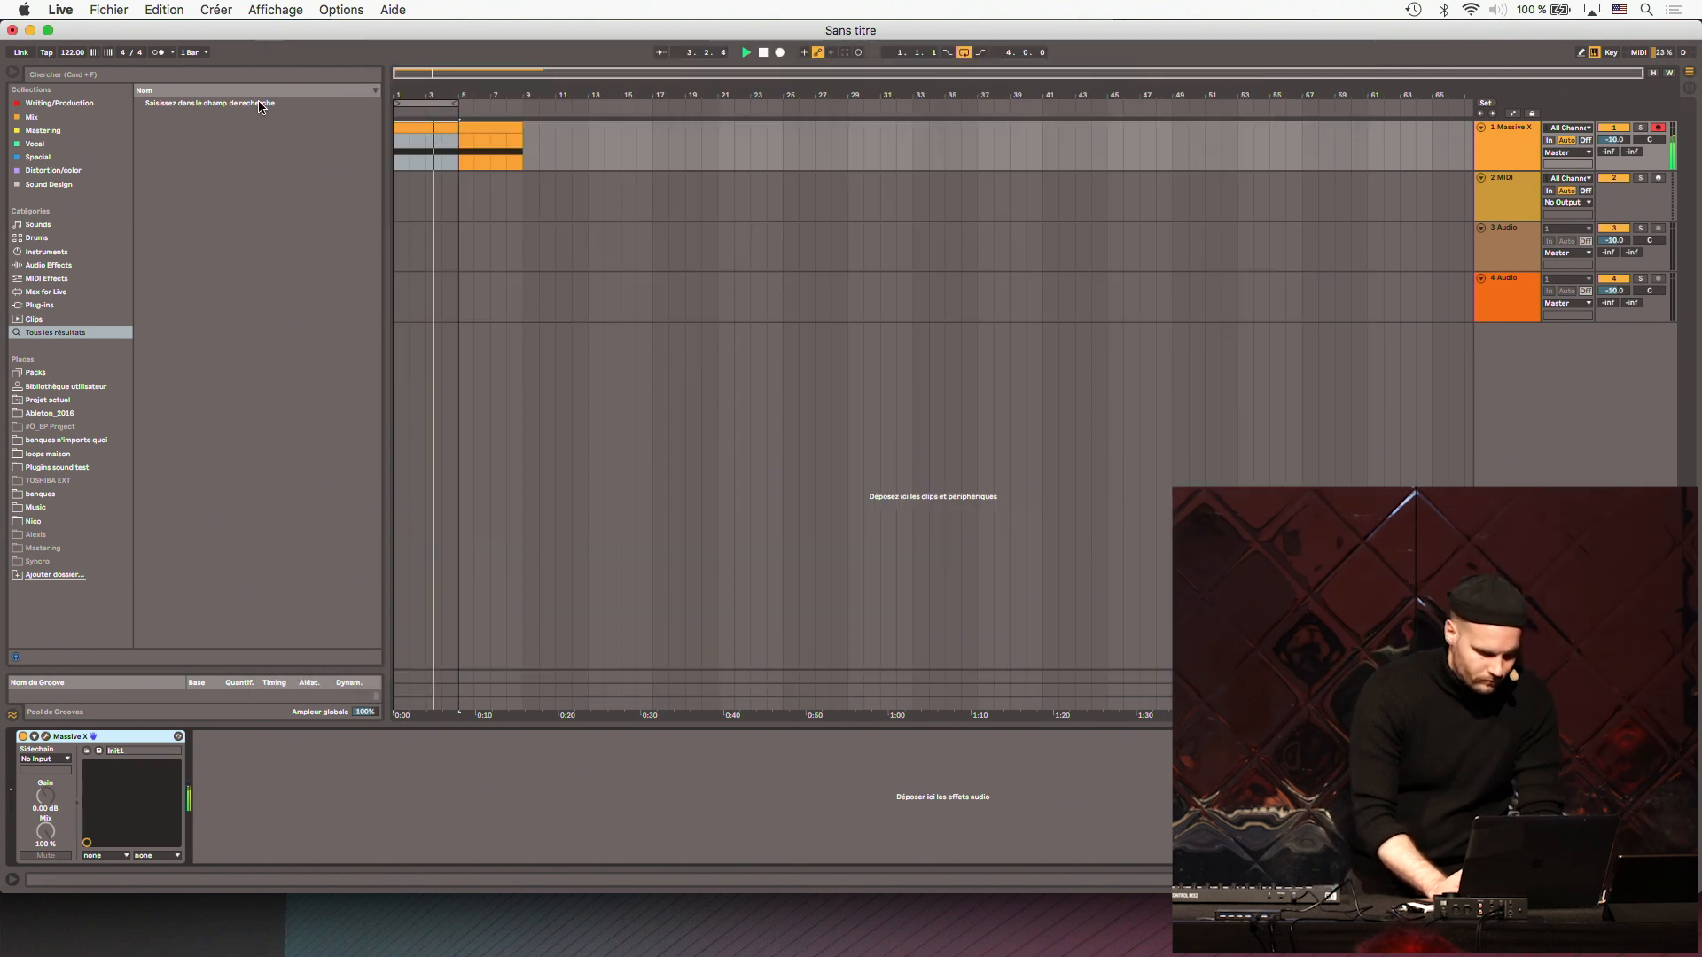
# - Load a new Massive X instance on MIDI track 2 and set its filter type to Monark
pyautogui.click(1547, 187)
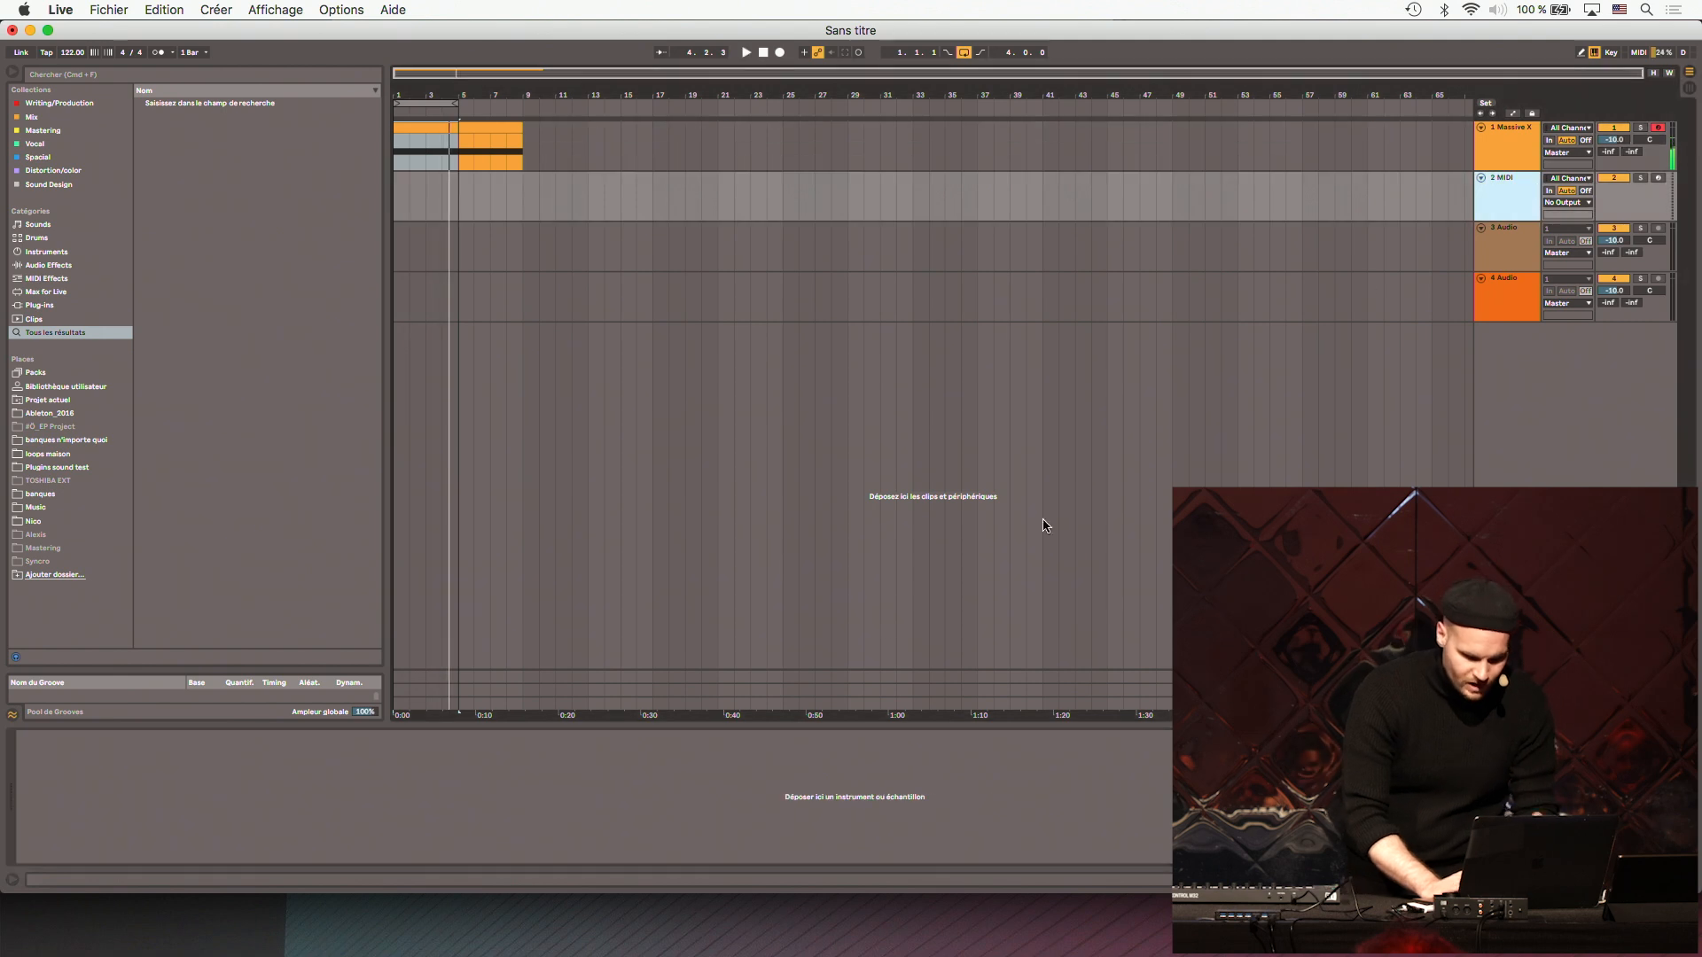
pyautogui.rightClick(888, 794)
pyautogui.moveTo(889, 793)
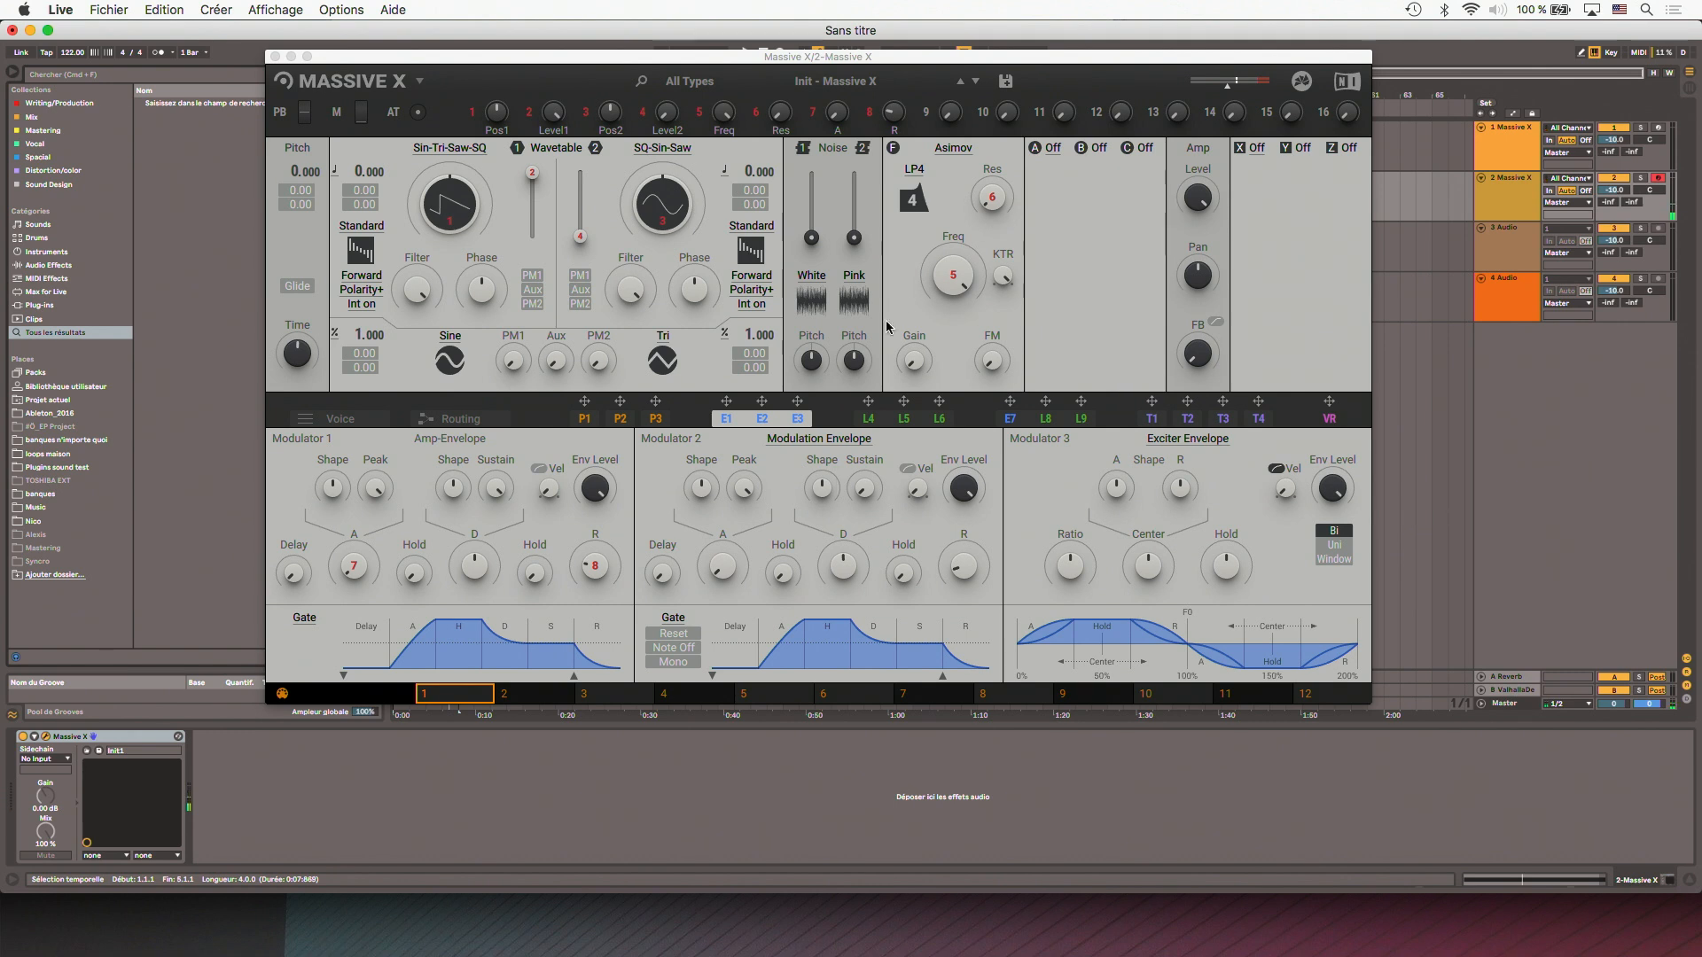
pyautogui.click(952, 148)
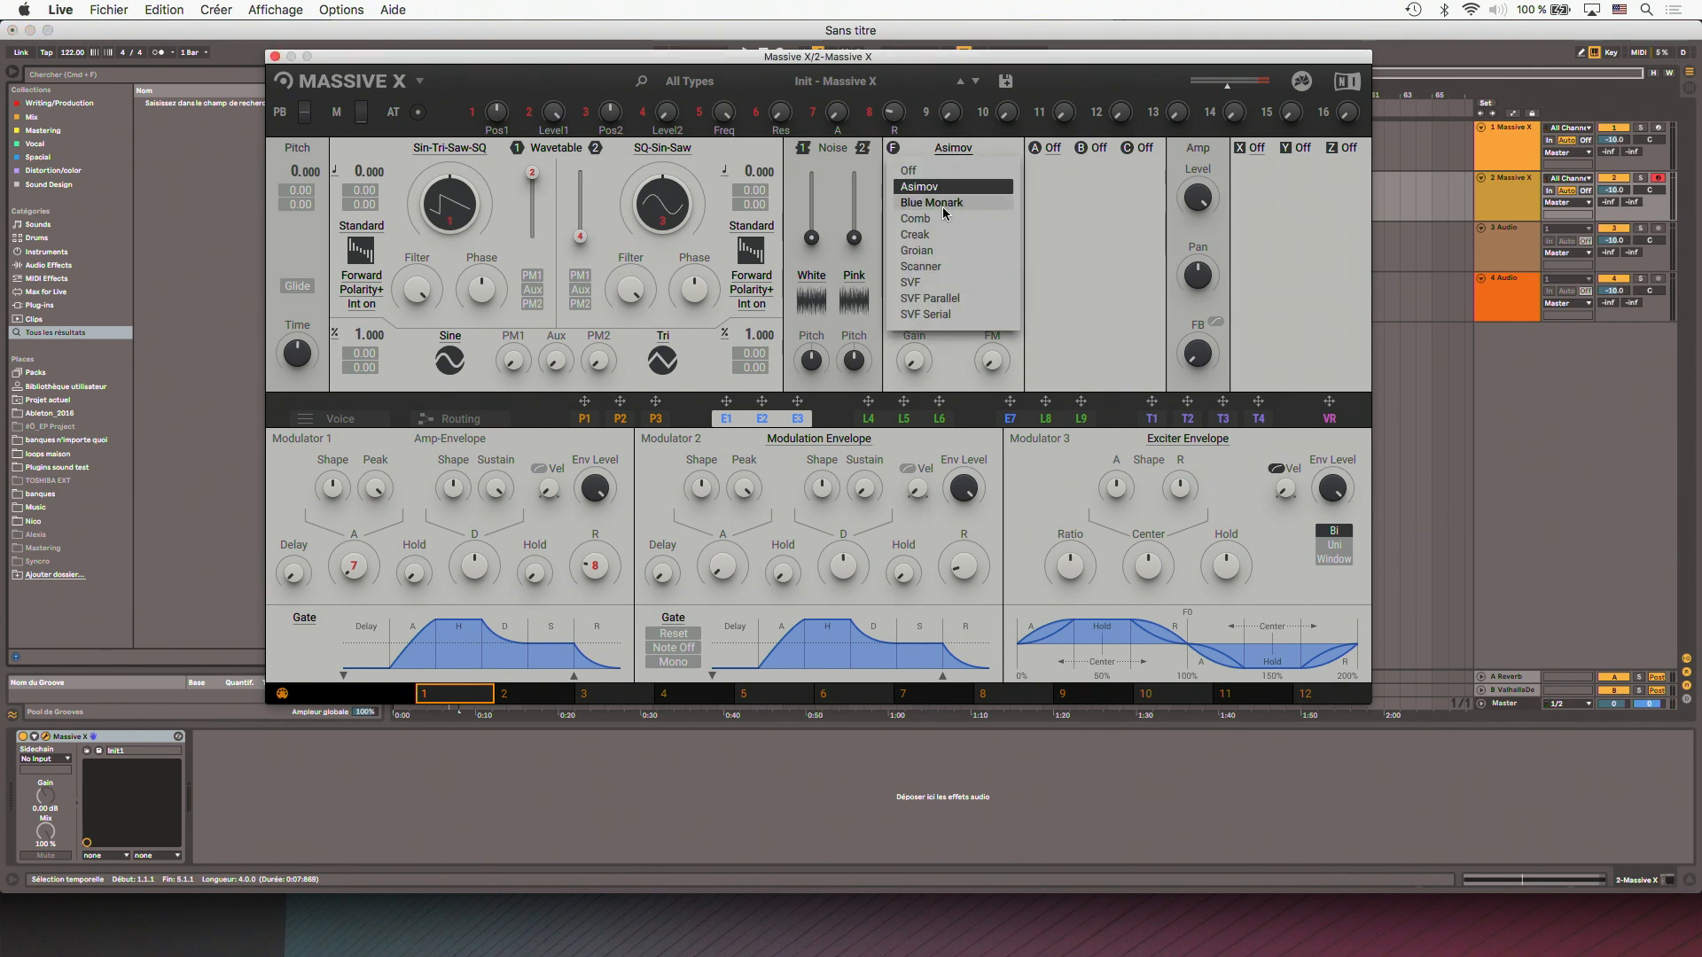
pyautogui.click(941, 210)
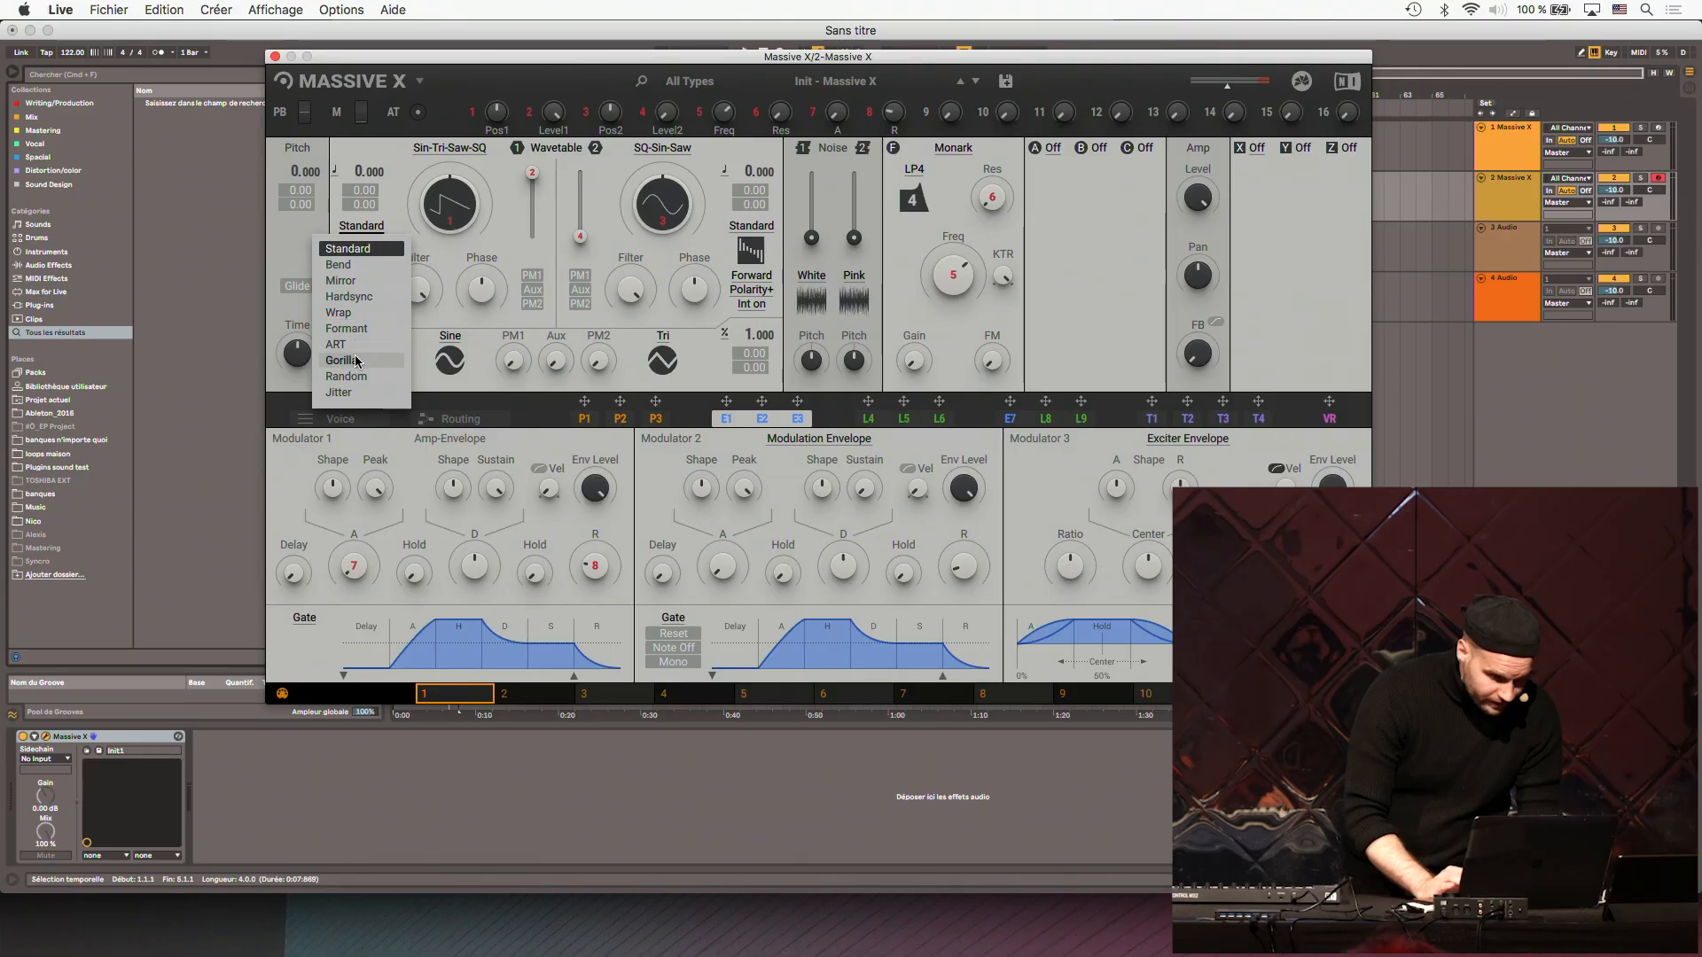
# - Set oscillator 1 to Gorilla King mode with a pitch of -24, and adjust its Over amount
pyautogui.click(359, 363)
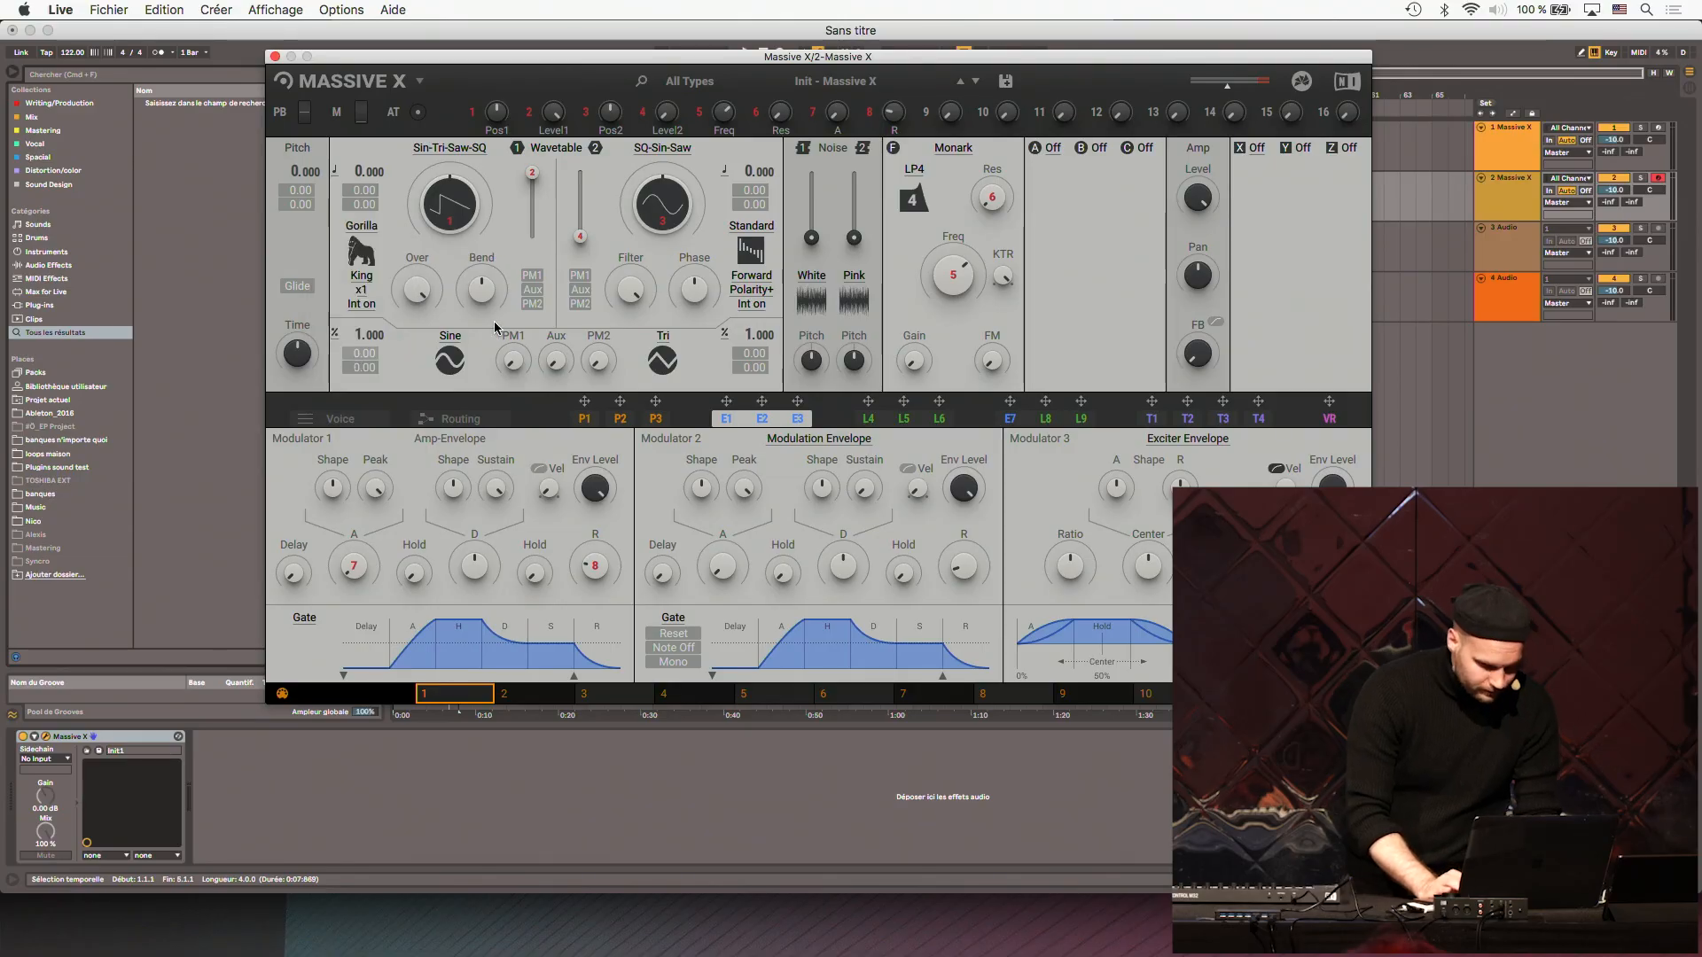
pyautogui.click(1445, 196)
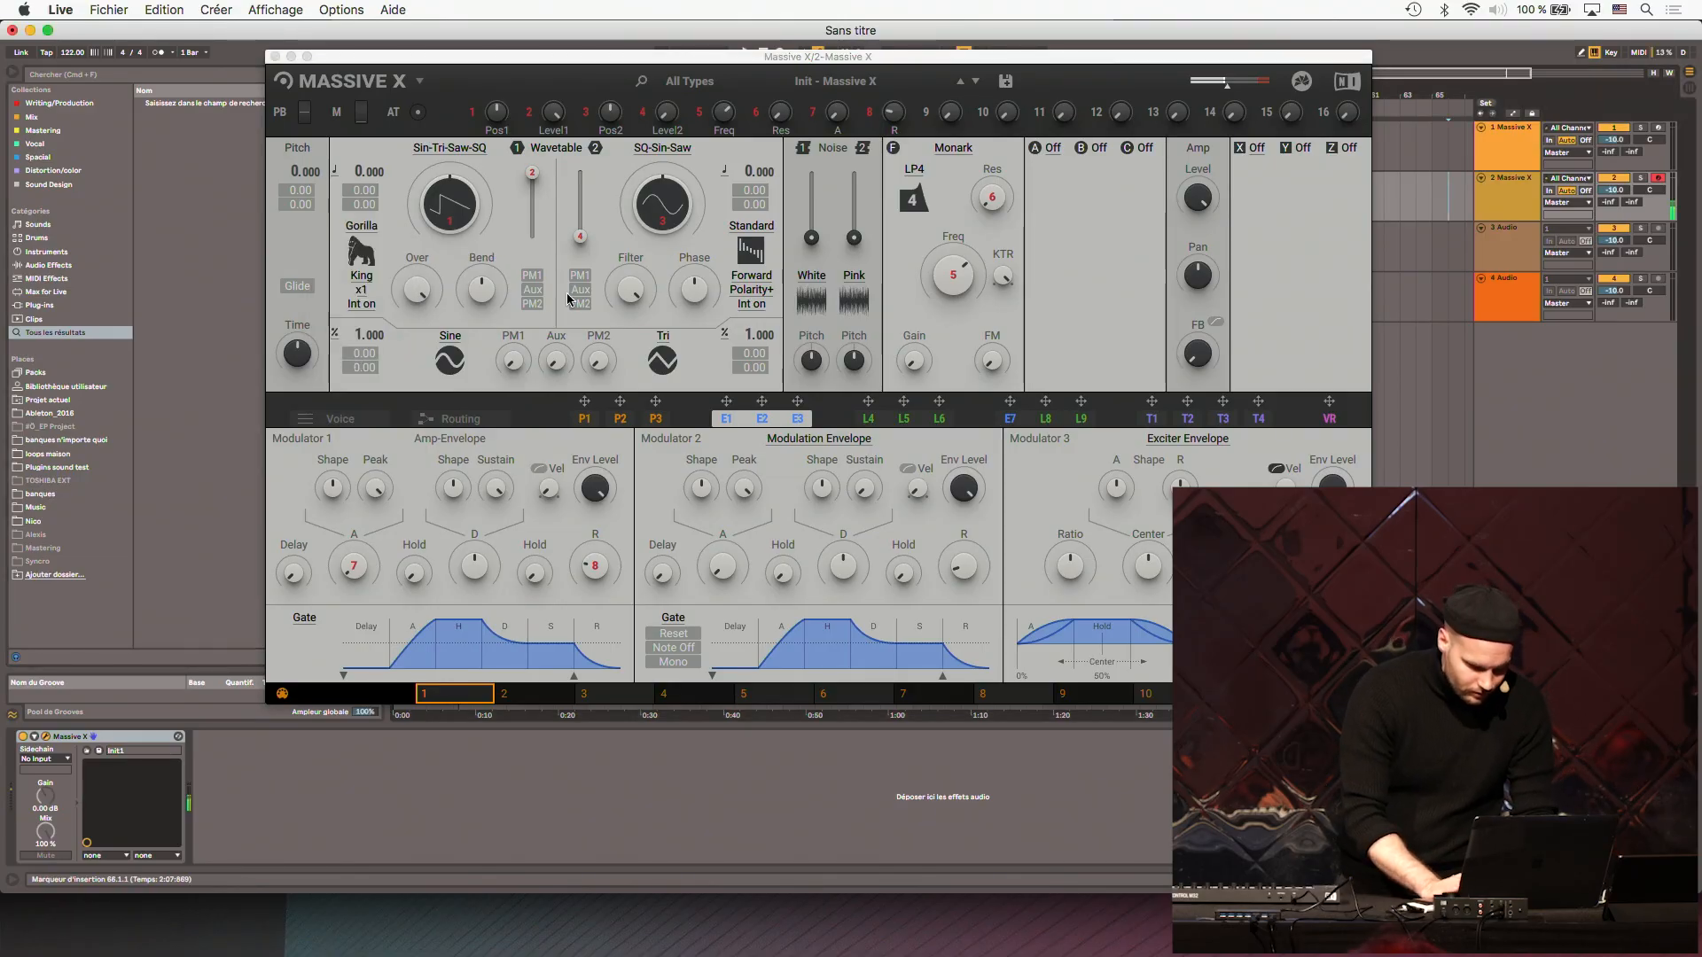
pyautogui.click(416, 288)
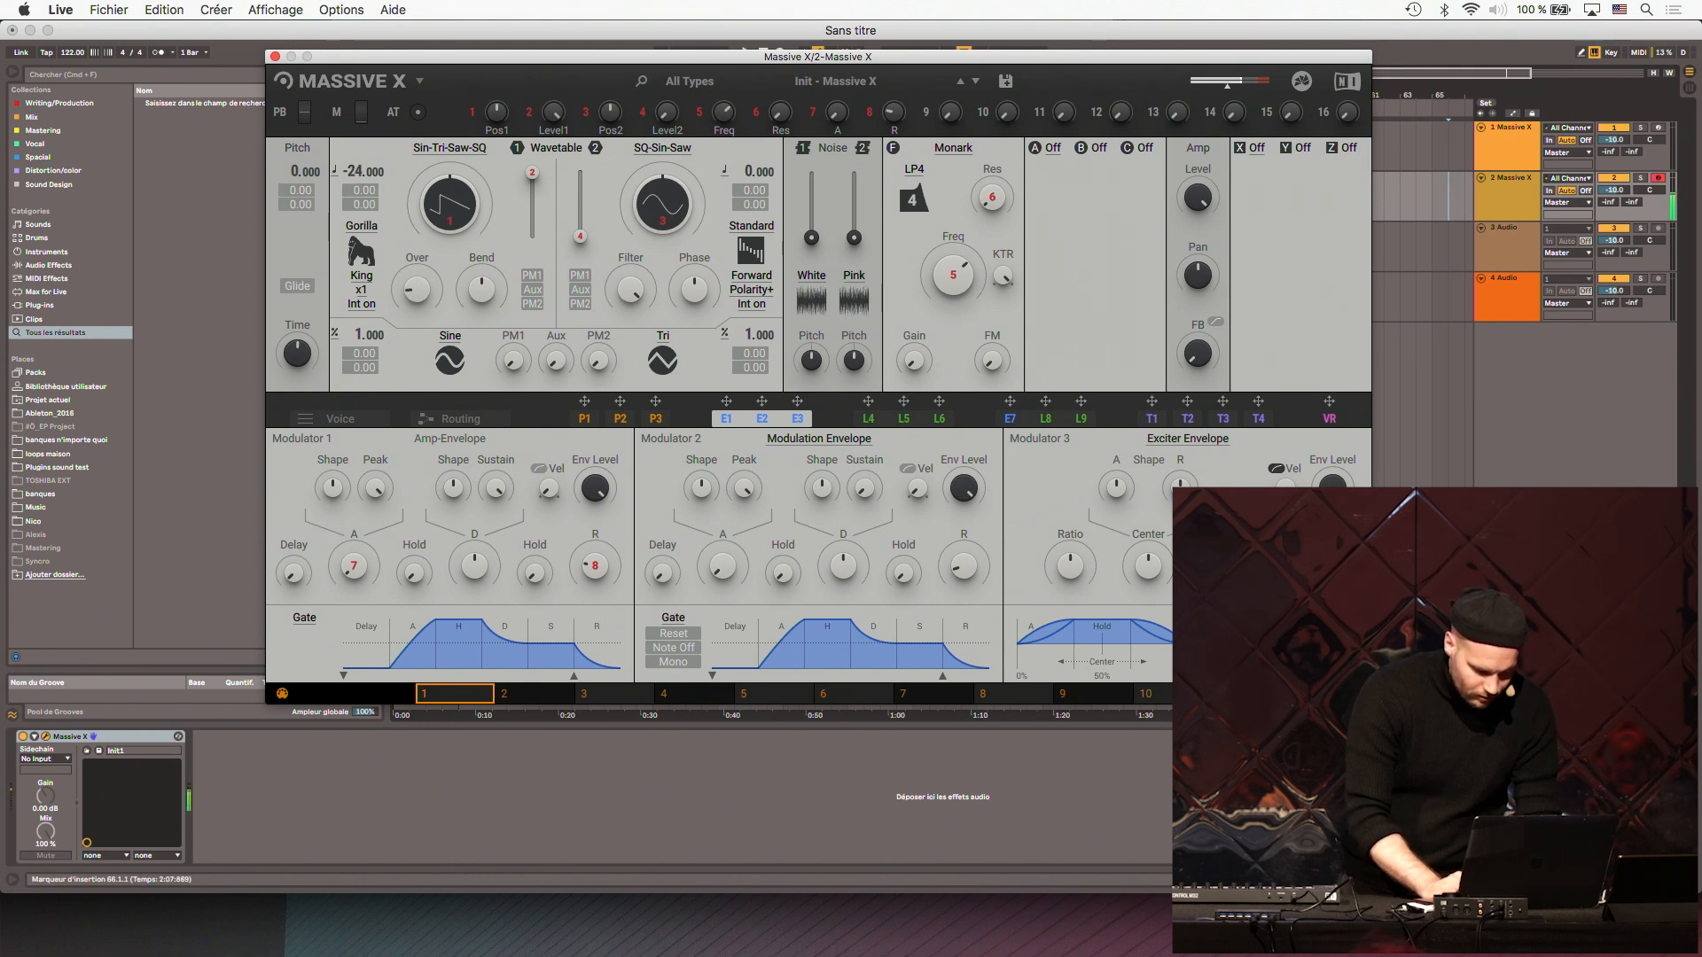
# - Modulate oscillator 1's Over with LFO L5, lowering modulator 5's rate and changing its Switcher LFO shape
pyautogui.moveTo(867, 403); pyautogui.dragTo(418, 323)
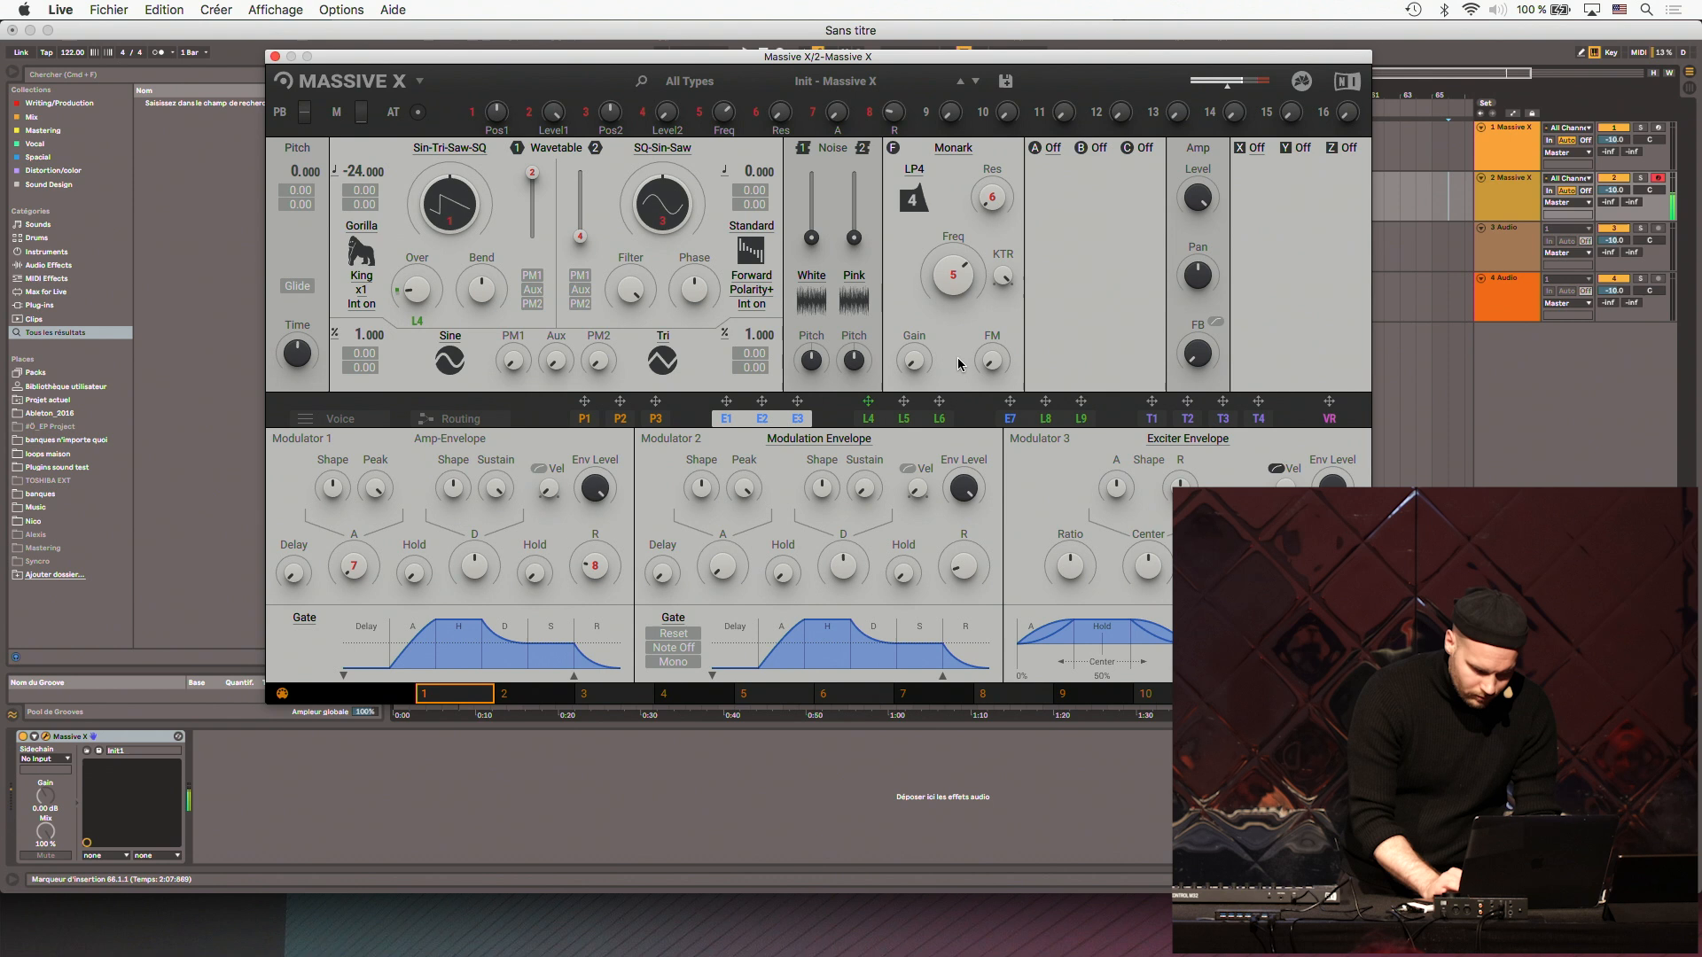
pyautogui.moveTo(903, 402); pyautogui.dragTo(418, 322)
pyautogui.click(879, 426)
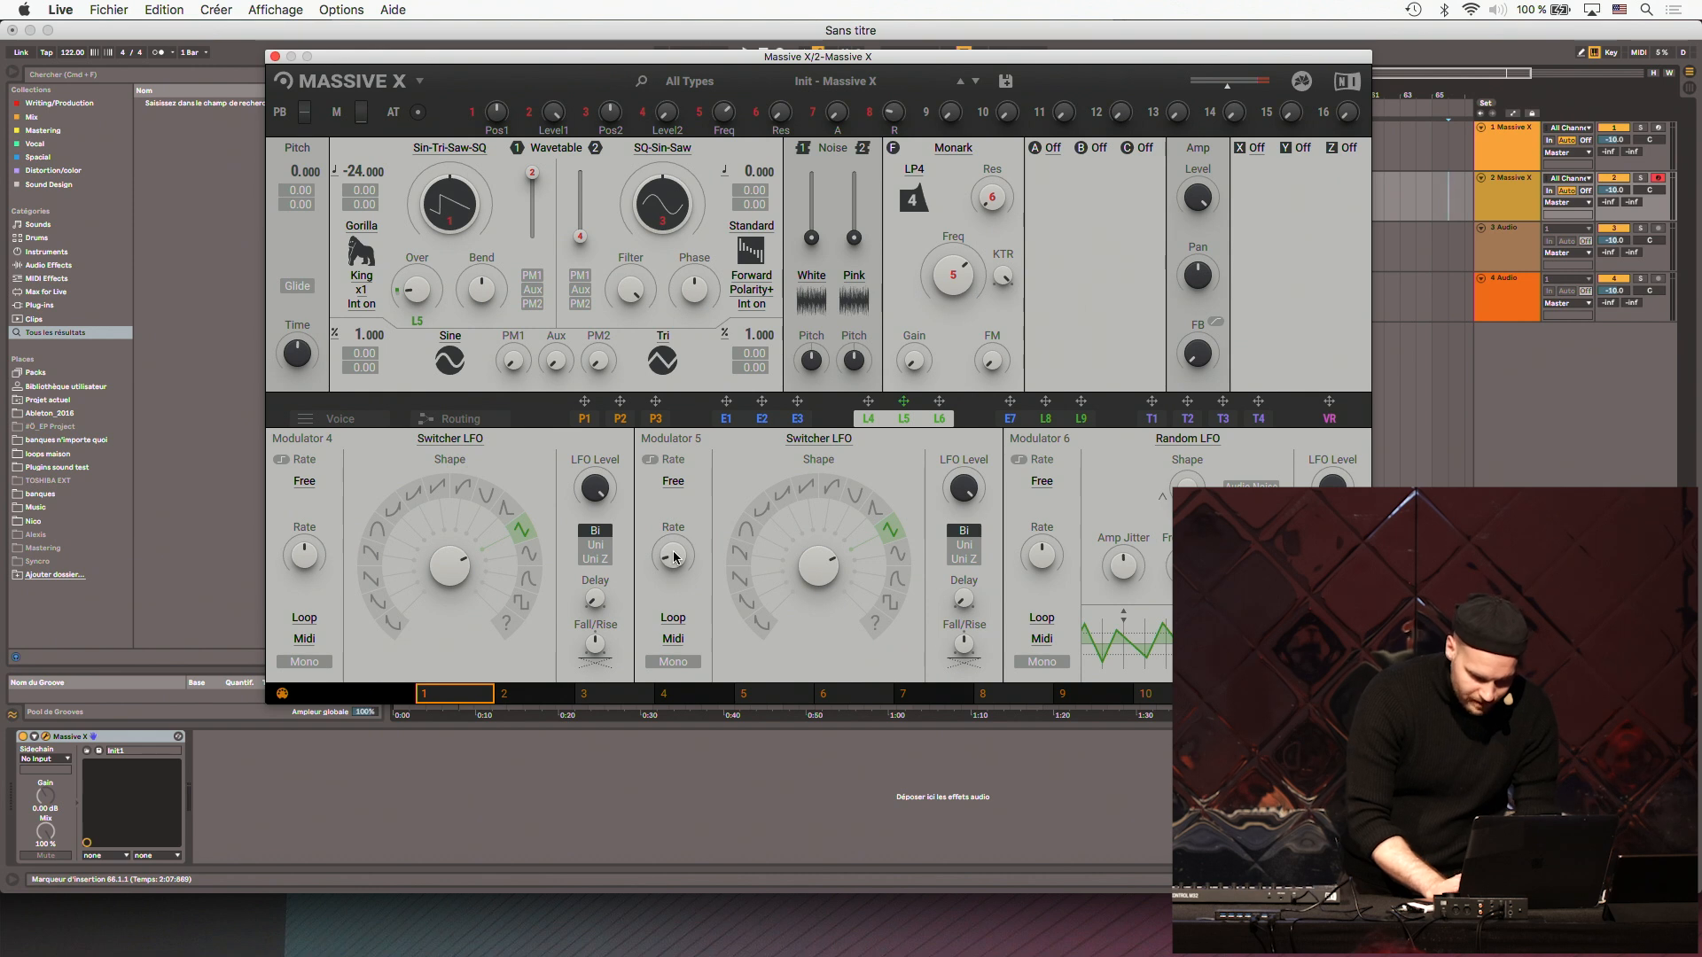
pyautogui.click(902, 556)
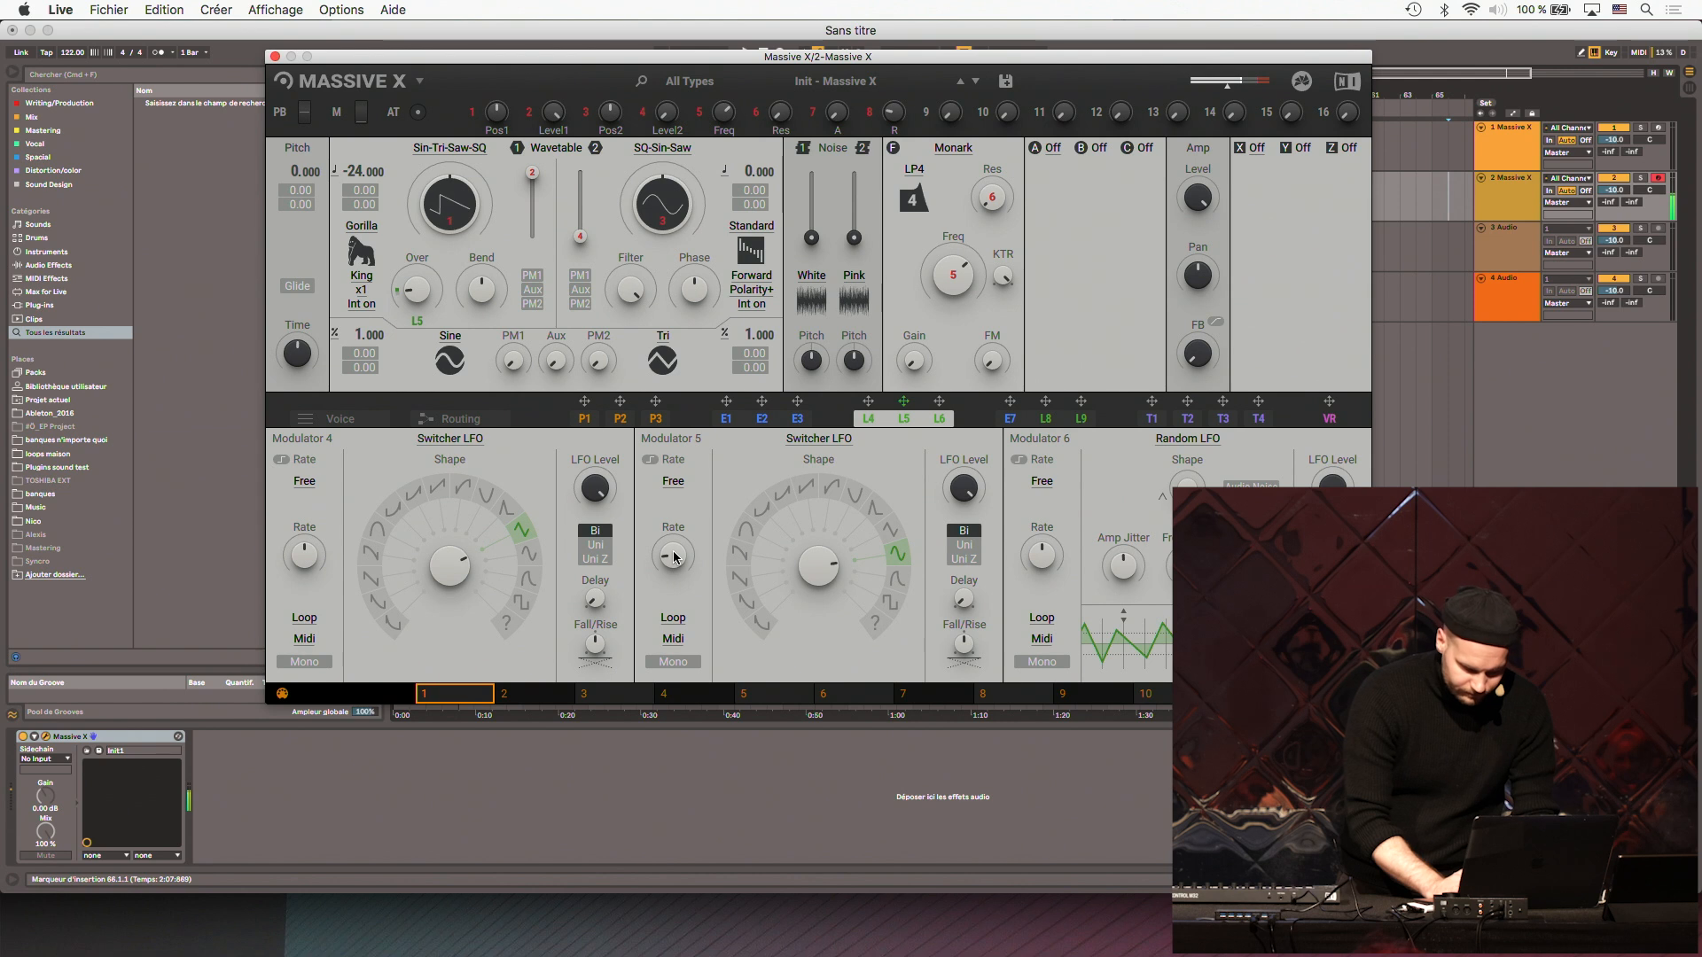
# - Load the Distortion effect in insert A and display the patch's signal routing
pyautogui.click(1052, 148)
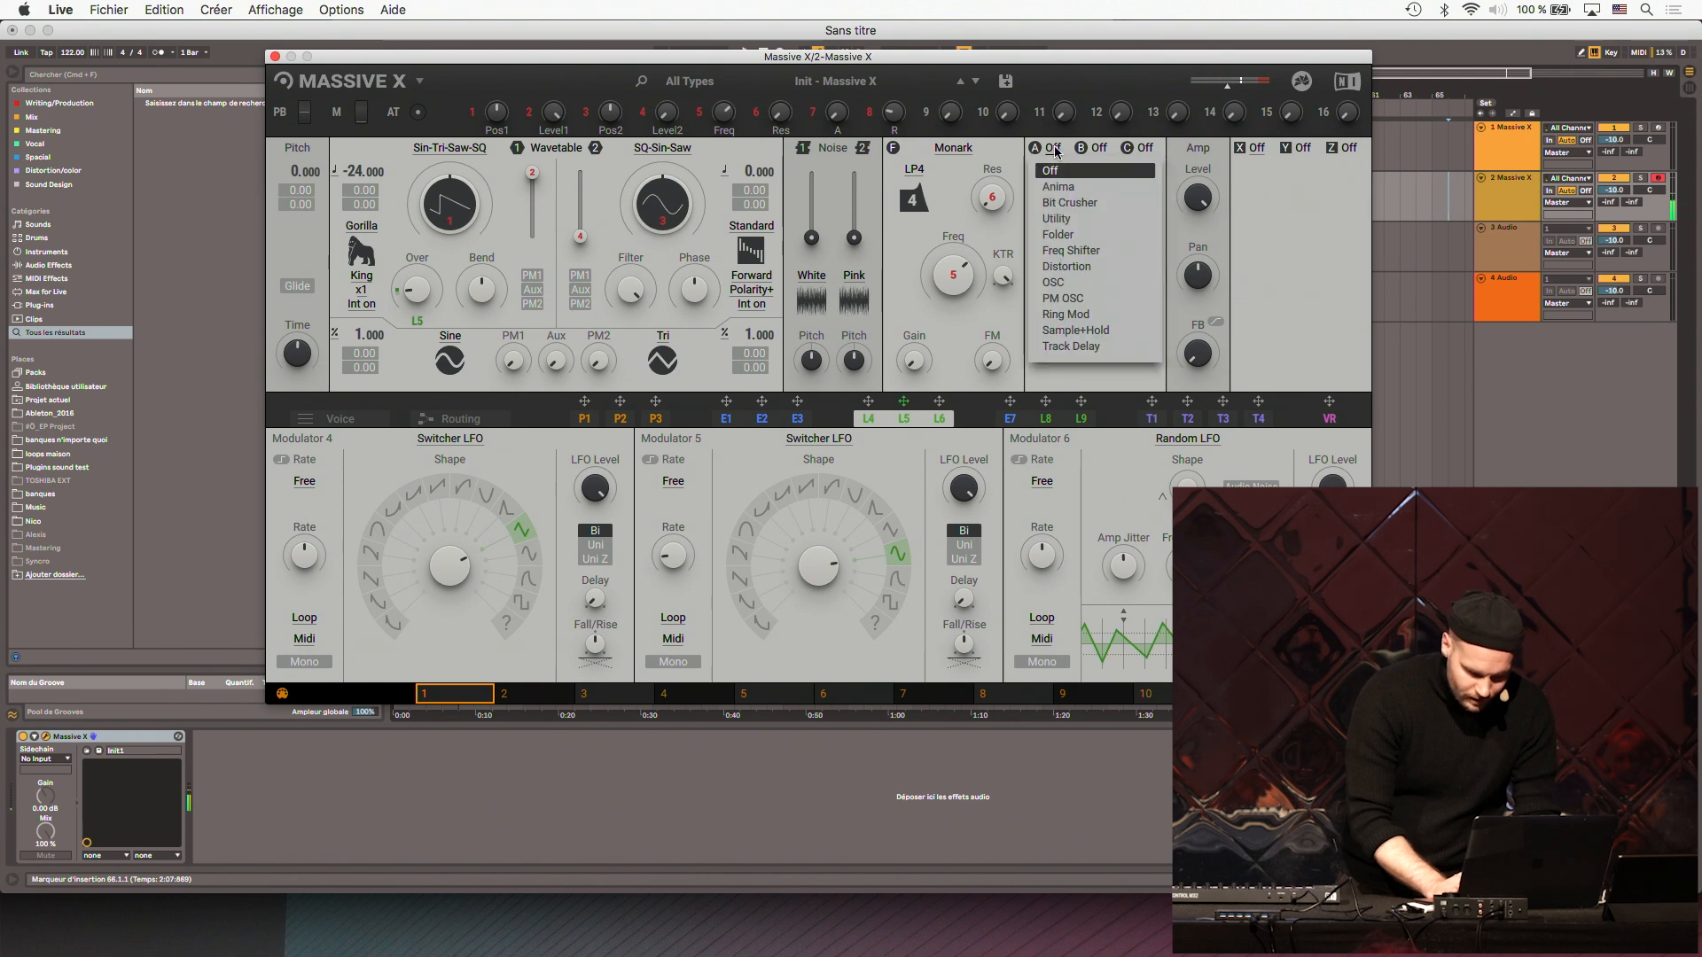
pyautogui.click(1083, 268)
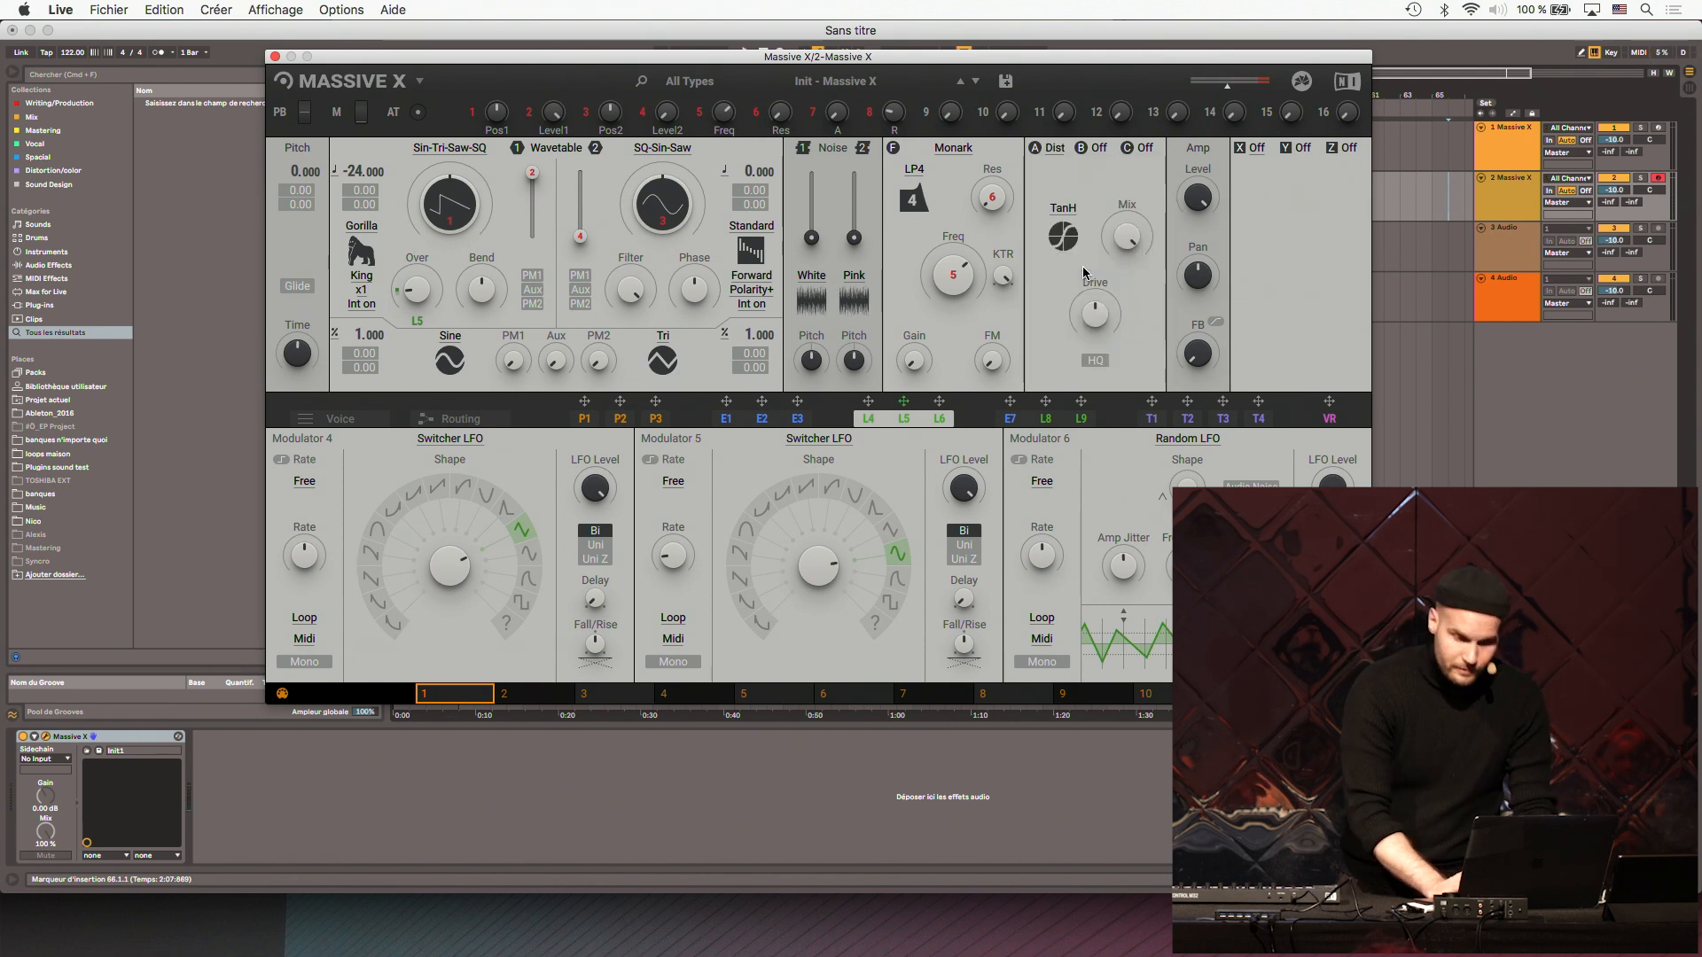
pyautogui.click(477, 419)
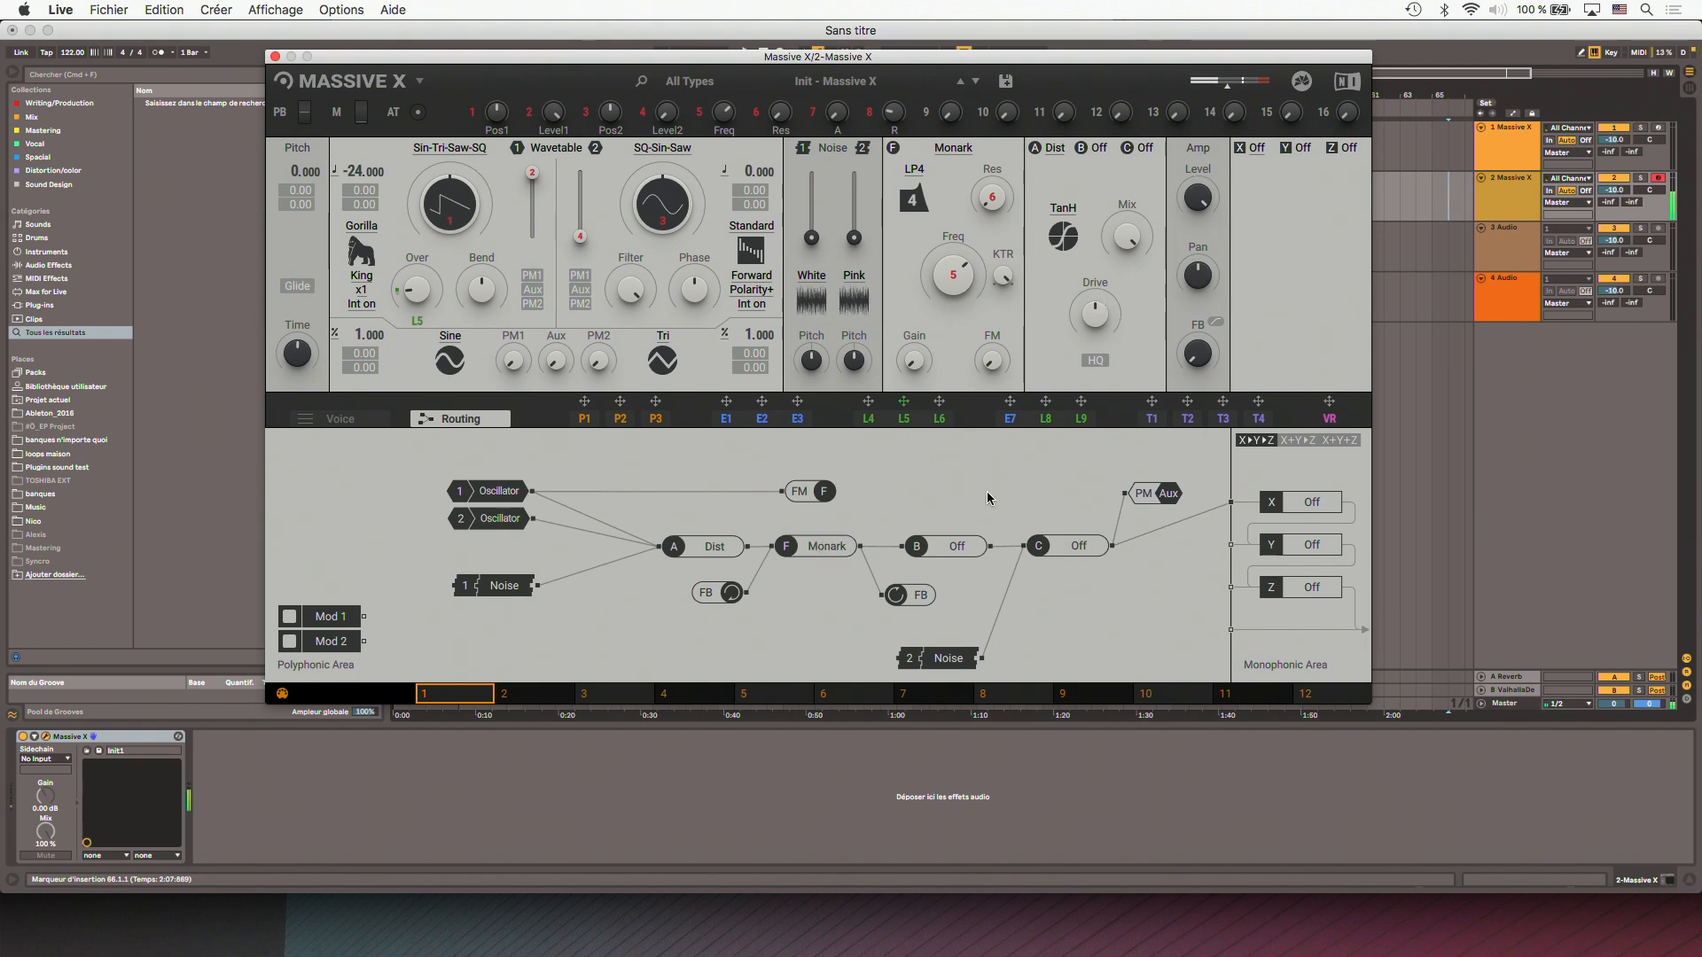
# - Load Distortion in insert B, adjusting its drive and lowering the Monark filter's frequency
pyautogui.click(1099, 148)
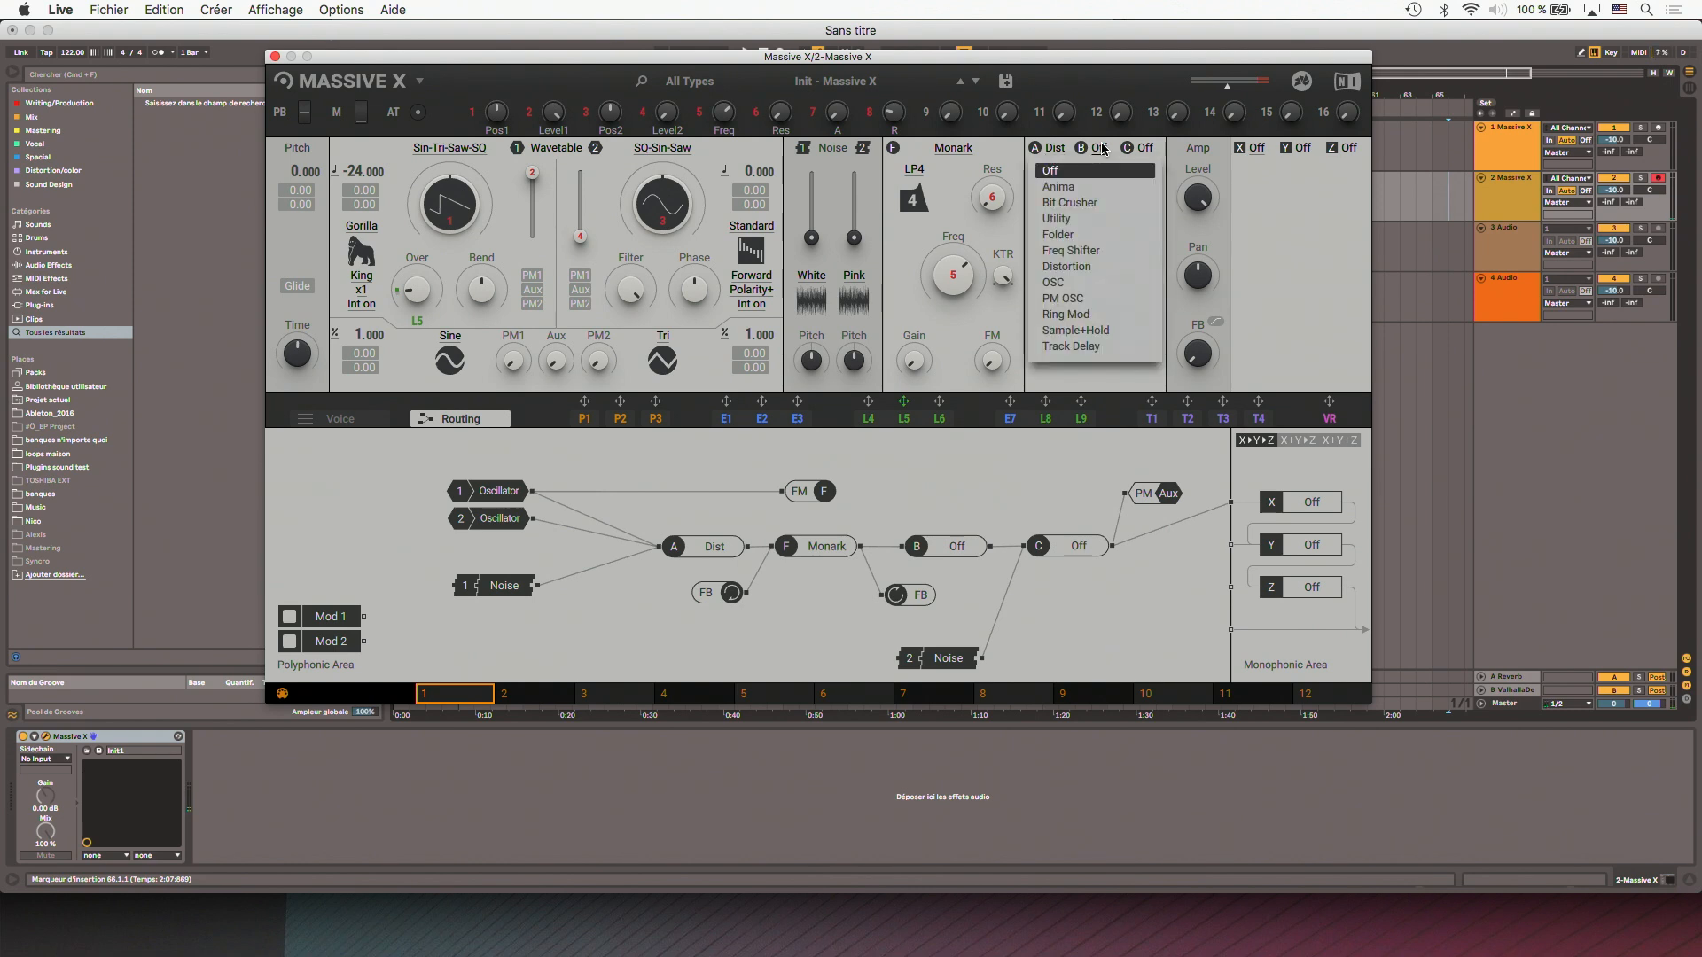
pyautogui.click(1081, 266)
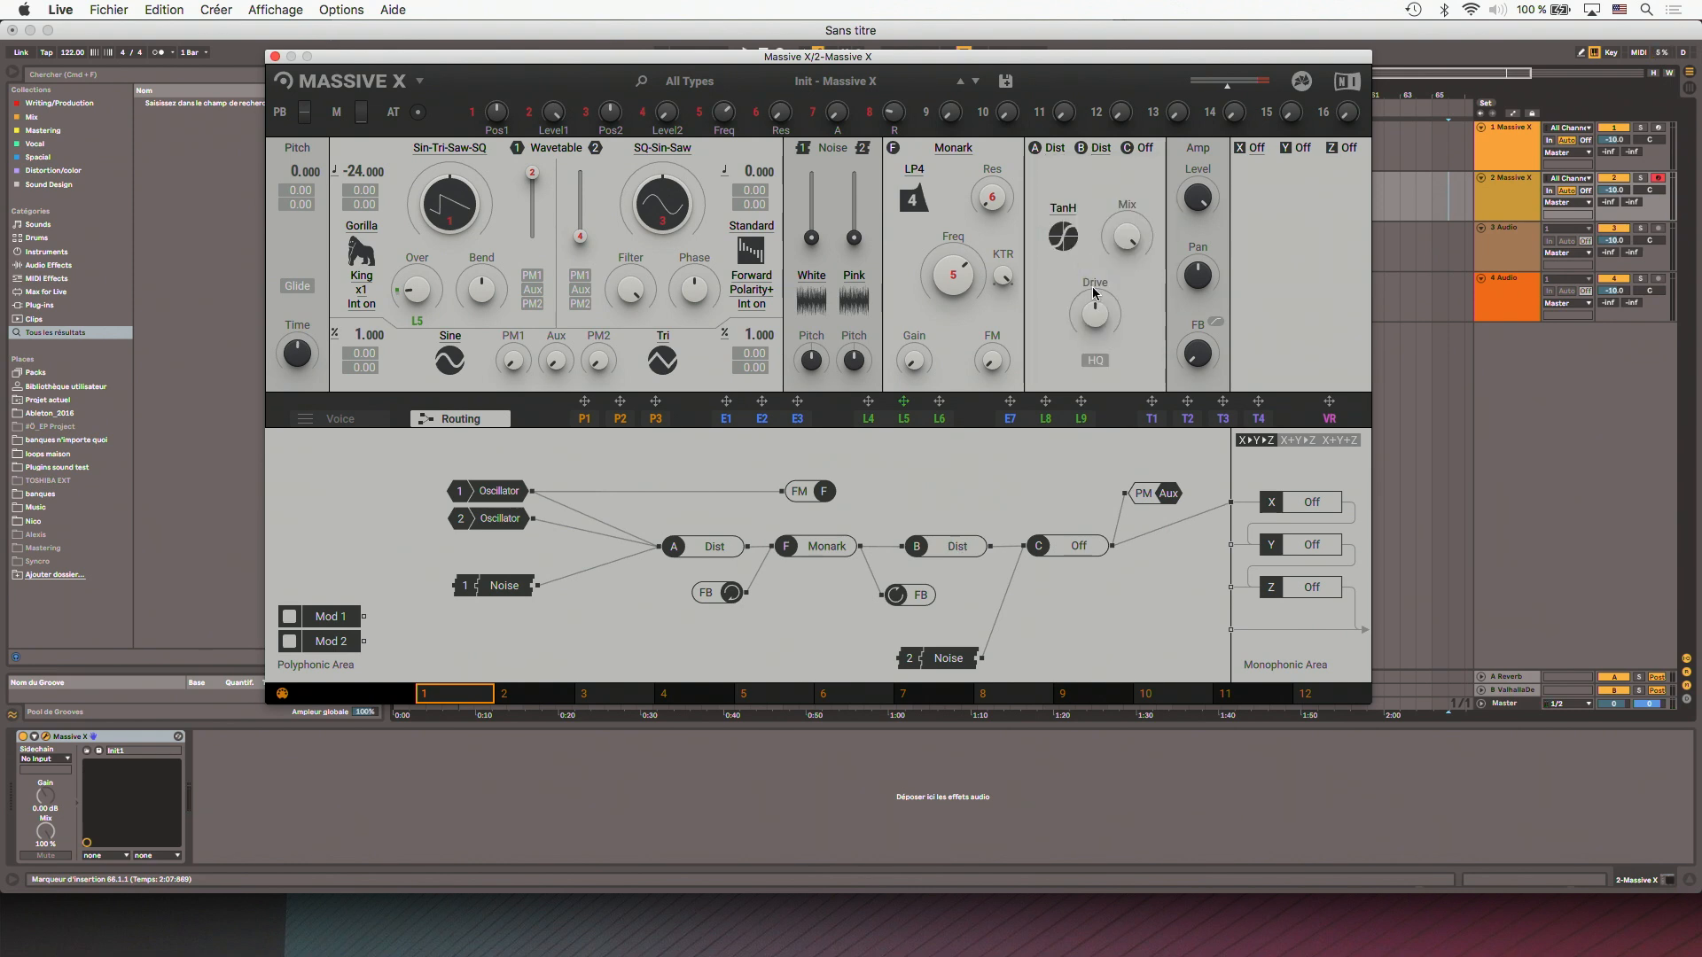
pyautogui.moveTo(1094, 314); pyautogui.dragTo(1093, 310)
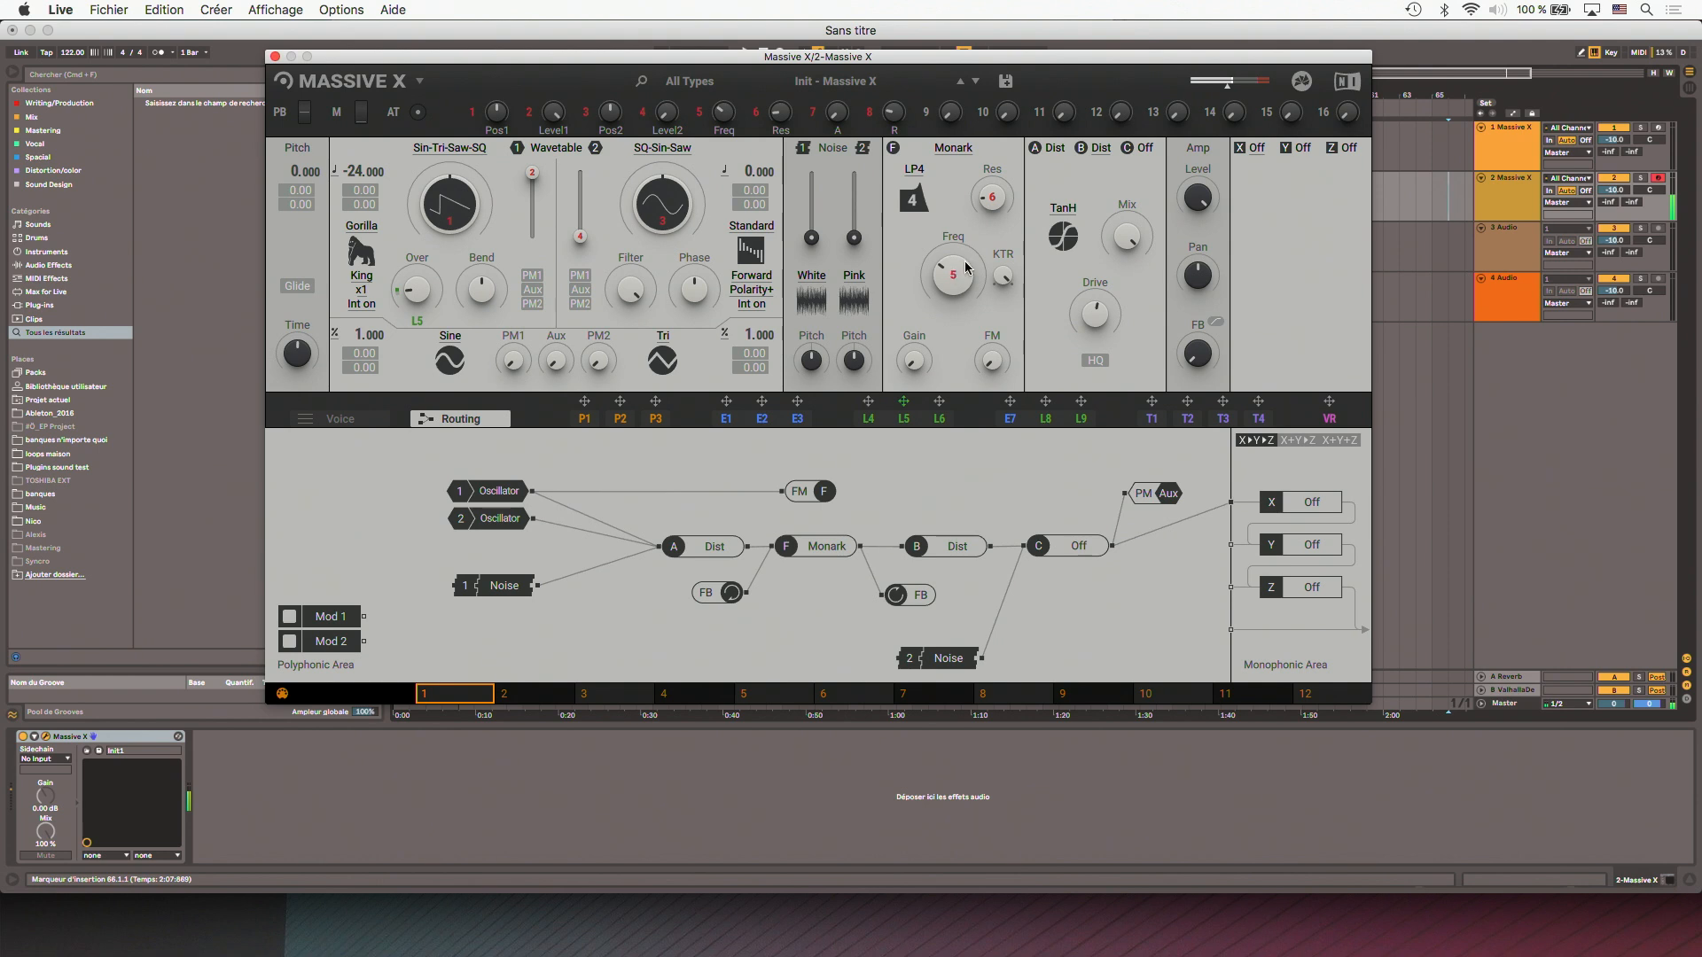
# - Load the Equalizer in effect slot X, boost its low gain, and close the plug-in window
pyautogui.click(1257, 149)
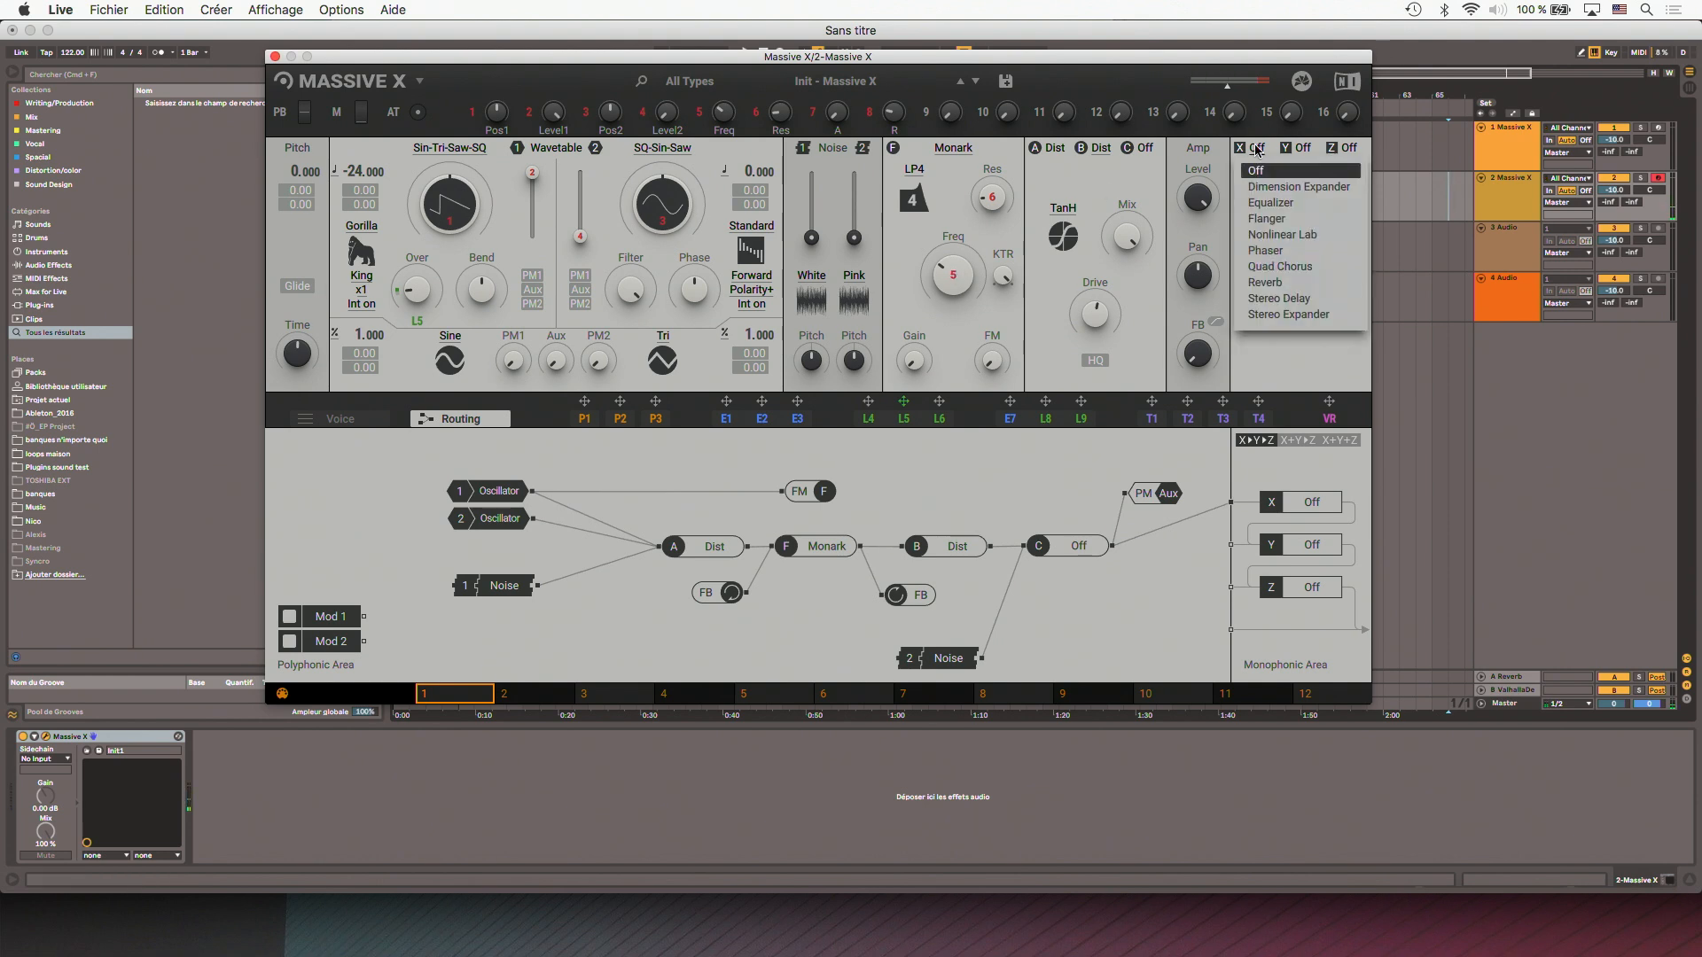
pyautogui.click(1269, 204)
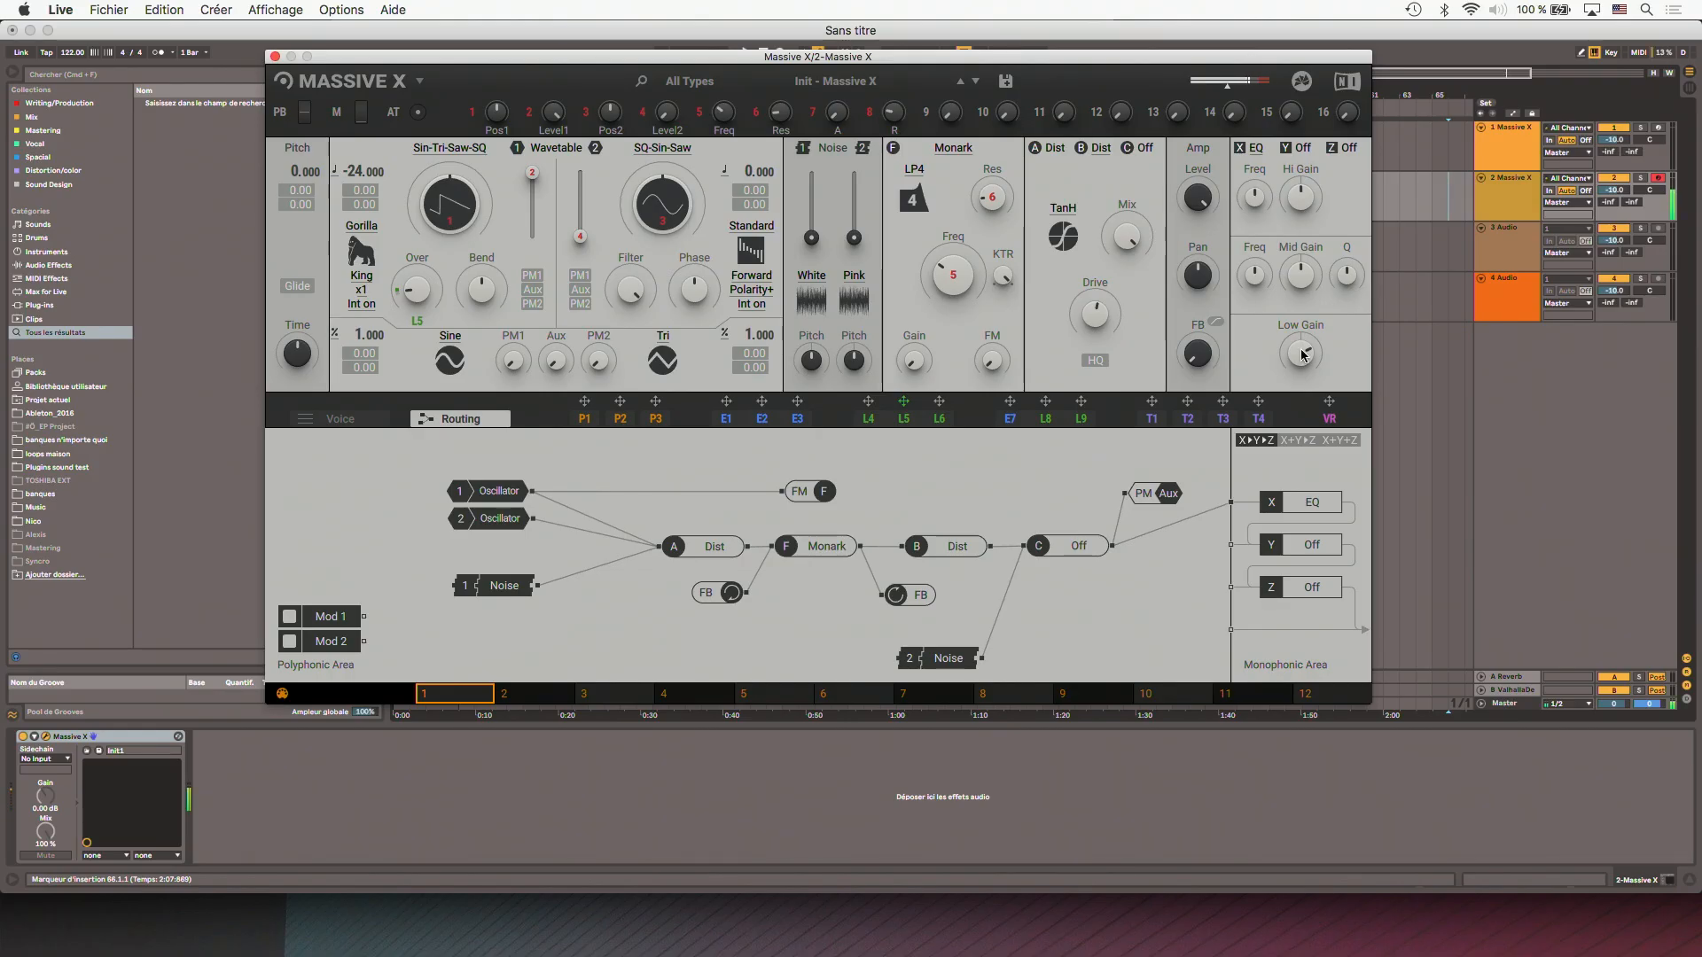
pyautogui.click(275, 56)
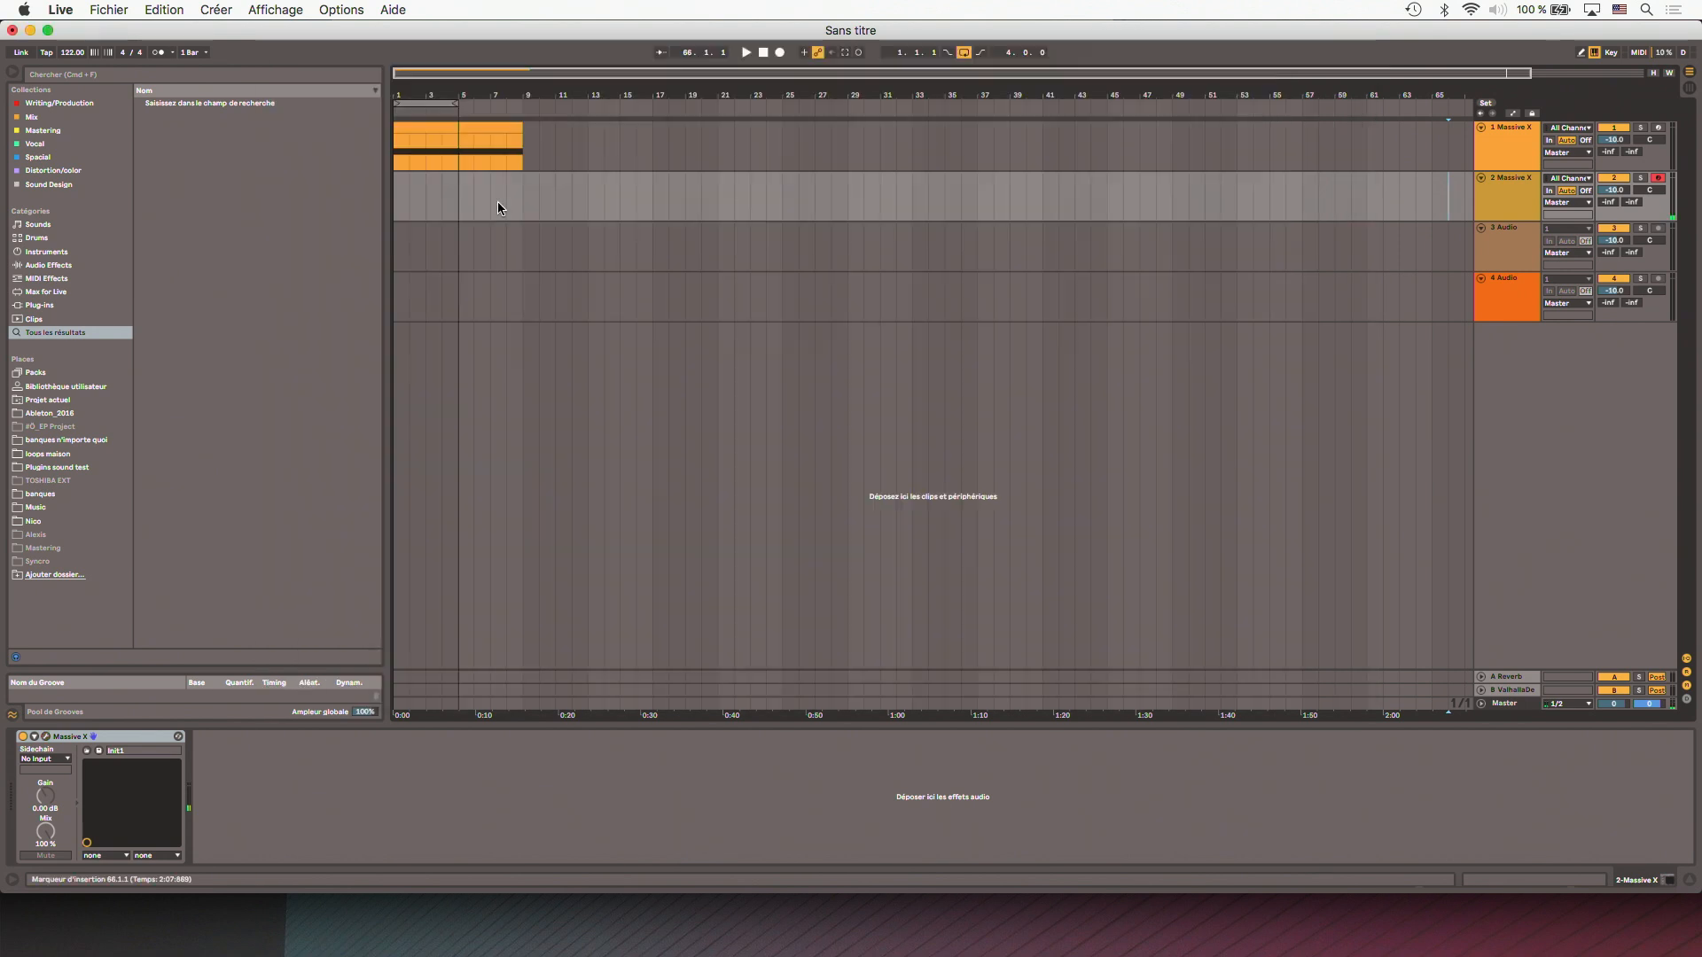
# - Create an empty four-bar MIDI clip at the start of the second Massive X track
pyautogui.click(395, 191)
pyautogui.press('space')
pyautogui.moveTo(396, 191); pyautogui.dragTo(452, 180)
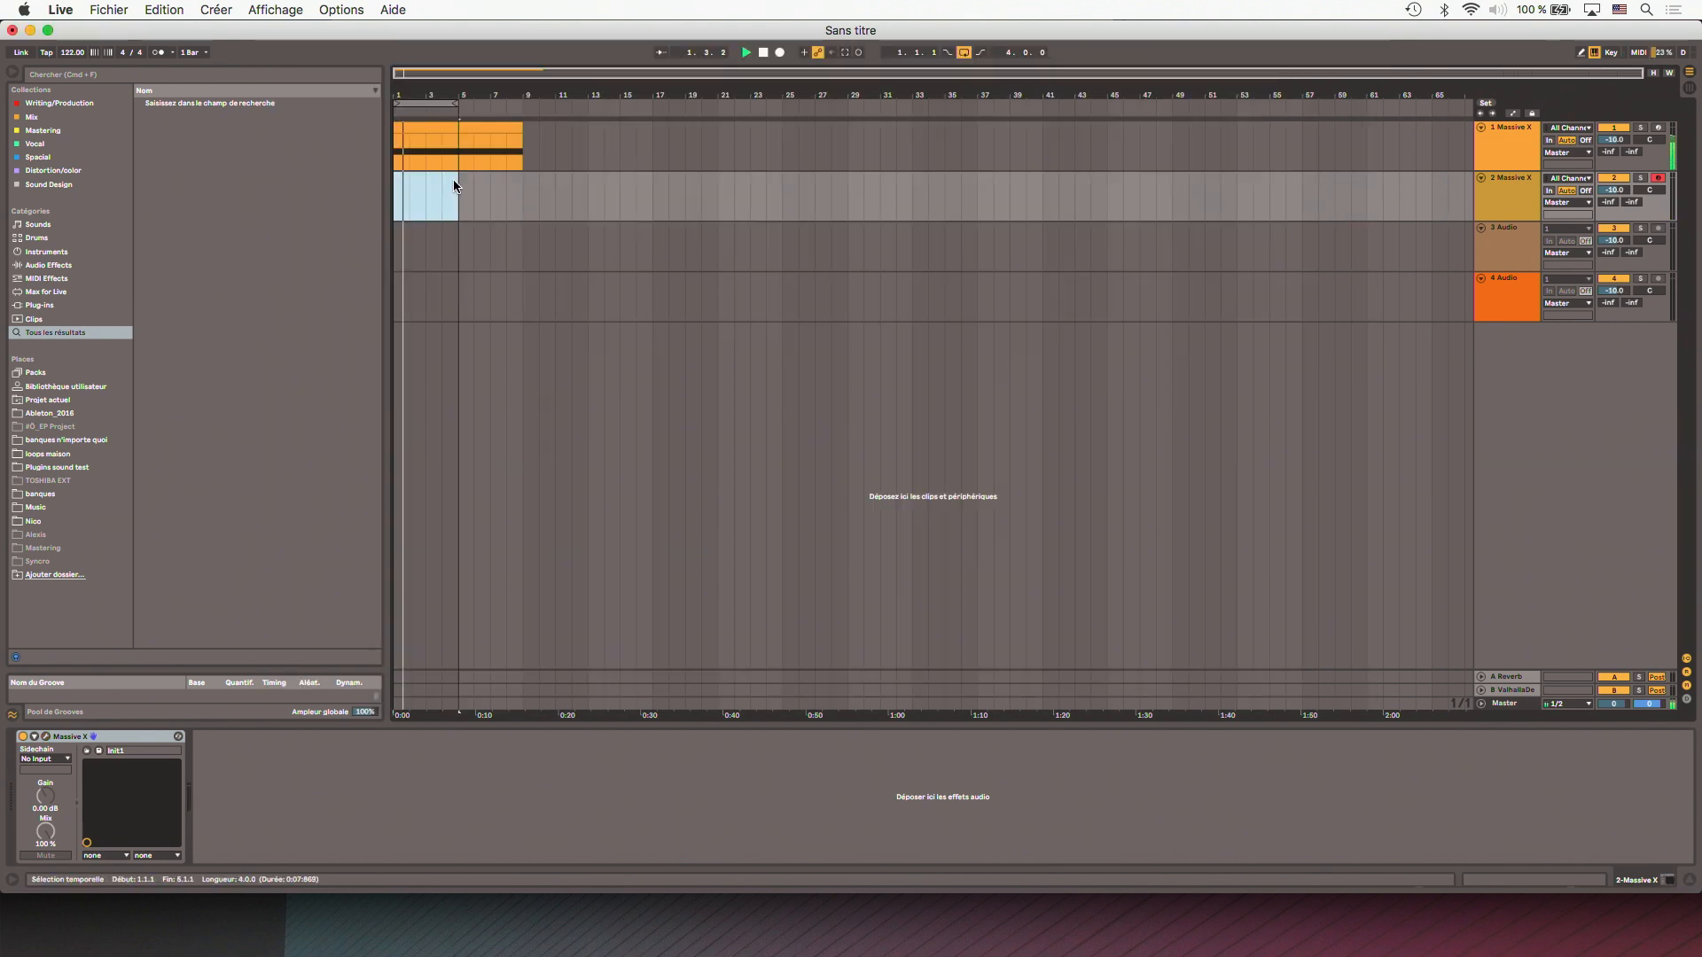
pyautogui.press('super+shift+m')
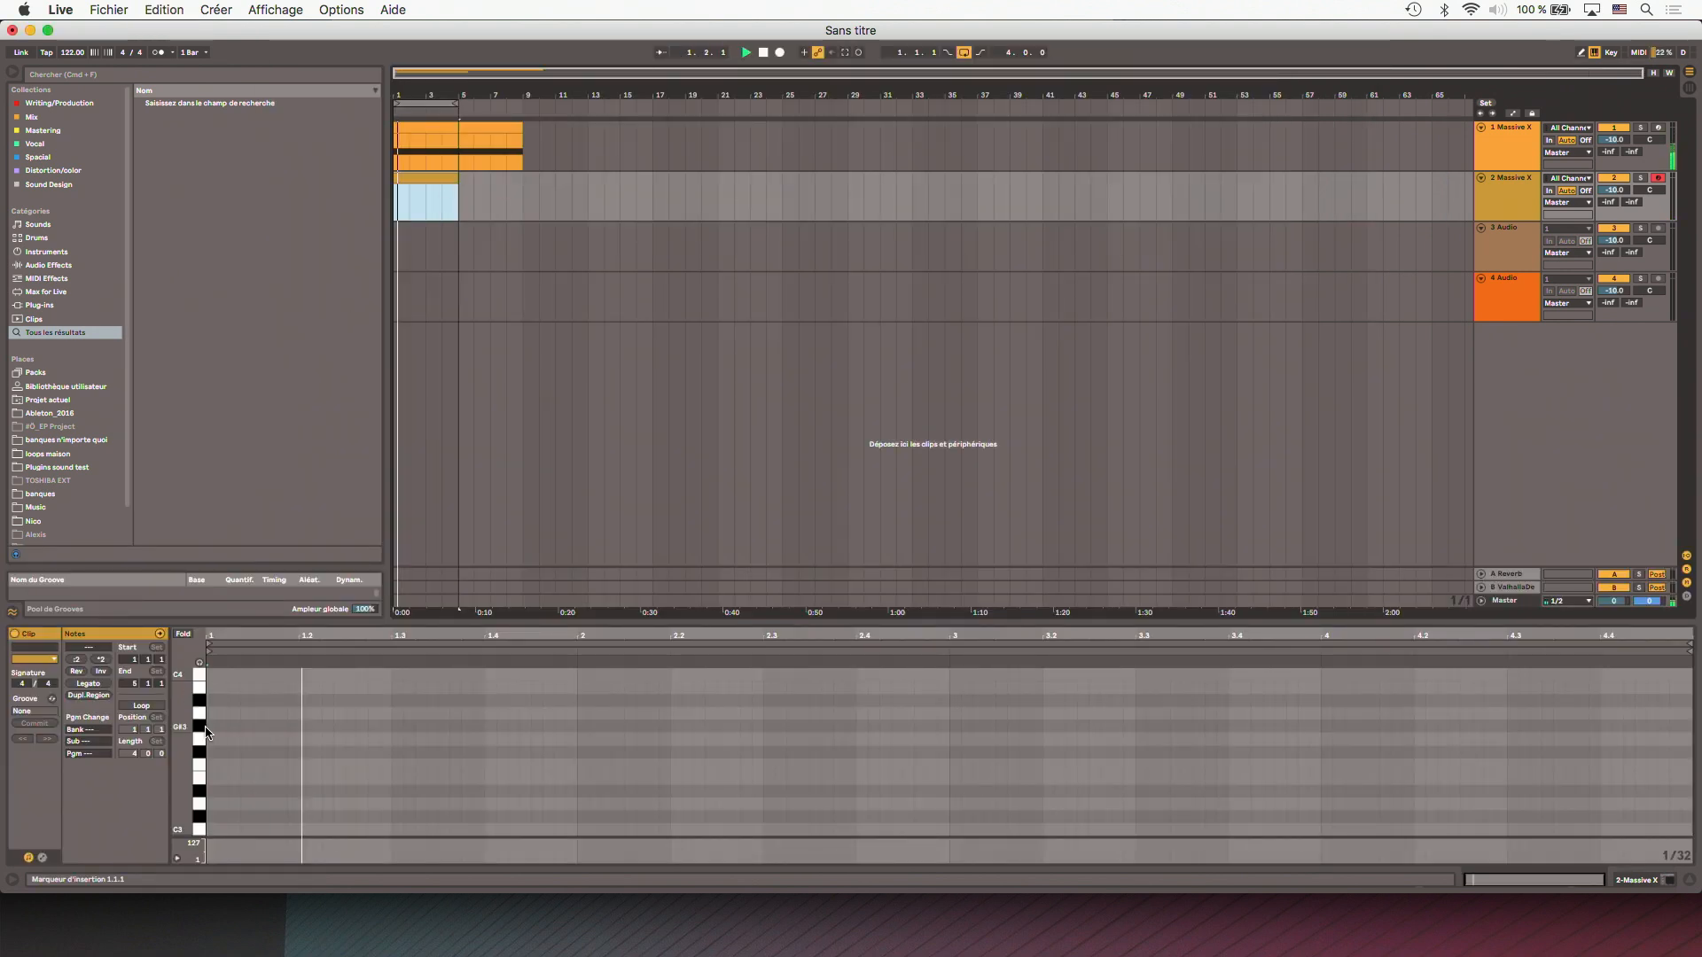
pyautogui.press('space')
# - Add a one-bar G2 note in bar 1 of the clip and a duplicate transposed to B2 in bar 2
pyautogui.doubleClick(212, 739)
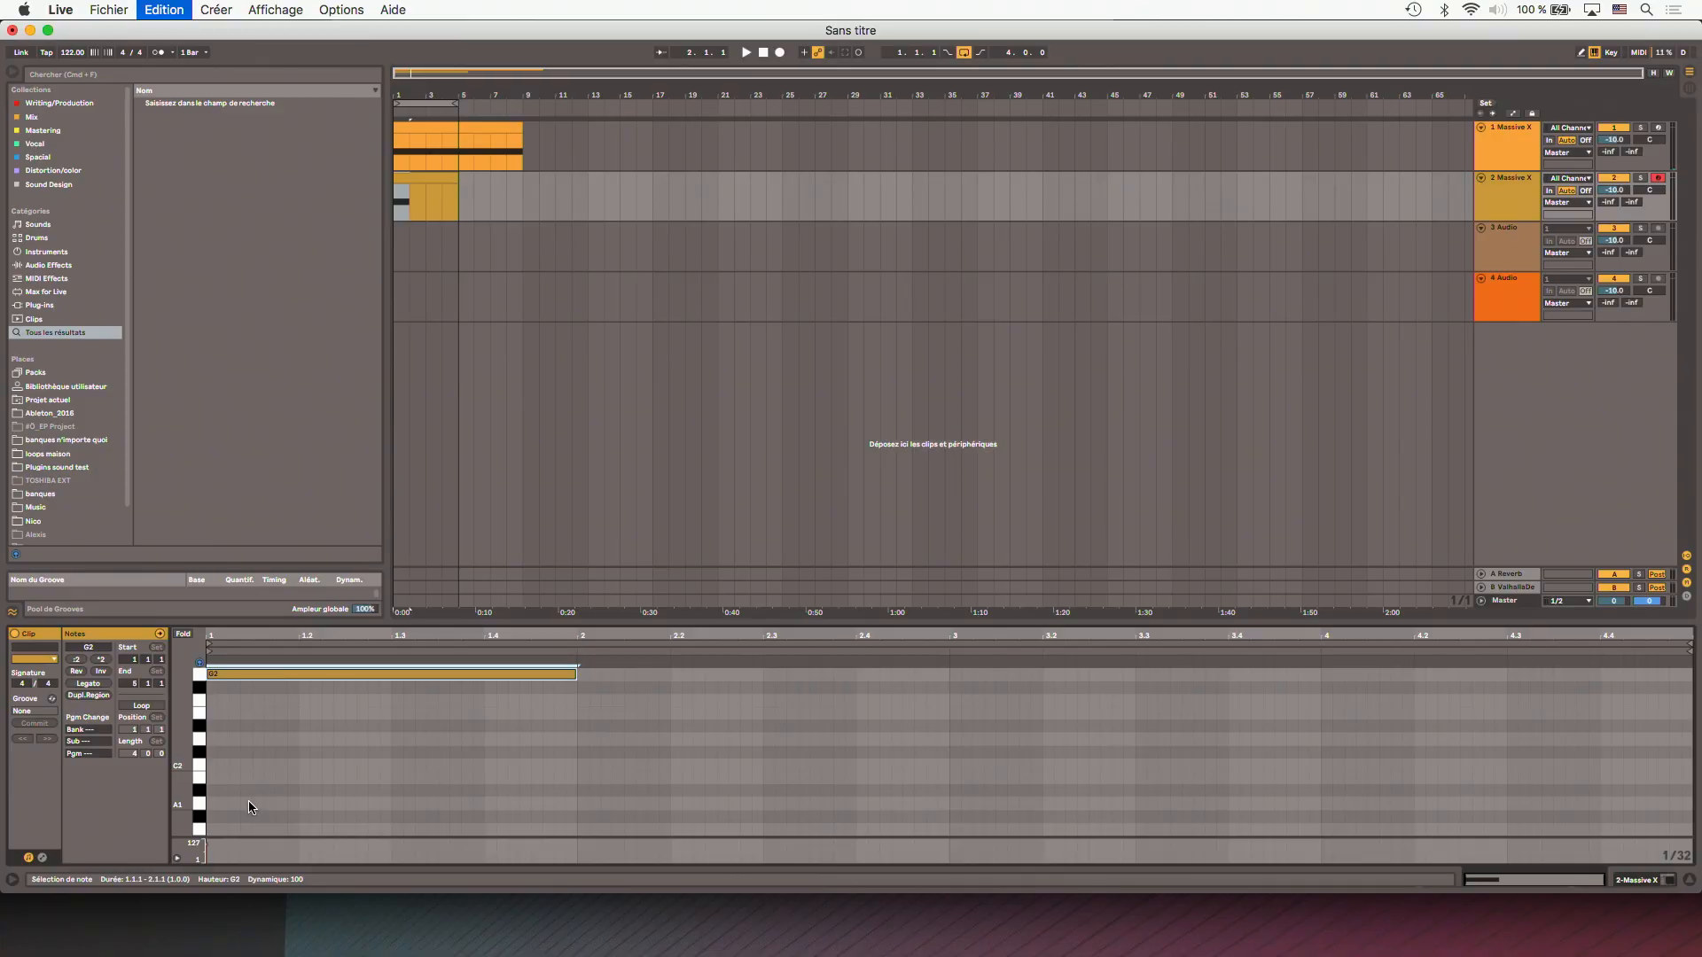
pyautogui.press('Down')
pyautogui.press('Down')
pyautogui.press('Down')
pyautogui.press('Down')
pyautogui.press('super+d')
pyautogui.press('Up')
pyautogui.press('Up')
pyautogui.press('Up')
pyautogui.press('Up')
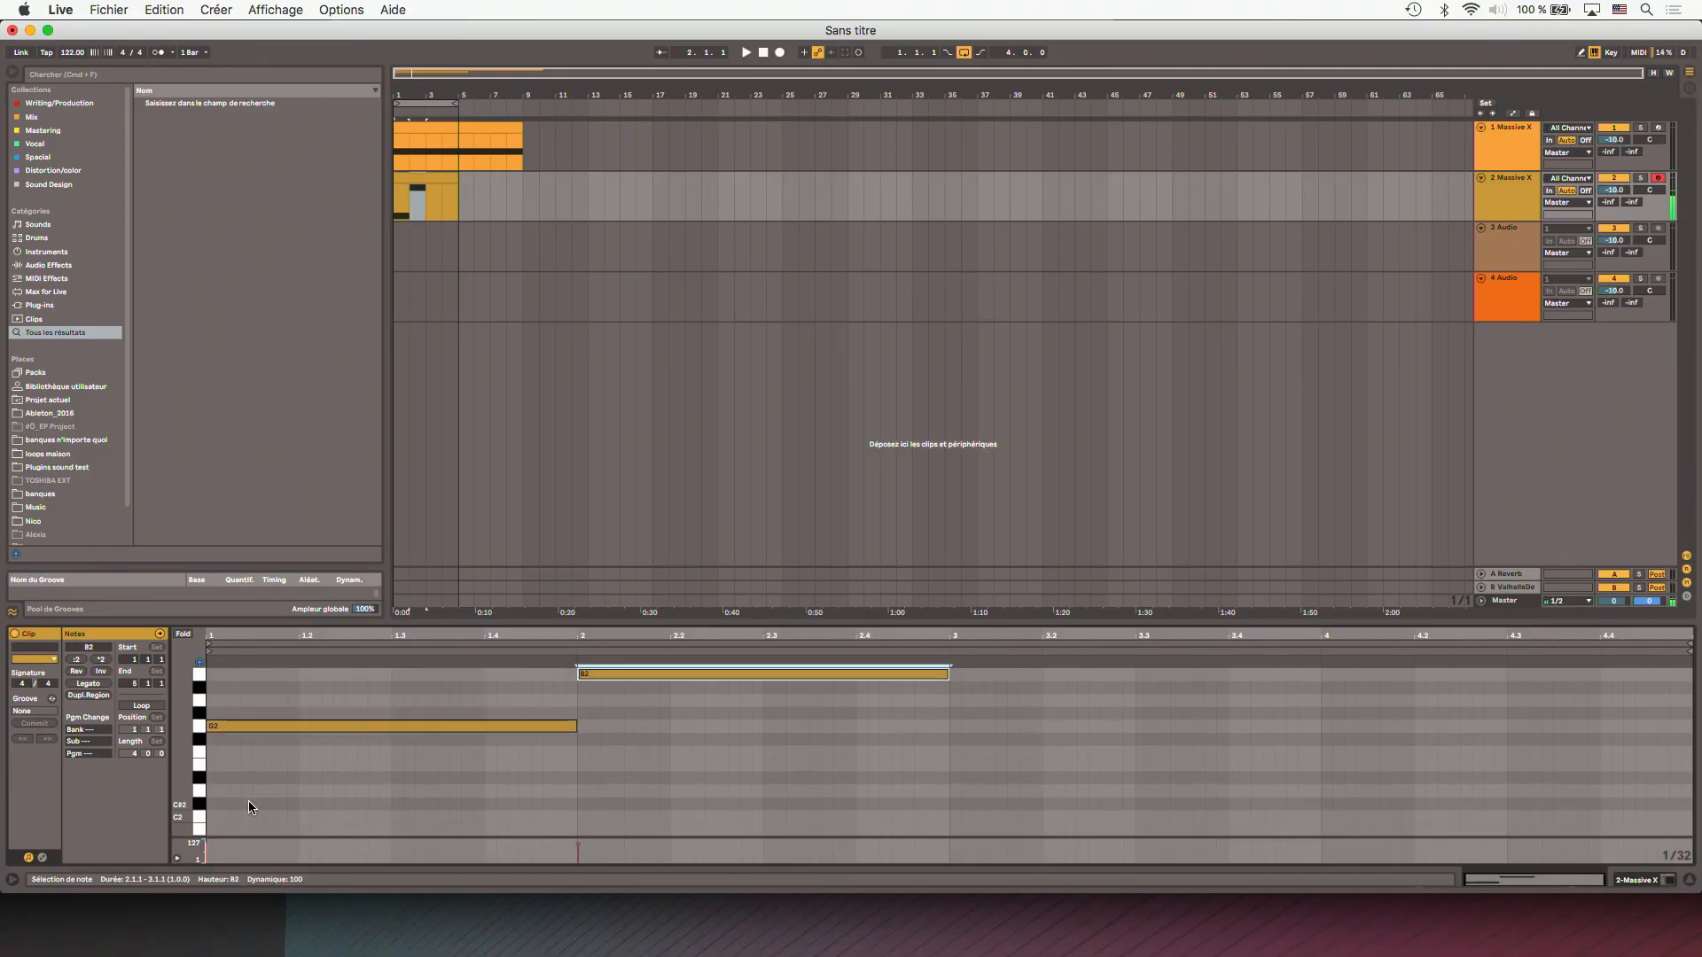
# - Duplicate the note into bars 3 and 4, transposing the copies to E2 and F#2
pyautogui.press('super+d')
pyautogui.press('Down')
pyautogui.press('Down')
pyautogui.press('Down')
pyautogui.press('Down')
pyautogui.press('Down')
pyautogui.press('Down')
pyautogui.press('Down')
pyautogui.press('super+d')
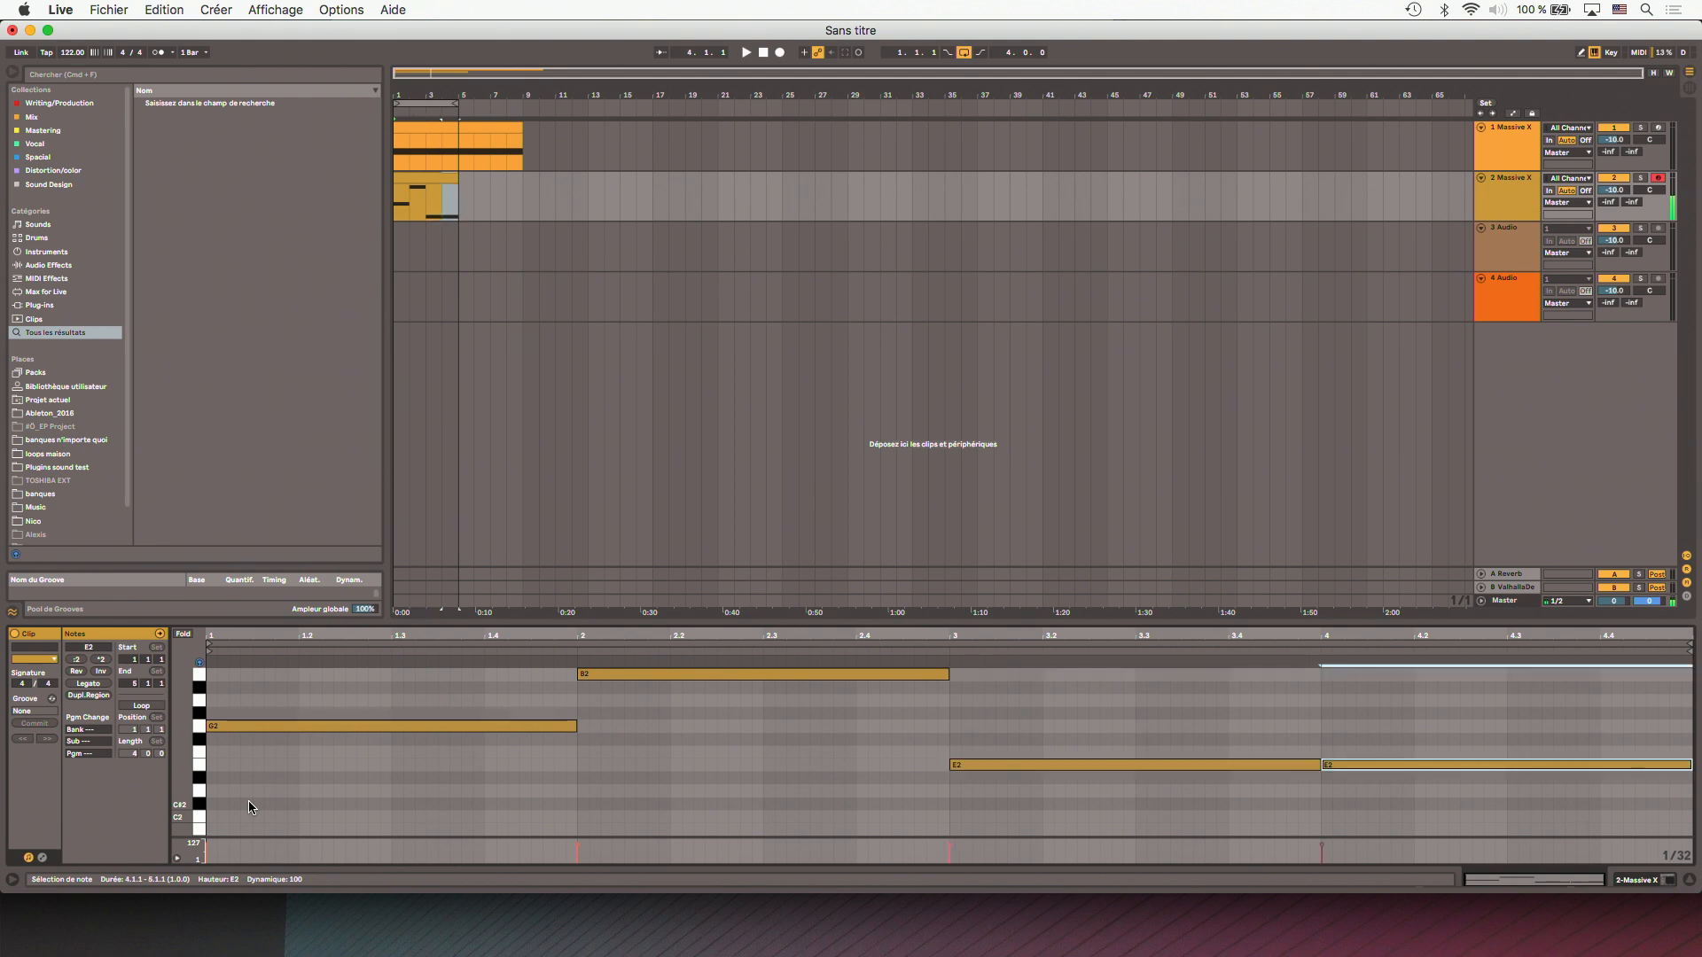
pyautogui.press('Up')
pyautogui.press('Up')
# - Play both tracks together and bring up track 1's Massive X window, followed by track 2's
pyautogui.press('space')
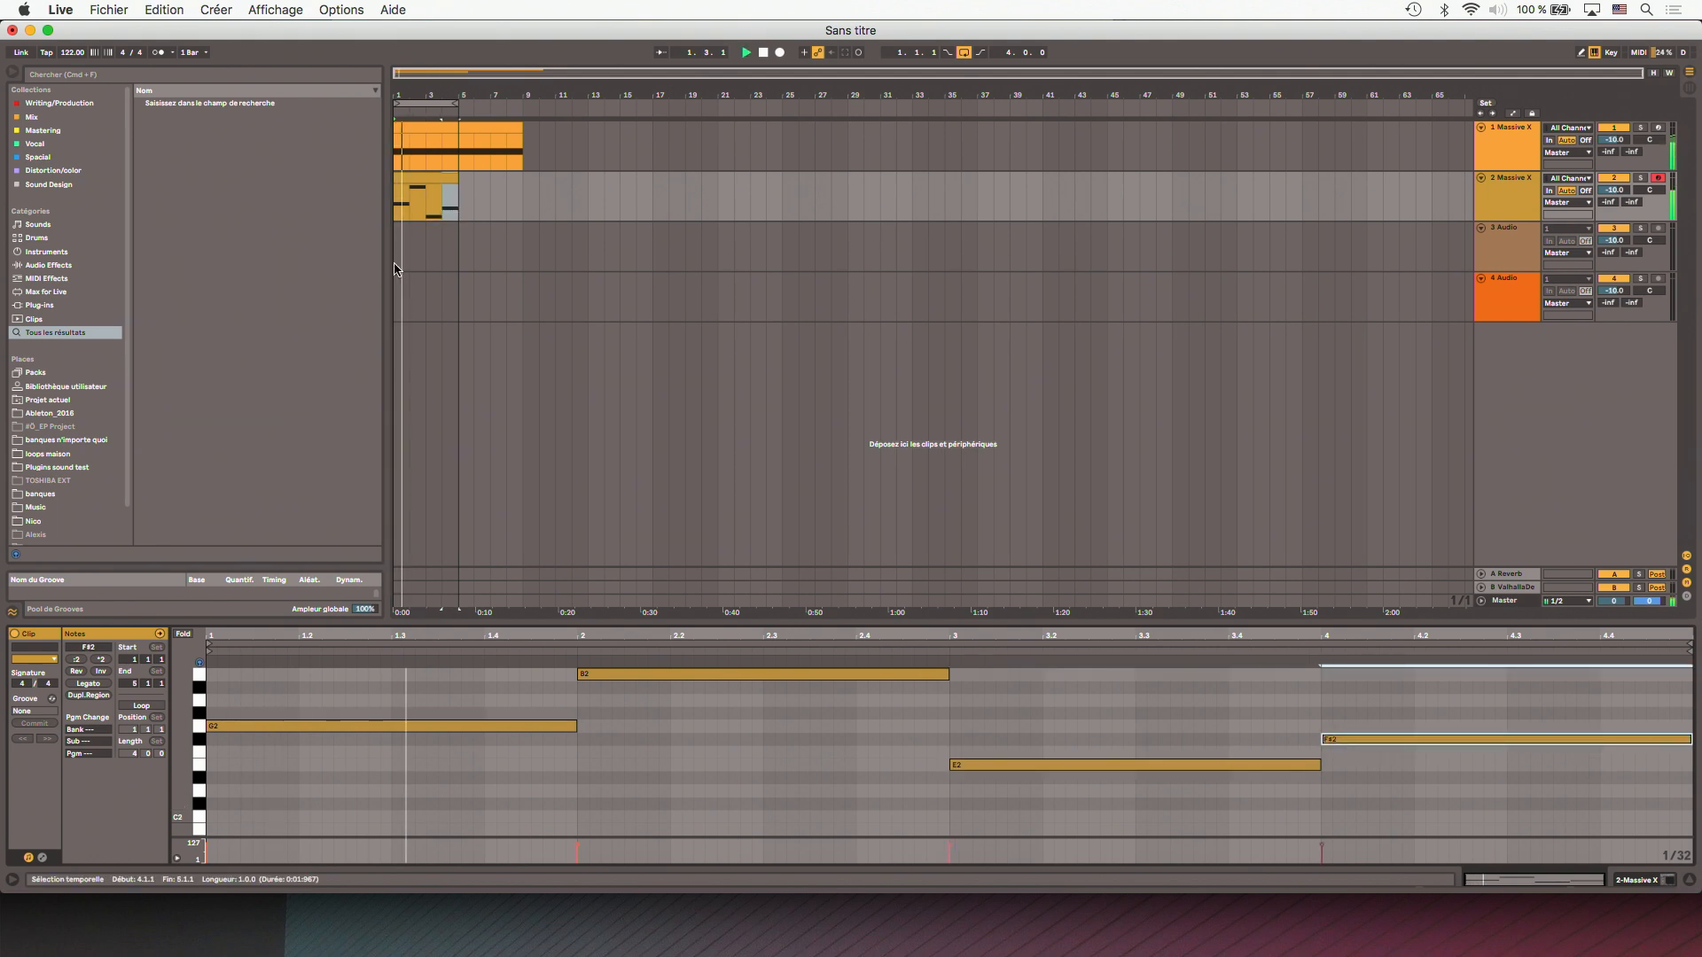
pyautogui.press('Tab')
pyautogui.press('Tab')
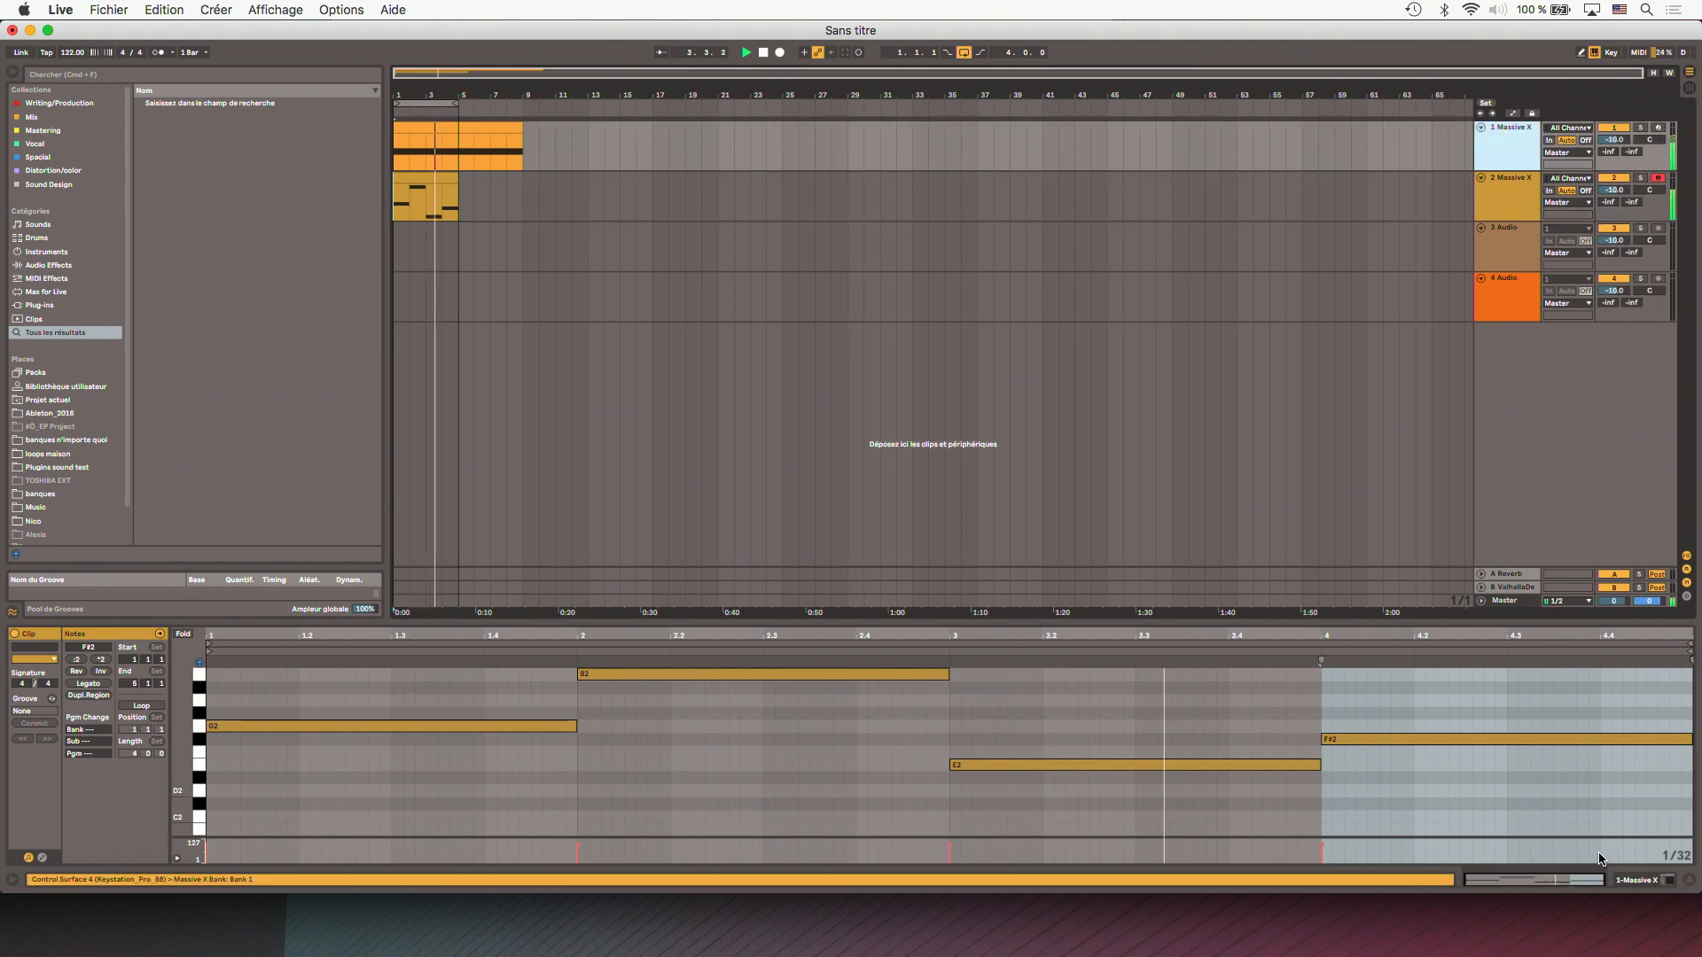
pyautogui.hotkey('shift', 'Tab')
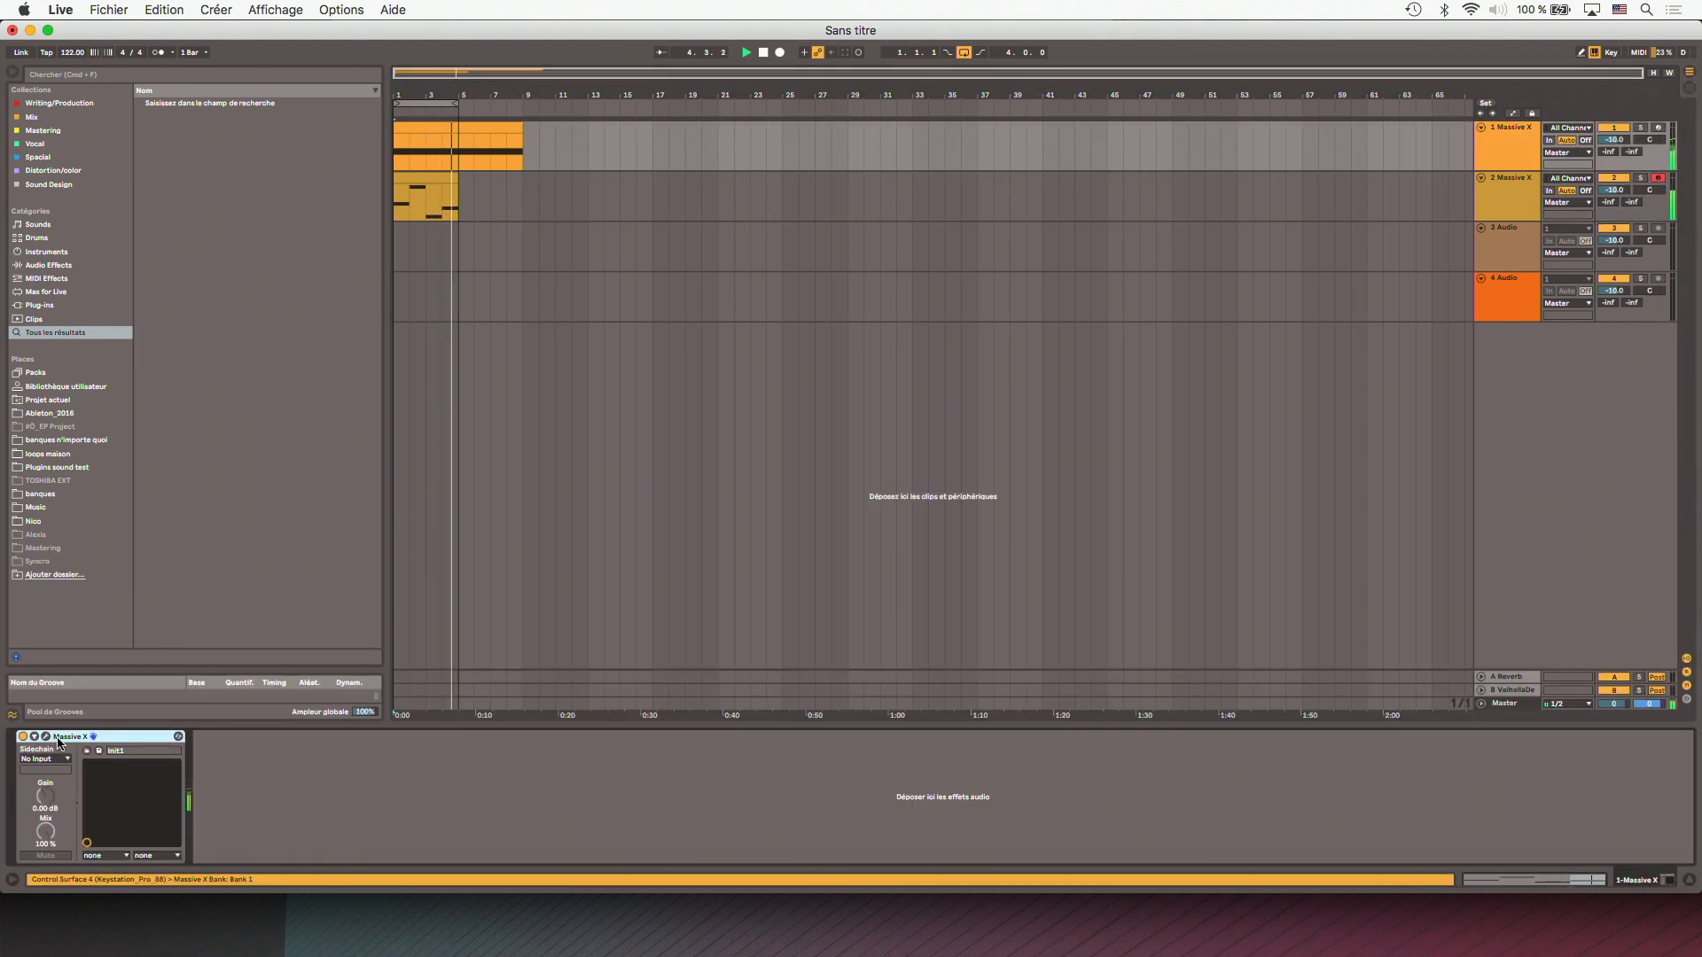
pyautogui.press('super+alt+p')
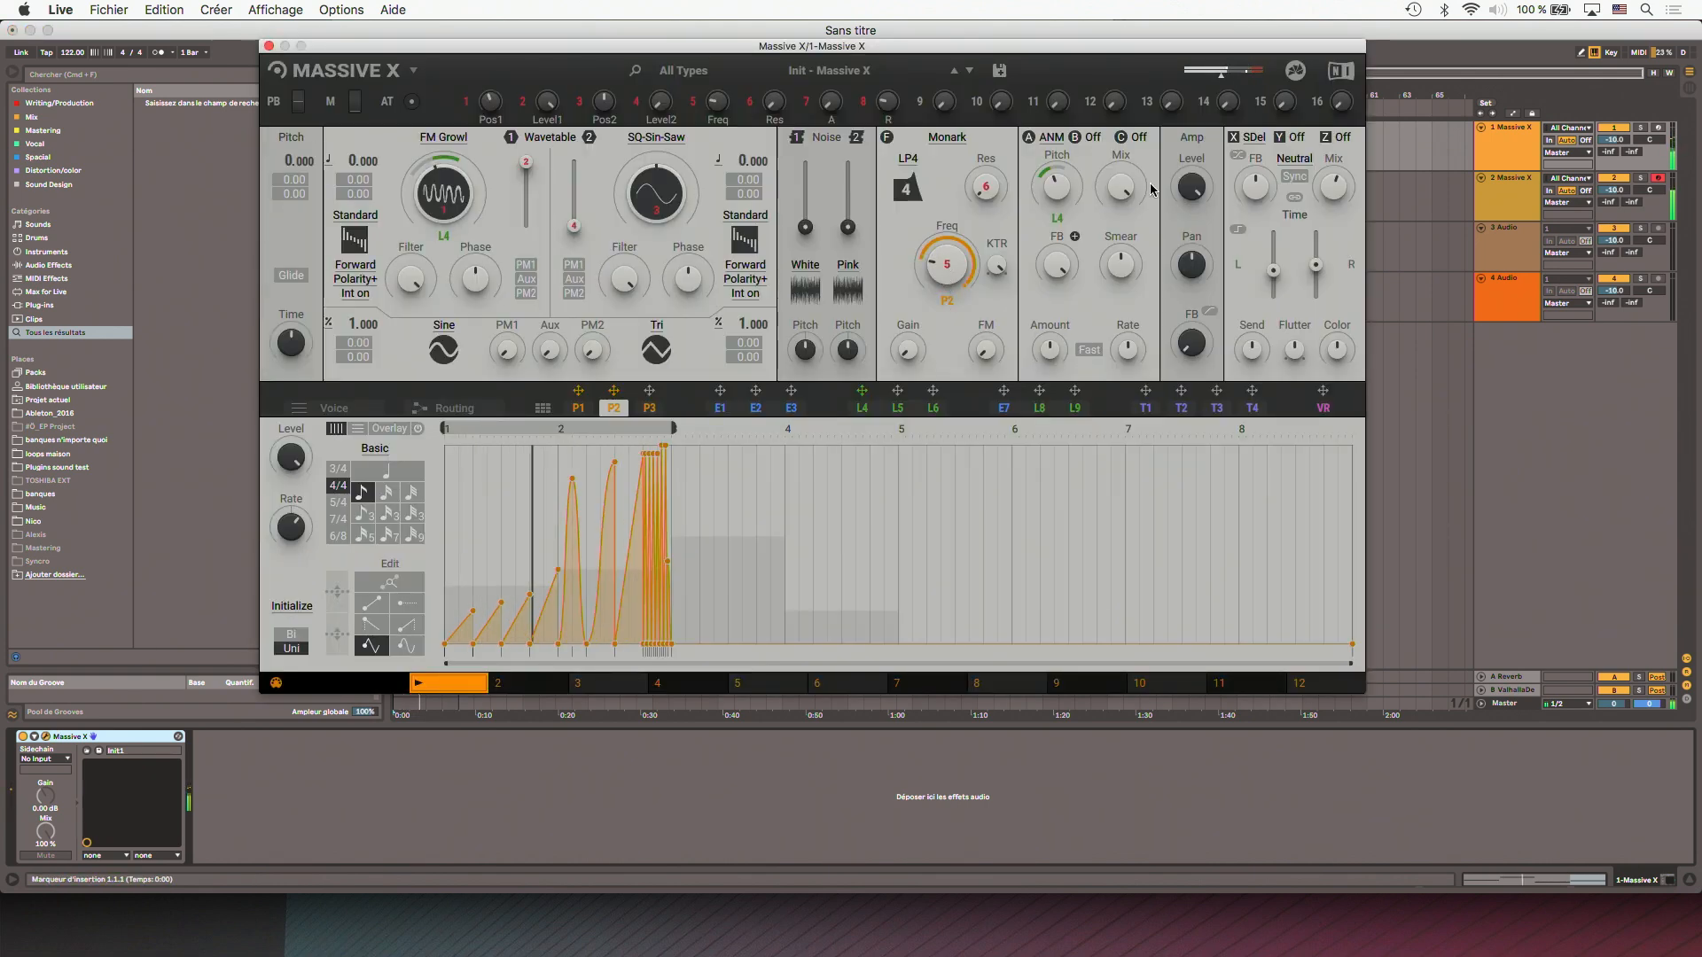
pyautogui.click(1506, 190)
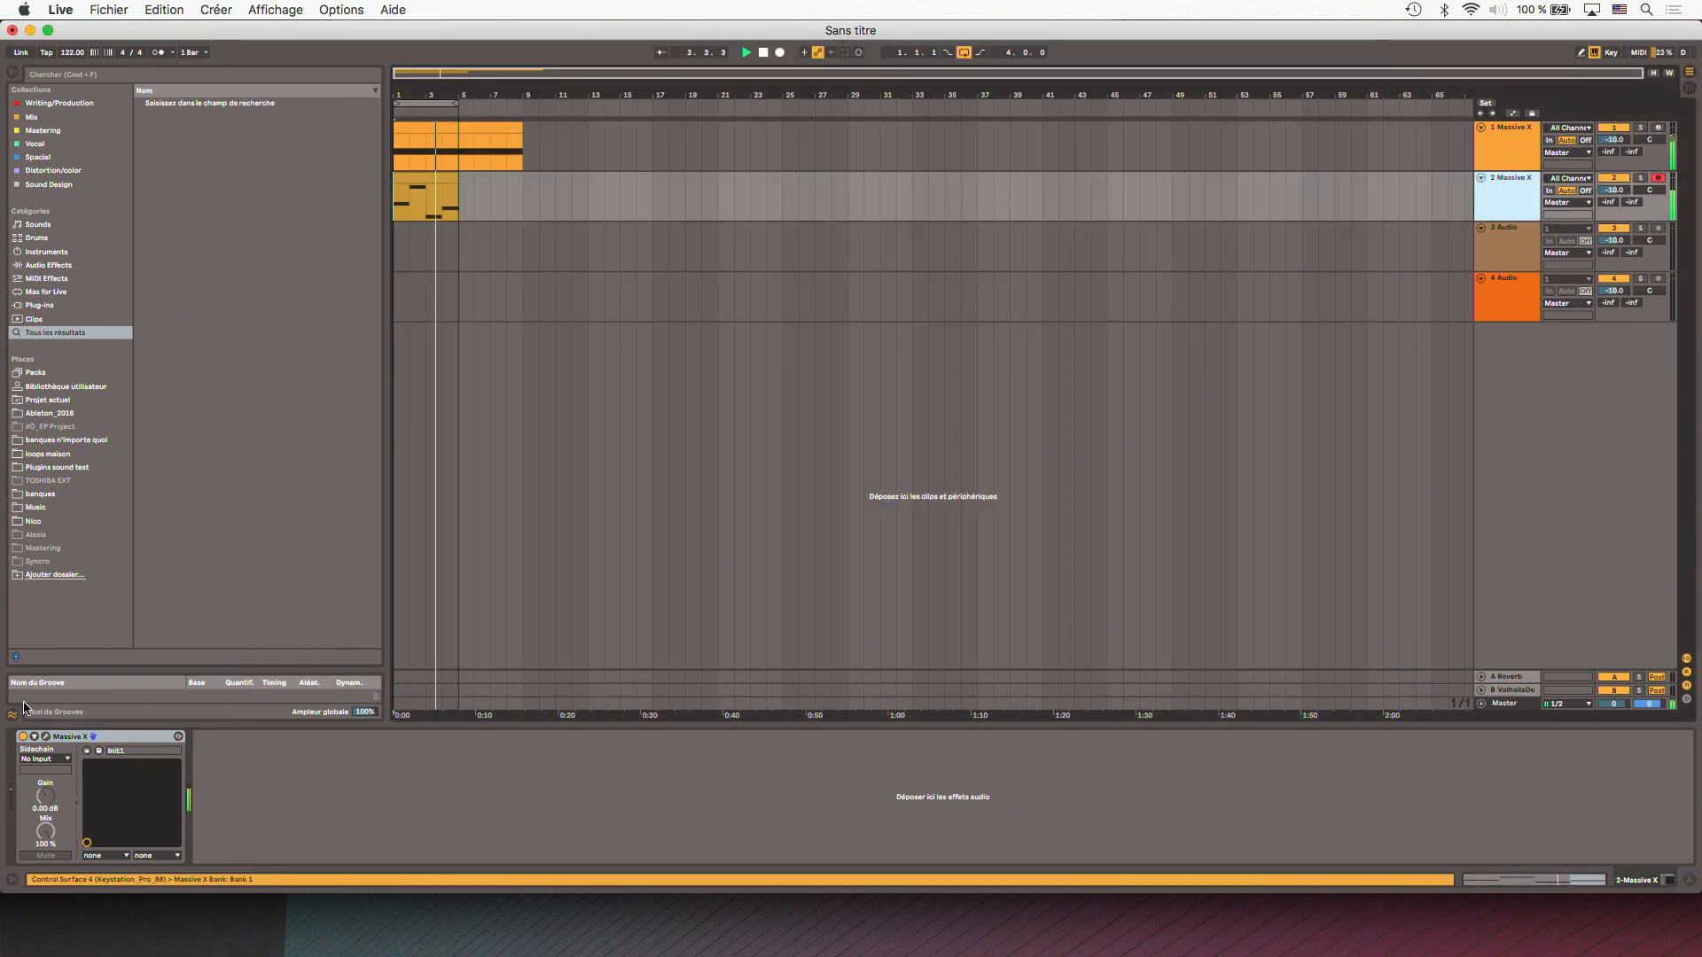
pyautogui.press('super+alt+p')
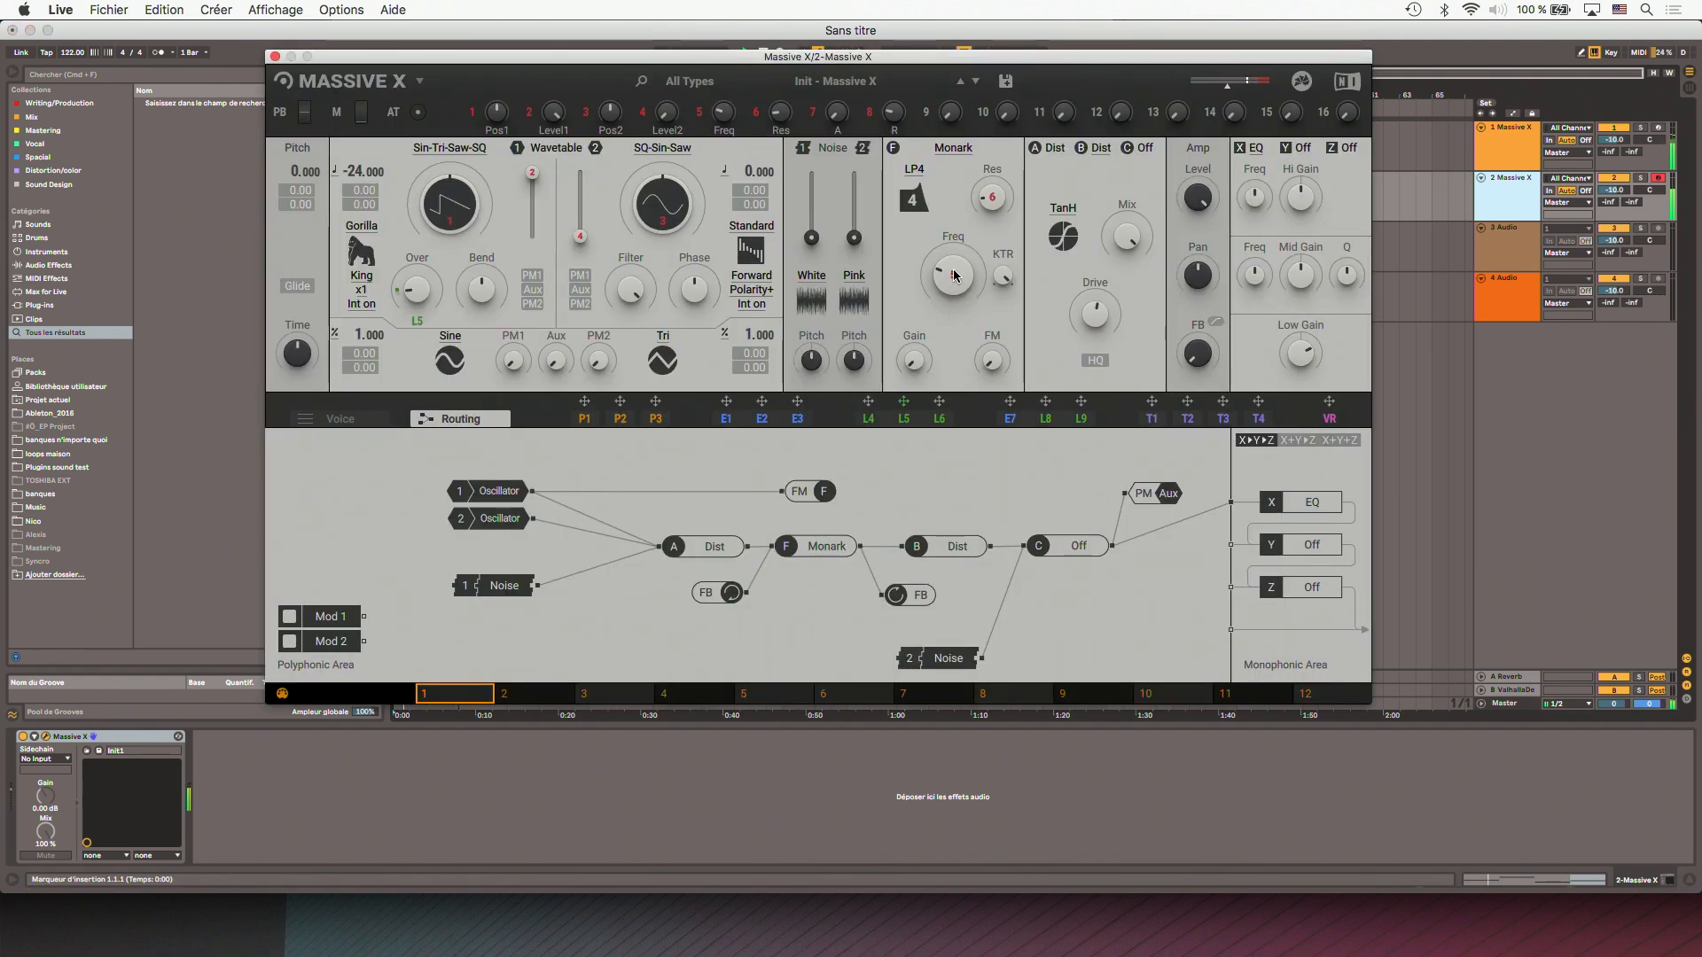
# - Modulate the Monark filter frequency with LFO L5 in track 2's Massive X and close its window
pyautogui.moveTo(867, 400); pyautogui.dragTo(954, 316)
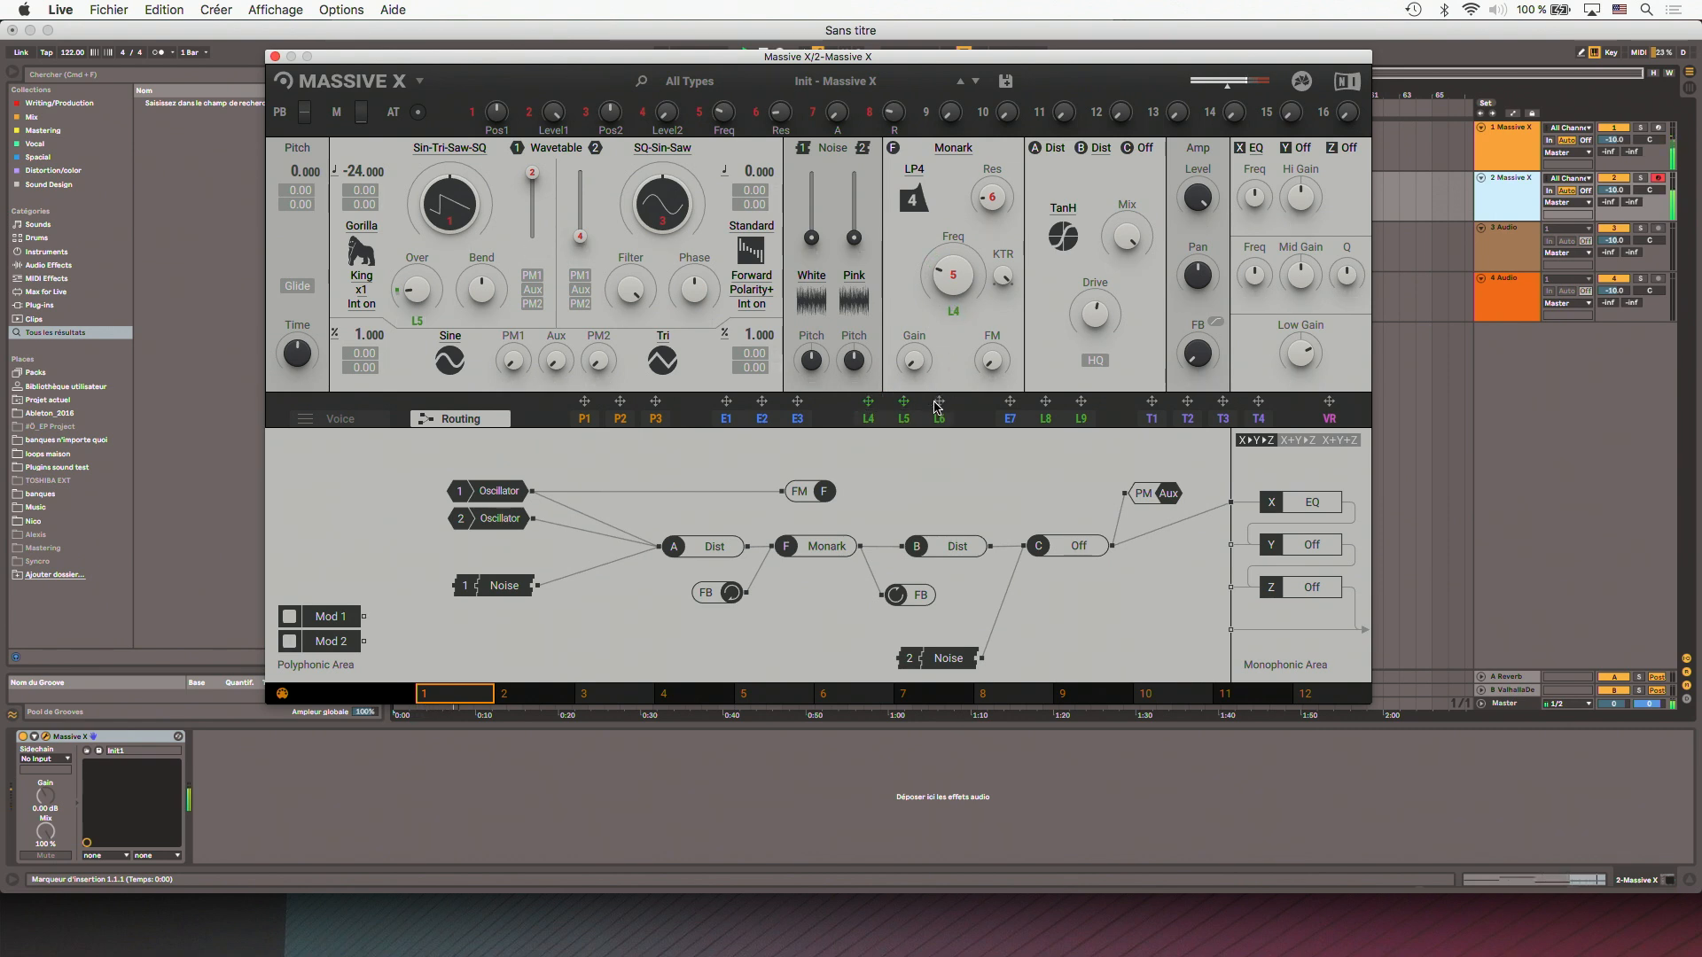
pyautogui.moveTo(903, 400); pyautogui.dragTo(952, 312)
pyautogui.click(275, 57)
# - Bring up track 1's Massive X and draw high flat steps over the second half of bar 2 in performer P2
pyautogui.click(404, 239)
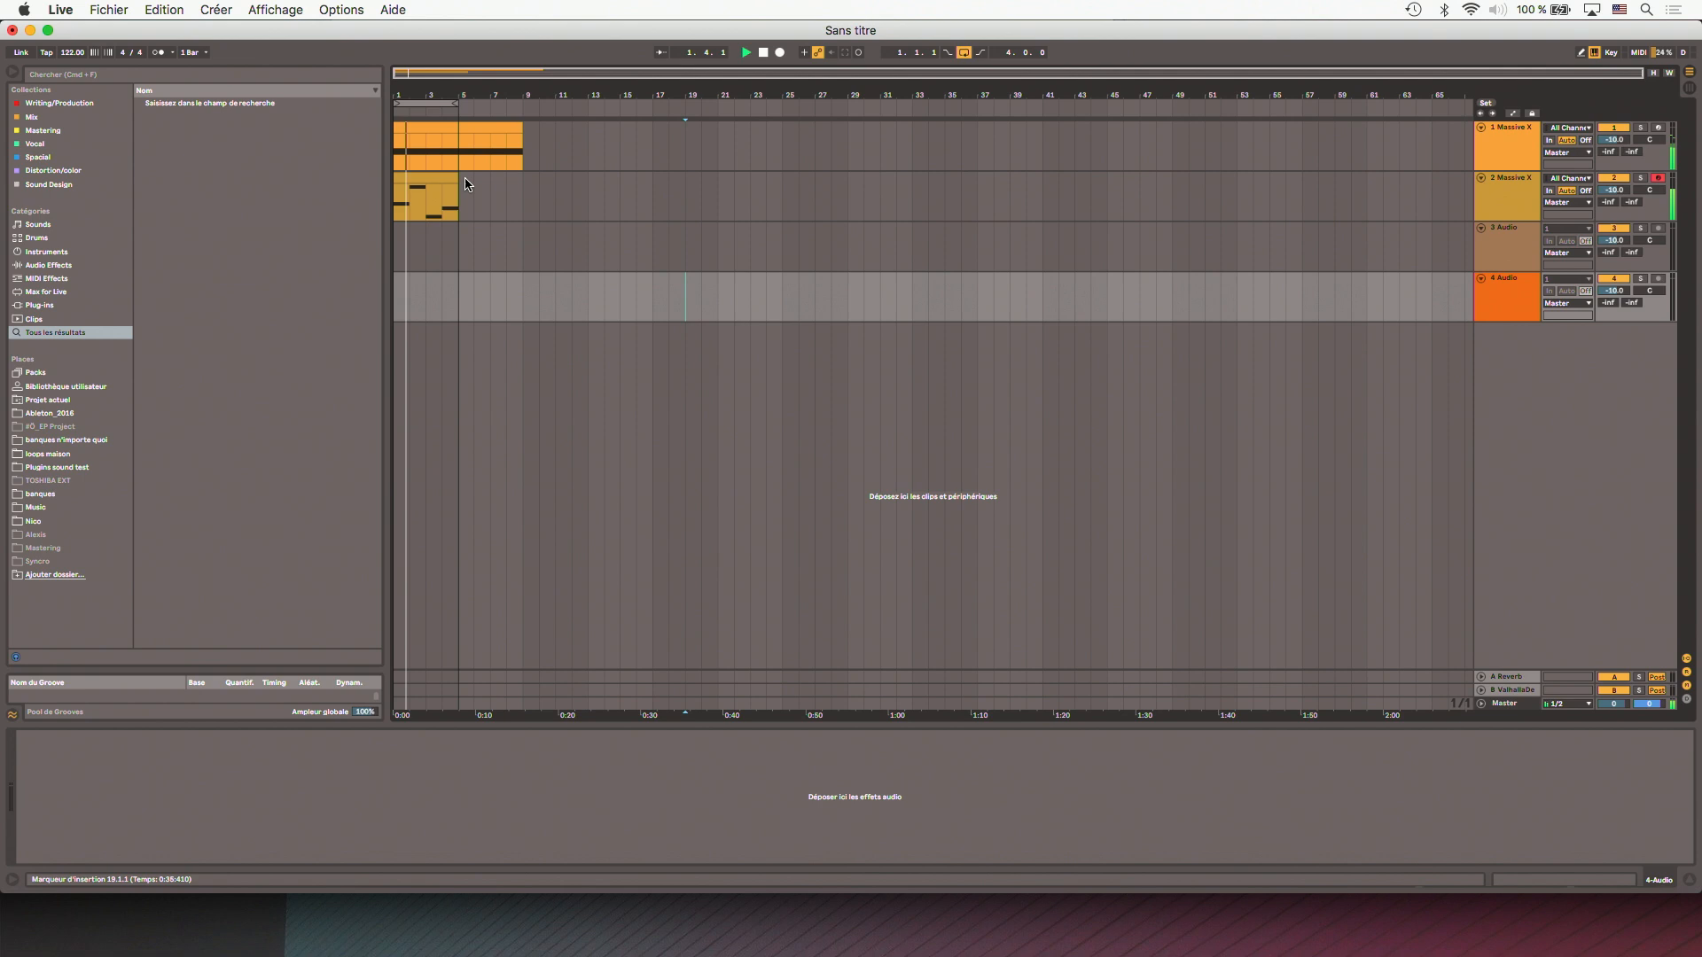
pyautogui.scroll(5, 401, 234)
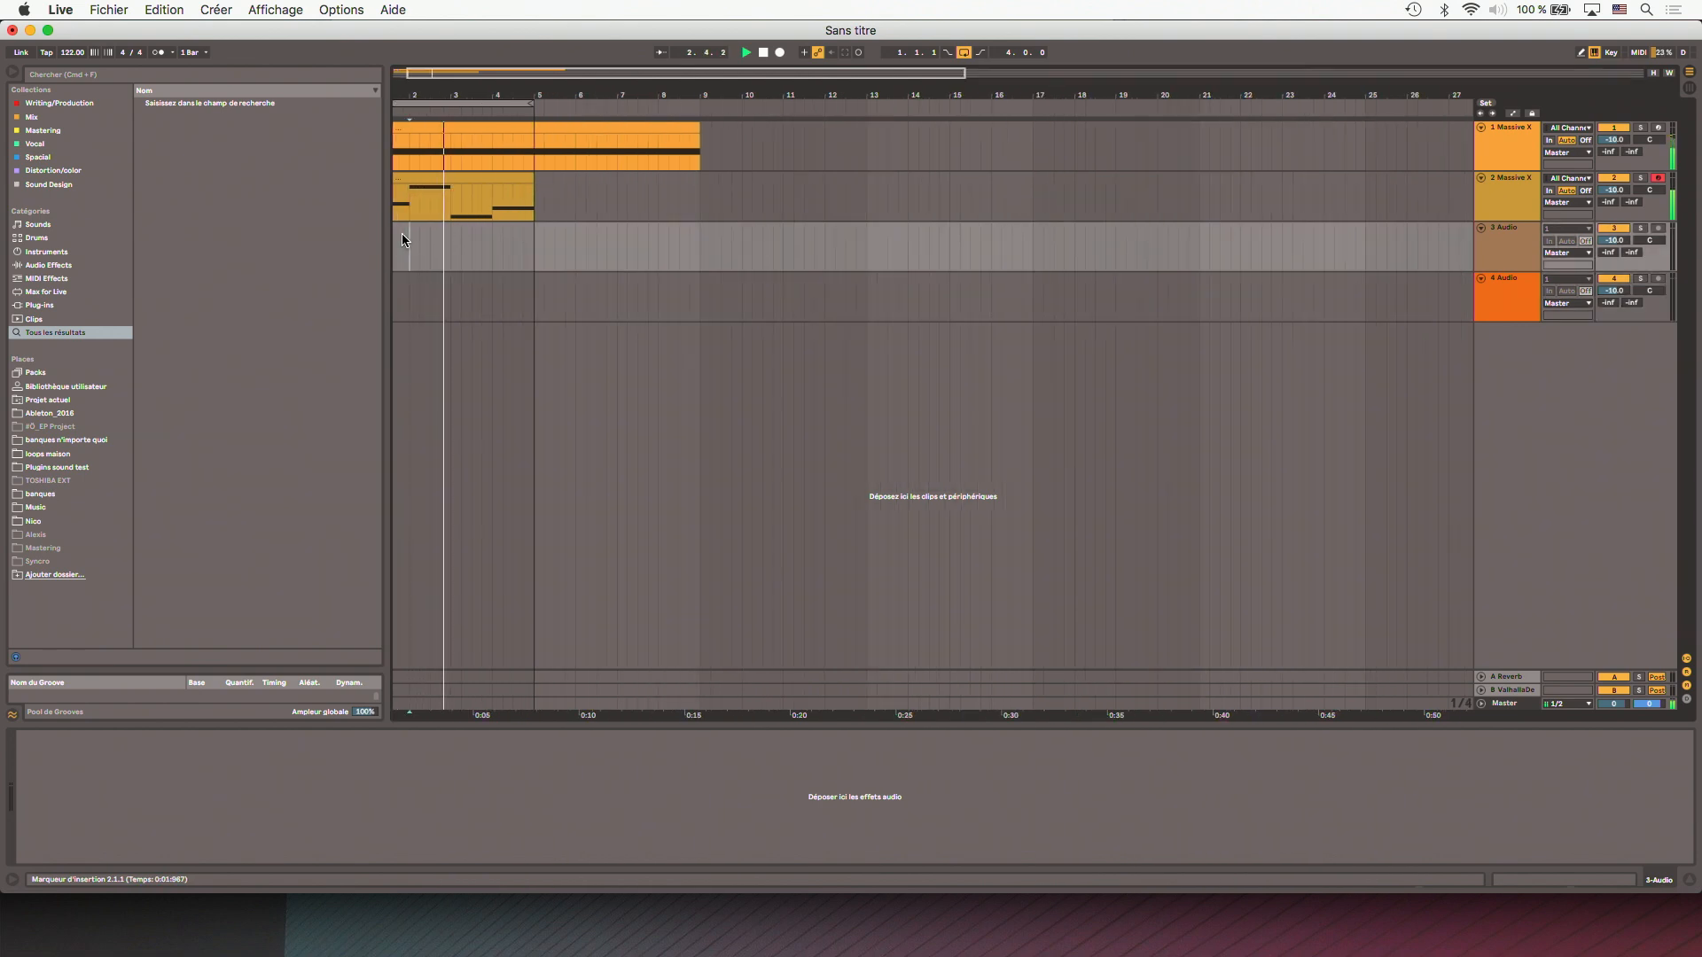
pyautogui.click(402, 129)
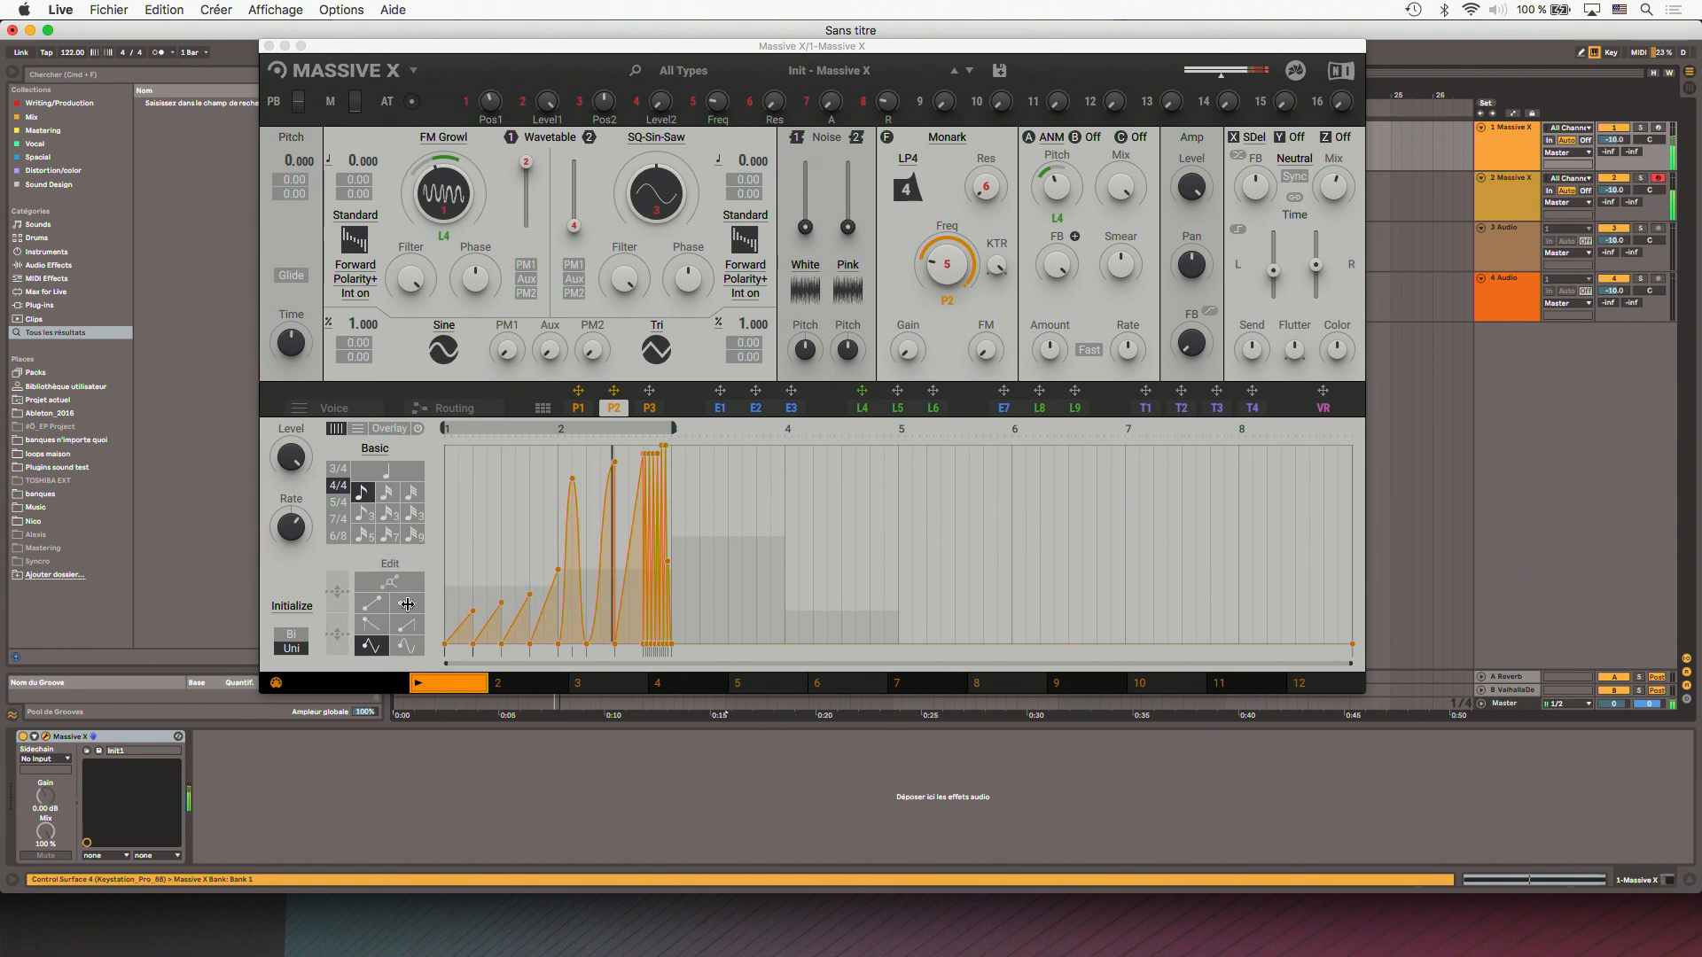
pyautogui.click(407, 602)
pyautogui.moveTo(618, 462)
pyautogui.mouseDown()
pyautogui.moveTo(654, 492)
pyautogui.moveTo(667, 450)
pyautogui.mouseUp()
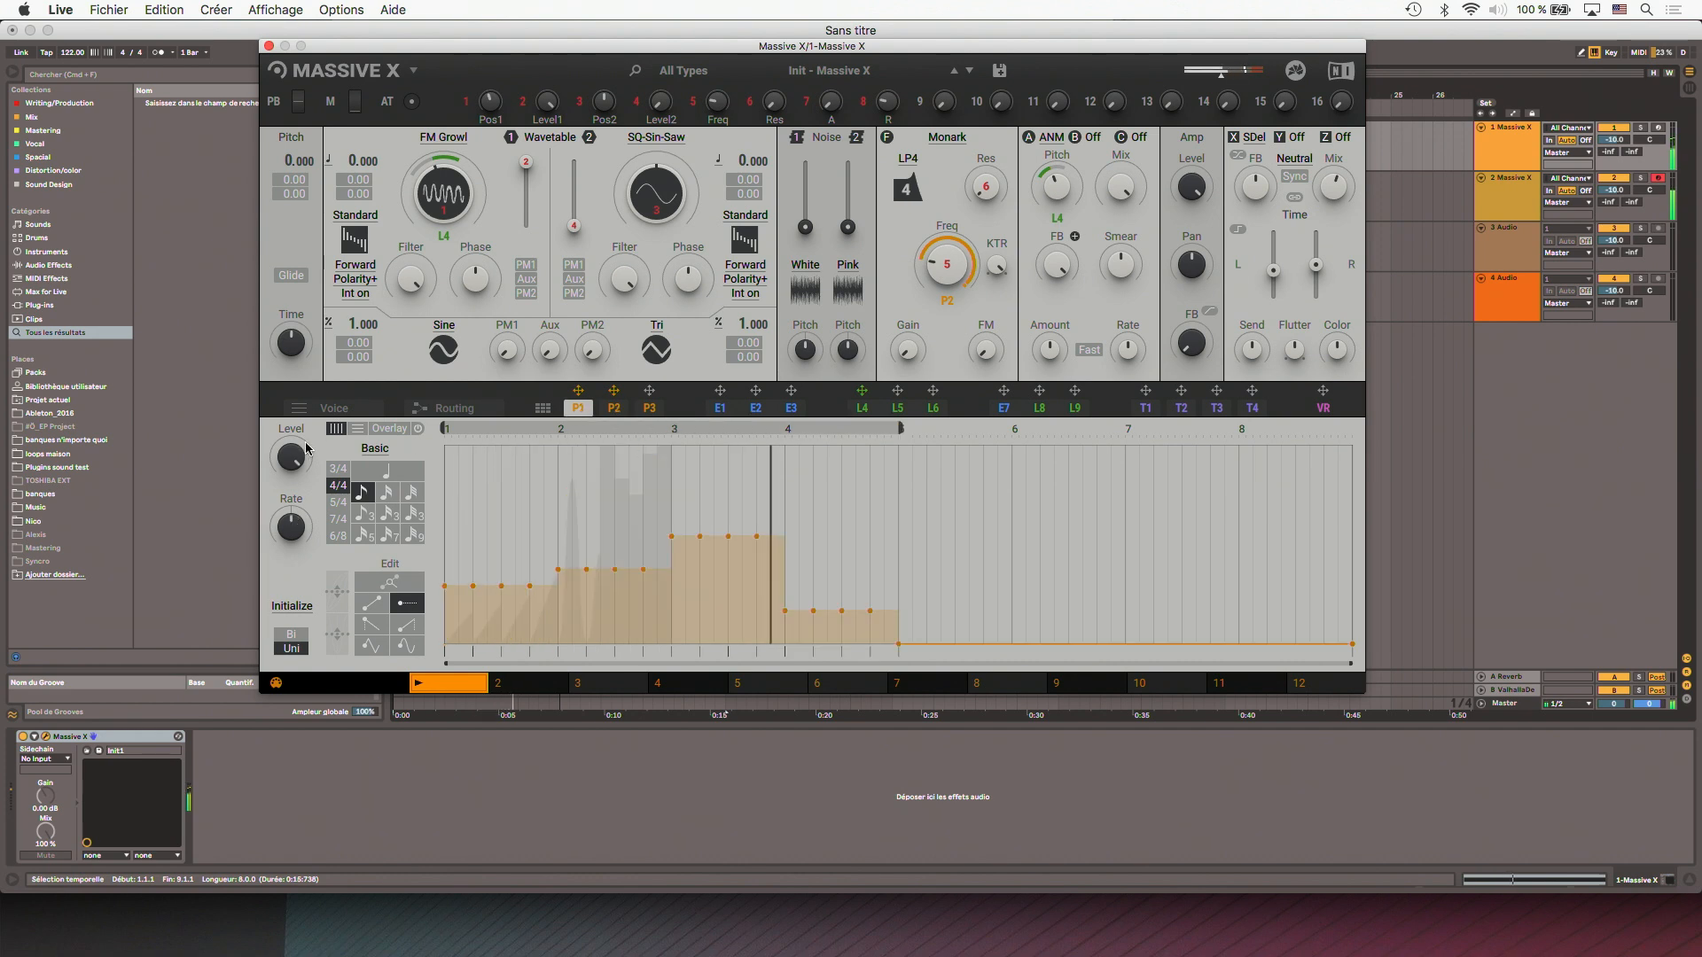
# - Set the voice harmonization chord set of track 1's Massive X to Minor Yo Set and close its window
pyautogui.click(351, 409)
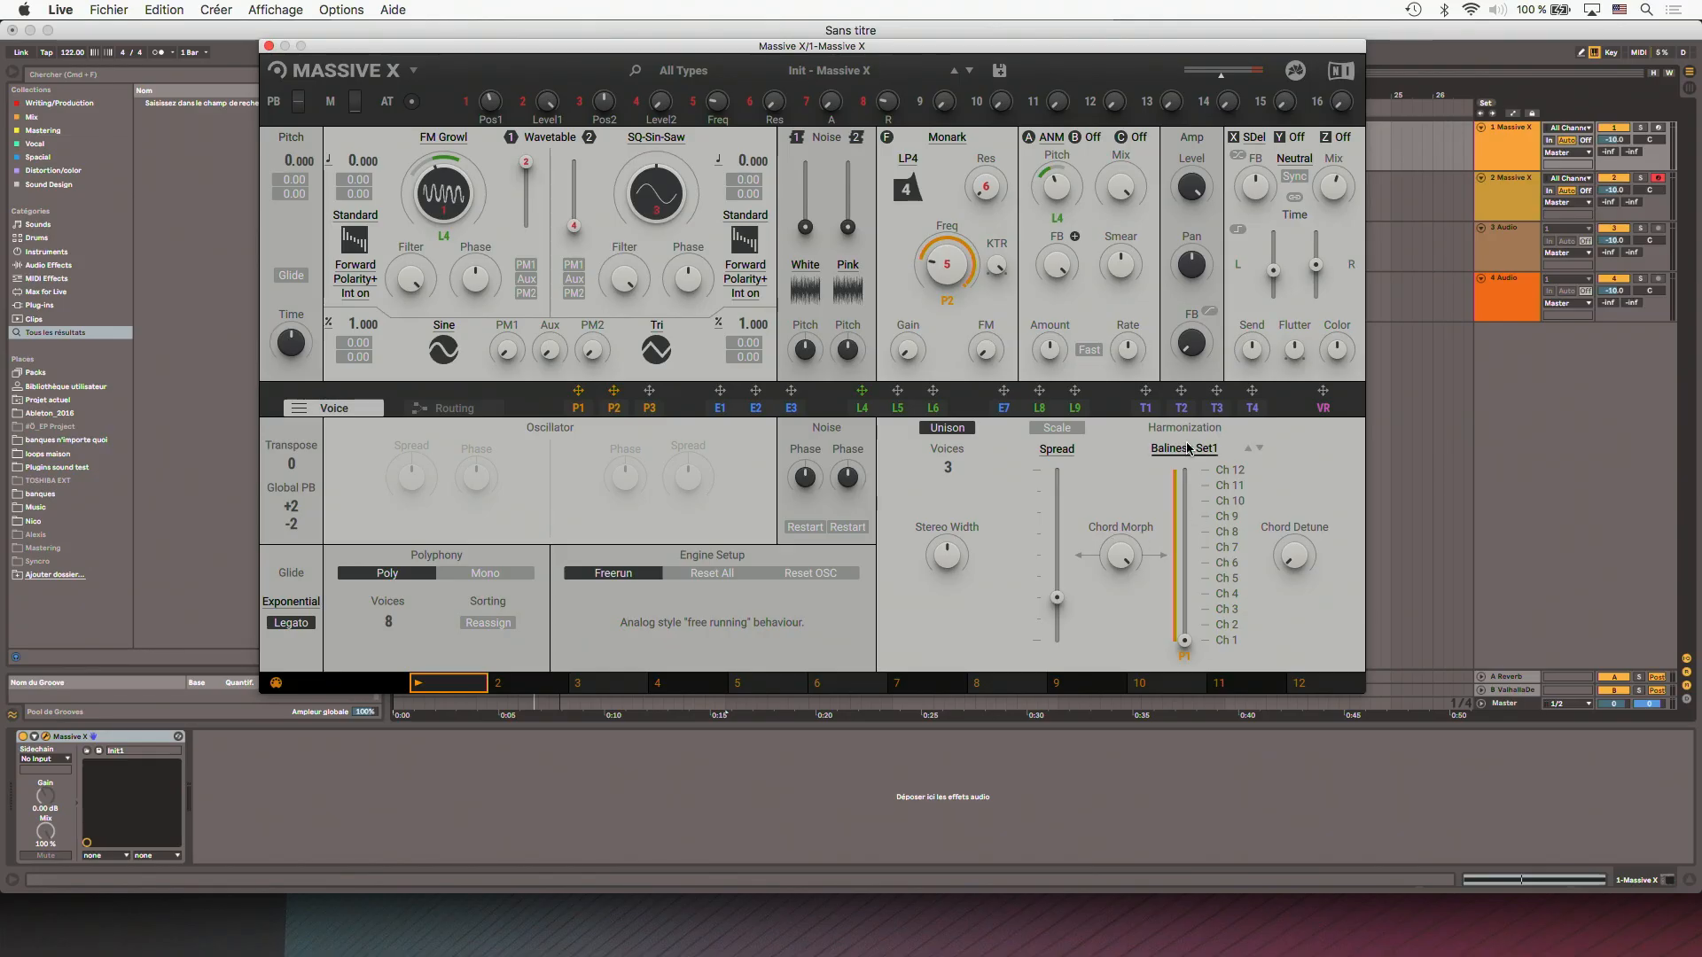
pyautogui.click(1186, 448)
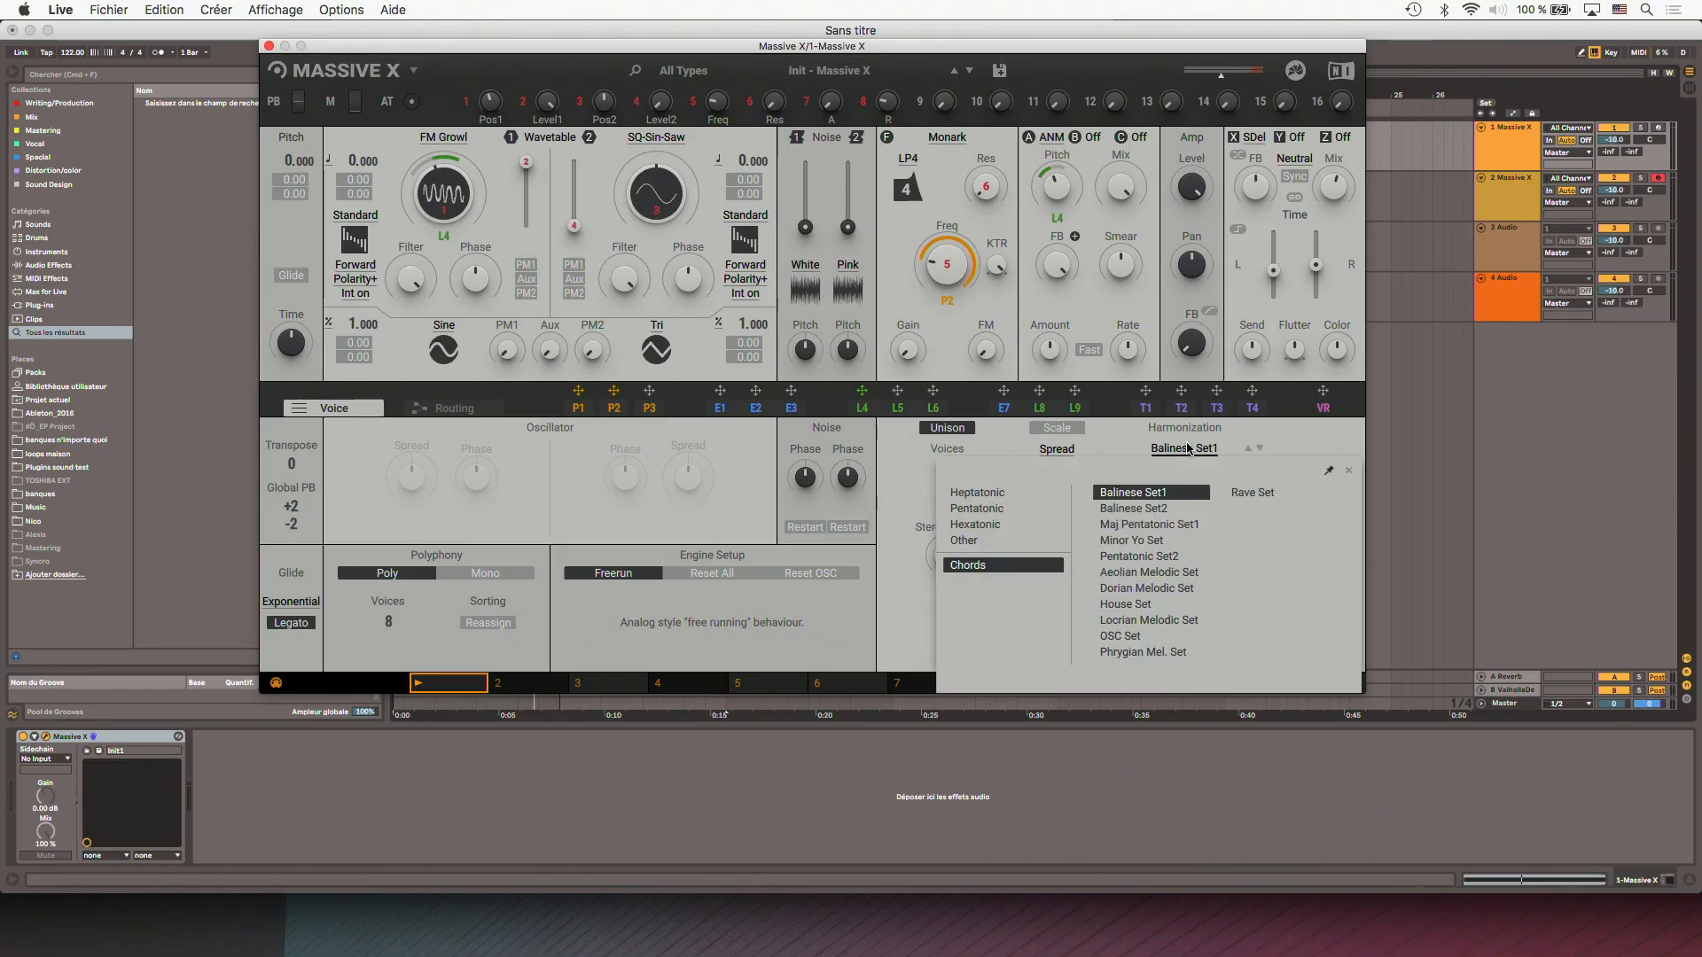
pyautogui.click(1143, 542)
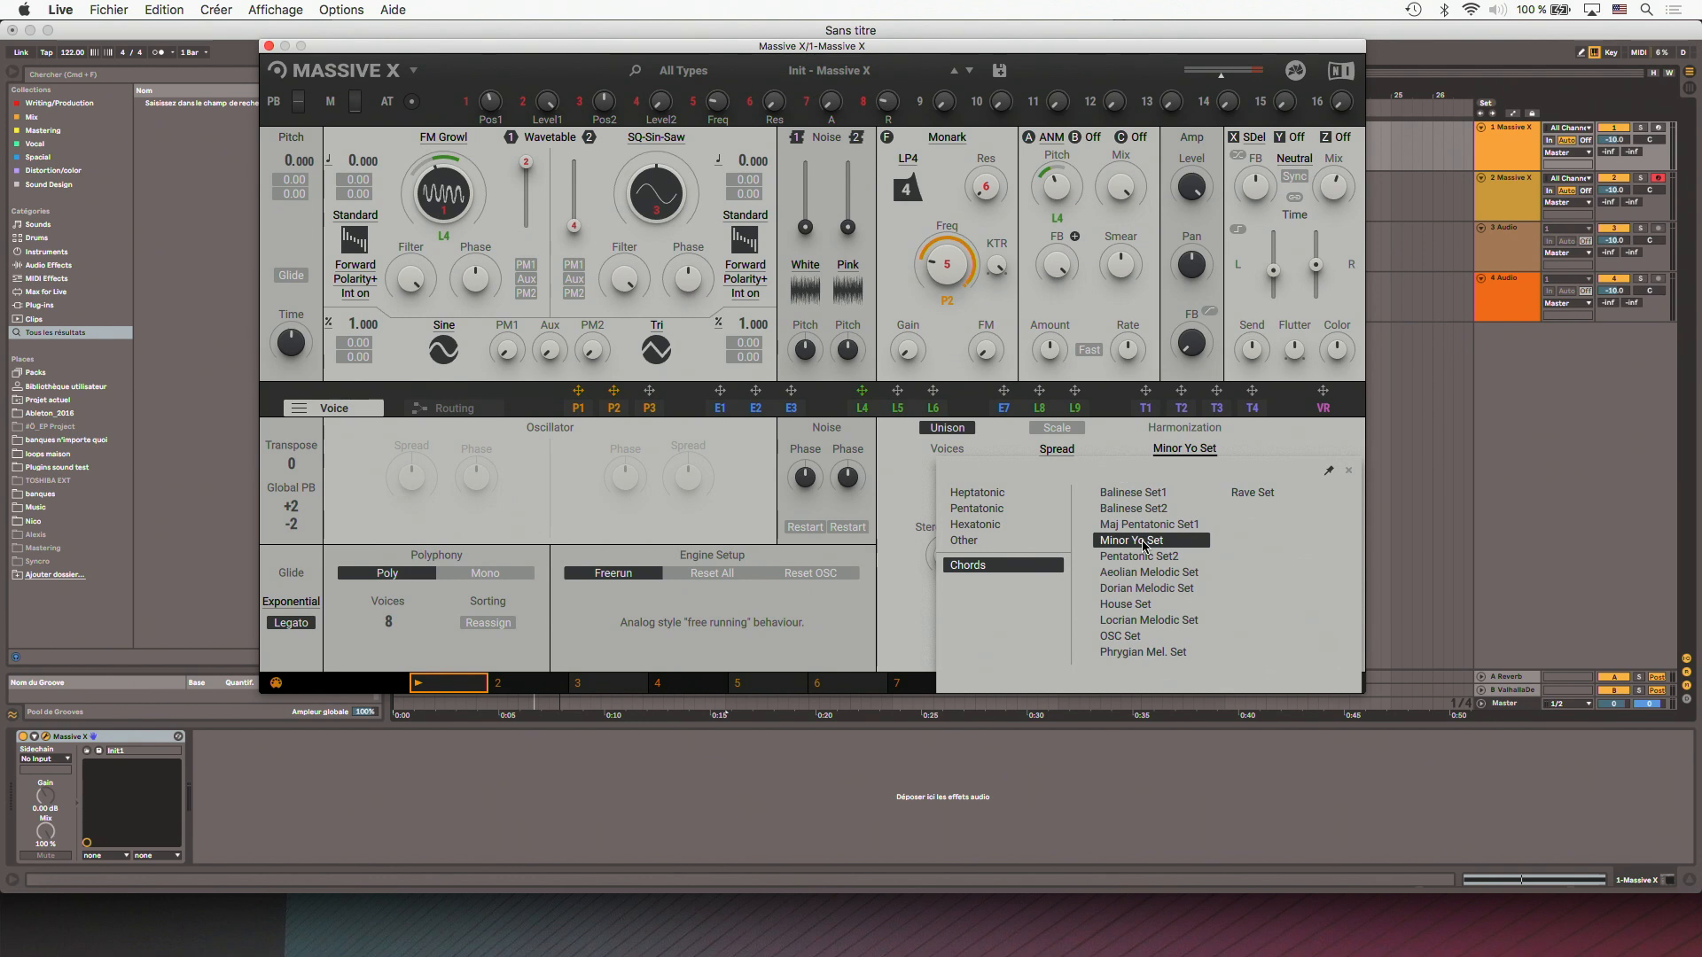
pyautogui.click(1130, 432)
pyautogui.click(1037, 26)
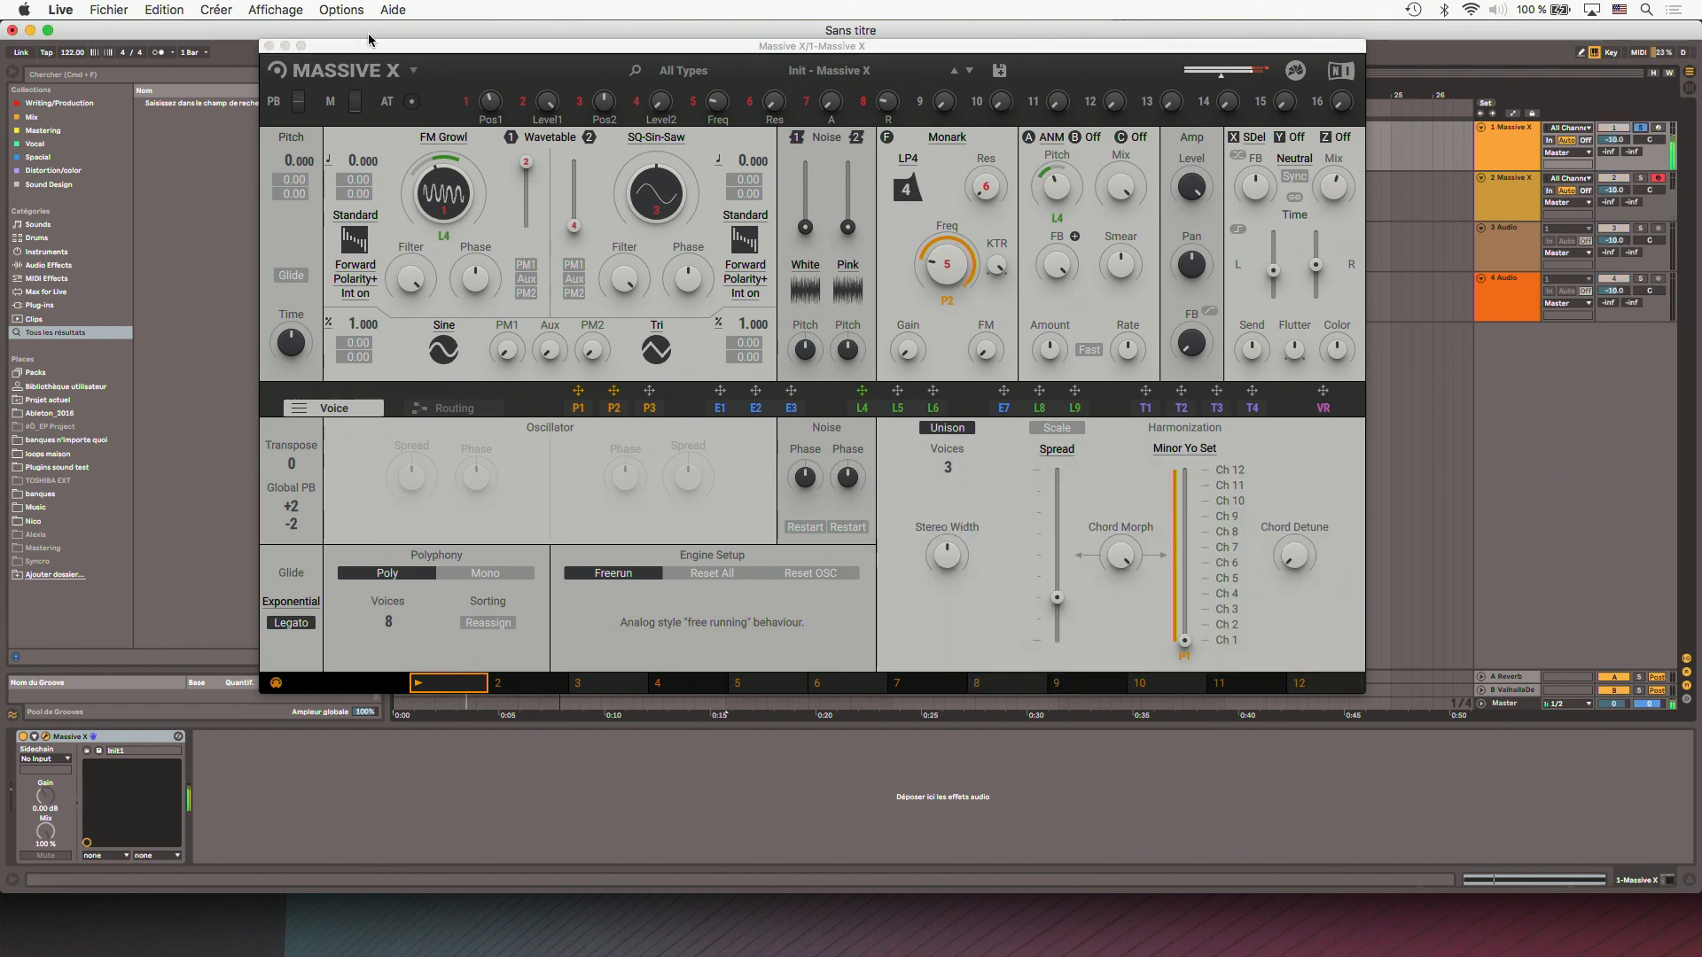
pyautogui.click(269, 45)
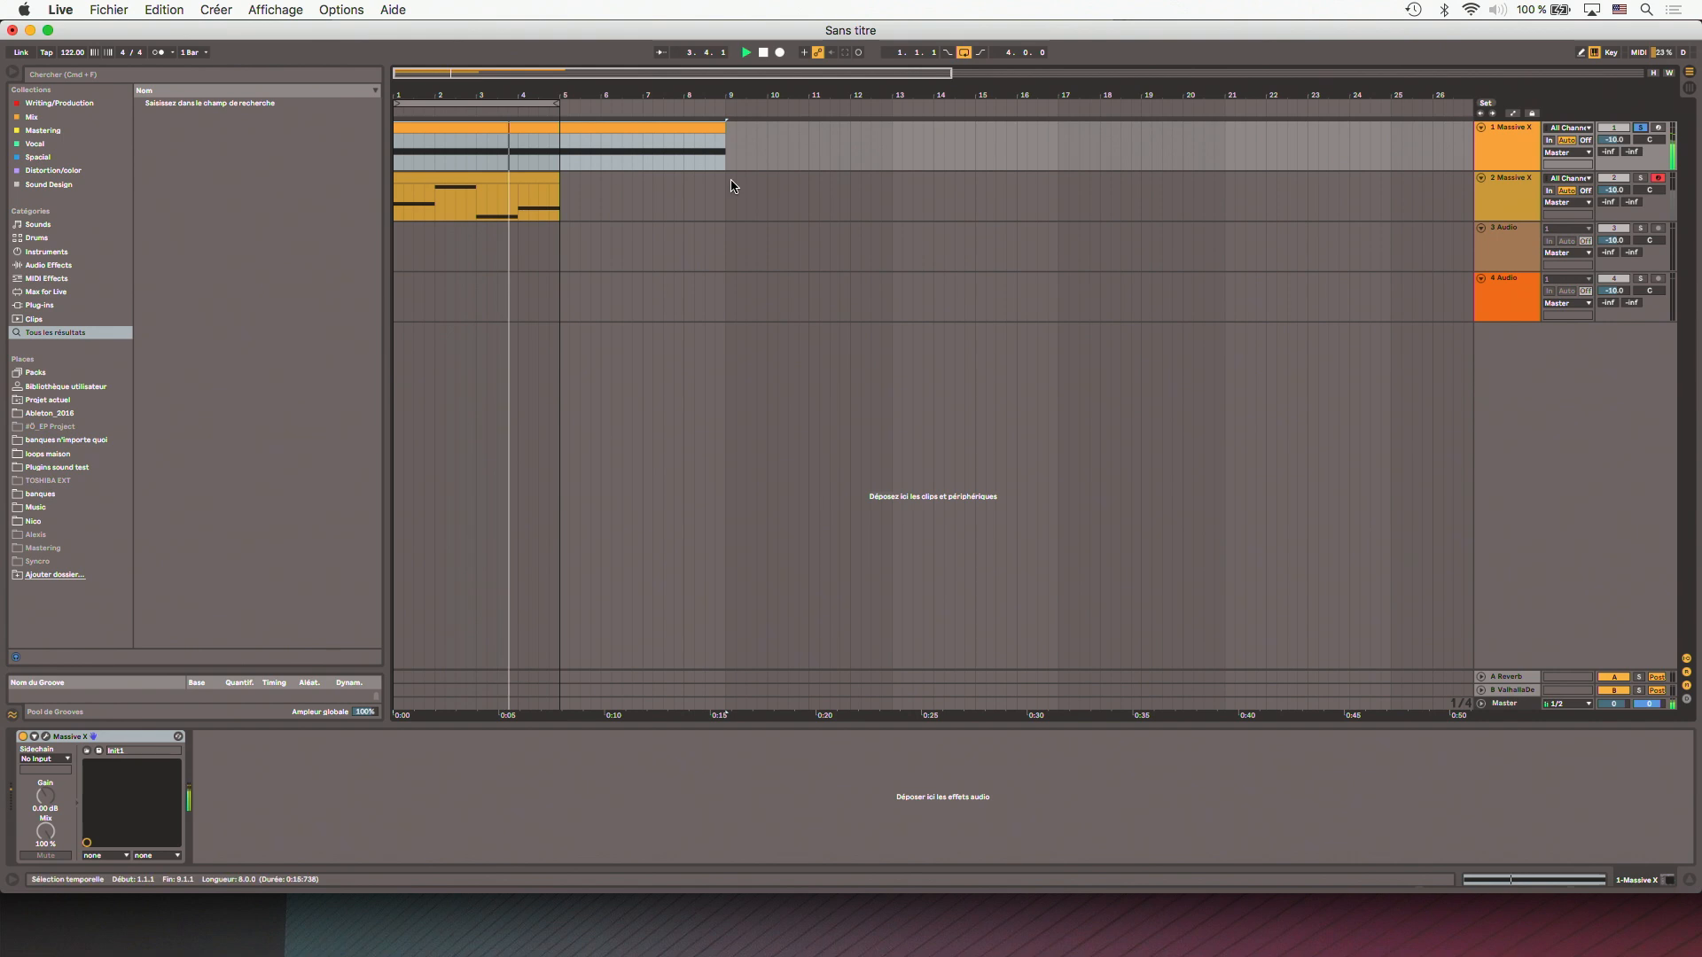
# - Move track 2's clip just past bar 5 and lengthen a D#2 note across bar 1 of a new four-bar clip
pyautogui.moveTo(535, 178); pyautogui.dragTo(714, 189)
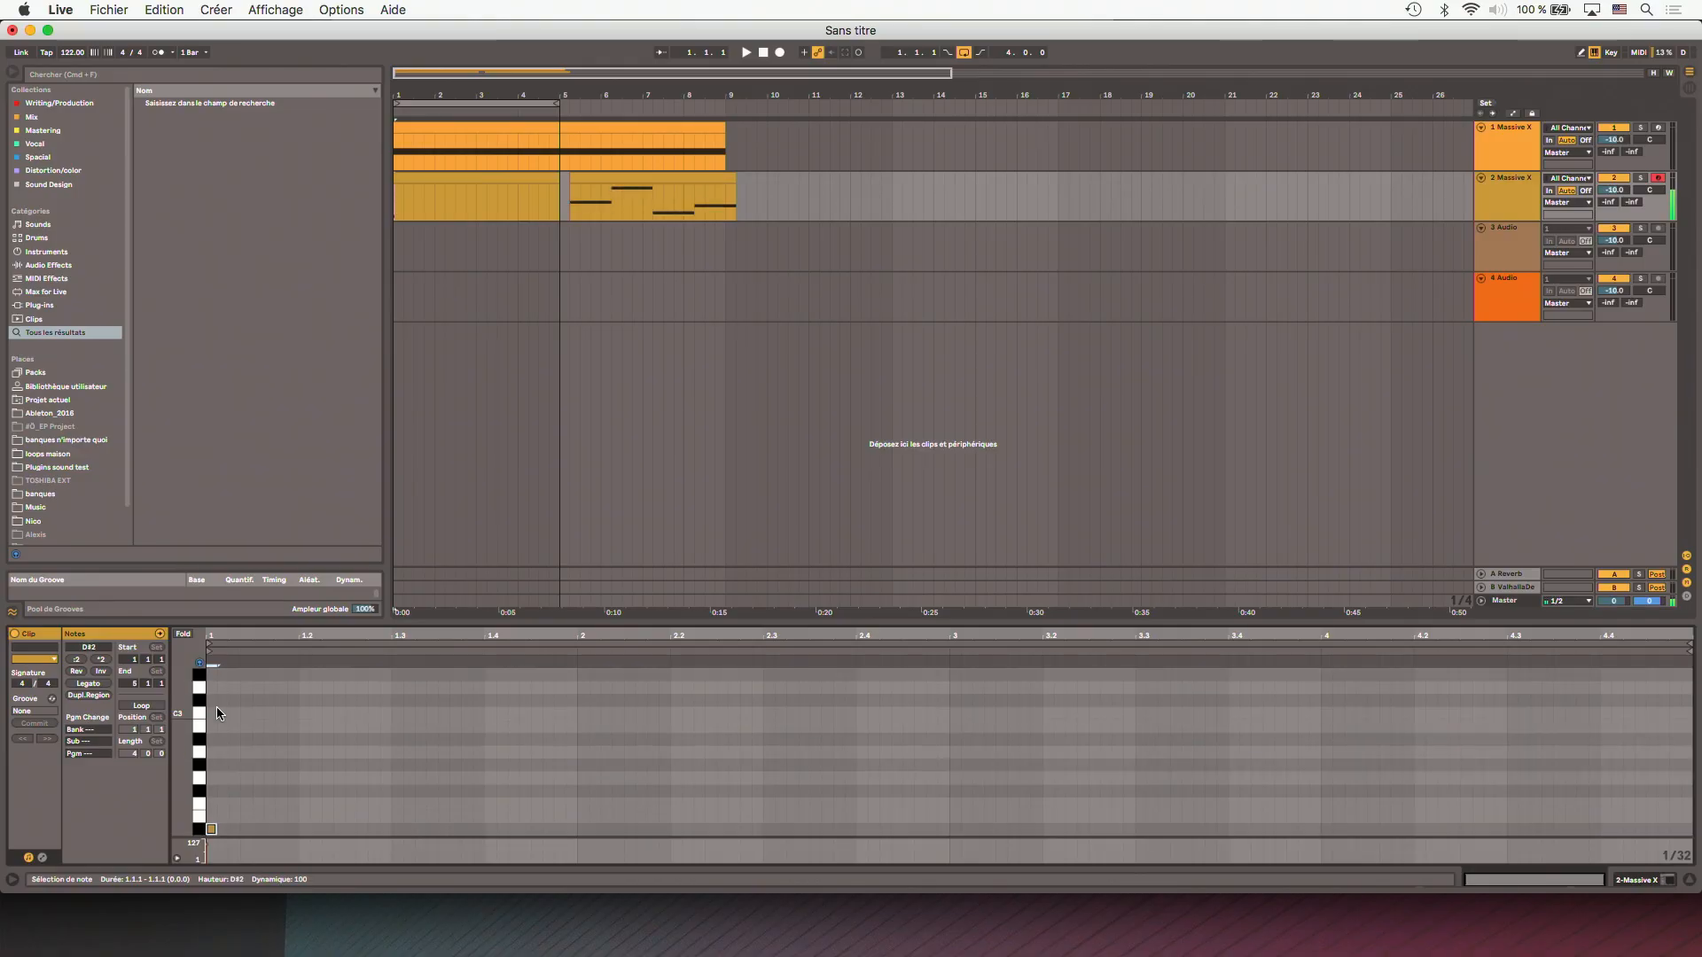
pyautogui.press('Right')
pyautogui.press('Right')
pyautogui.press('Right')
pyautogui.press('Right')
pyautogui.press('Right')
pyautogui.press('Right')
pyautogui.press('Right')
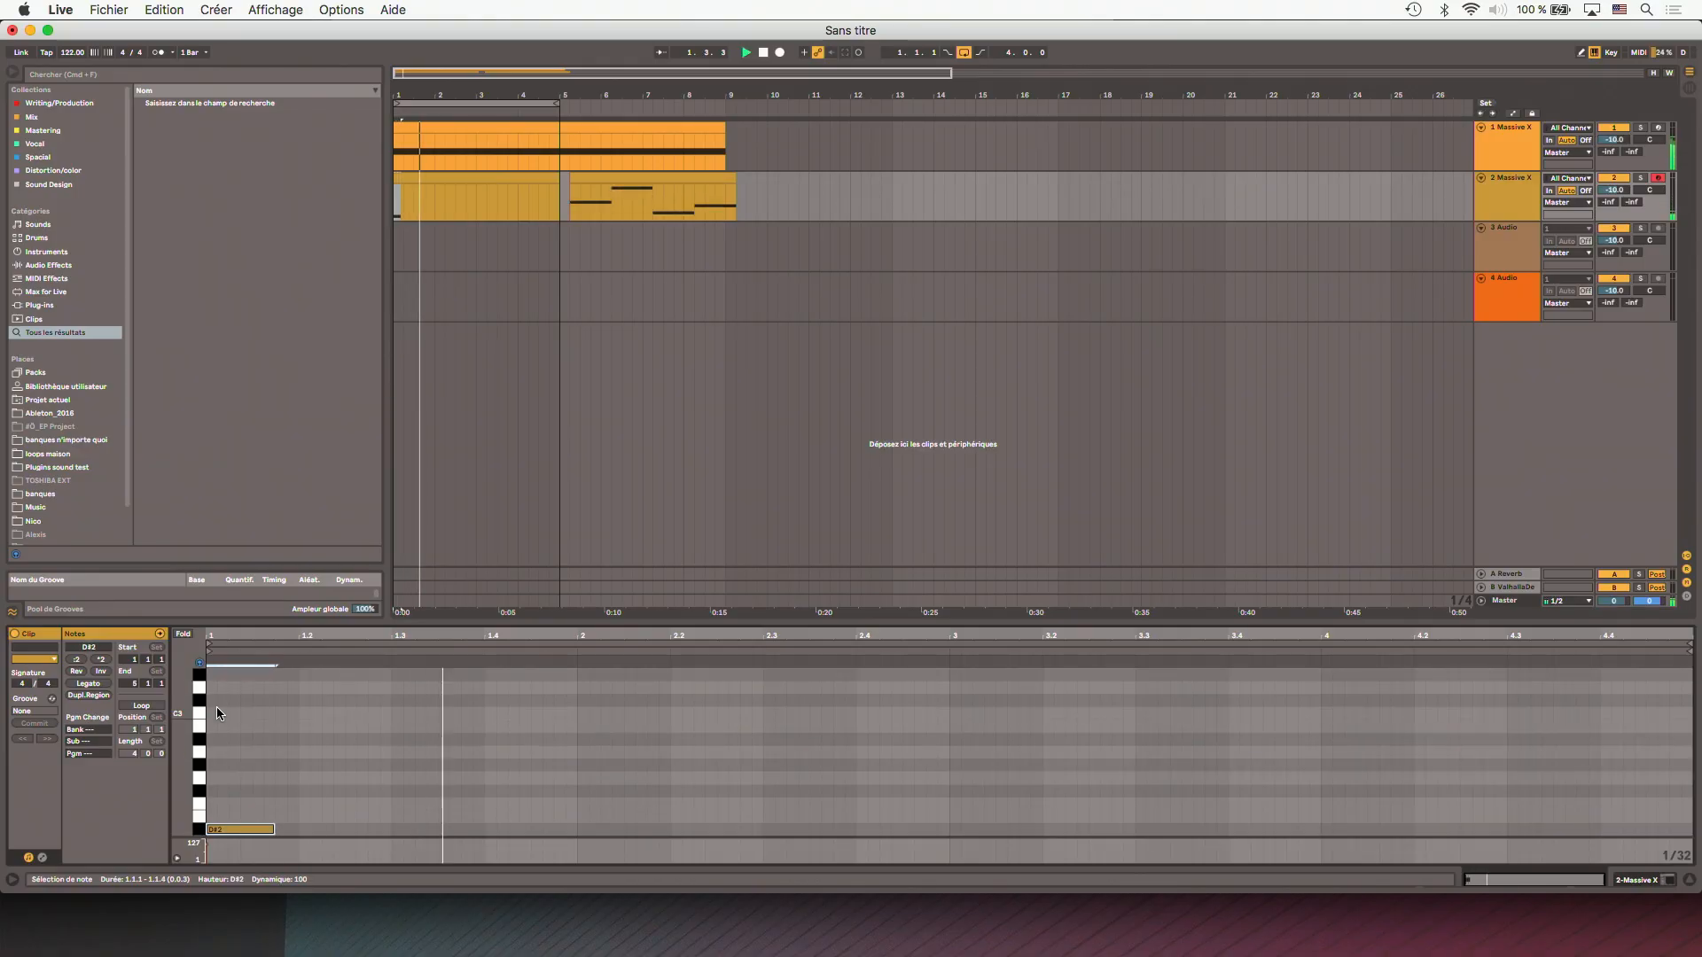
pyautogui.press('space')
pyautogui.hotkey('shift', 'Right')
pyautogui.hotkey('shift', 'Right')
pyautogui.hotkey('shift', 'Right')
pyautogui.hotkey('shift', 'Right')
pyautogui.hotkey('shift', 'Right')
pyautogui.hotkey('shift', 'Right')
pyautogui.hotkey('shift', 'Right')
pyautogui.hotkey('shift', 'Right')
pyautogui.hotkey('shift', 'Right')
pyautogui.hotkey('shift', 'Right')
pyautogui.hotkey('shift', 'Right')
pyautogui.hotkey('shift', 'Right')
pyautogui.hotkey('shift', 'Right')
pyautogui.hotkey('shift', 'Right')
pyautogui.hotkey('shift', 'Right')
pyautogui.hotkey('shift', 'Right')
pyautogui.hotkey('shift', 'Right')
pyautogui.hotkey('shift', 'Right')
pyautogui.hotkey('shift', 'Right')
pyautogui.hotkey('shift', 'Right')
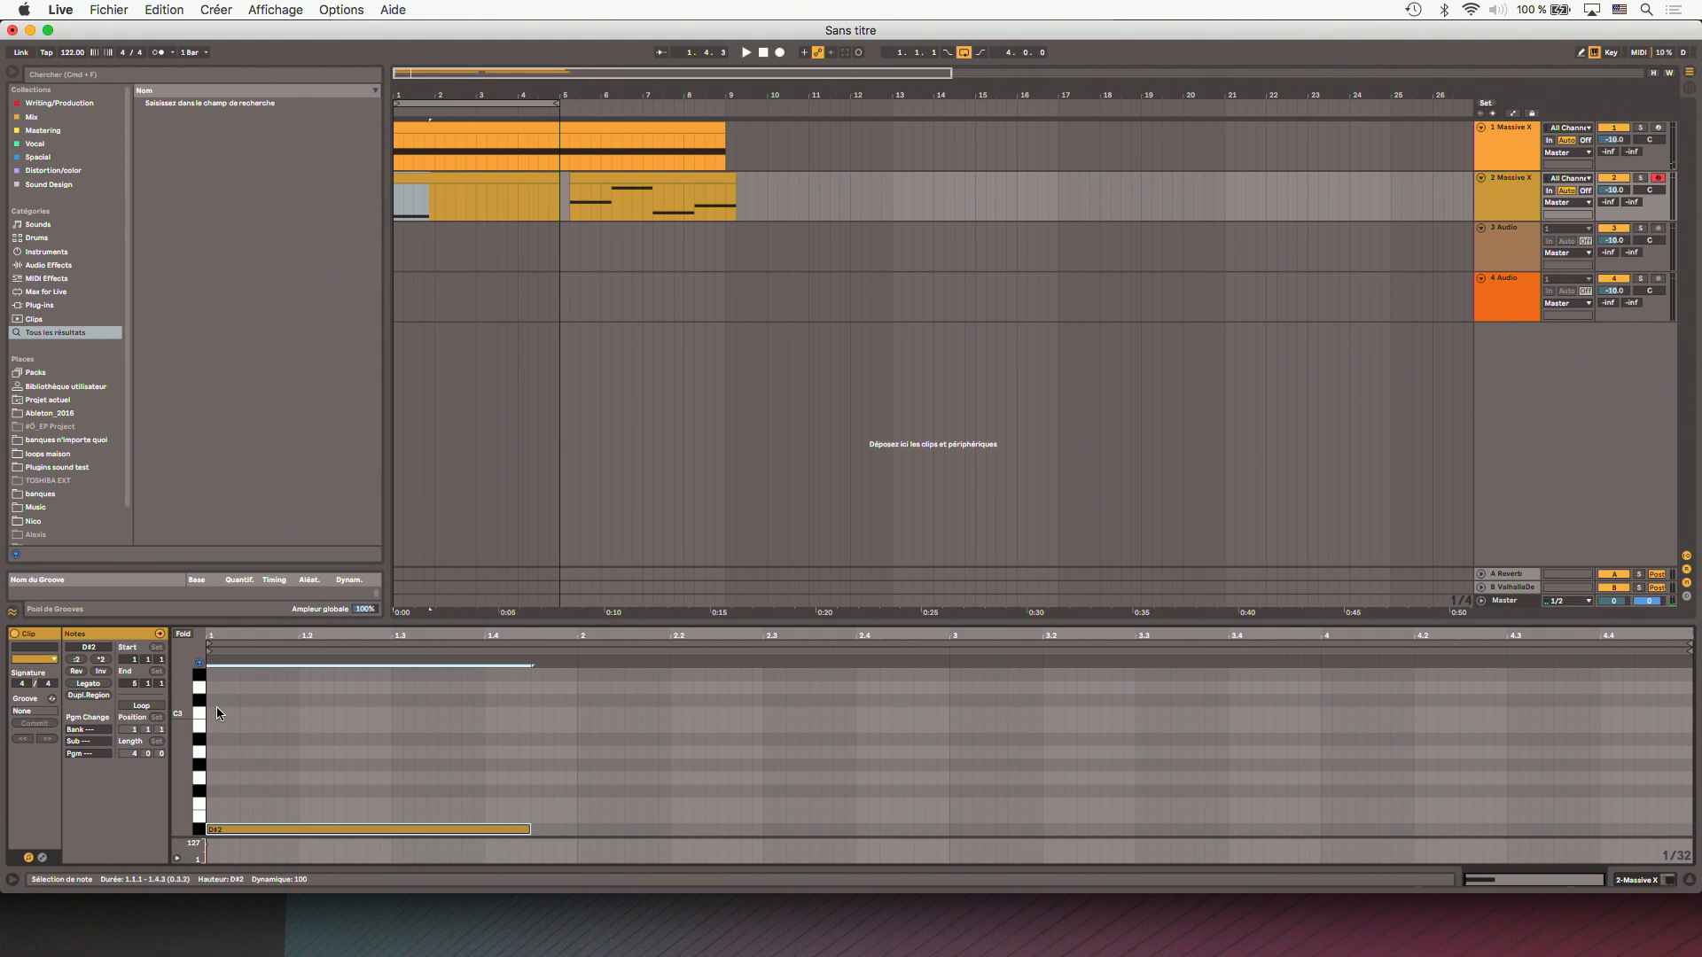
# - Duplicate the D#2 note into bar 2, transpose the copy to G2, and start playback
pyautogui.press('super+d')
pyautogui.press('Up')
pyautogui.press('Up')
pyautogui.press('Up')
pyautogui.press('Up')
pyautogui.press('space')
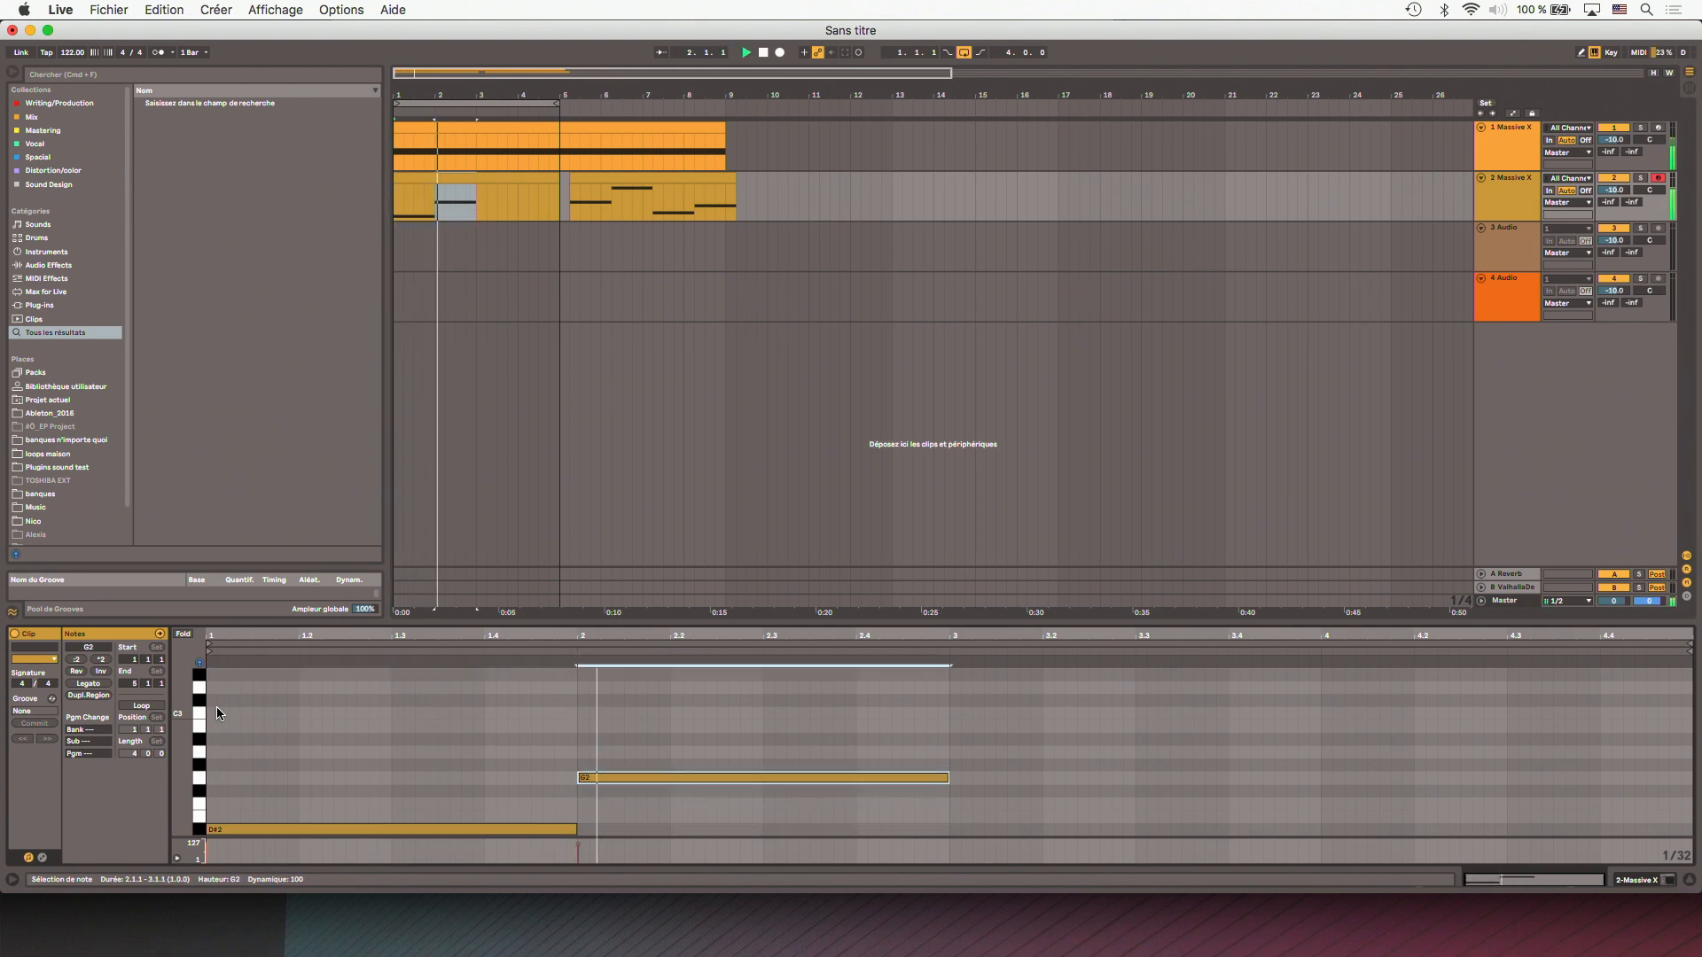
# - Duplicate the note into bars 3 and 4, transposing the copies to C3 and D#2, and play the line
pyautogui.press('super+d')
pyautogui.press('Up')
pyautogui.press('Up')
pyautogui.press('Up')
pyautogui.press('Up')
pyautogui.press('Up')
pyautogui.press('super+d')
pyautogui.press('Down')
pyautogui.press('Down')
pyautogui.press('Down')
pyautogui.press('Down')
pyautogui.press('Down')
pyautogui.press('Down')
pyautogui.press('Down')
pyautogui.press('Down')
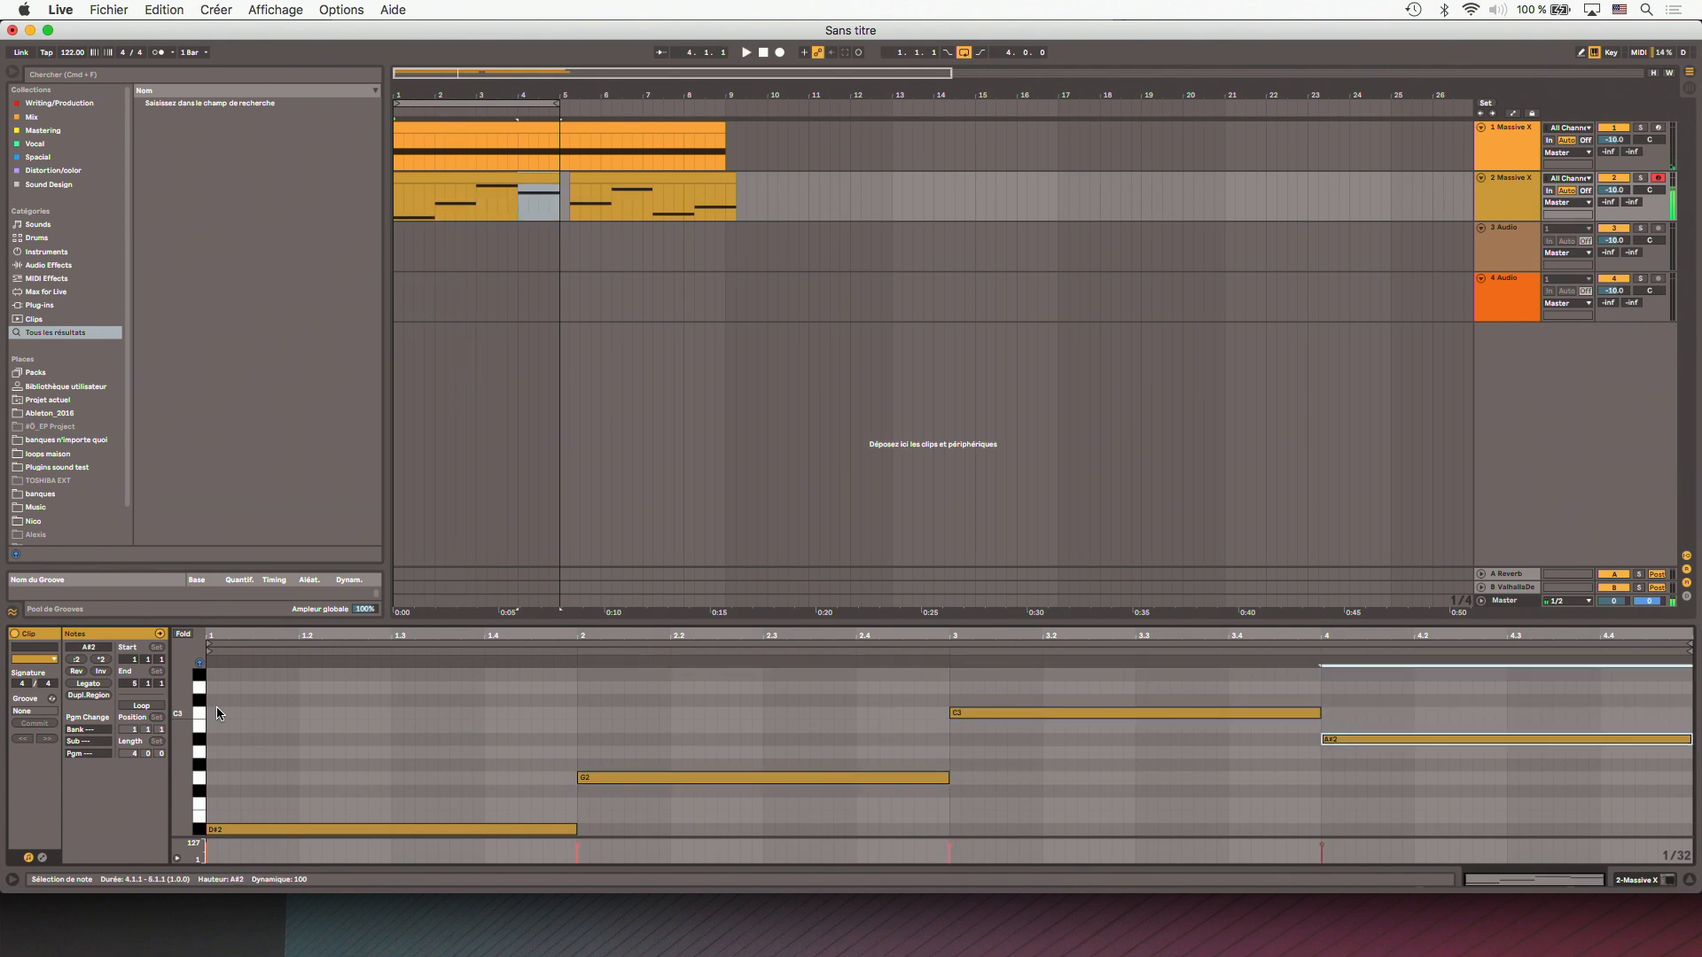
pyautogui.press('Down')
pyautogui.press('space')
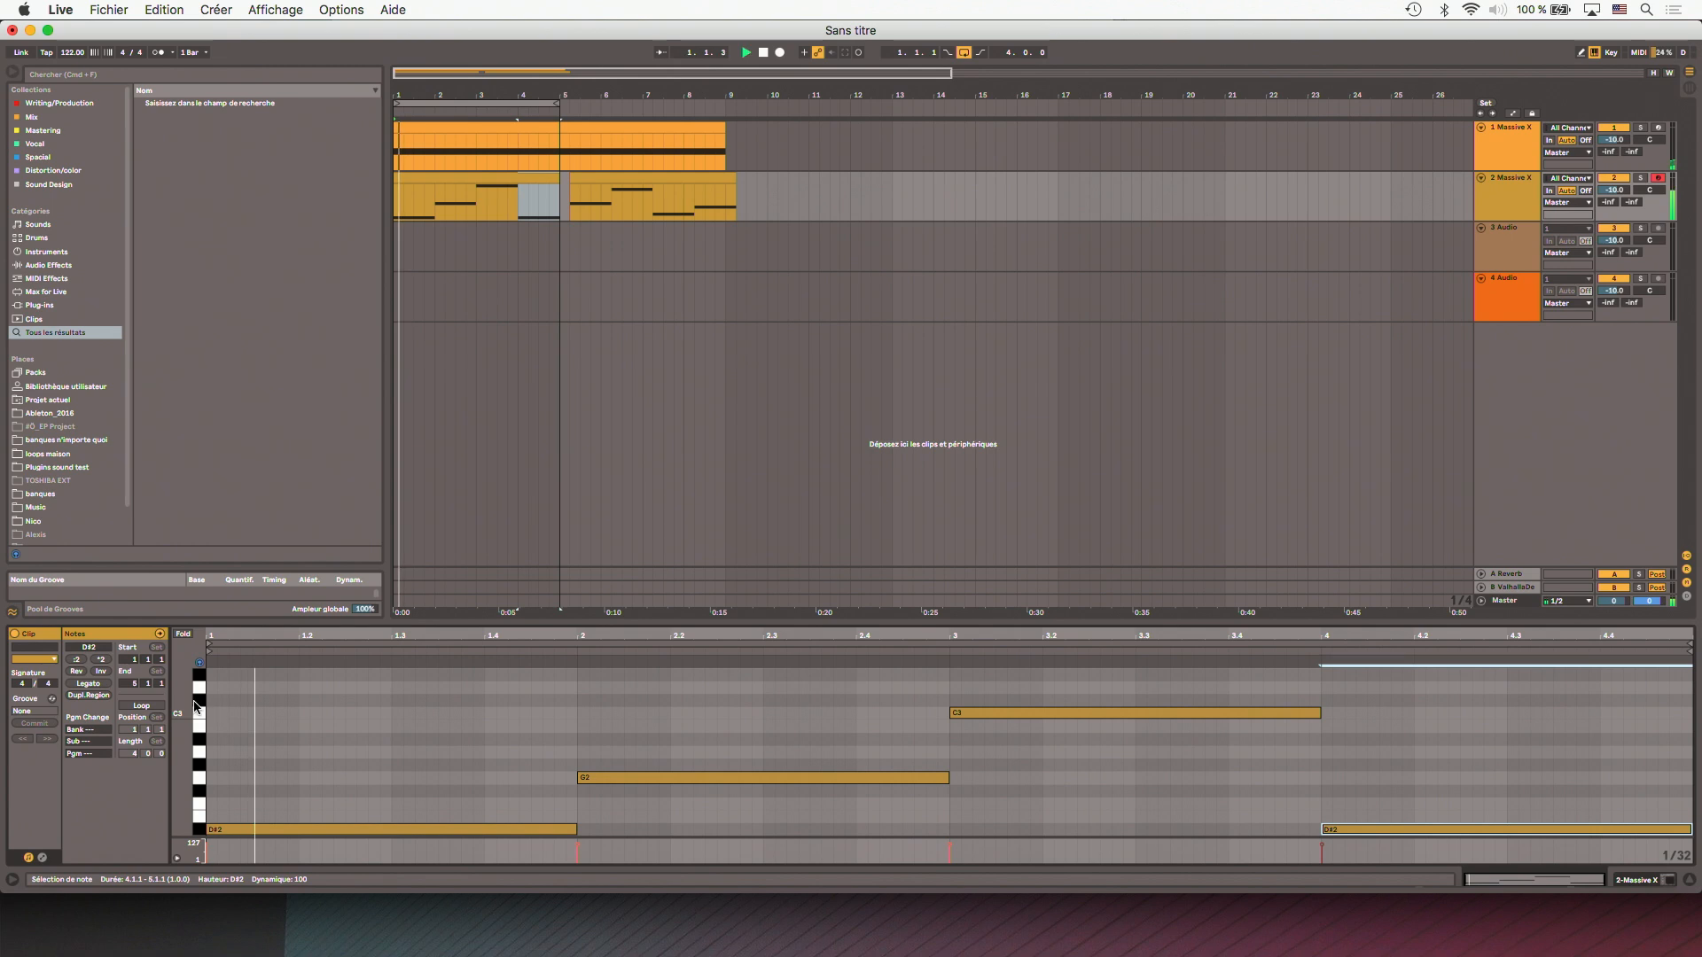
# - Select track 2's new clip during playback and bring up the track's Massive X from its device chain
pyautogui.click(477, 221)
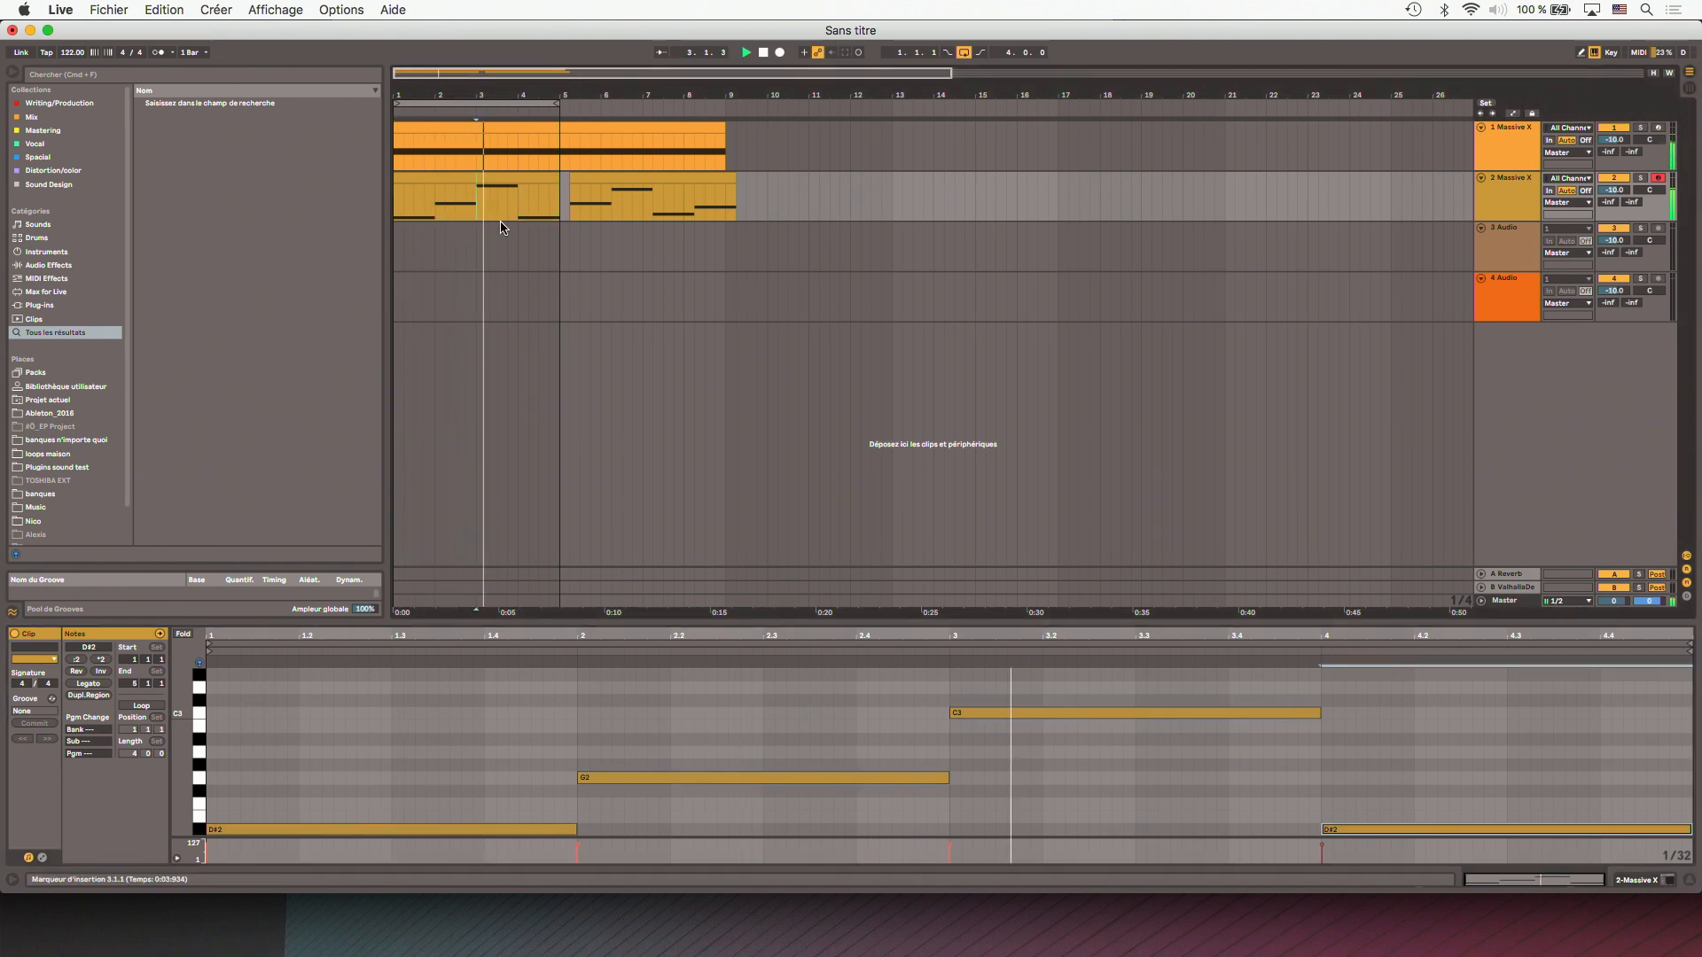
pyautogui.click(522, 217)
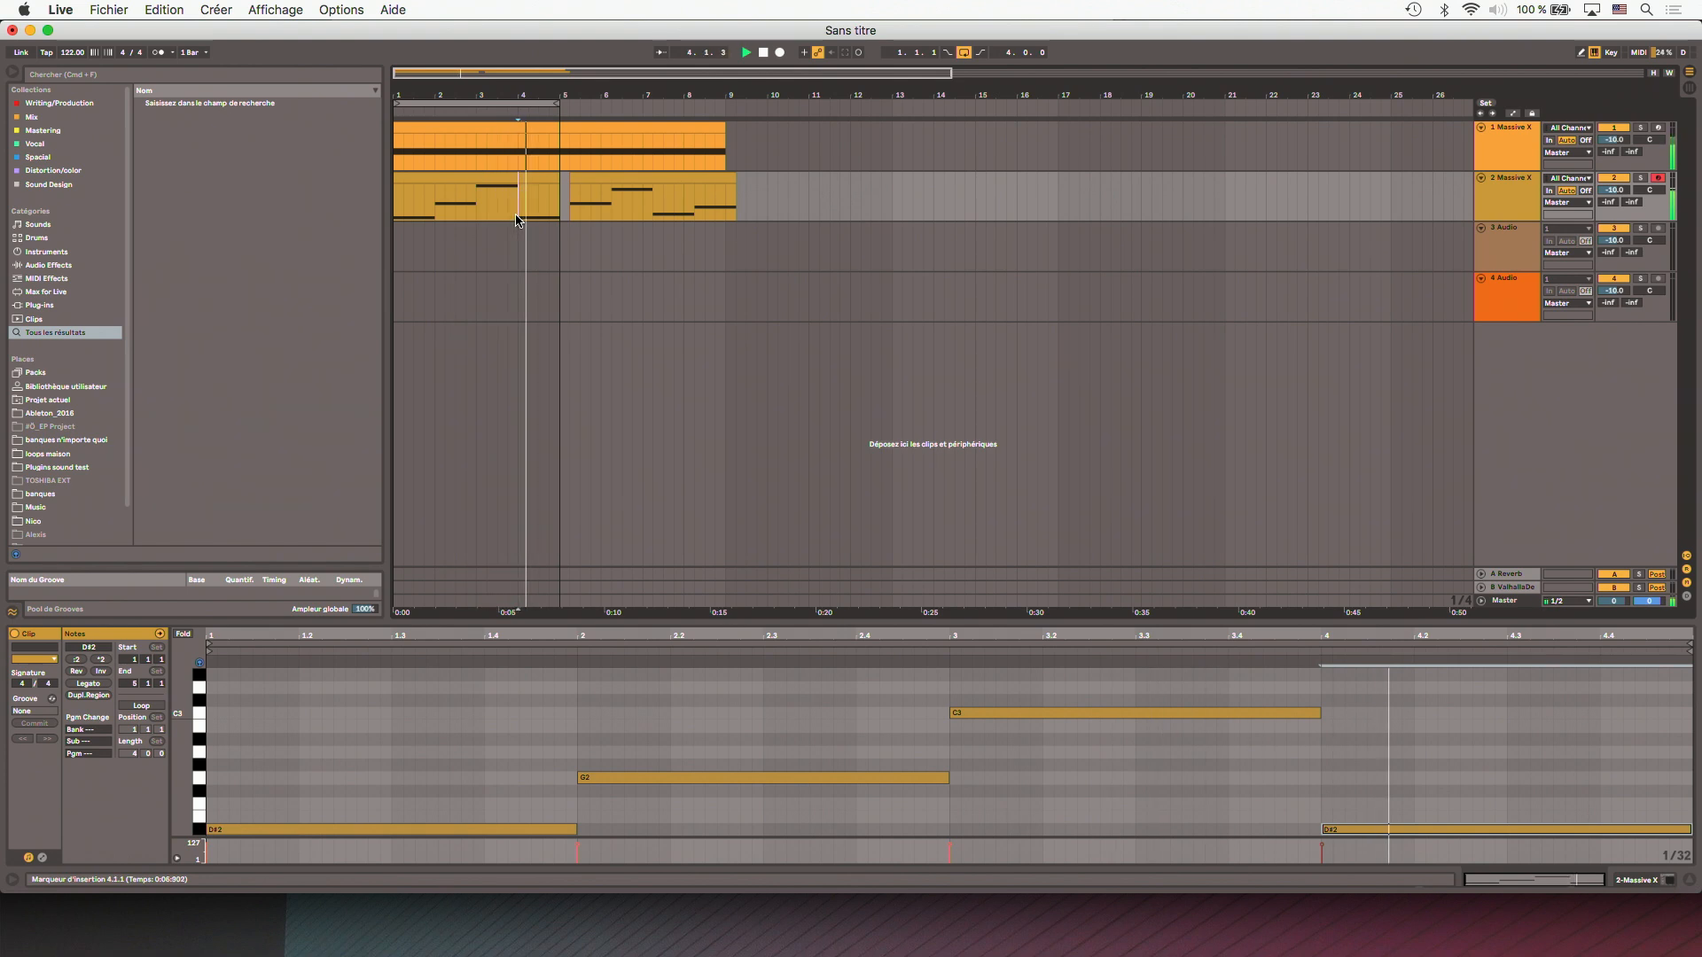
pyautogui.click(528, 179)
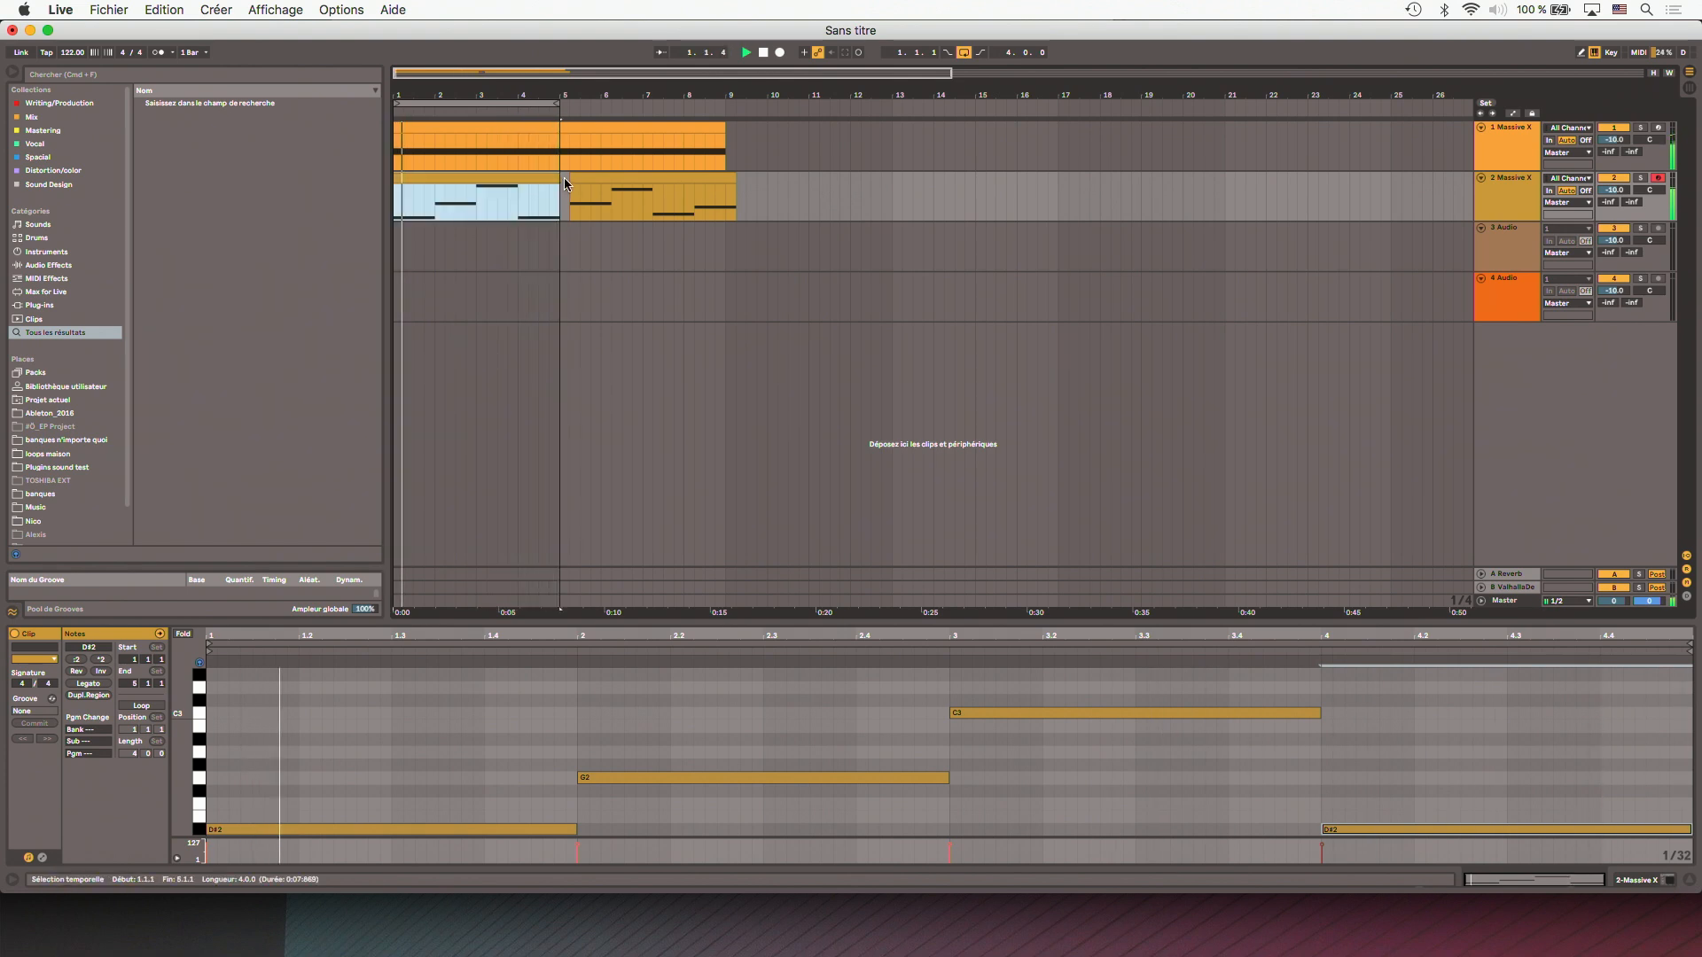
pyautogui.click(1535, 178)
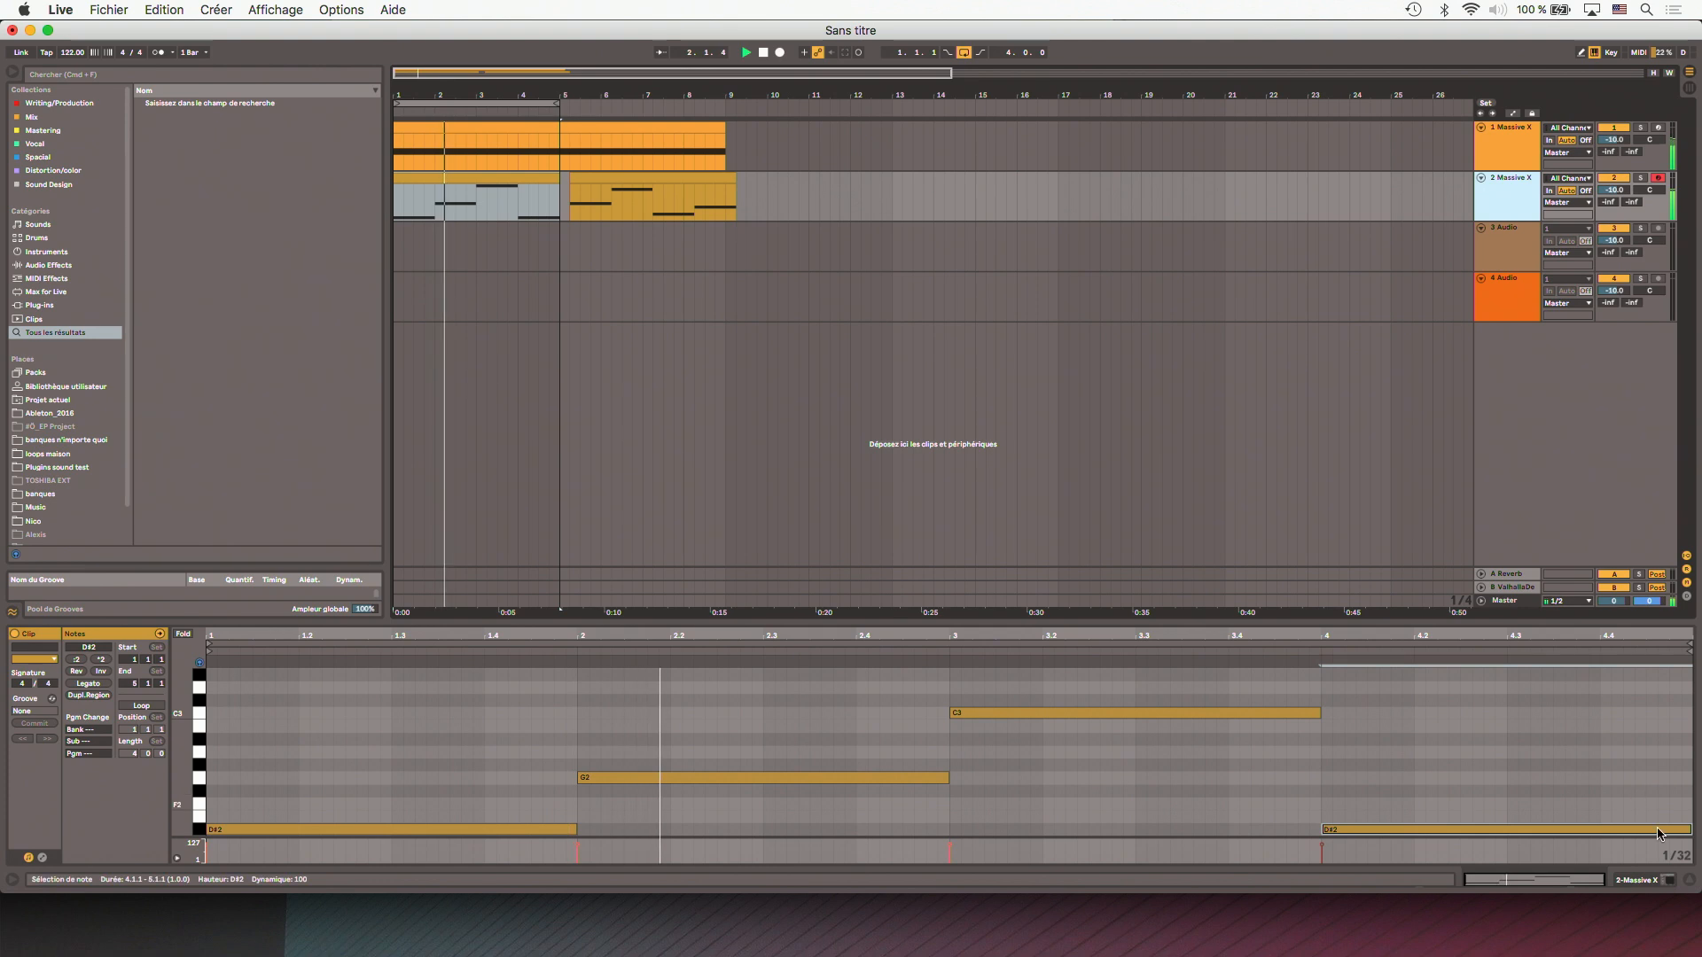
pyautogui.click(1660, 880)
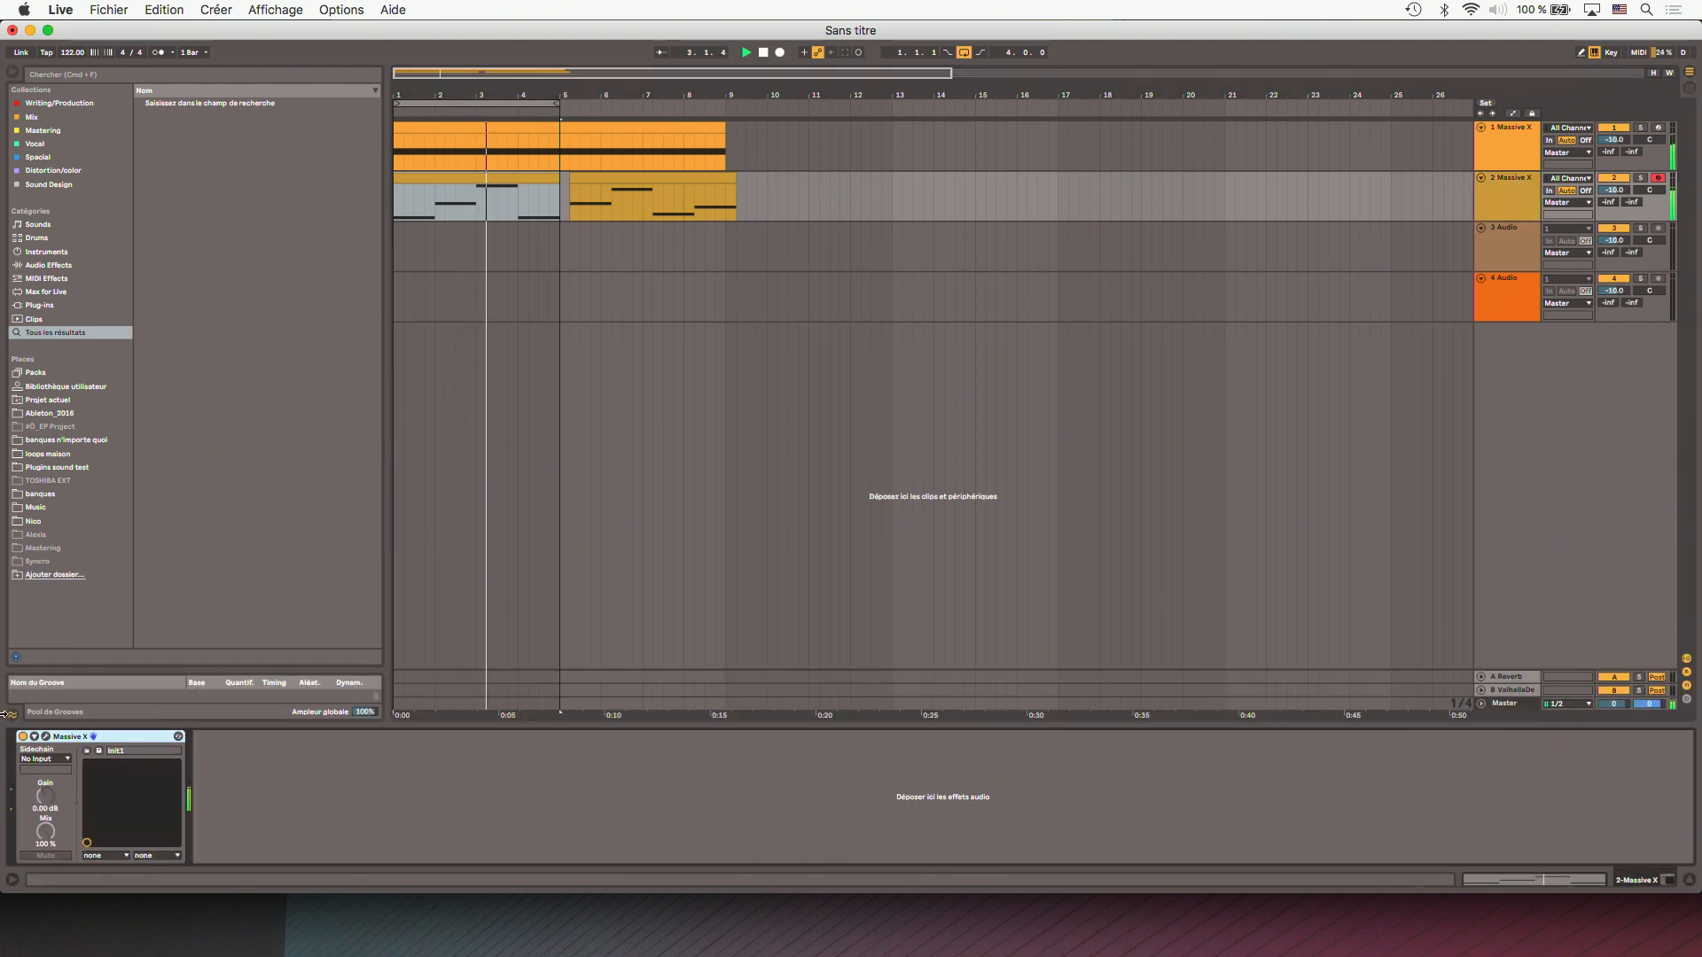
pyautogui.click(47, 736)
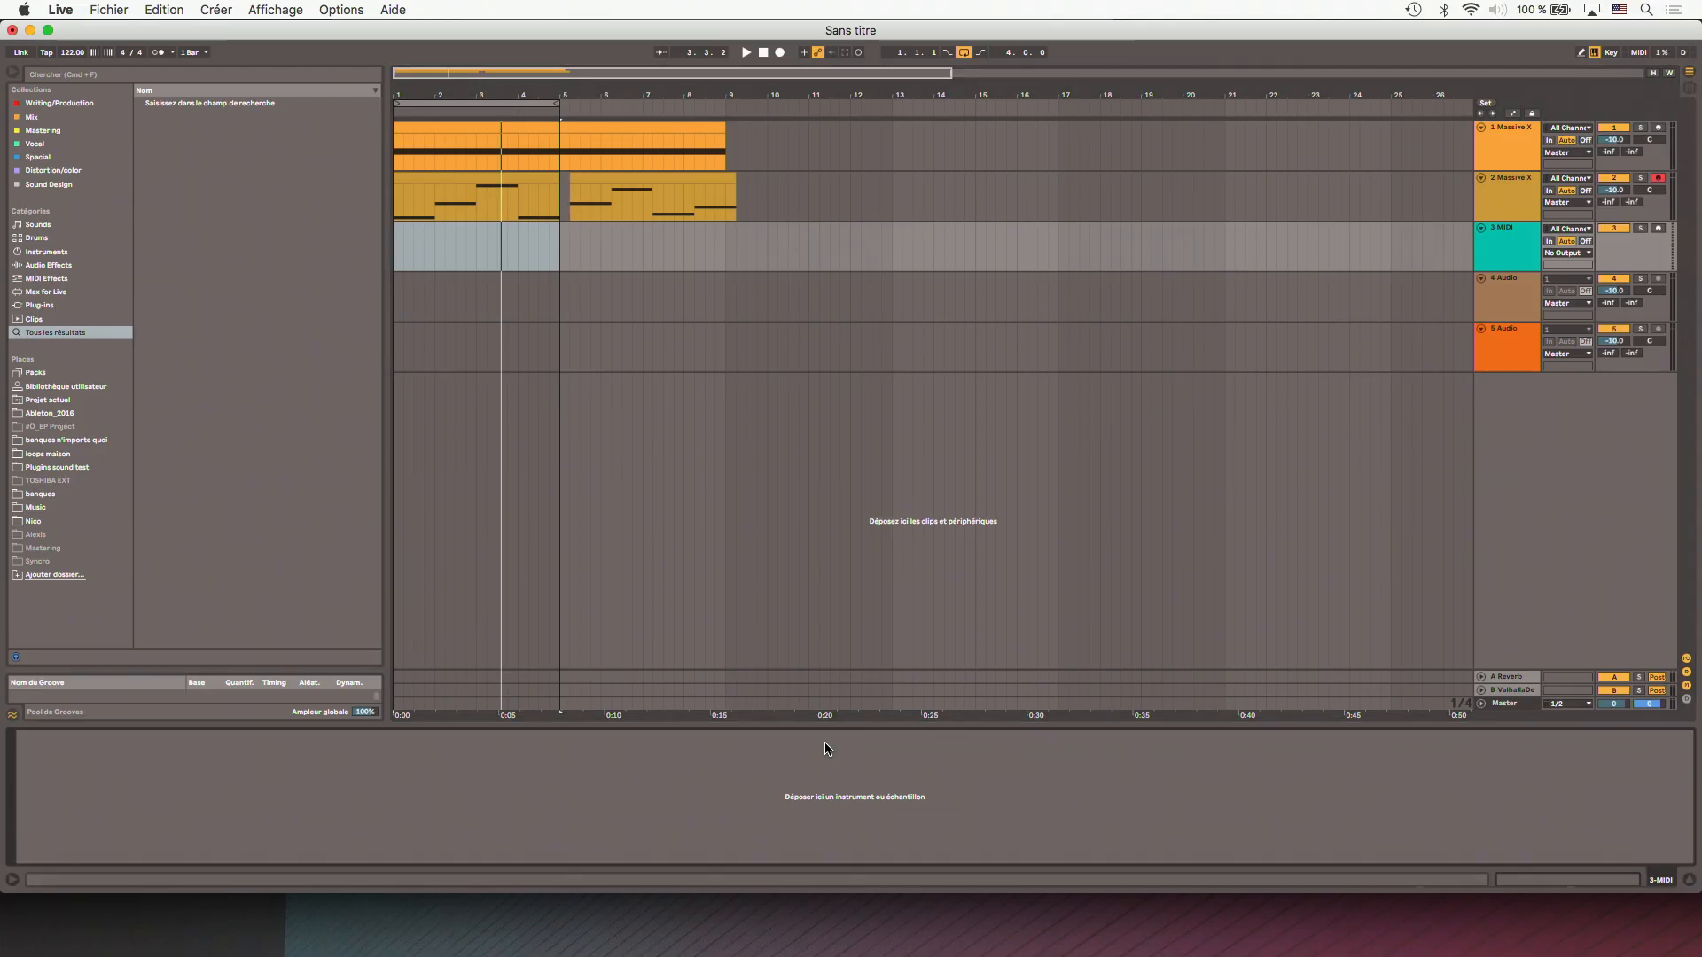
# - Load Massive X onto the new third MIDI track and set wavetable oscillator 1 to Fix pitch mode at 33.000
pyautogui.rightClick(827, 744)
pyautogui.moveTo(869, 756)
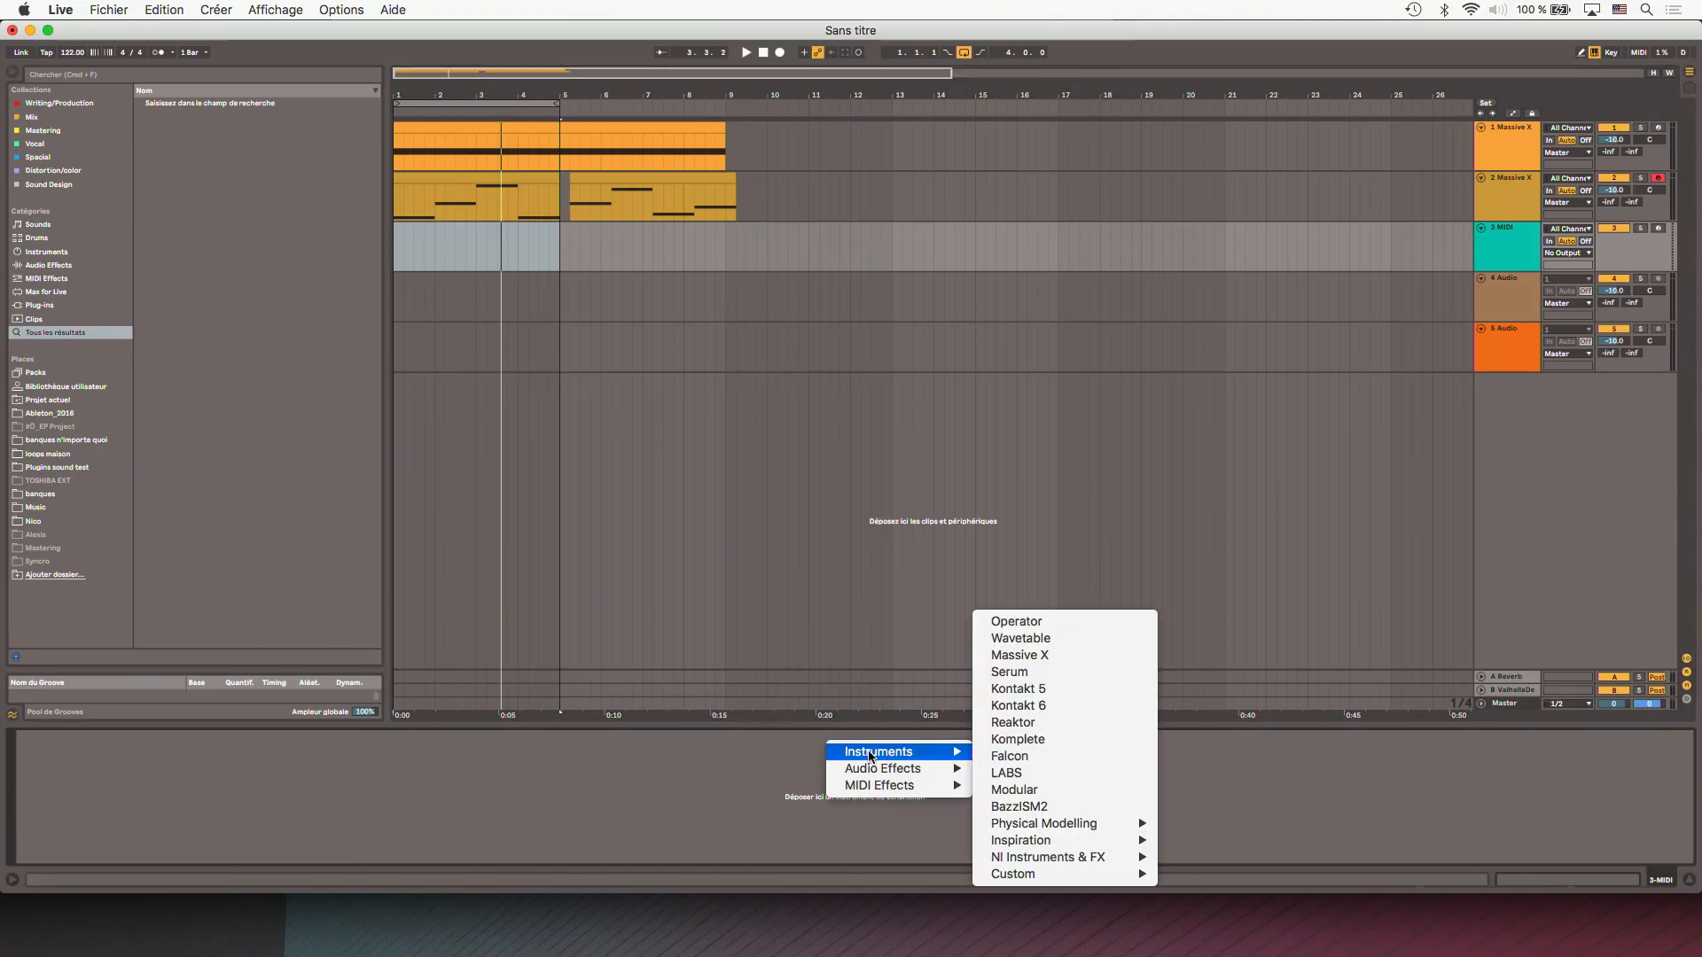
pyautogui.click(1134, 656)
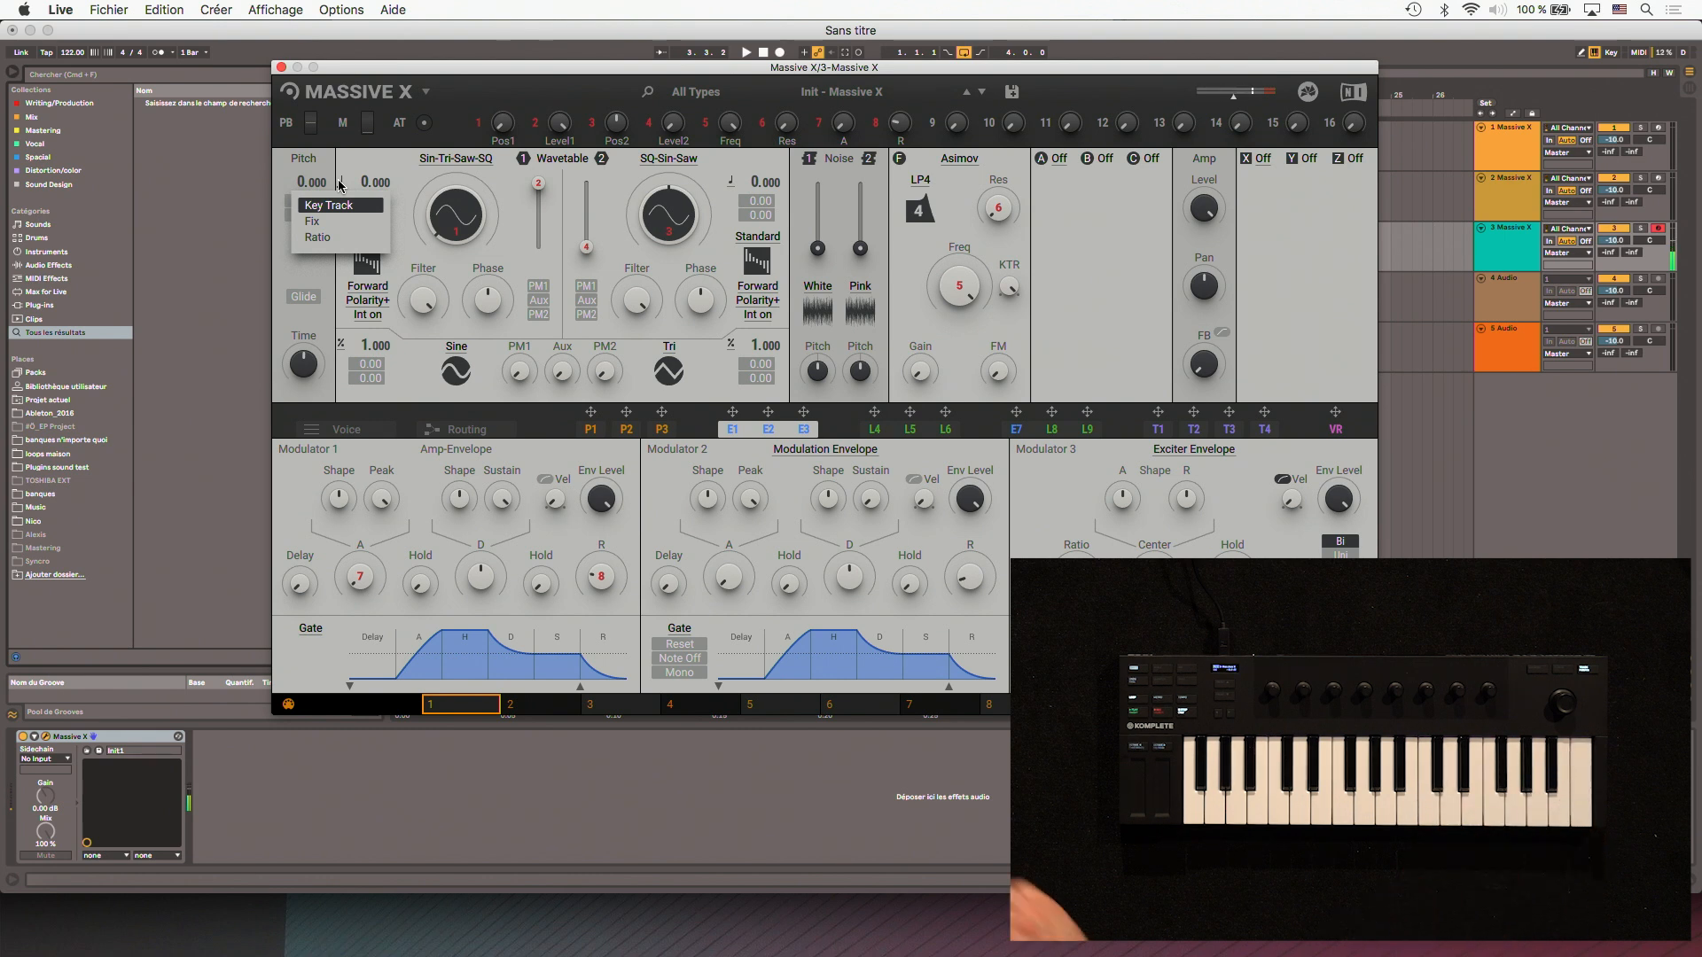
pyautogui.click(316, 229)
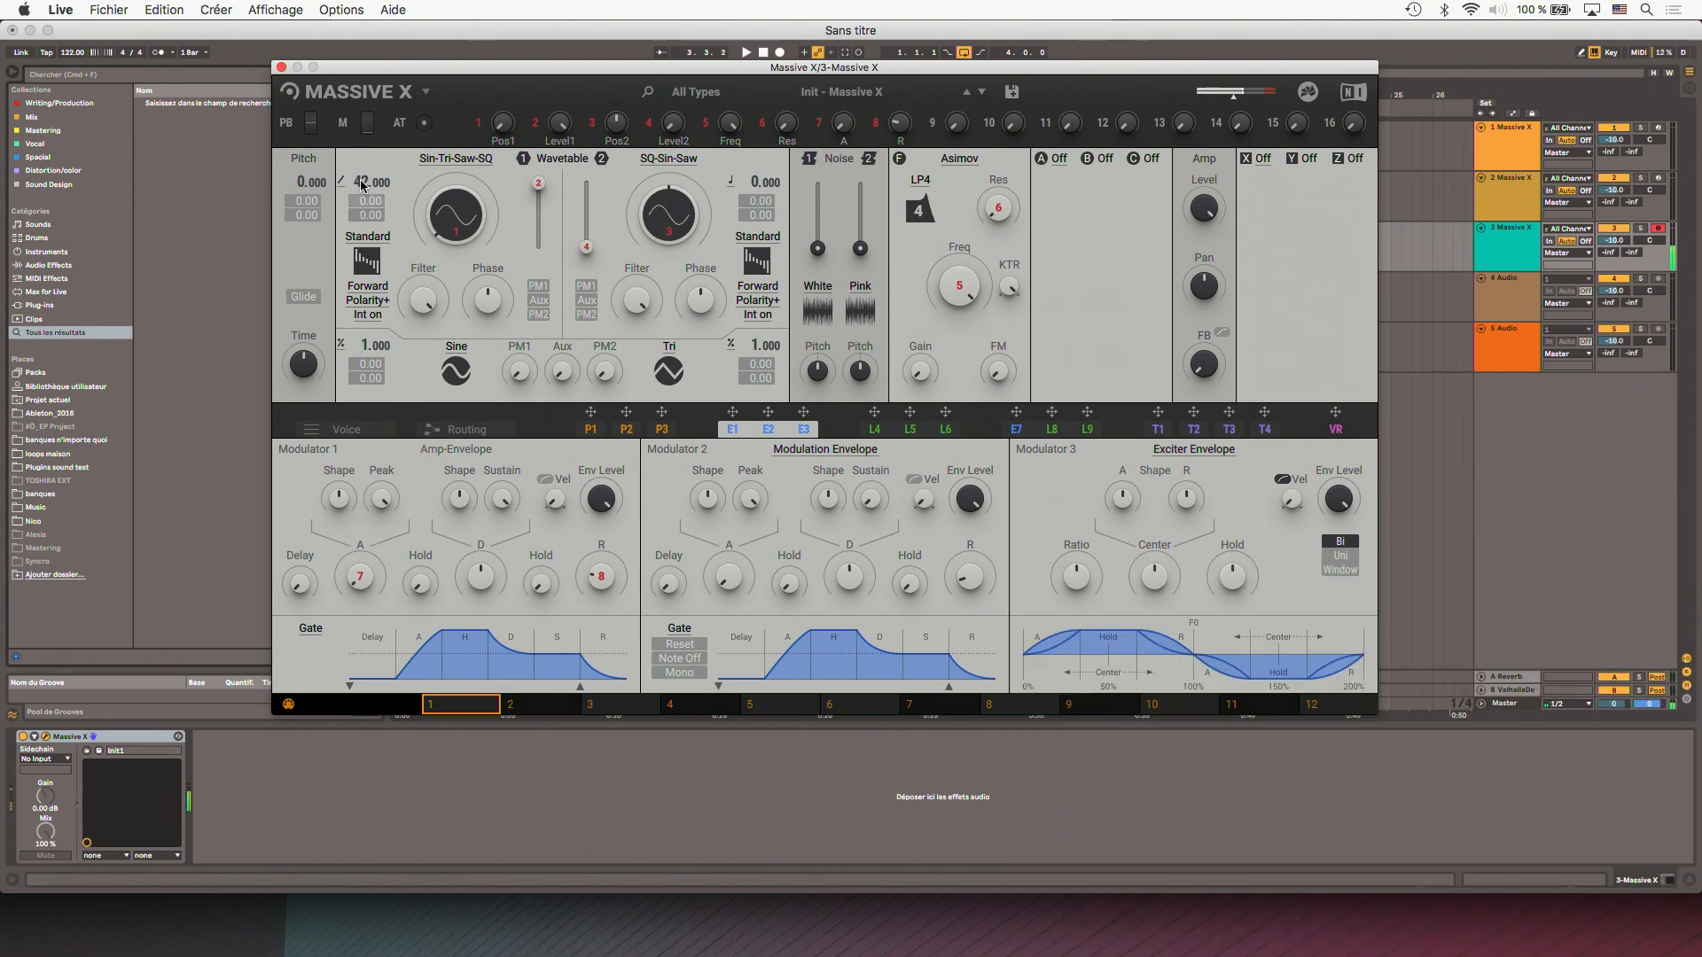
# - Open performer P1's pattern grid and set its launch mode to Key
pyautogui.click(590, 430)
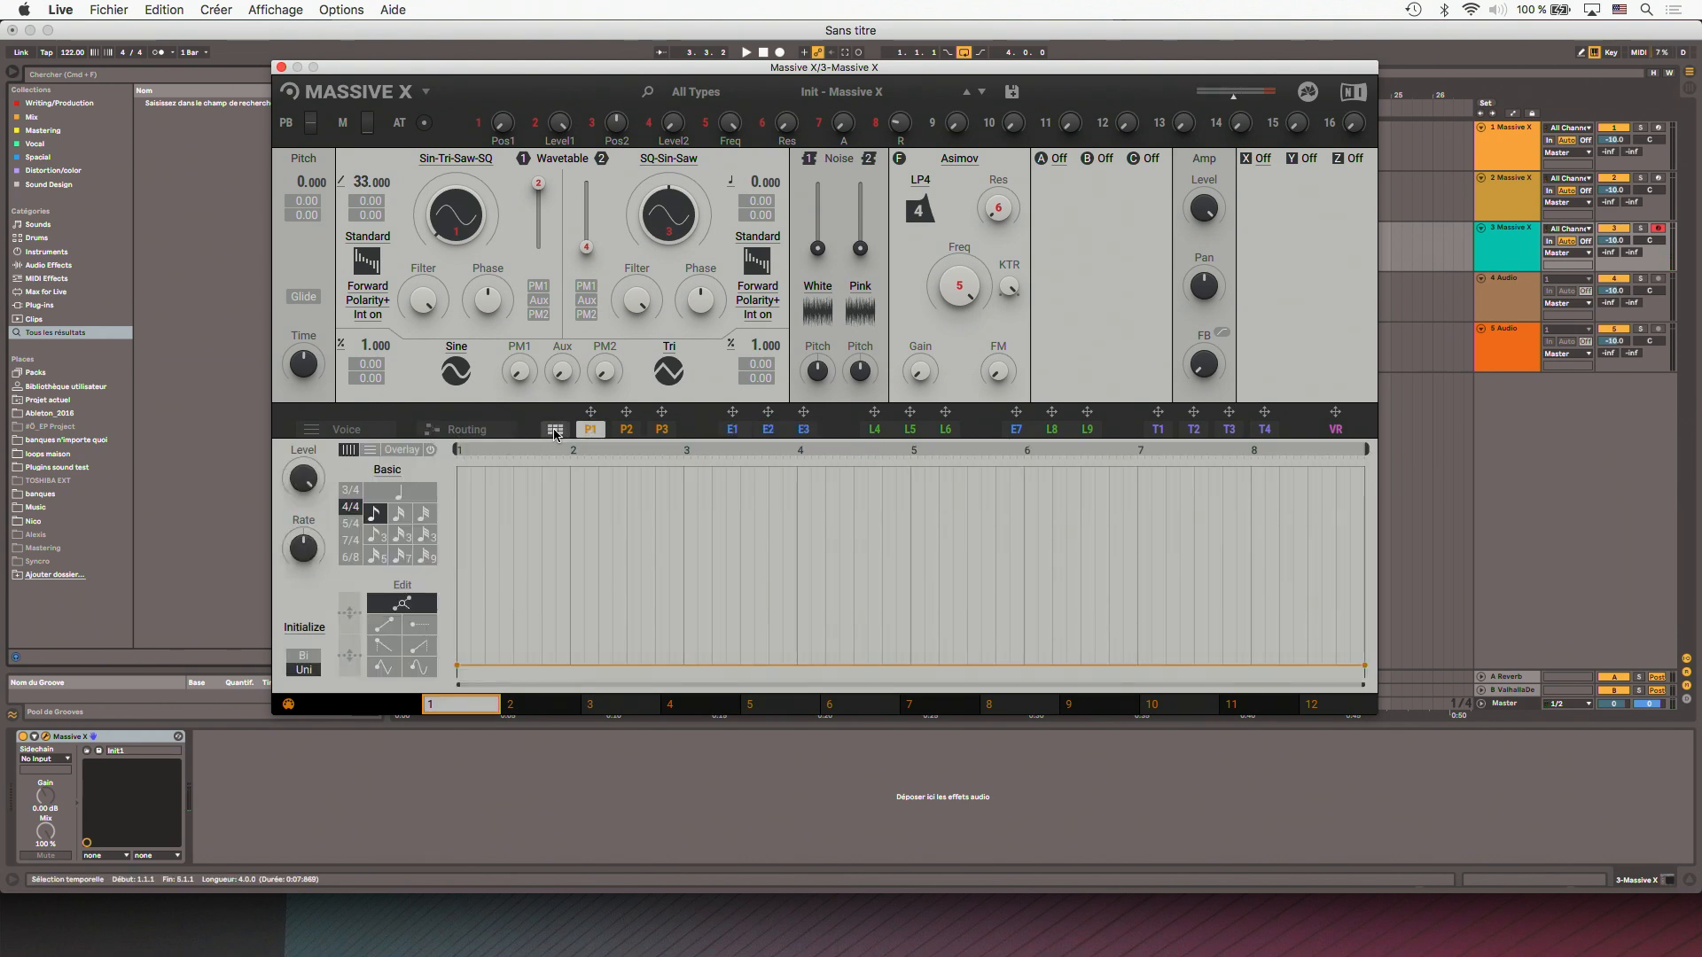
pyautogui.click(555, 430)
pyautogui.click(415, 245)
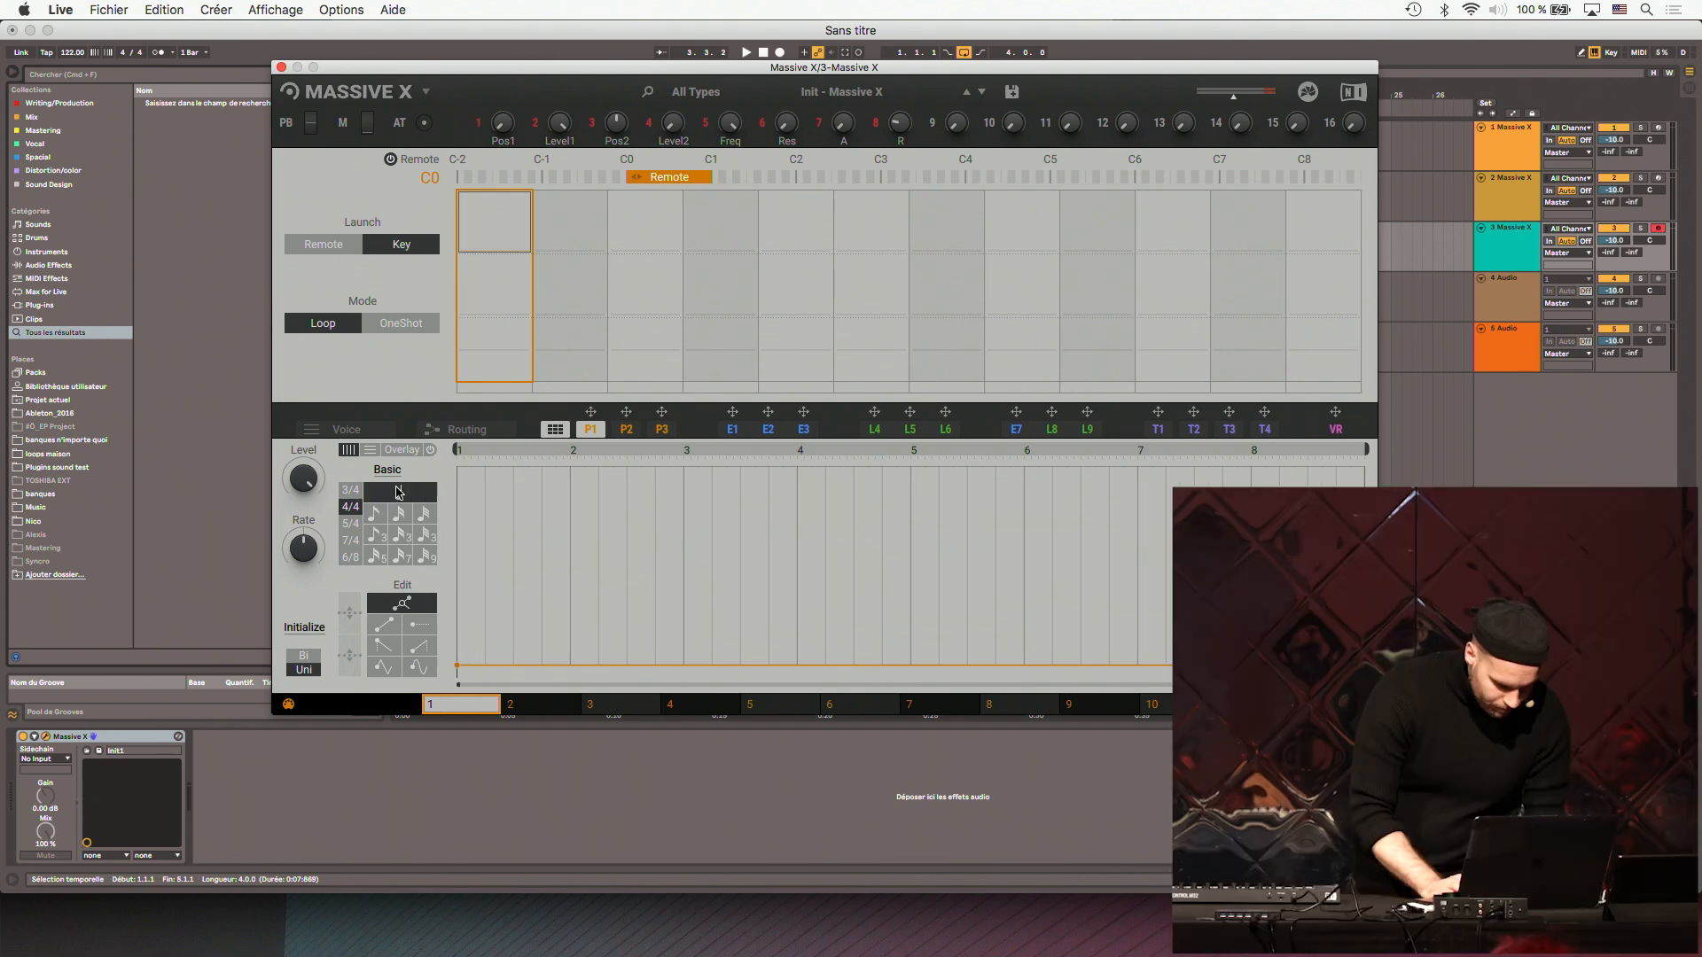
# - Draw a nearly full-height decaying ramp on the first quarter-note step of performer P1
pyautogui.click(384, 646)
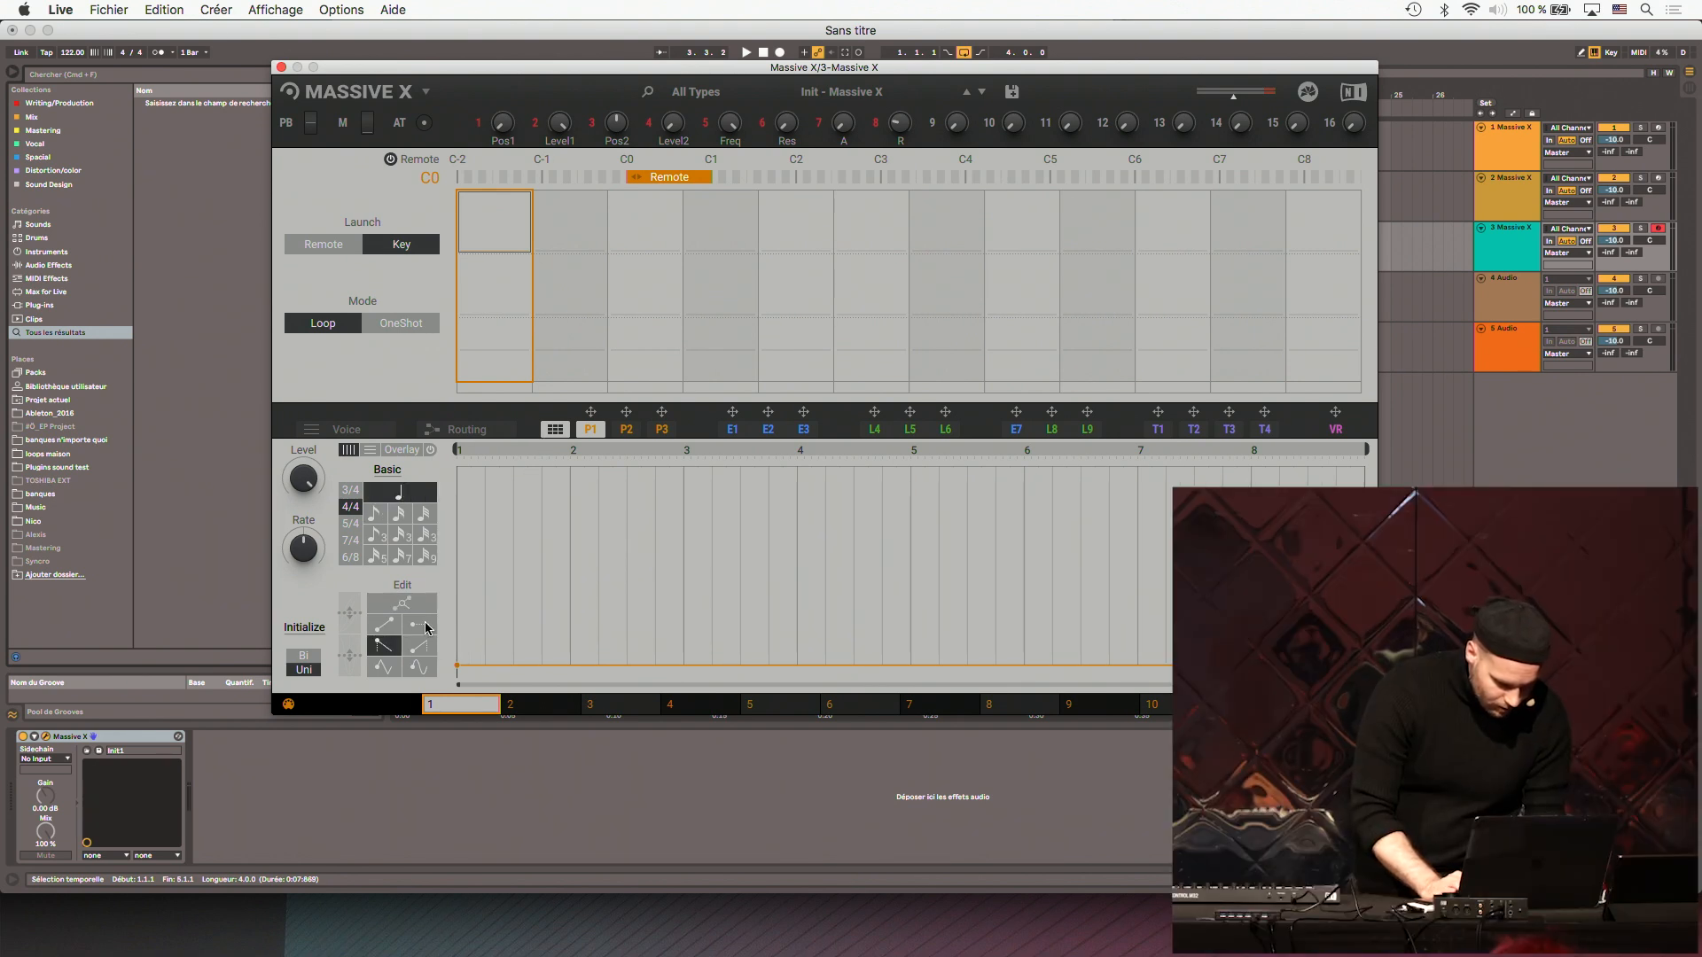
pyautogui.click(461, 522)
pyautogui.moveTo(461, 521); pyautogui.dragTo(457, 474)
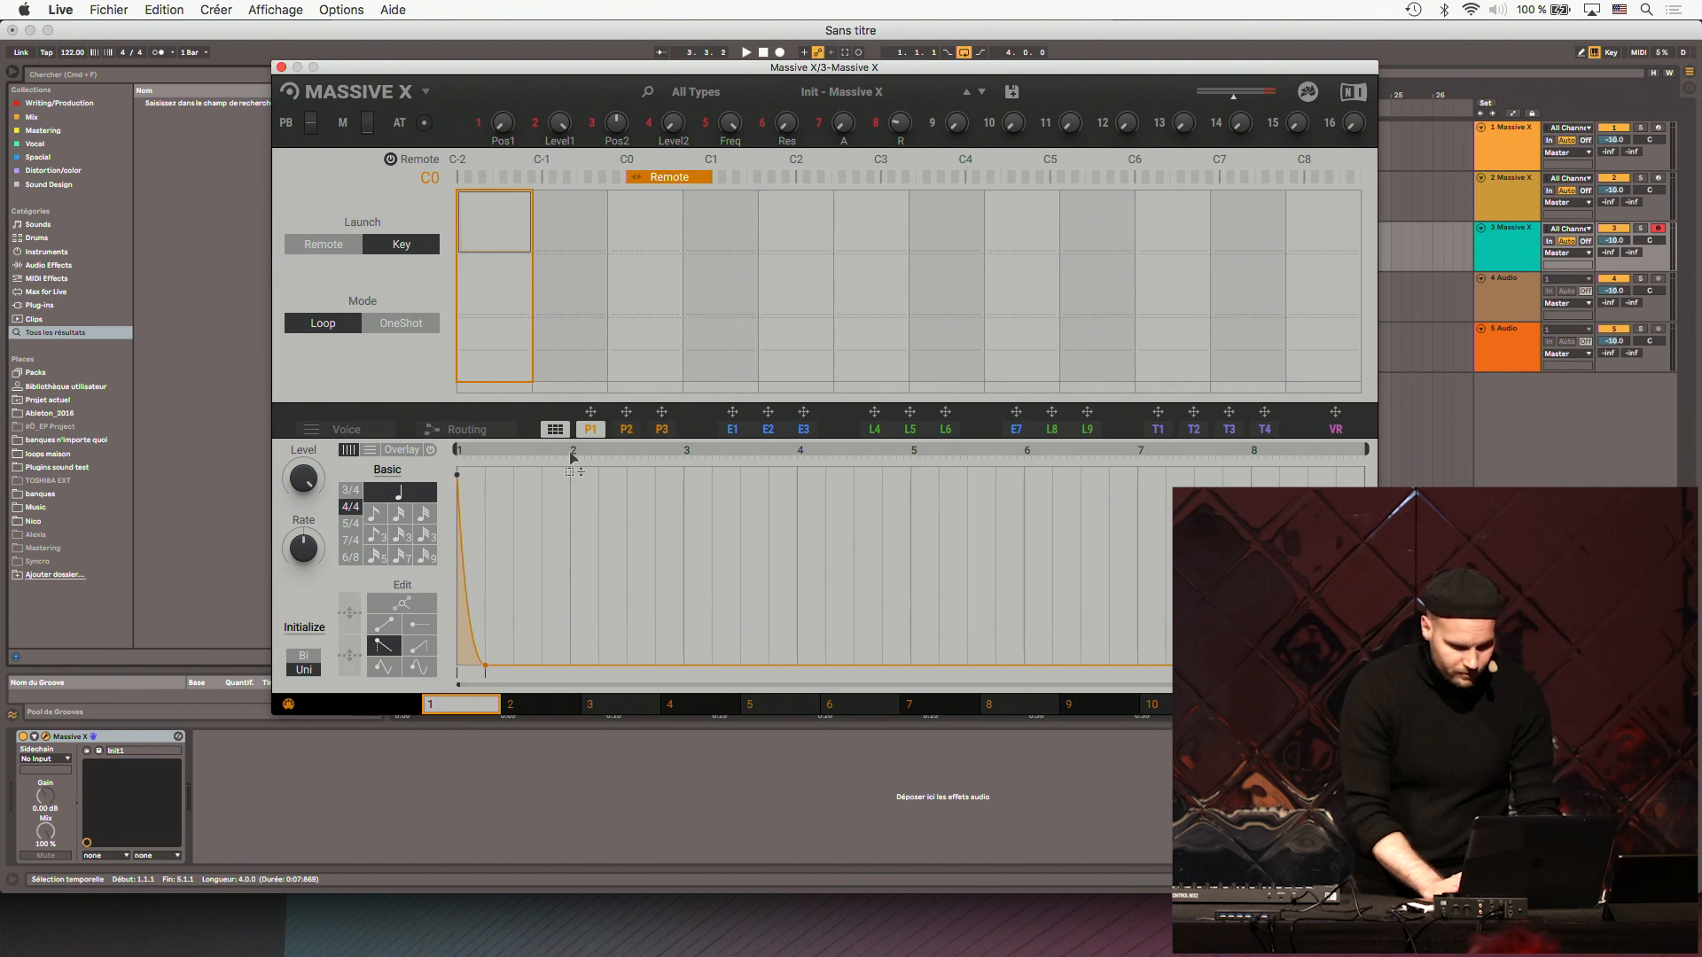
# - Modulate wavetable oscillator 1's pitch with performer P1 by 64.00 and set the base pitch to 4.000
pyautogui.click(554, 429)
pyautogui.moveTo(589, 416); pyautogui.dragTo(493, 281)
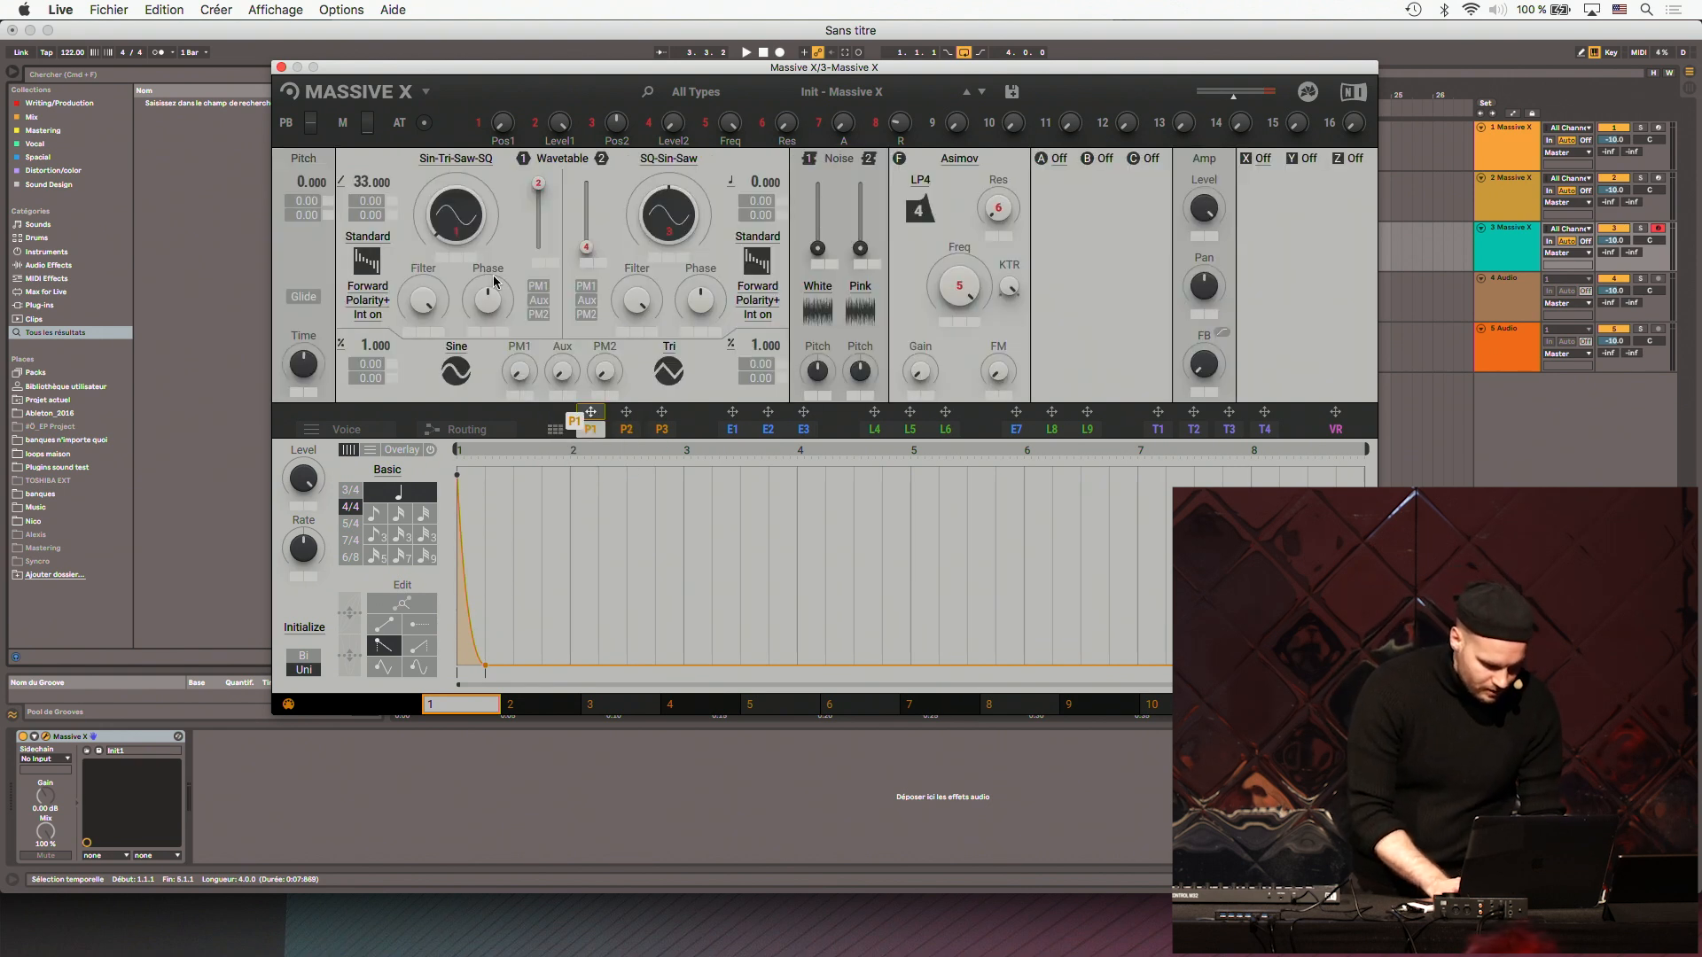
pyautogui.moveTo(393, 205); pyautogui.dragTo(390, 203)
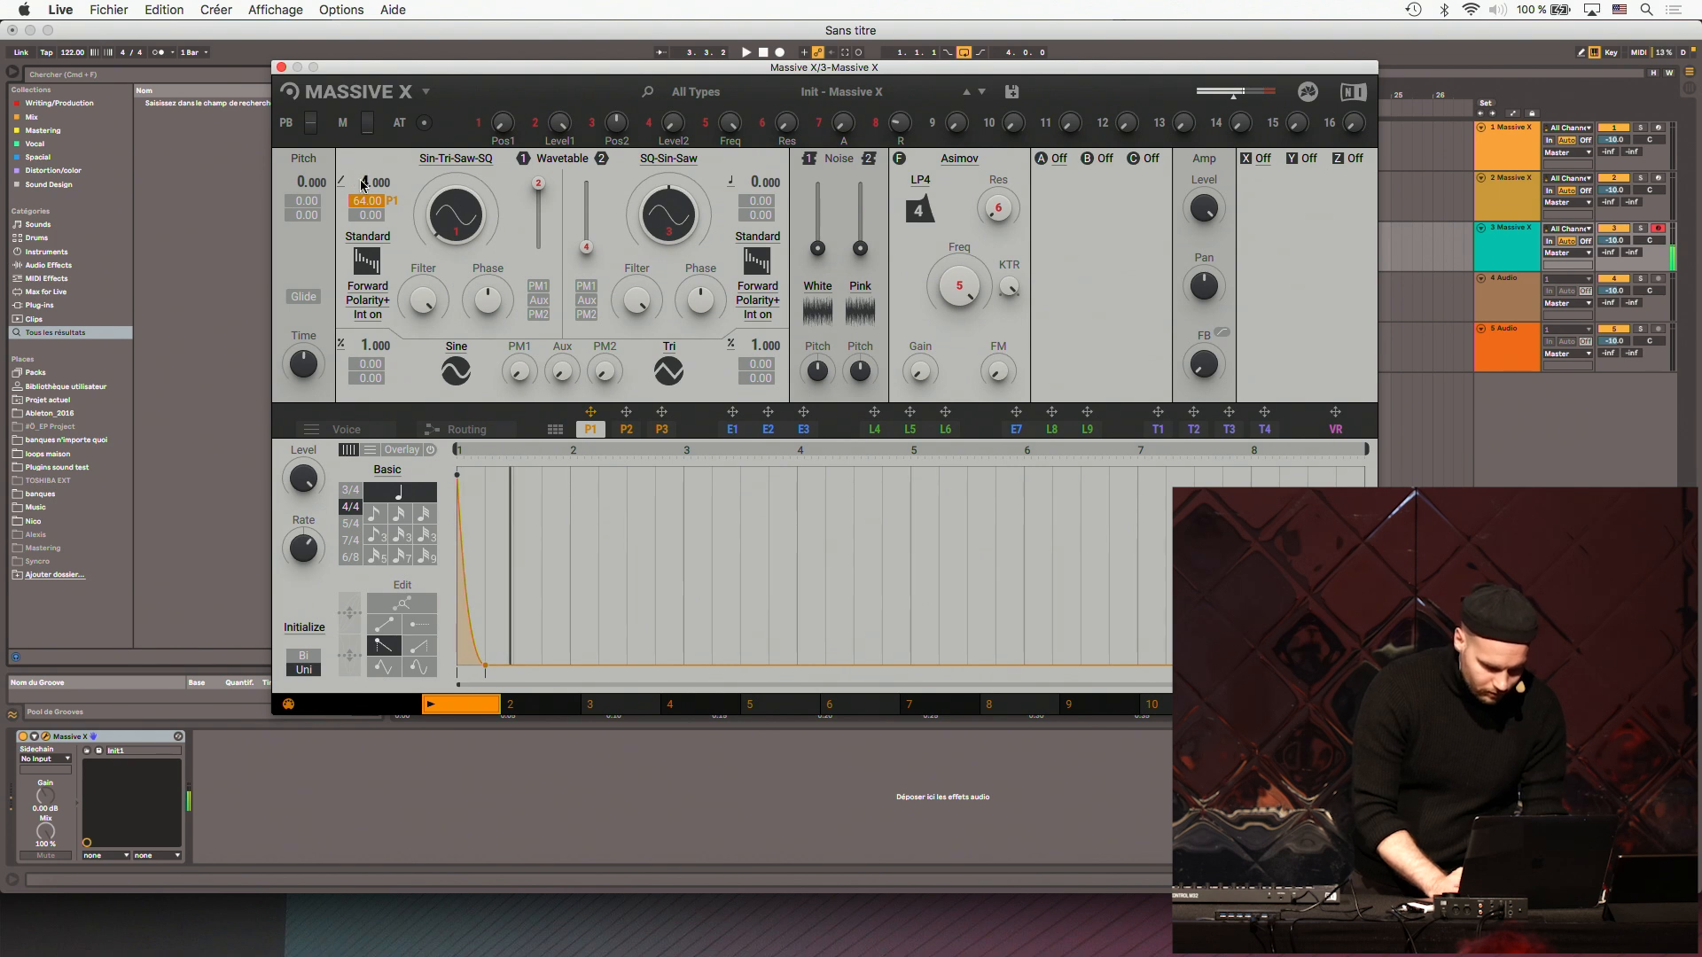
# - Reset track 3's volume to 0 and modulate the turned-down amp level with performer P1
pyautogui.doubleClick(1624, 238)
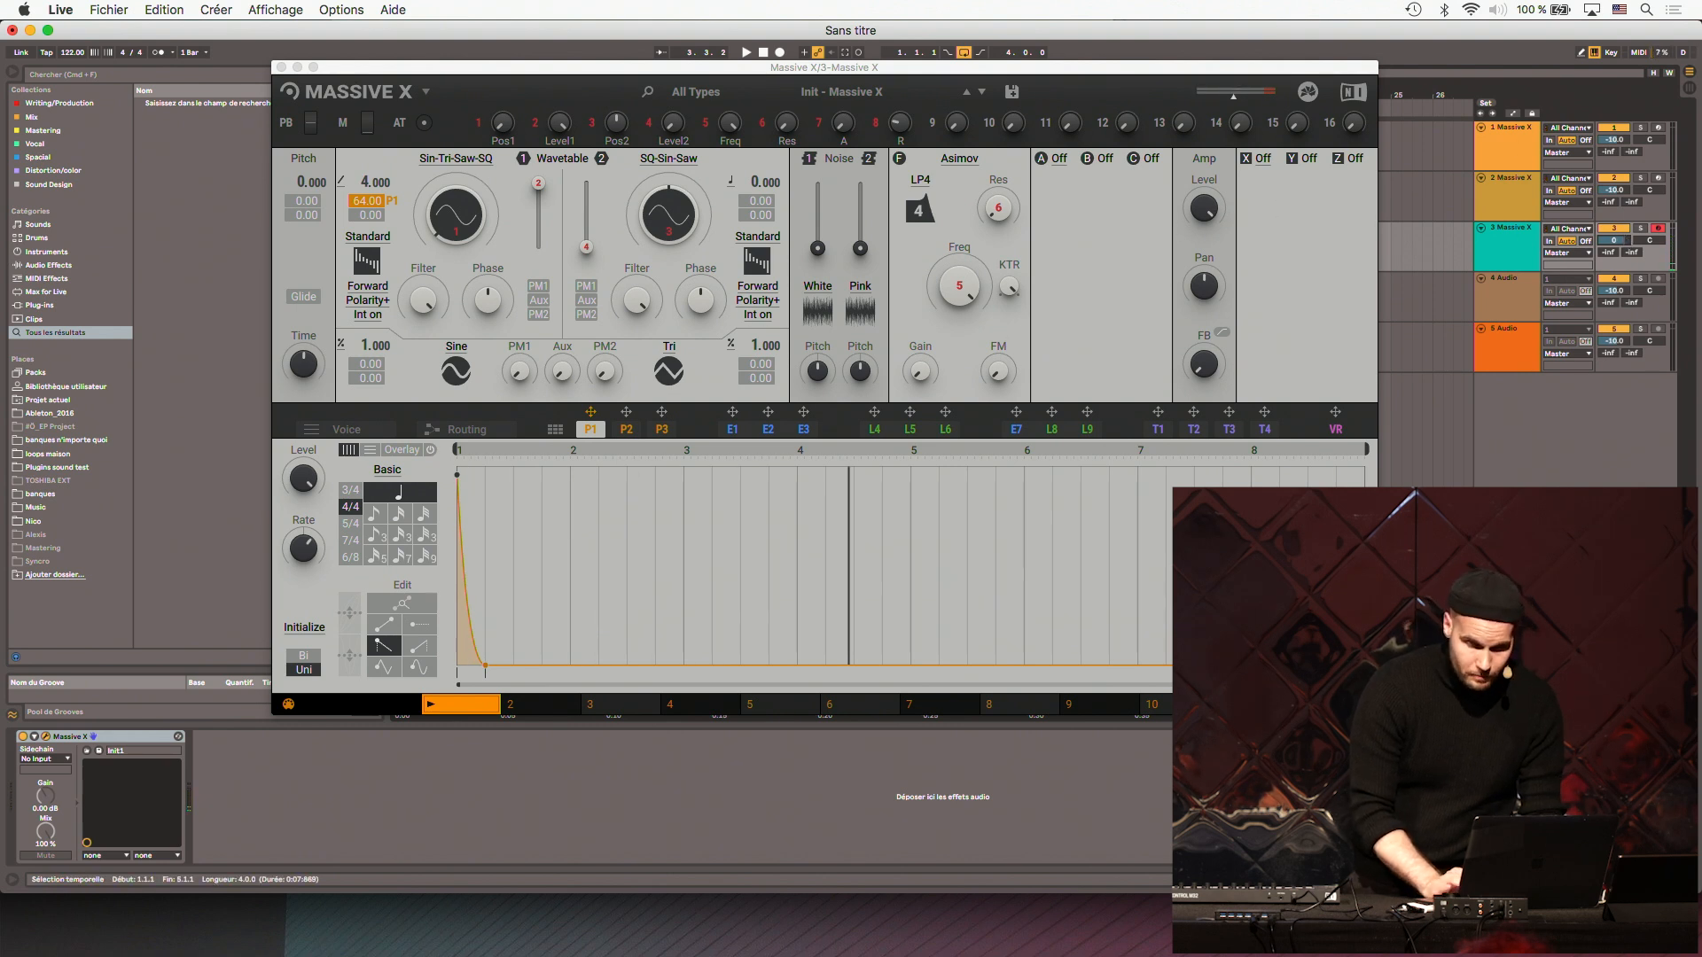
pyautogui.click(1204, 208)
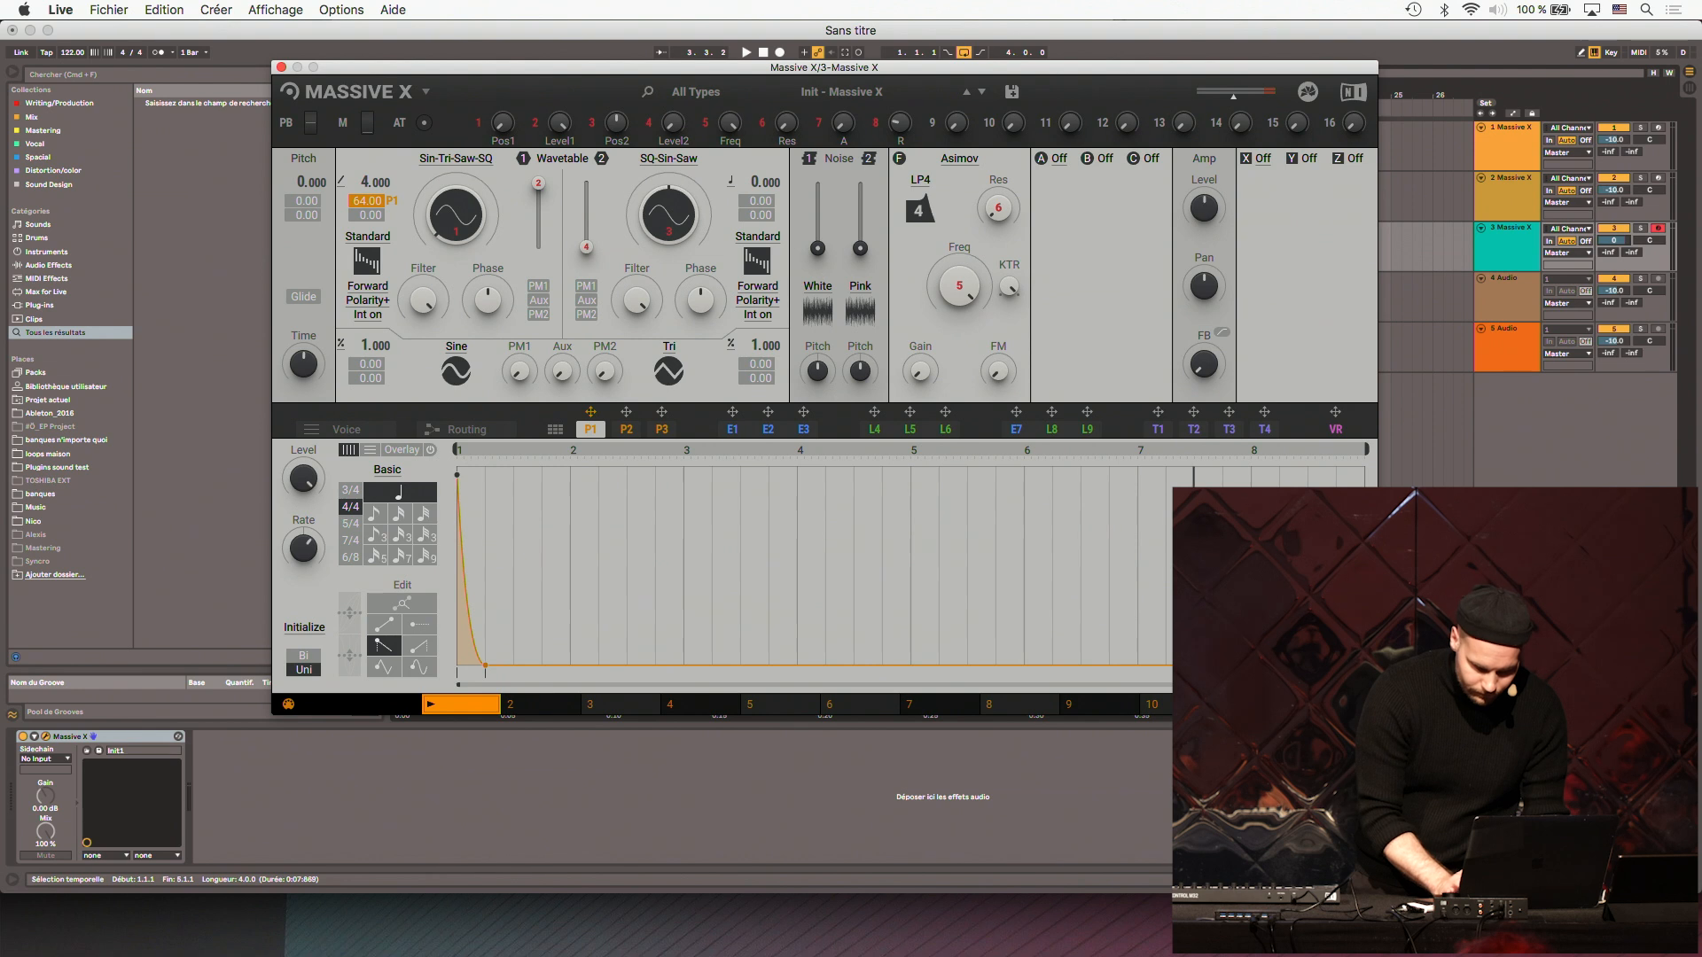
pyautogui.moveTo(590, 412); pyautogui.dragTo(1196, 239)
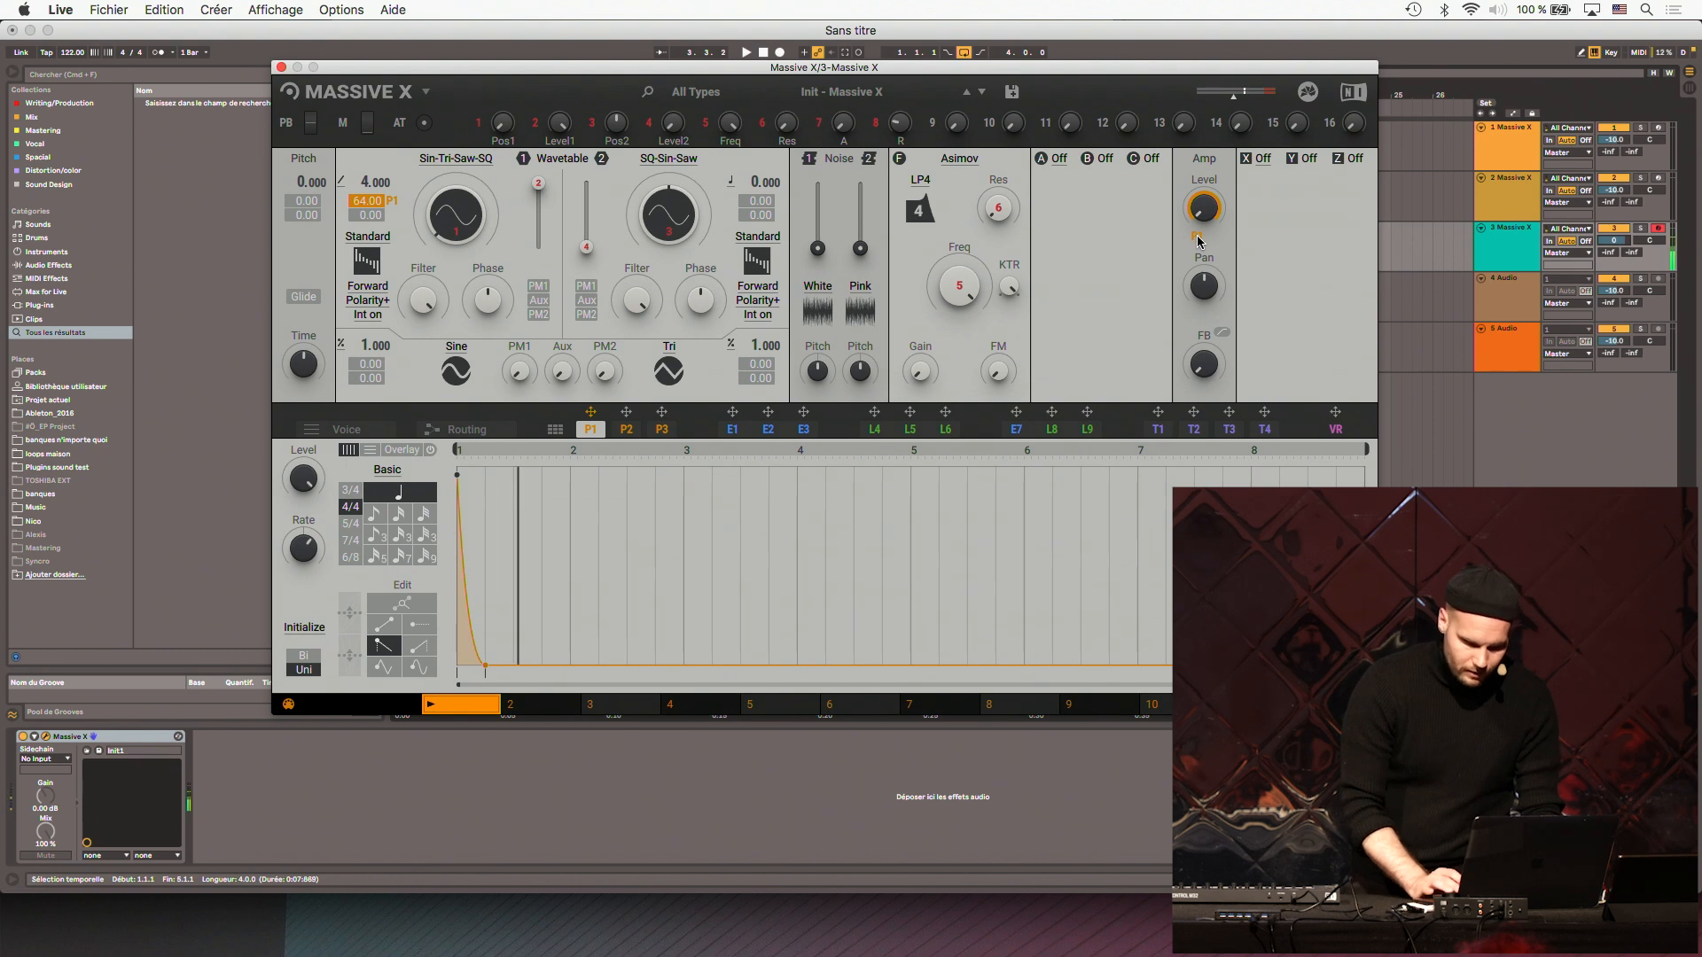
# - Lengthen performer P1's decay ramp to about half of the first beat and set oscillator 1's base pitch to -4.000
pyautogui.moveTo(486, 664); pyautogui.dragTo(513, 666)
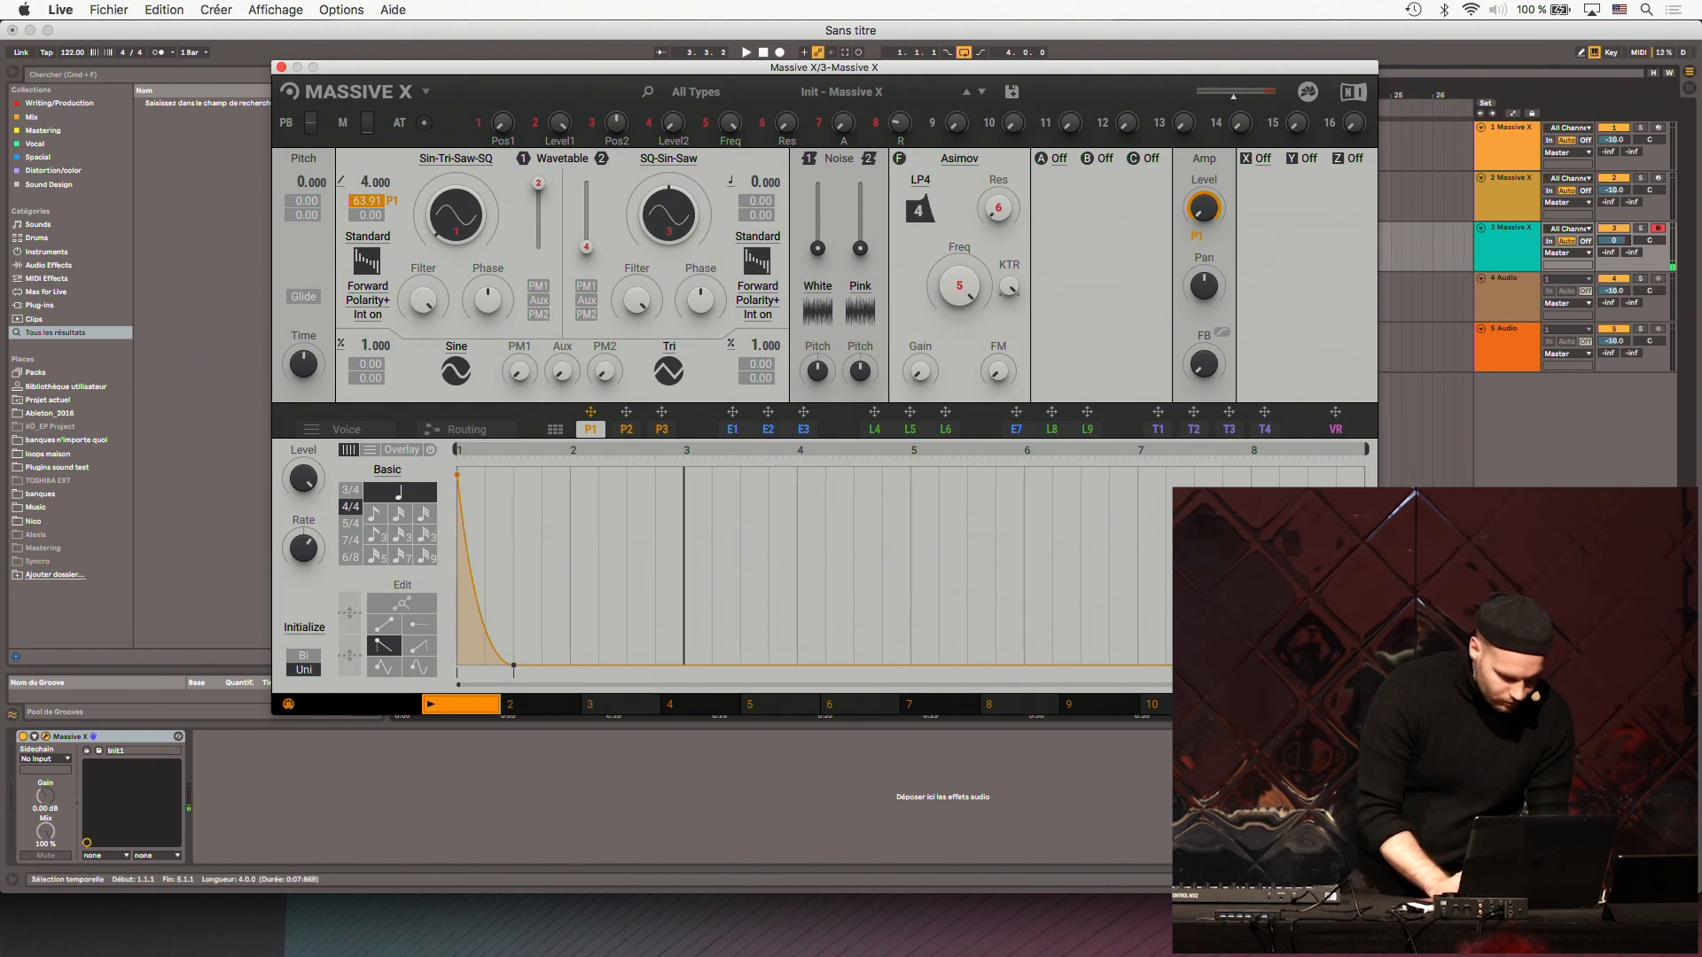
pyautogui.moveTo(374, 184); pyautogui.dragTo(366, 182)
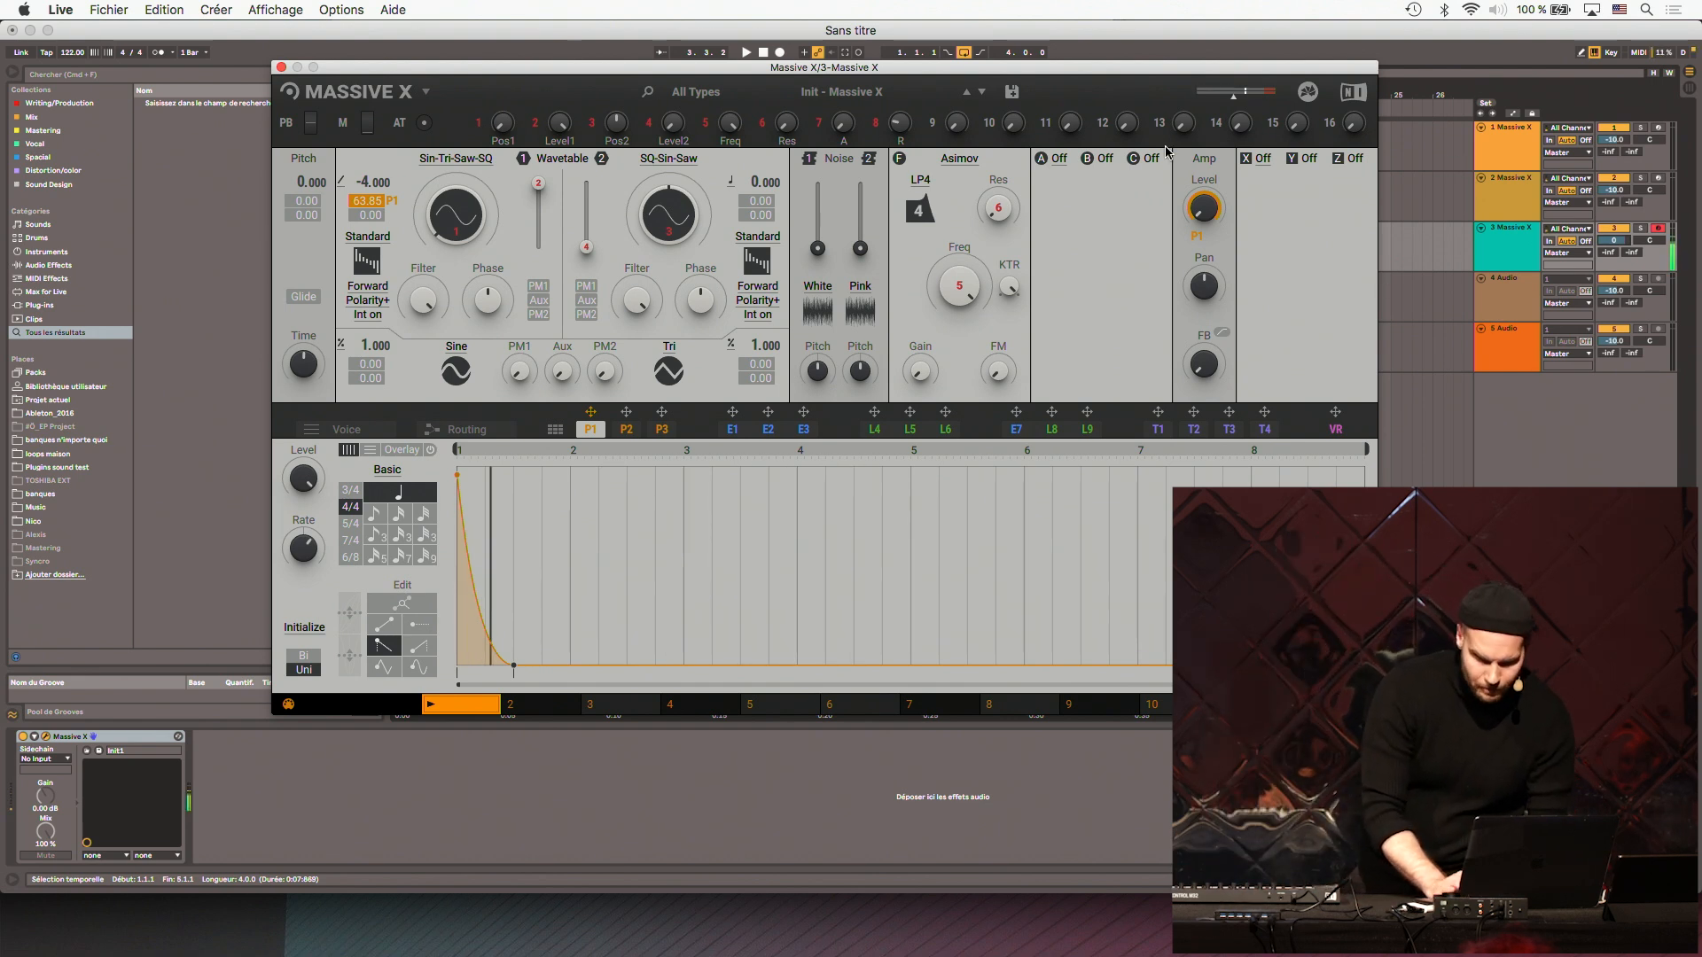
# - Load Distortion in insert slot A and turn its drive down
pyautogui.click(1058, 158)
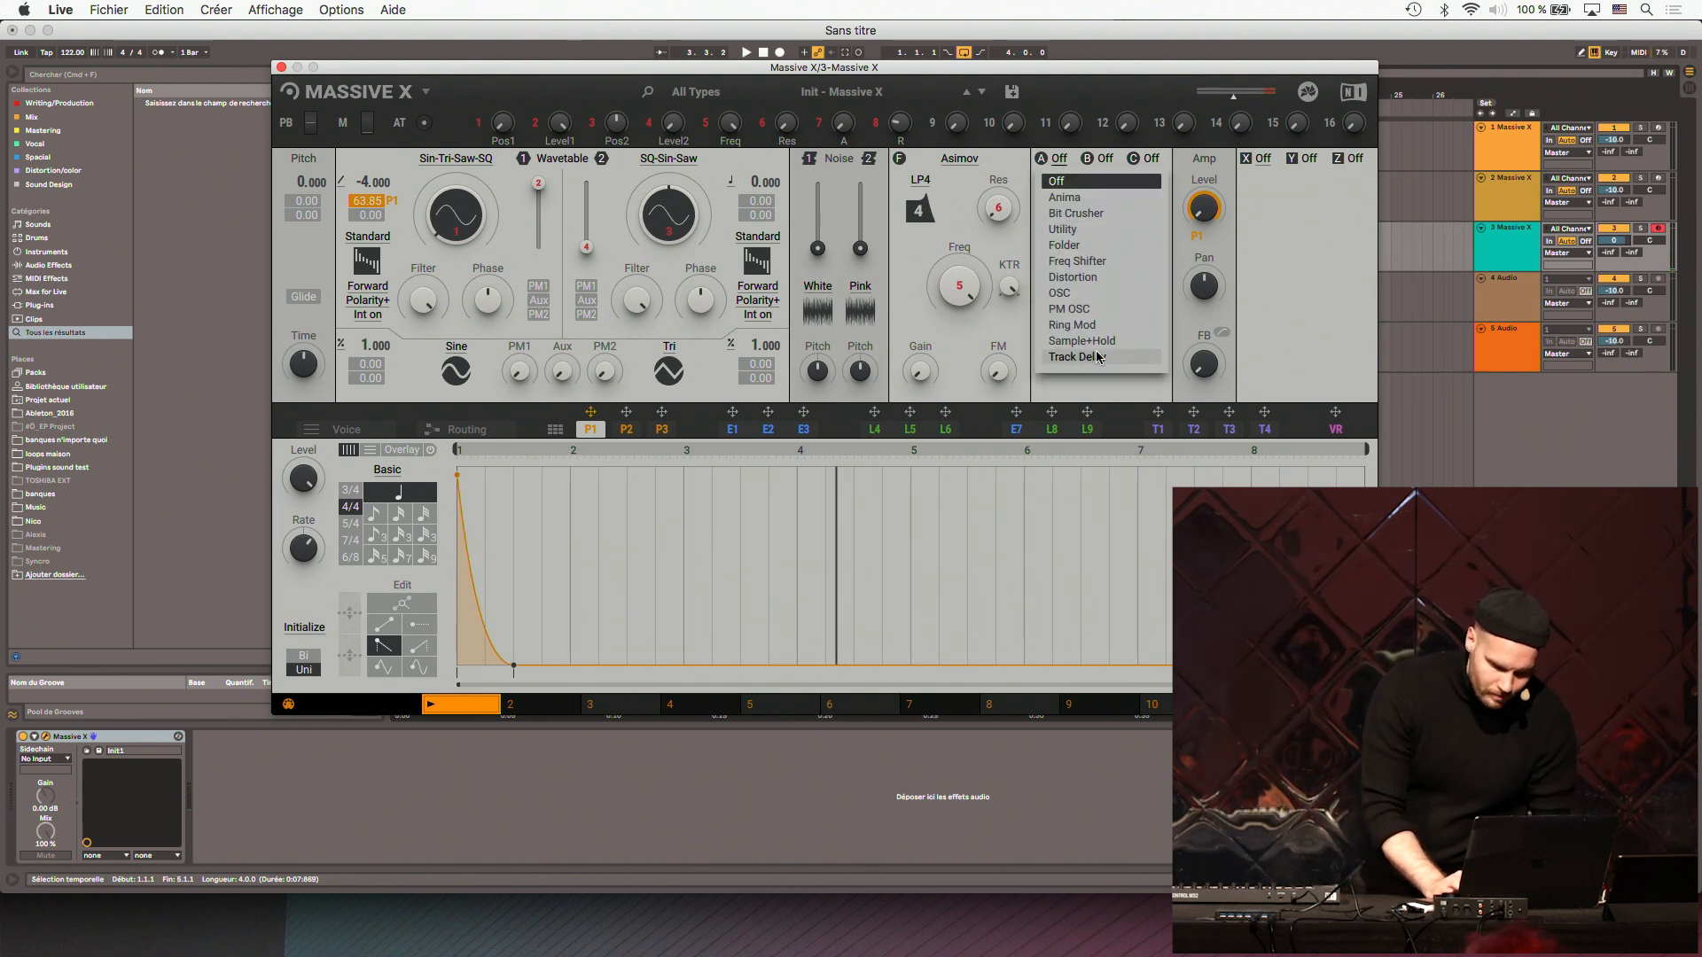
pyautogui.click(1074, 278)
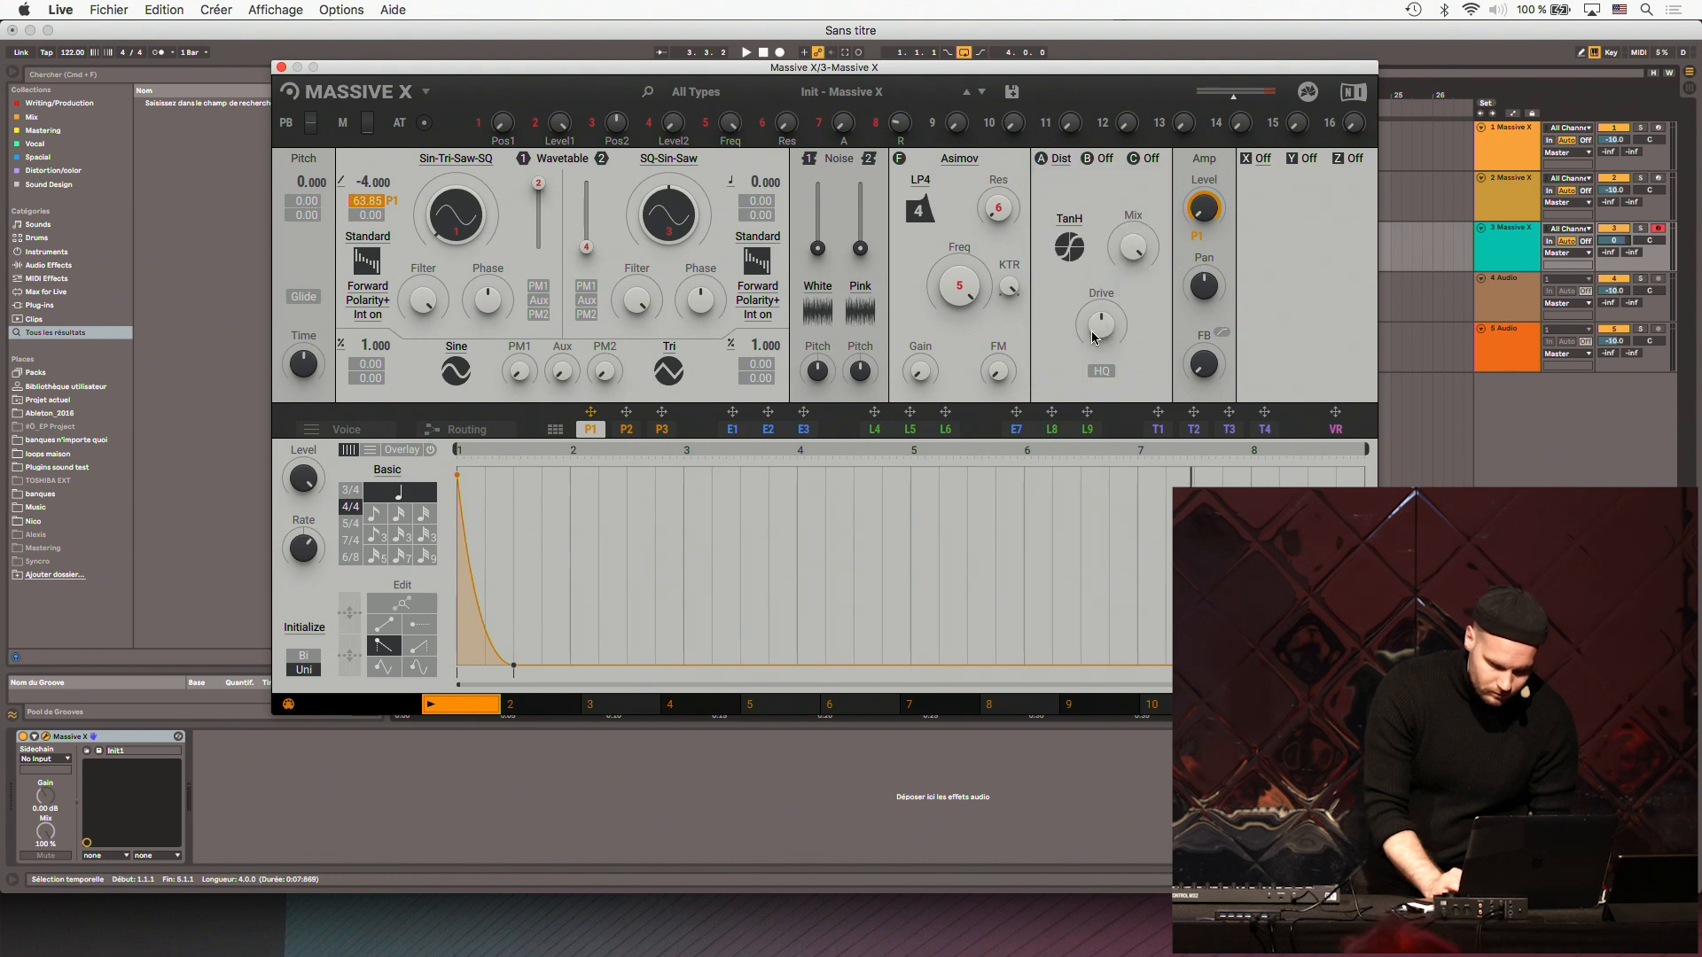
pyautogui.click(1423, 257)
pyautogui.moveTo(1102, 325); pyautogui.dragTo(1102, 381)
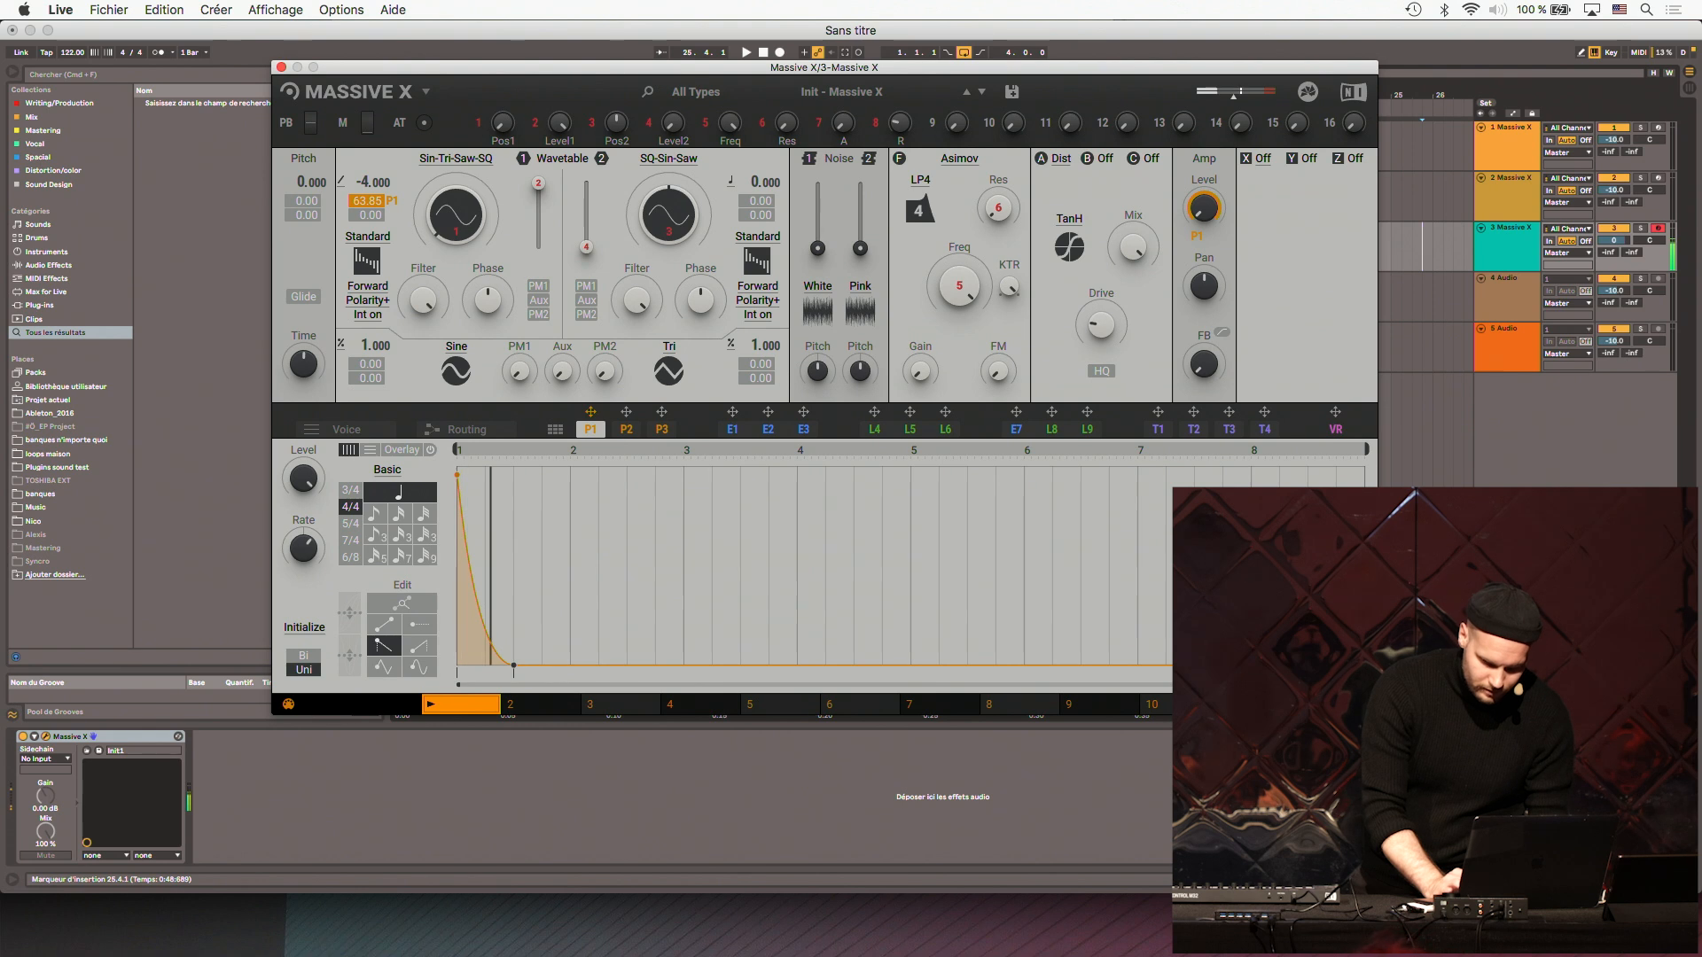
pyautogui.click(1429, 245)
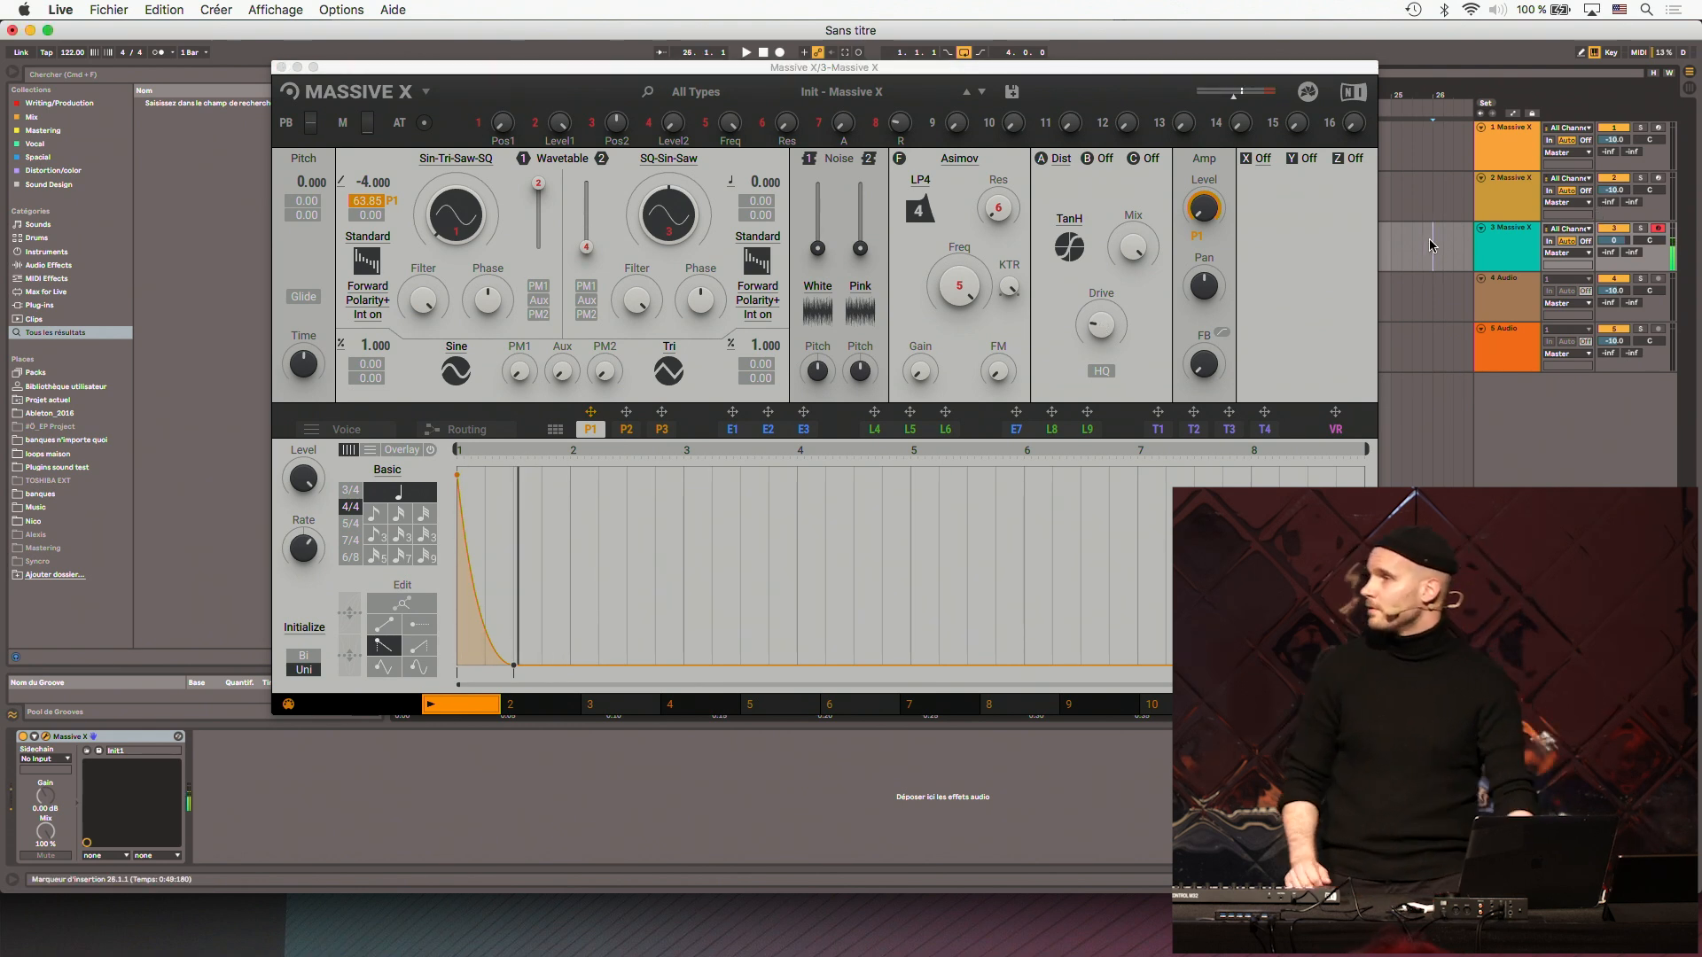
# - Show the patch routing and change the filter type to Blue Monark
pyautogui.click(479, 433)
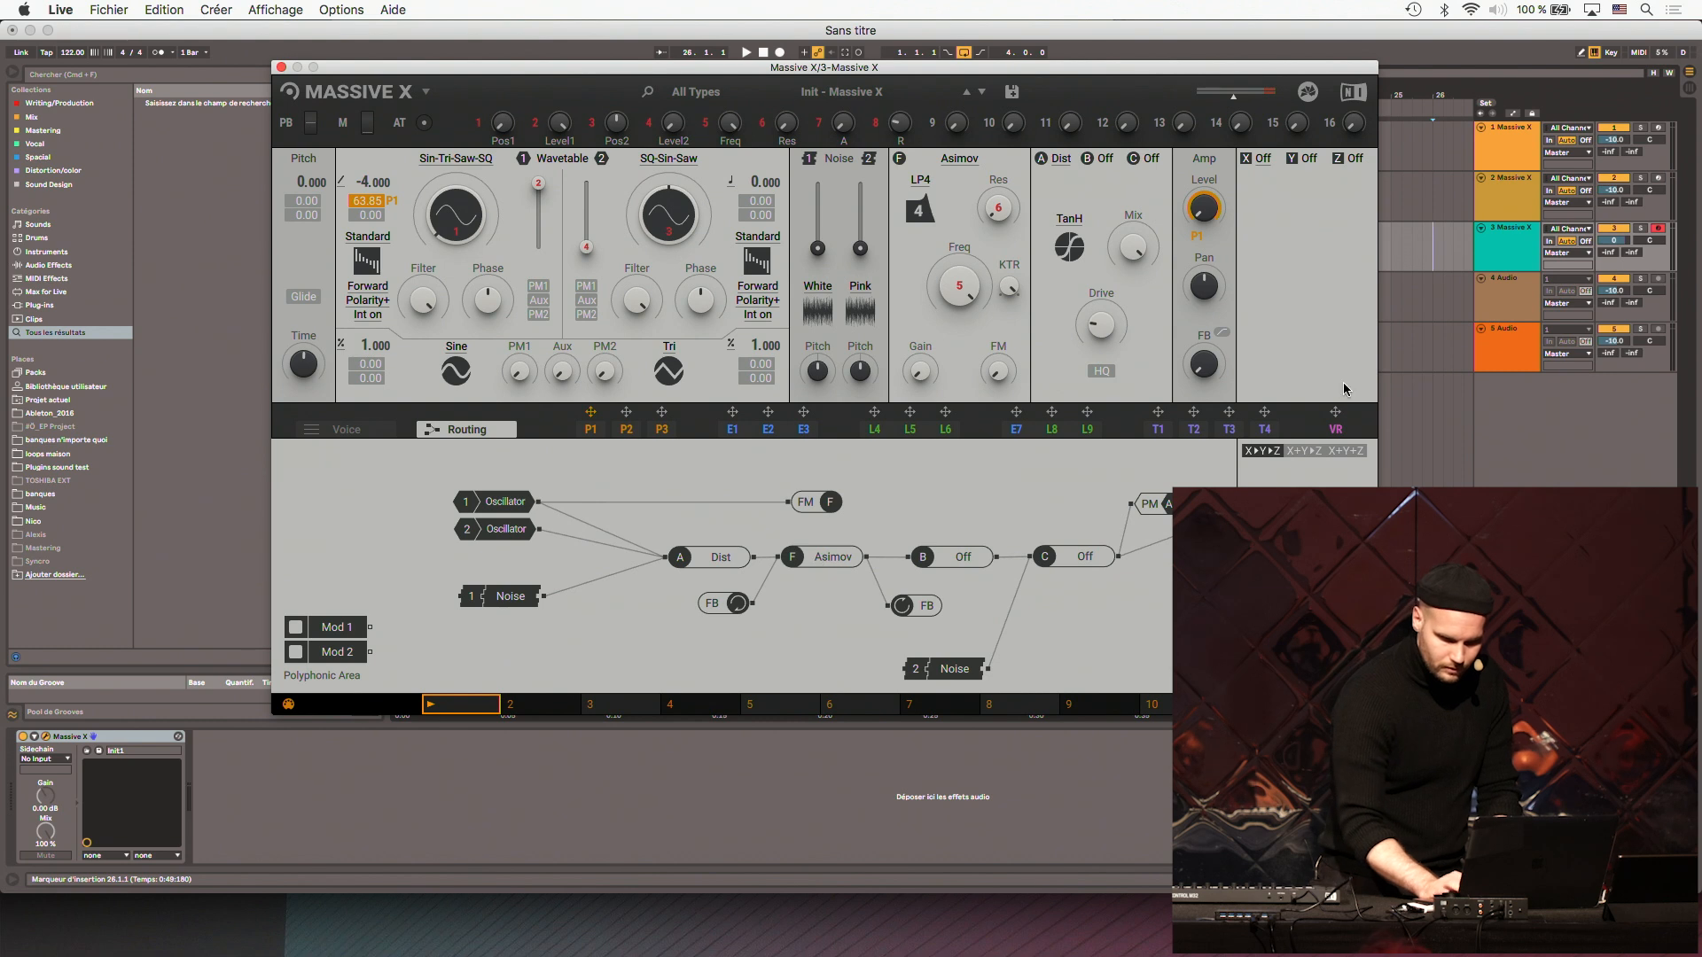
pyautogui.click(964, 160)
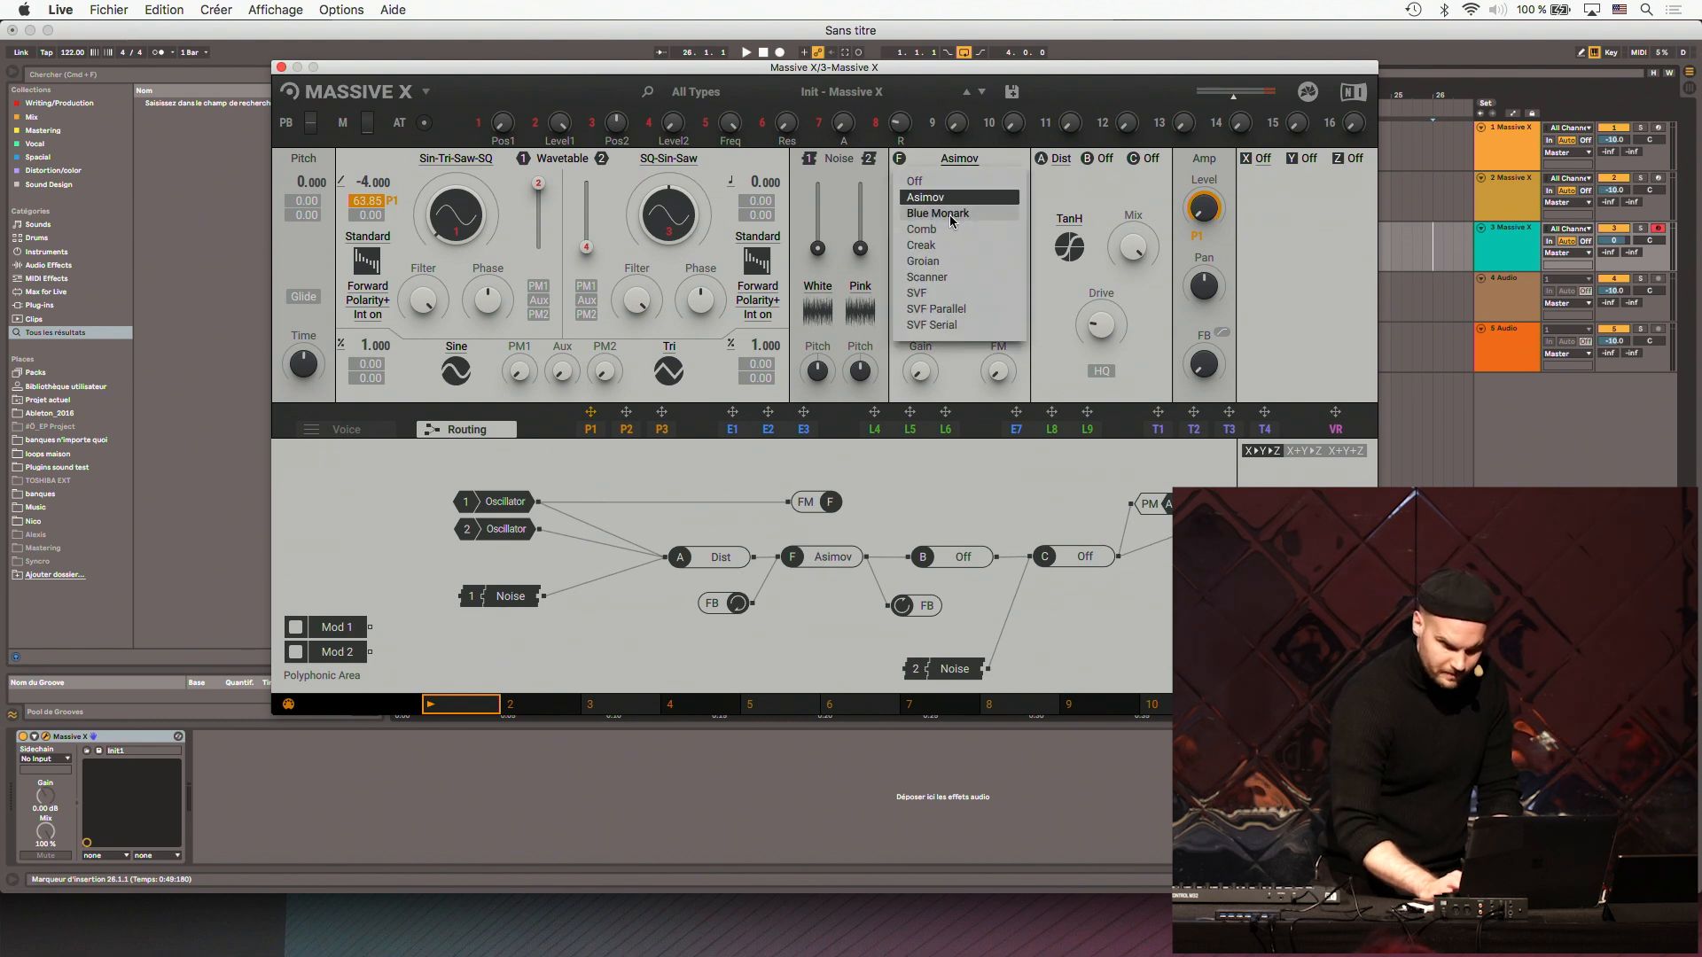
pyautogui.click(951, 214)
pyautogui.click(1446, 253)
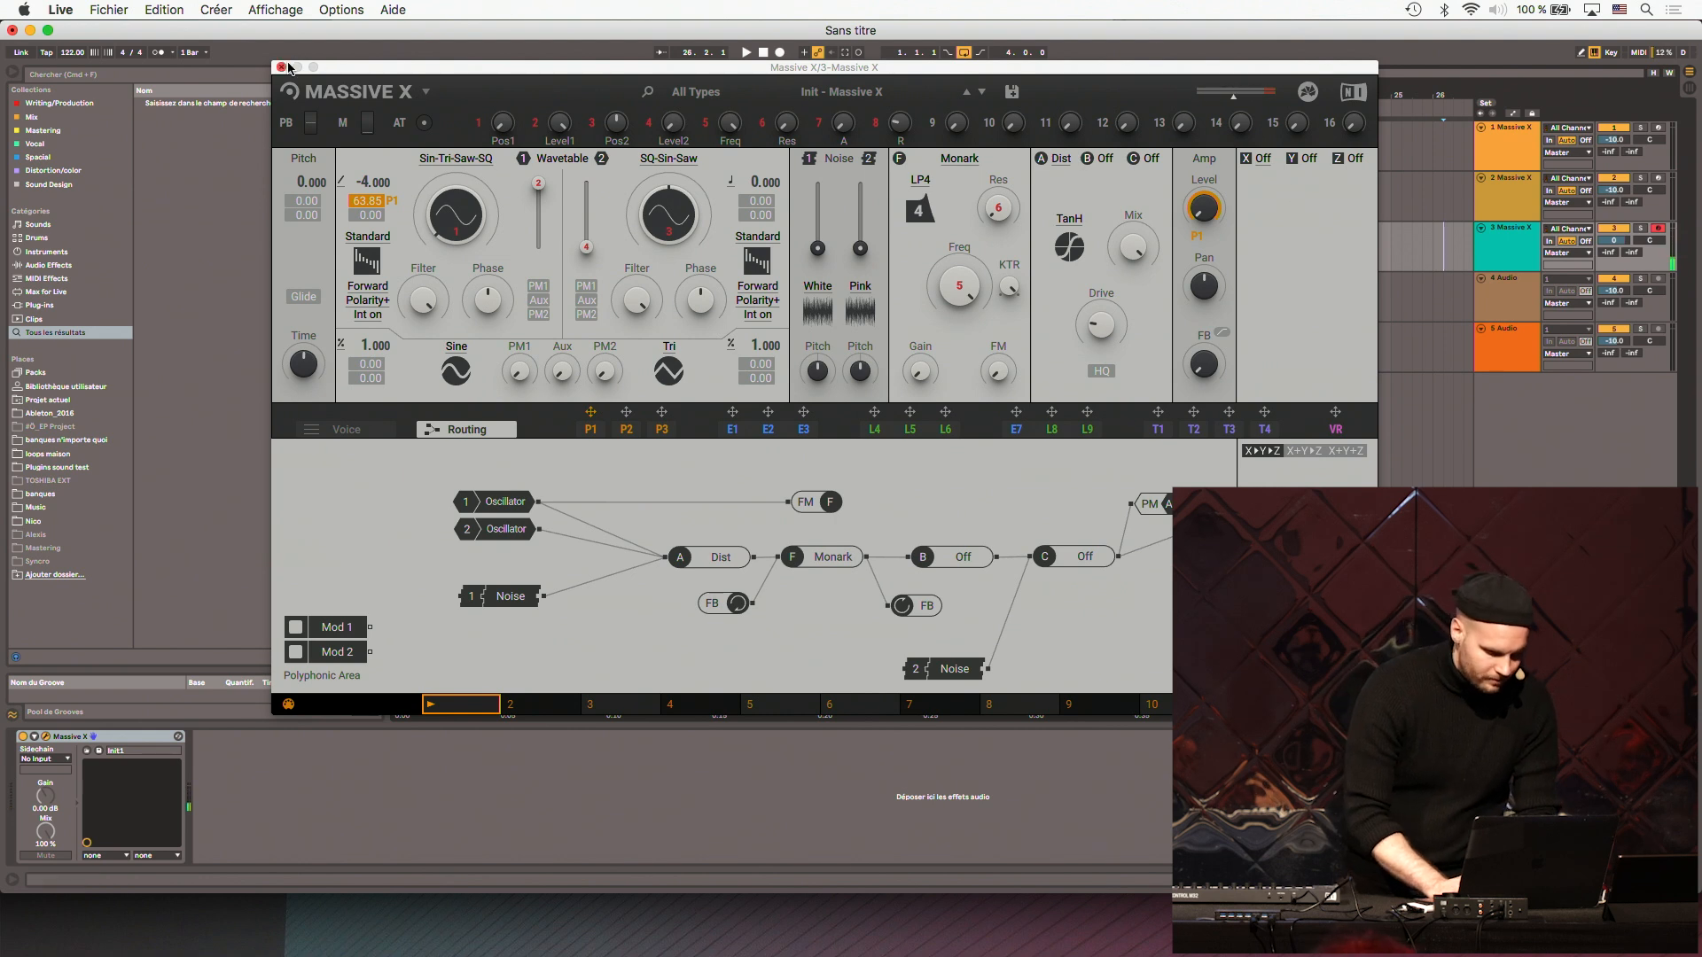
# - Hide the plug-in window and insert an empty four-bar MIDI clip at the start of track 3
pyautogui.press('super+alt+p')
pyautogui.moveTo(558, 268); pyautogui.dragTo(434, 240)
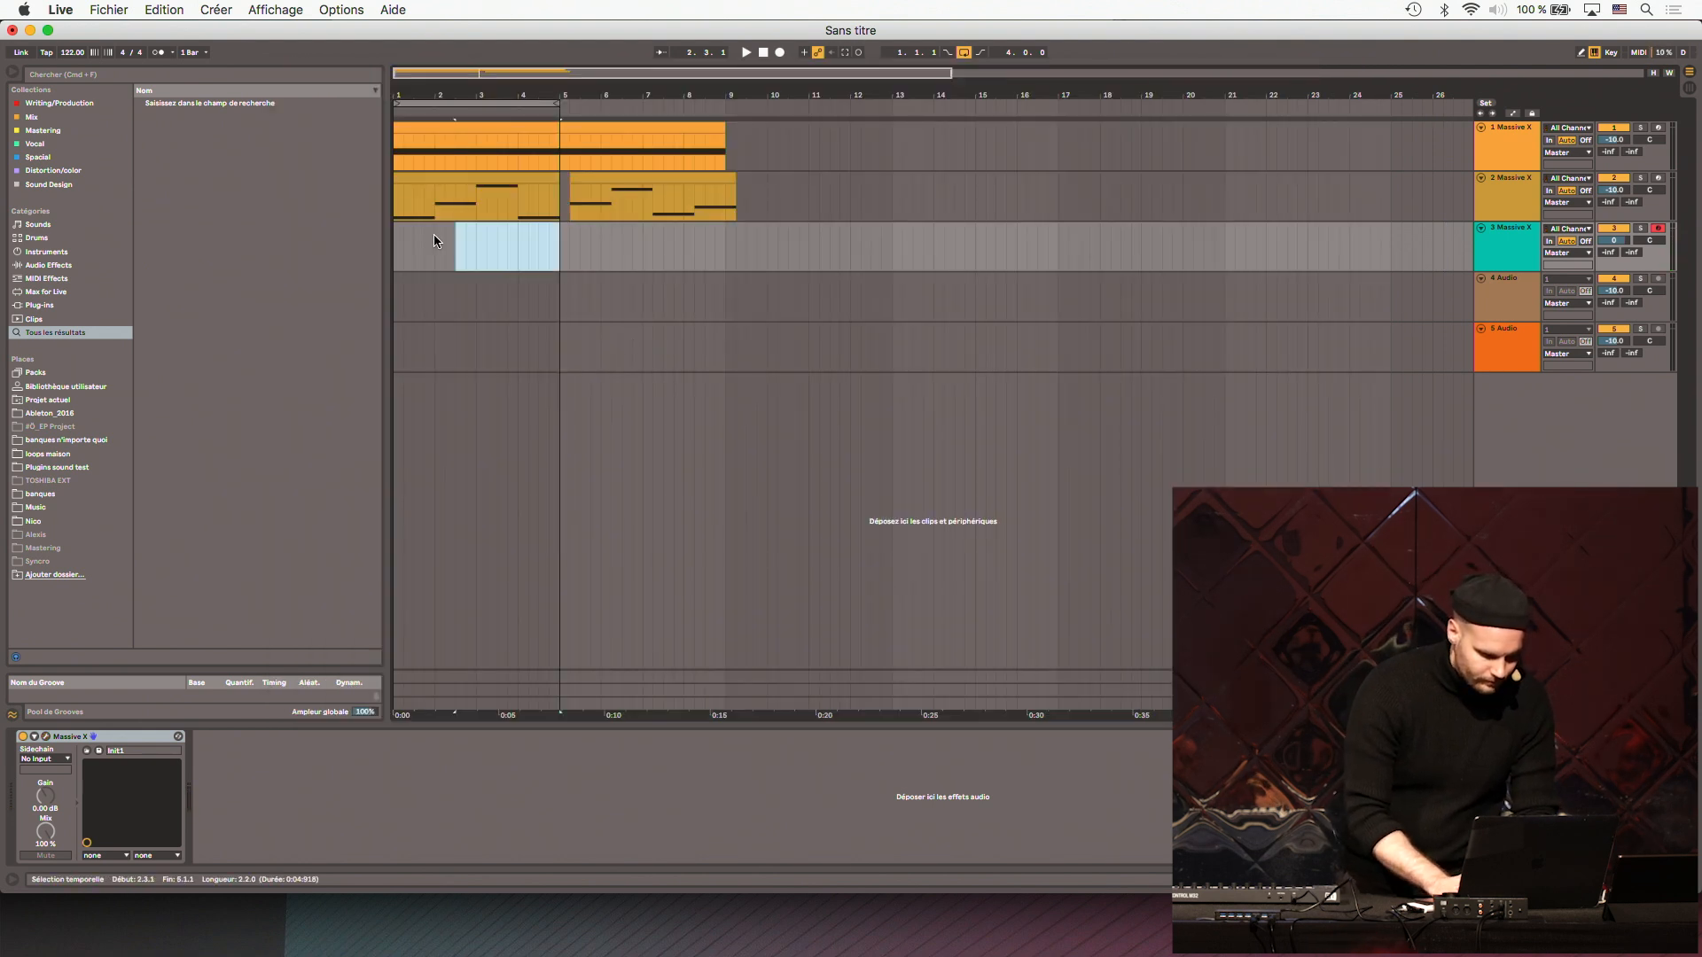
pyautogui.press('super+shift+m')
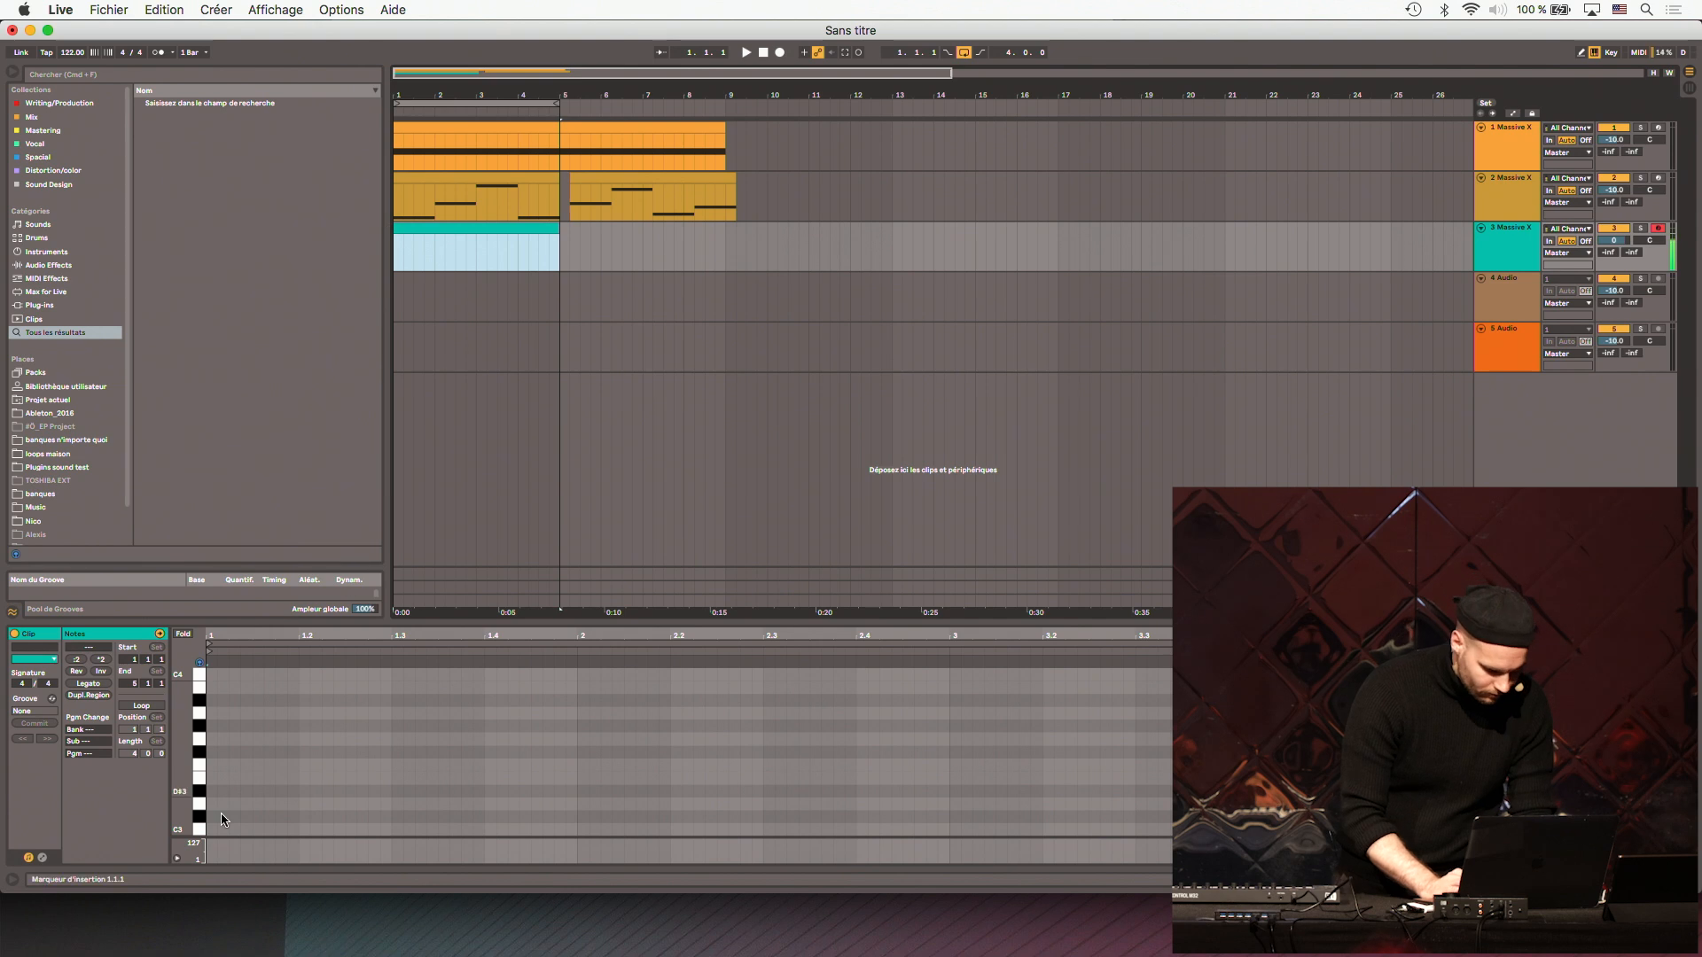
# - Place a short D3 note at 1.1.1 in track 3's clip, loop its first beat and play it back
pyautogui.scroll(-2, 220, 811)
pyautogui.click(211, 773)
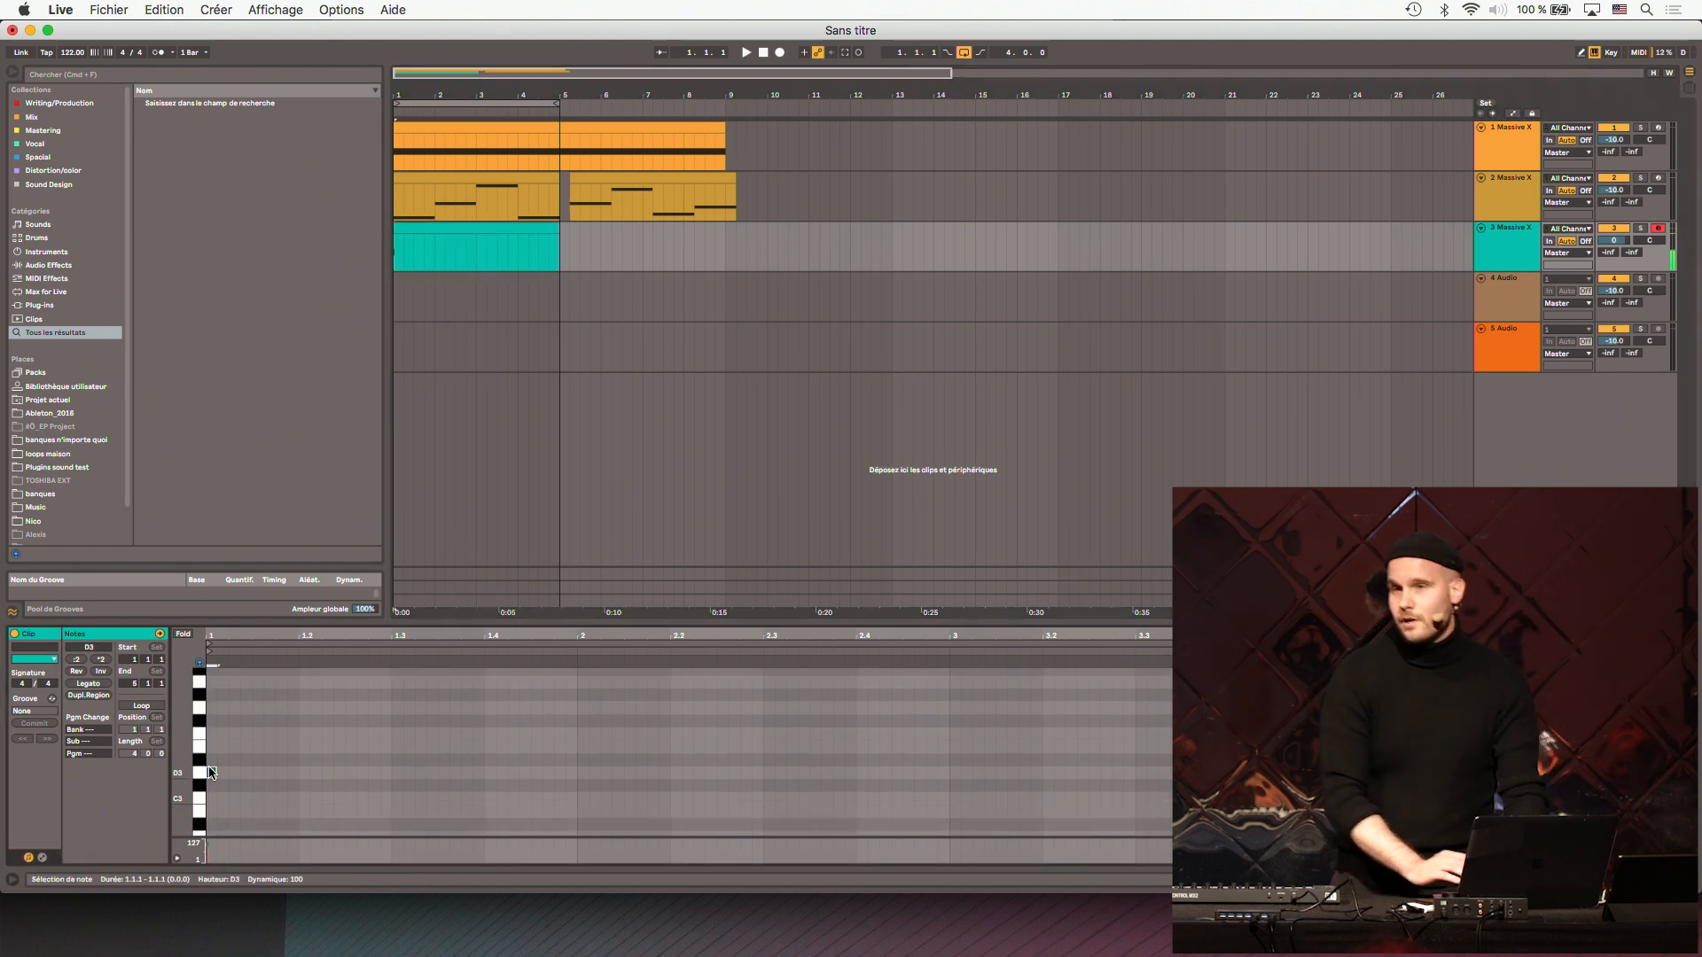
pyautogui.press('space')
pyautogui.press('space')
pyautogui.moveTo(294, 752); pyautogui.dragTo(130, 858)
pyautogui.press('super+l')
pyautogui.press('space')
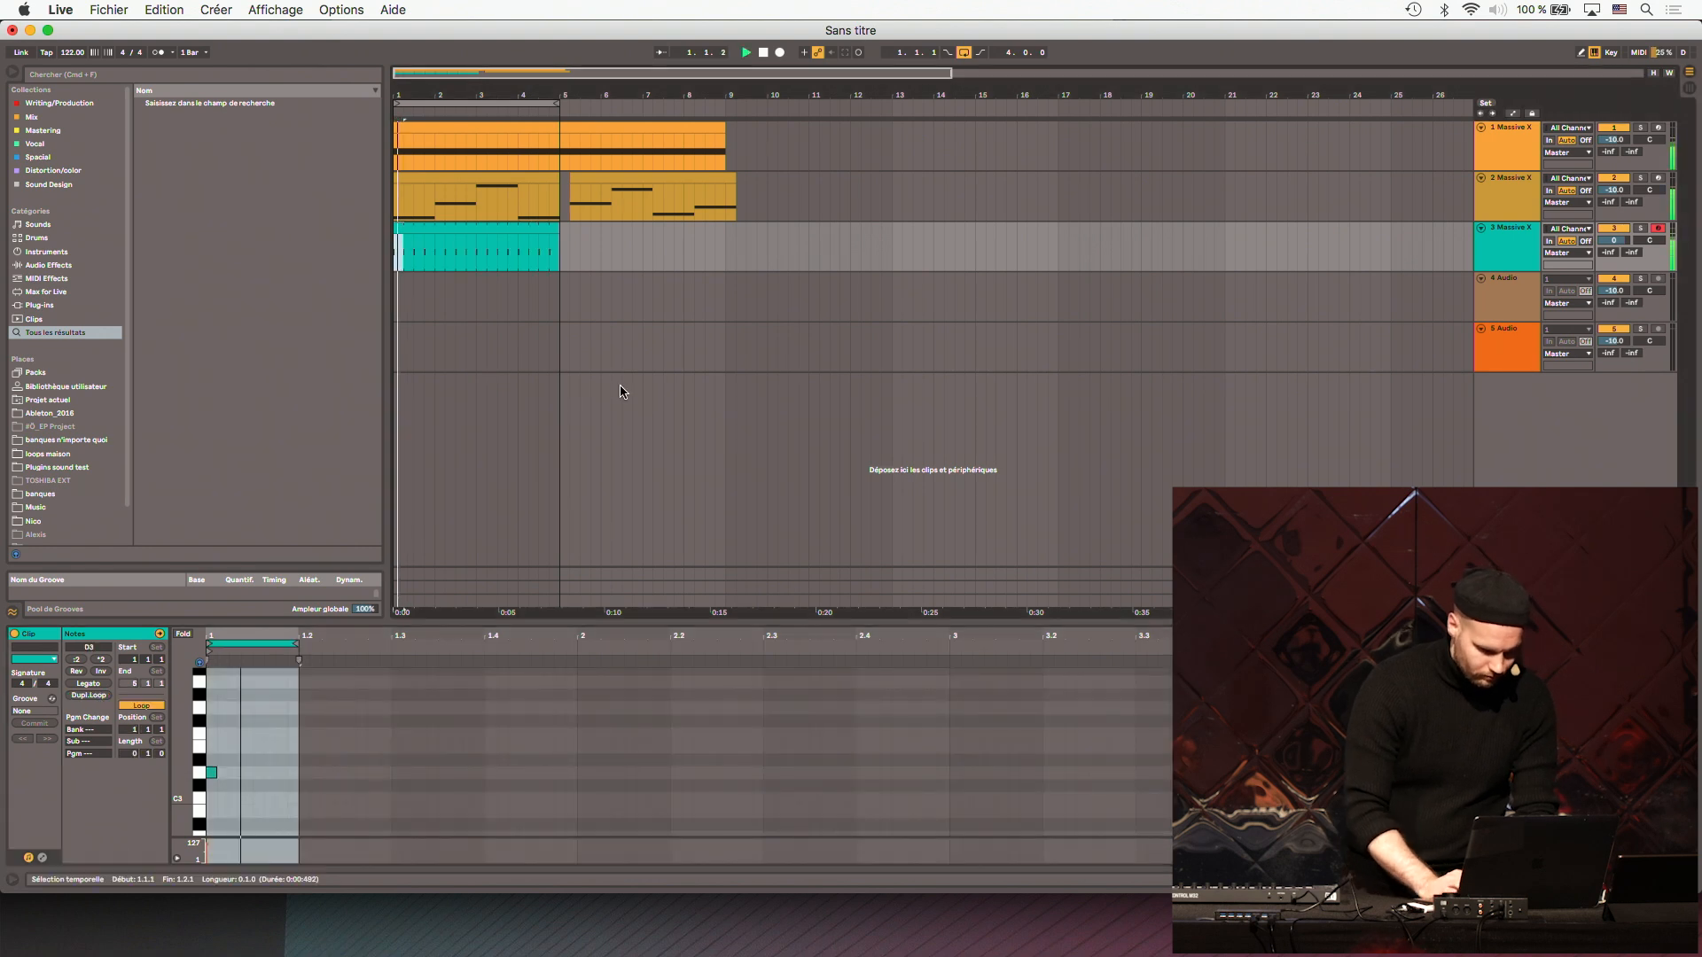
# - Delete the two audio tracks below the third Massive X track
pyautogui.click(1507, 251)
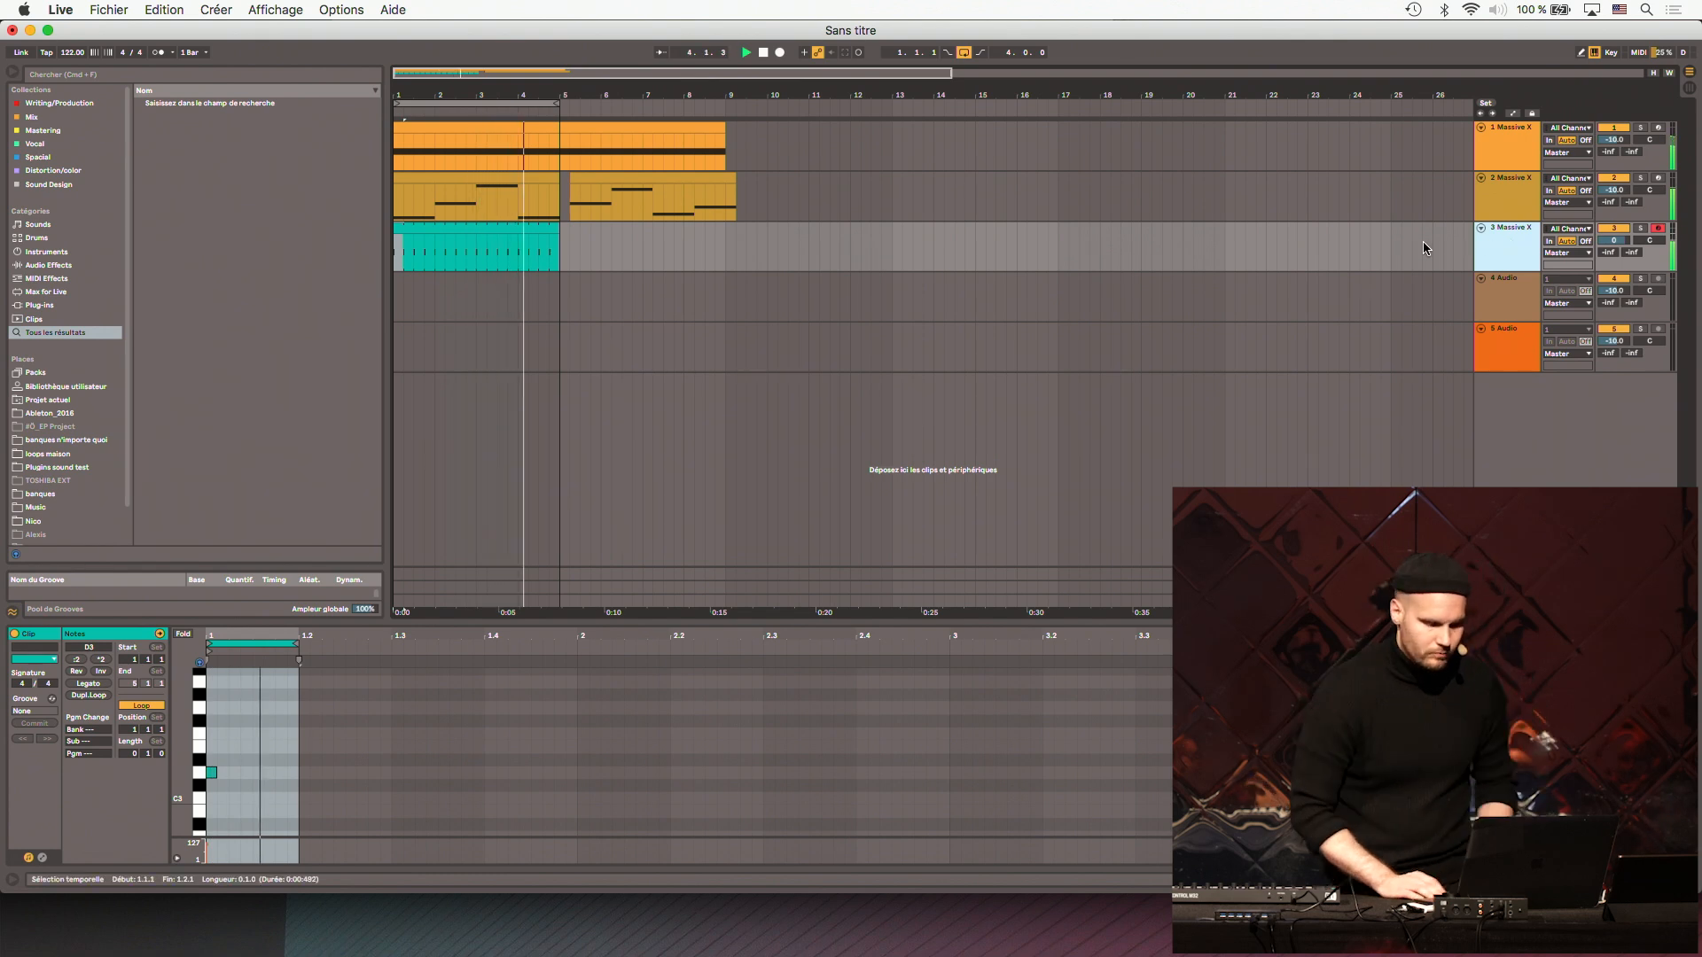
pyautogui.click(1494, 250)
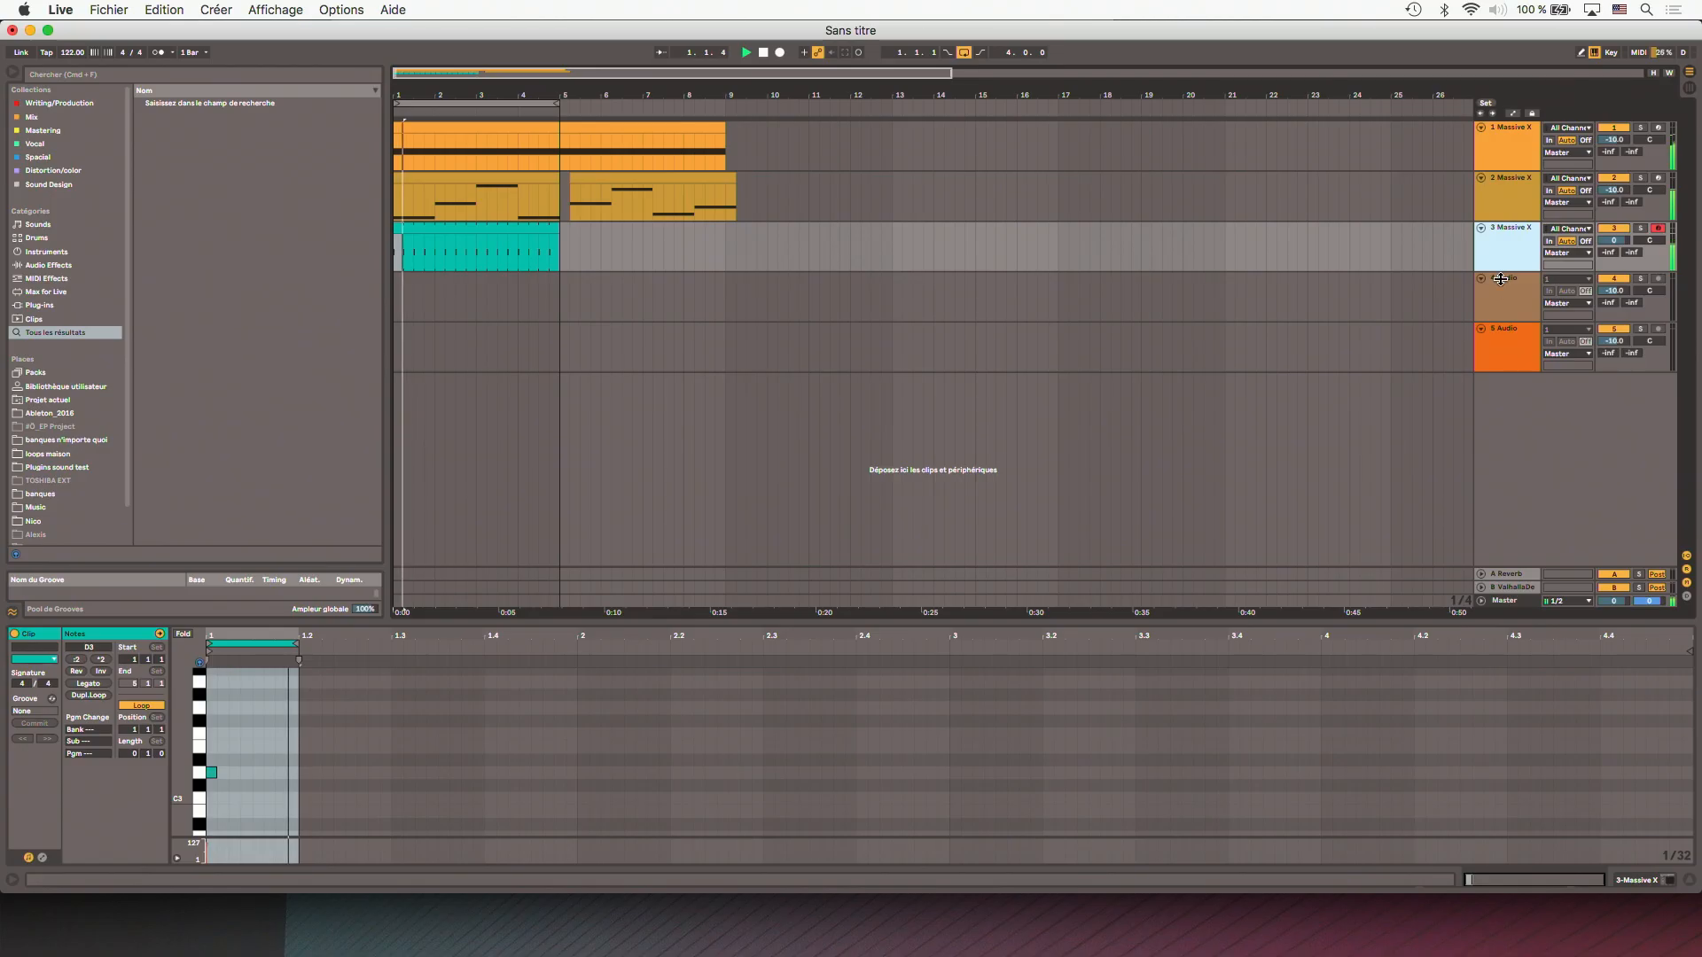
pyautogui.click(1507, 292)
pyautogui.click(1511, 333)
pyautogui.press('Delete')
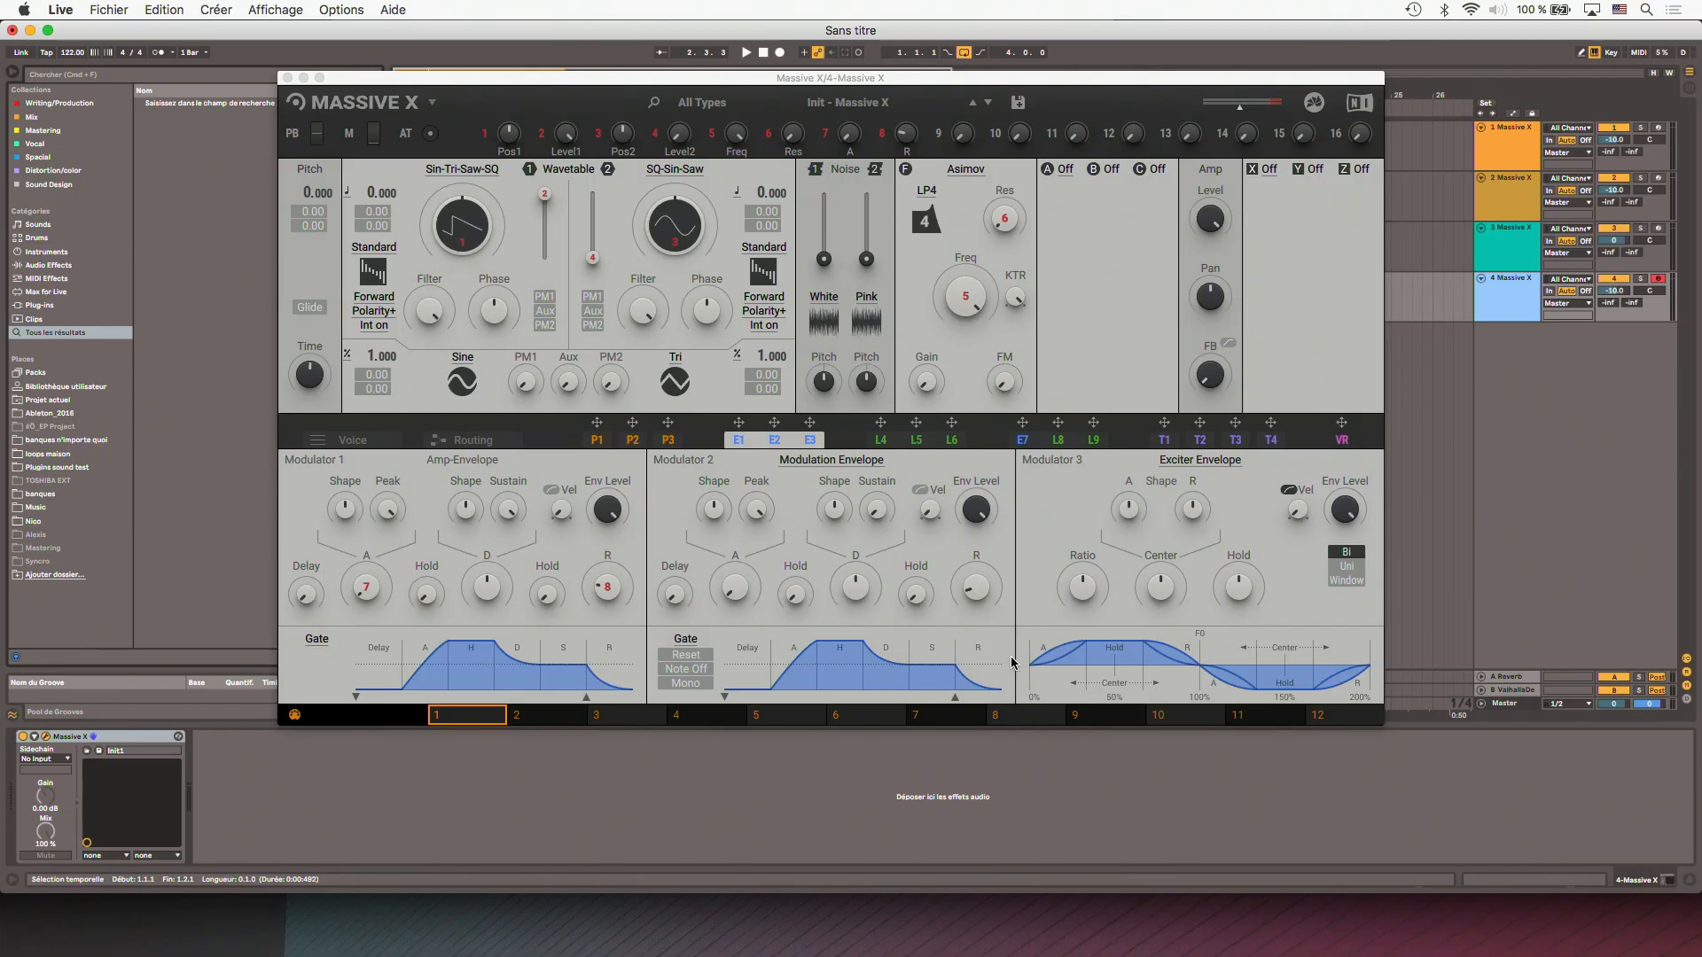
# - Turn wavetable oscillator 1's level fully down and modulate noise 1's level with exciter envelope E3
pyautogui.click(1409, 300)
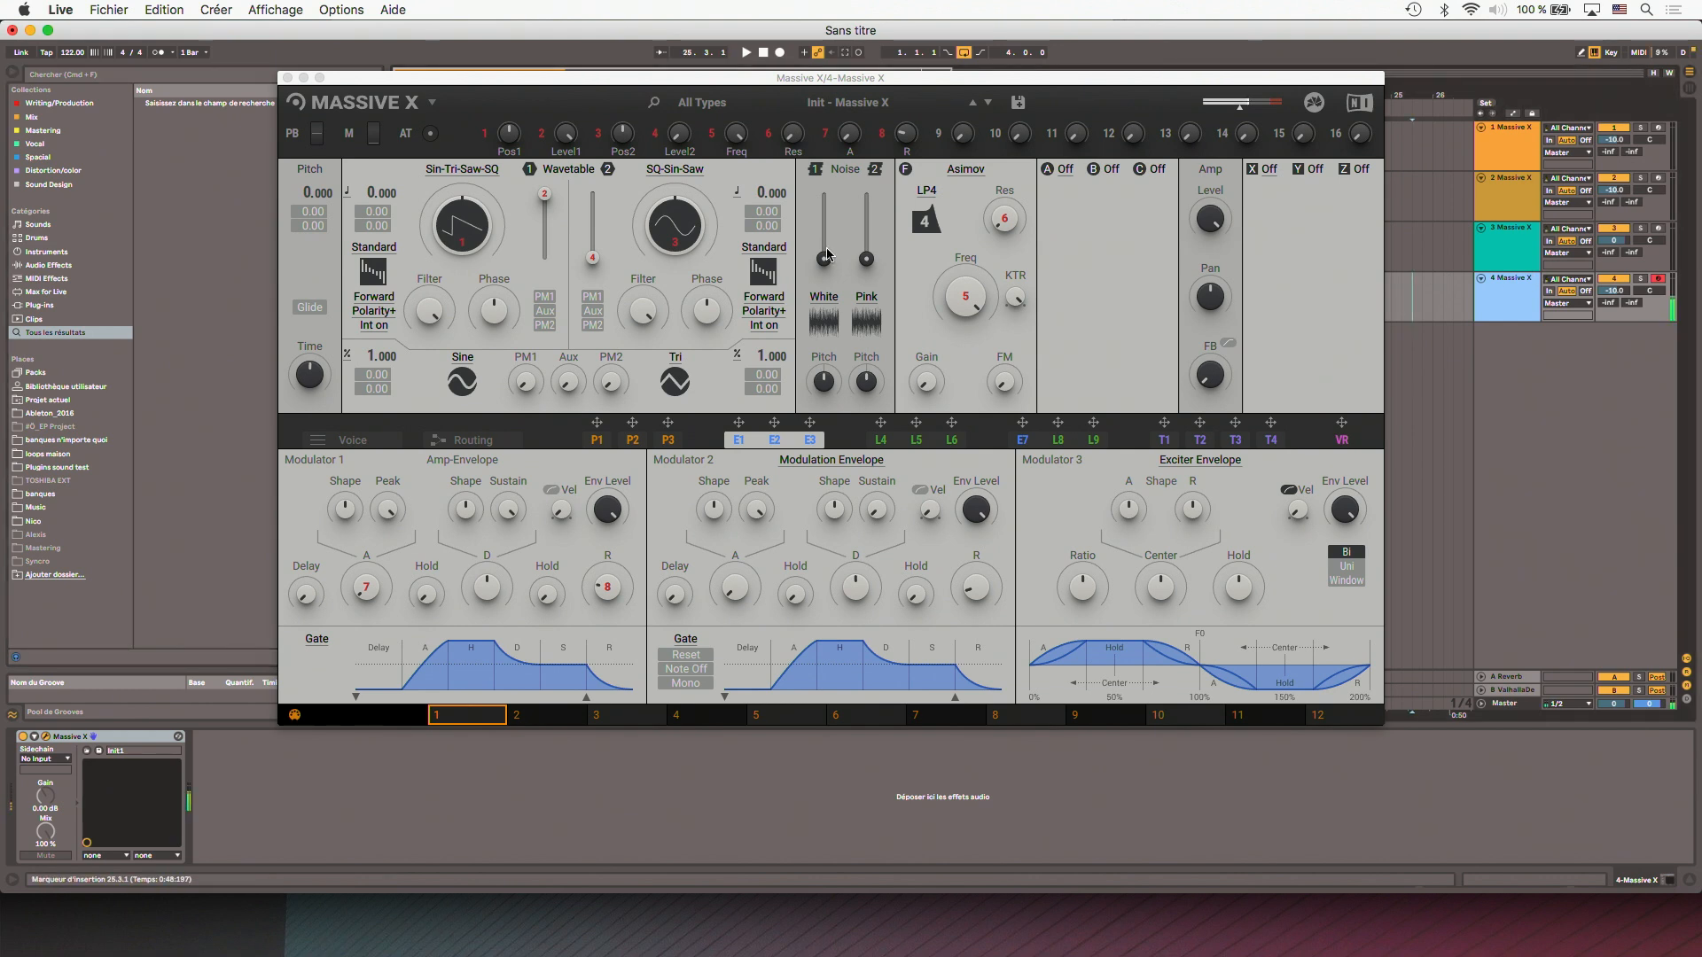
pyautogui.click(547, 204)
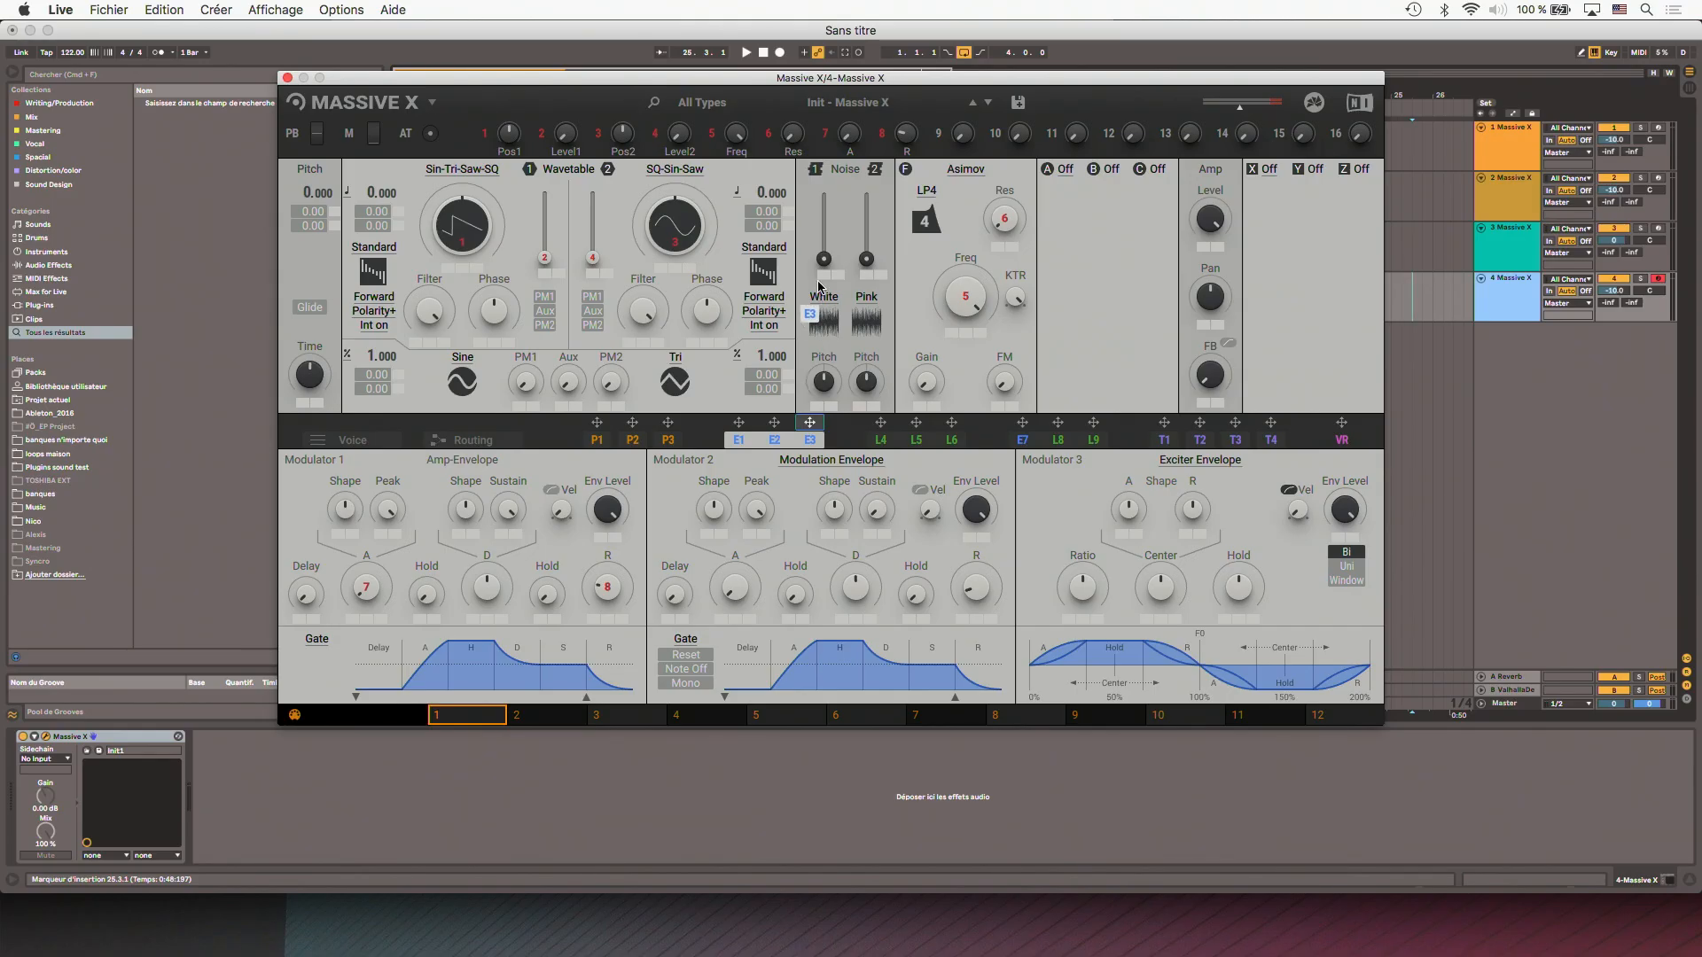
pyautogui.moveTo(823, 282); pyautogui.dragTo(825, 279)
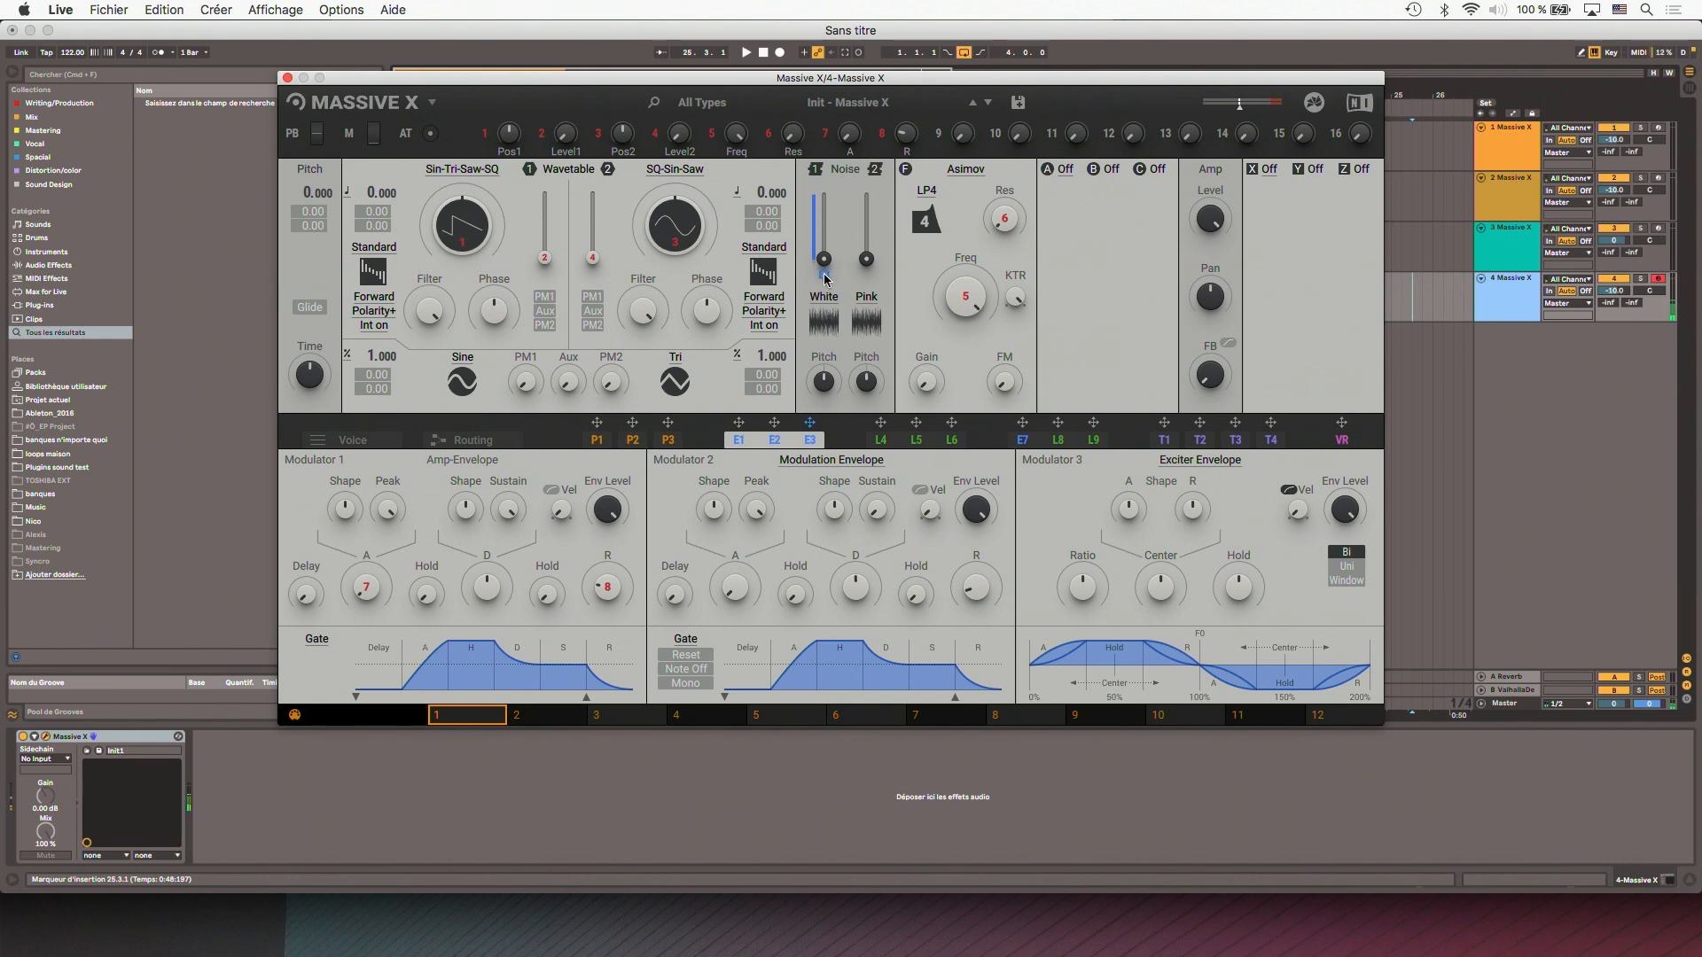
# - Reset track 4's volume to 0 and lengthen the amp envelope's release
pyautogui.click(1612, 292)
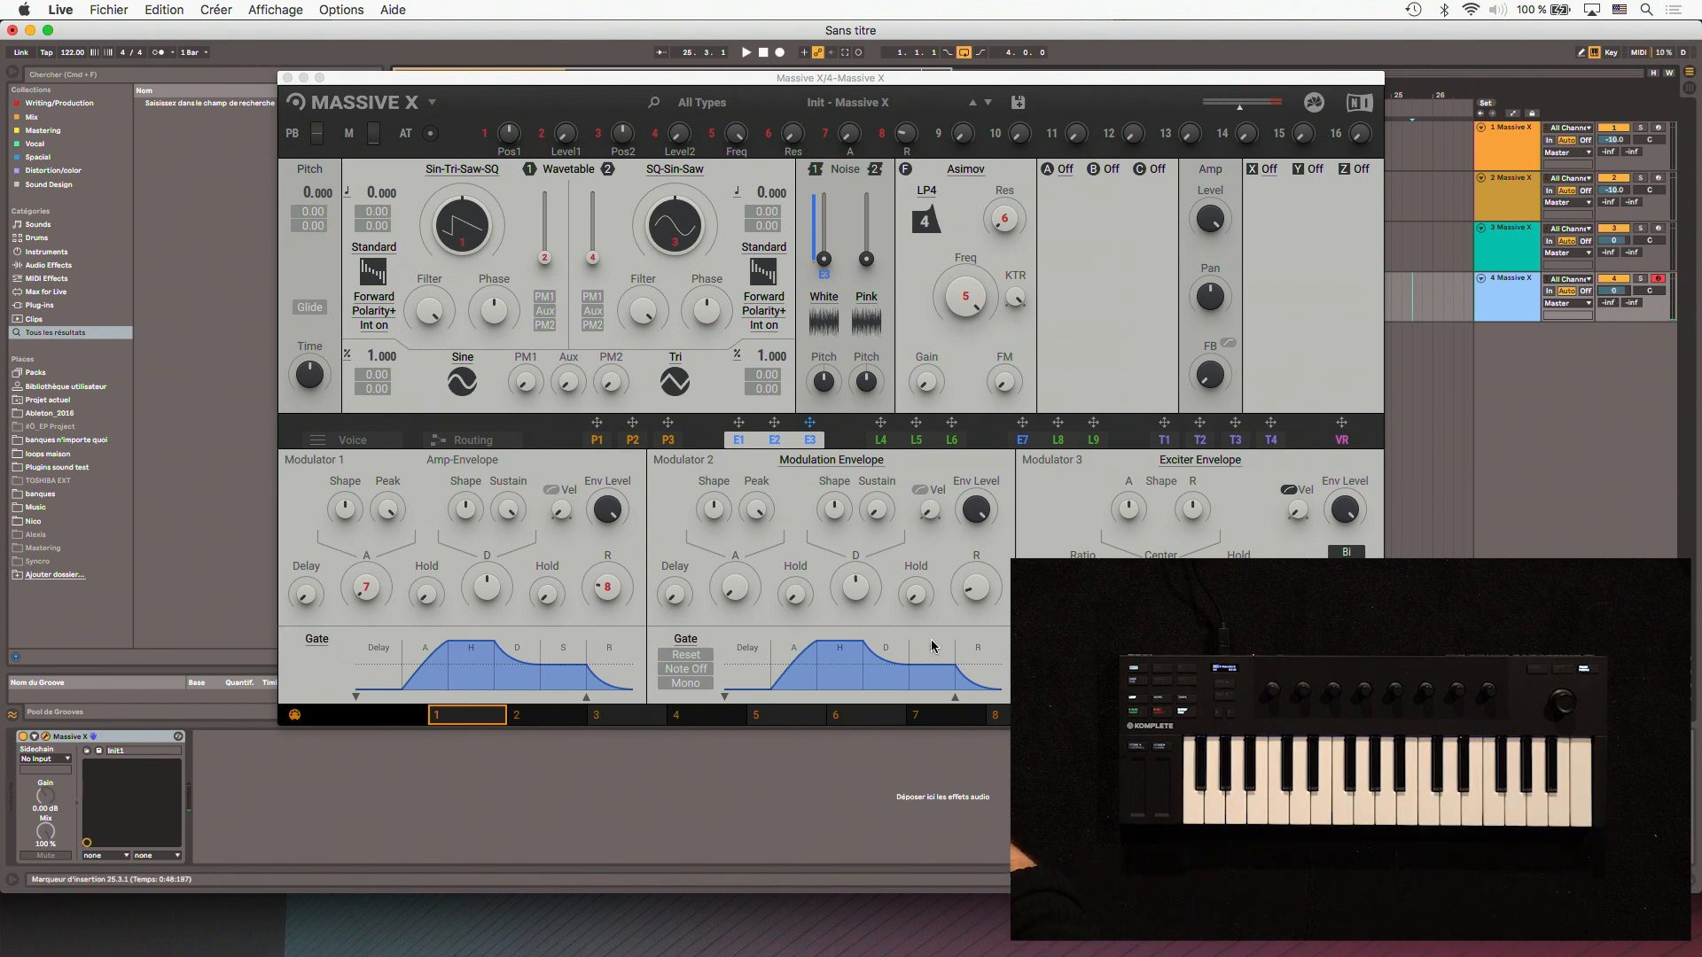
pyautogui.click(606, 591)
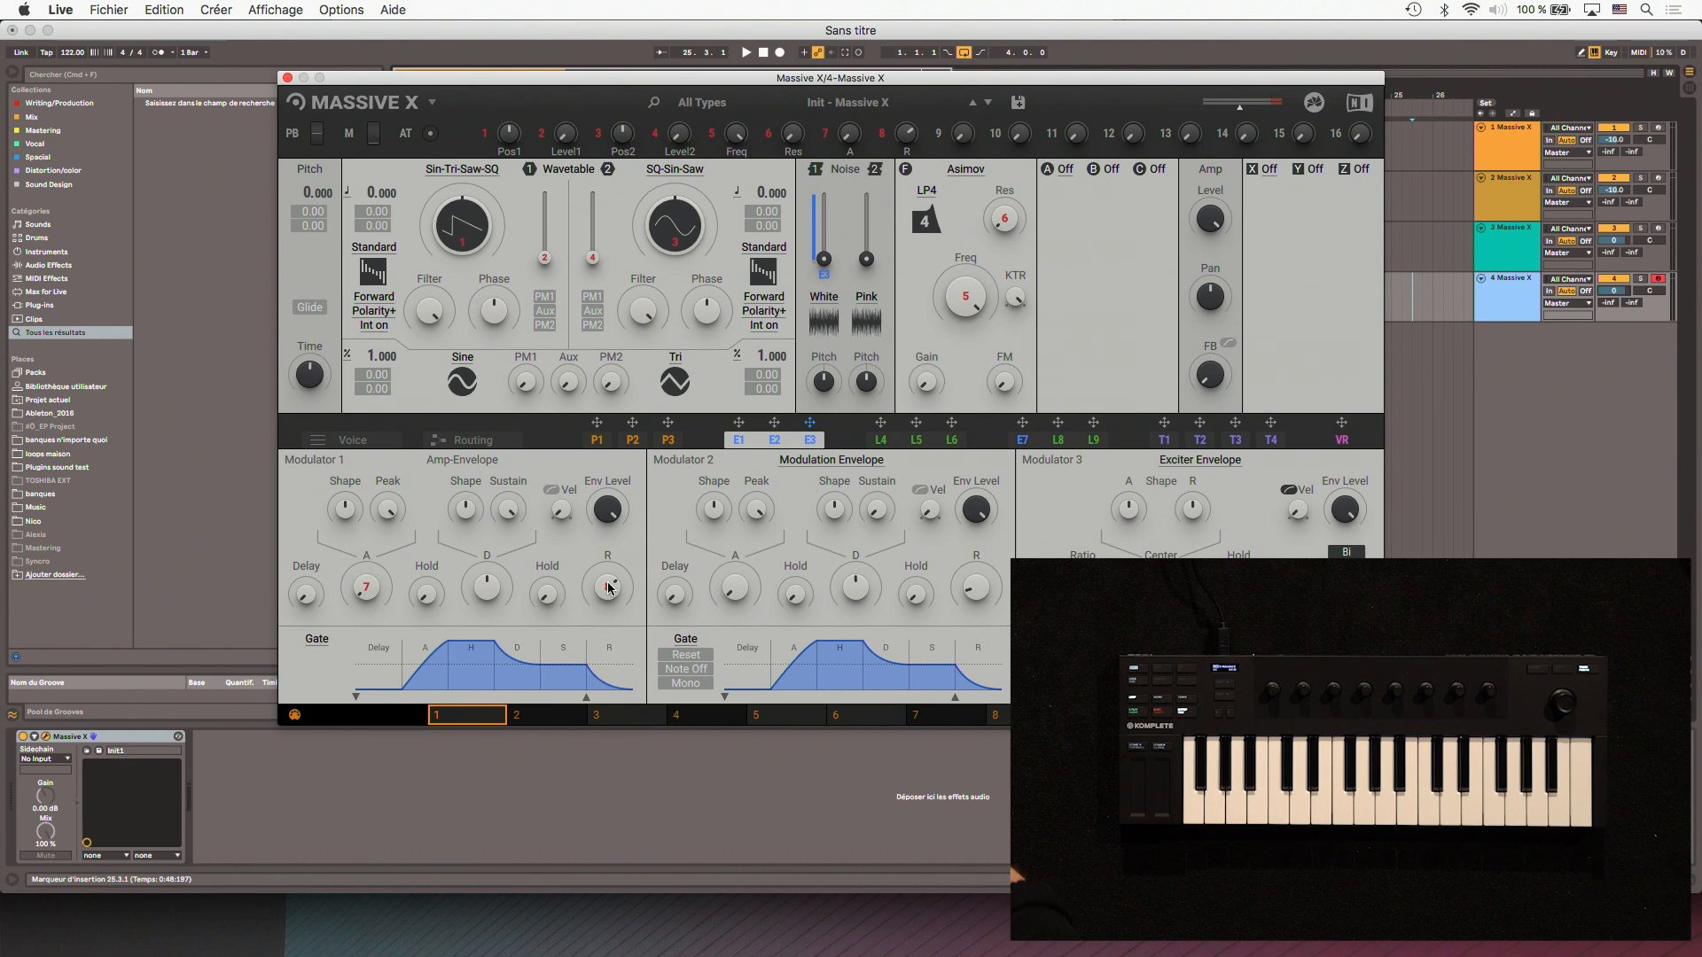
# - Change the filter type to Comb and raise its feedback
pyautogui.click(966, 168)
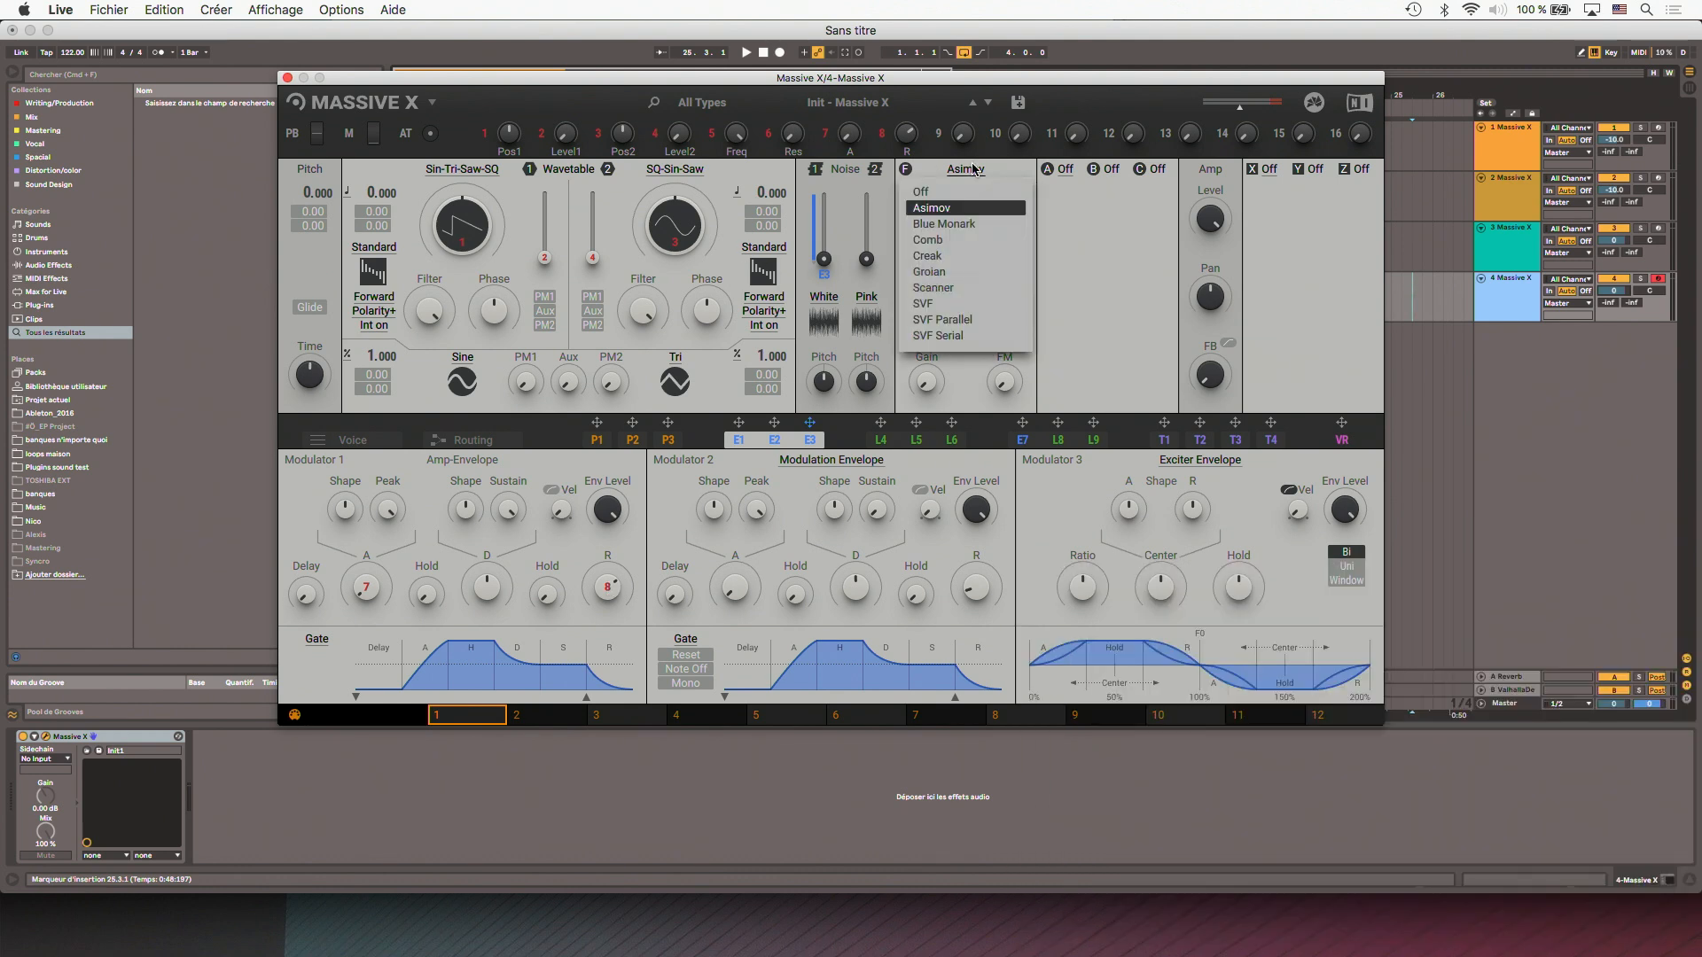
pyautogui.click(940, 239)
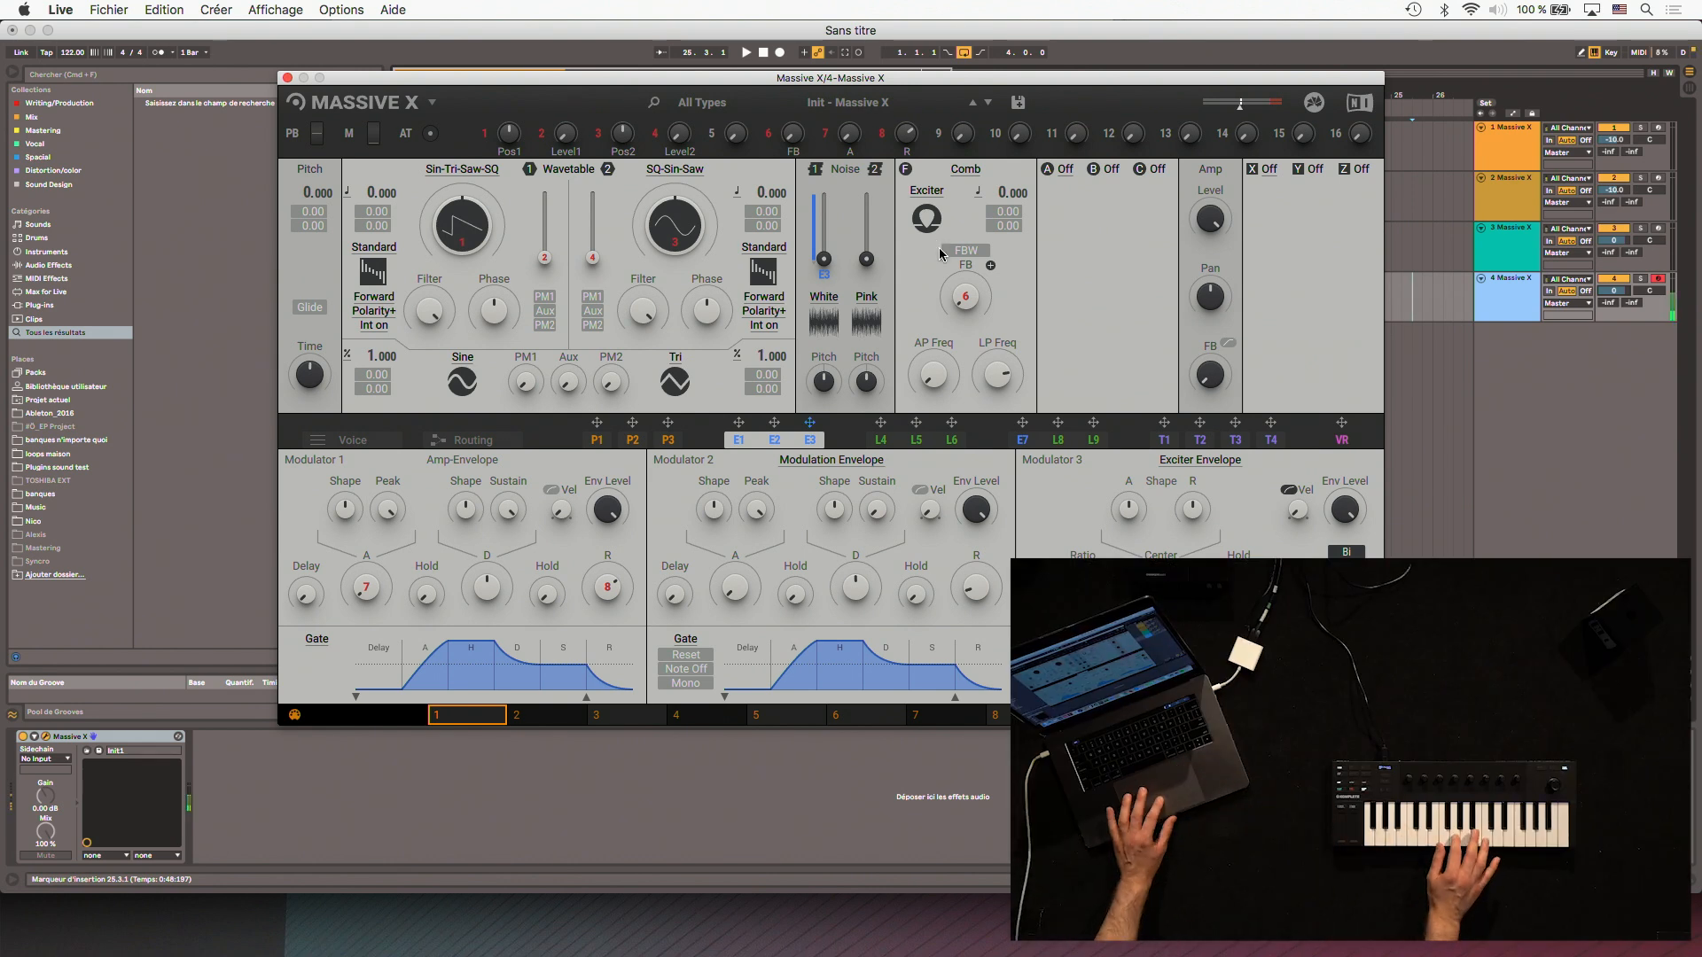
pyautogui.moveTo(966, 301); pyautogui.dragTo(966, 249)
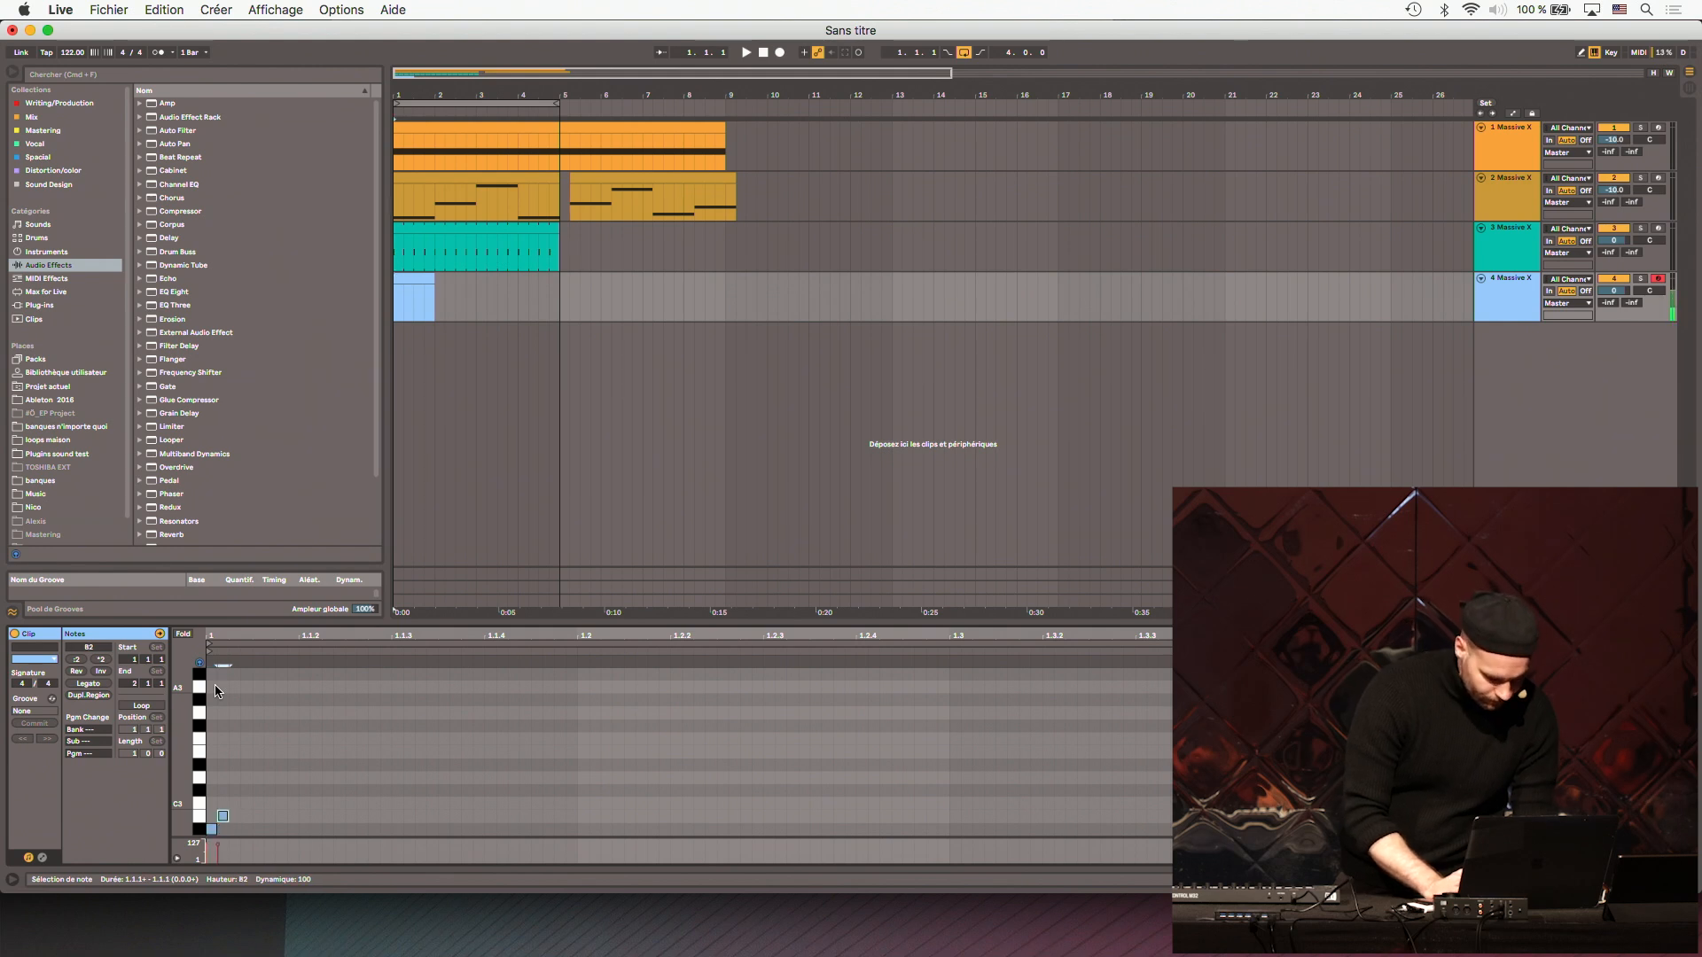
# - Solo track 4 and place its clip's second note on G3 at 1.1.3 and a third on A#3 at 1.2.1
pyautogui.press('Up')
pyautogui.press('Up')
pyautogui.press('Up')
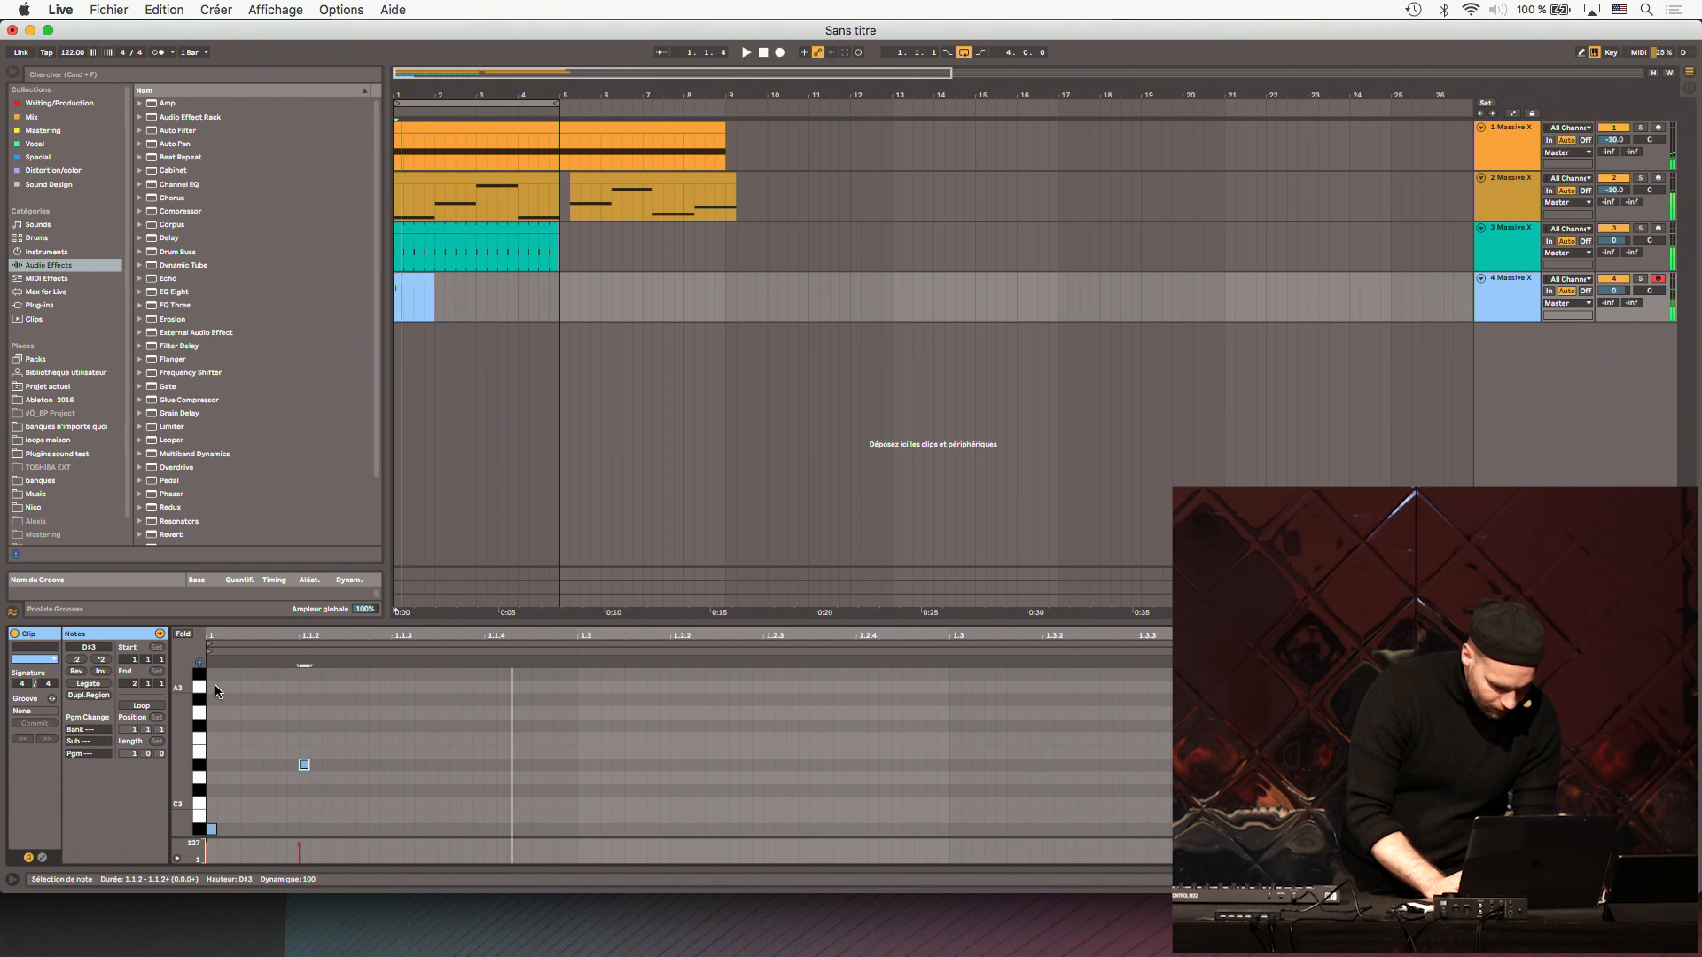
pyautogui.click(1641, 282)
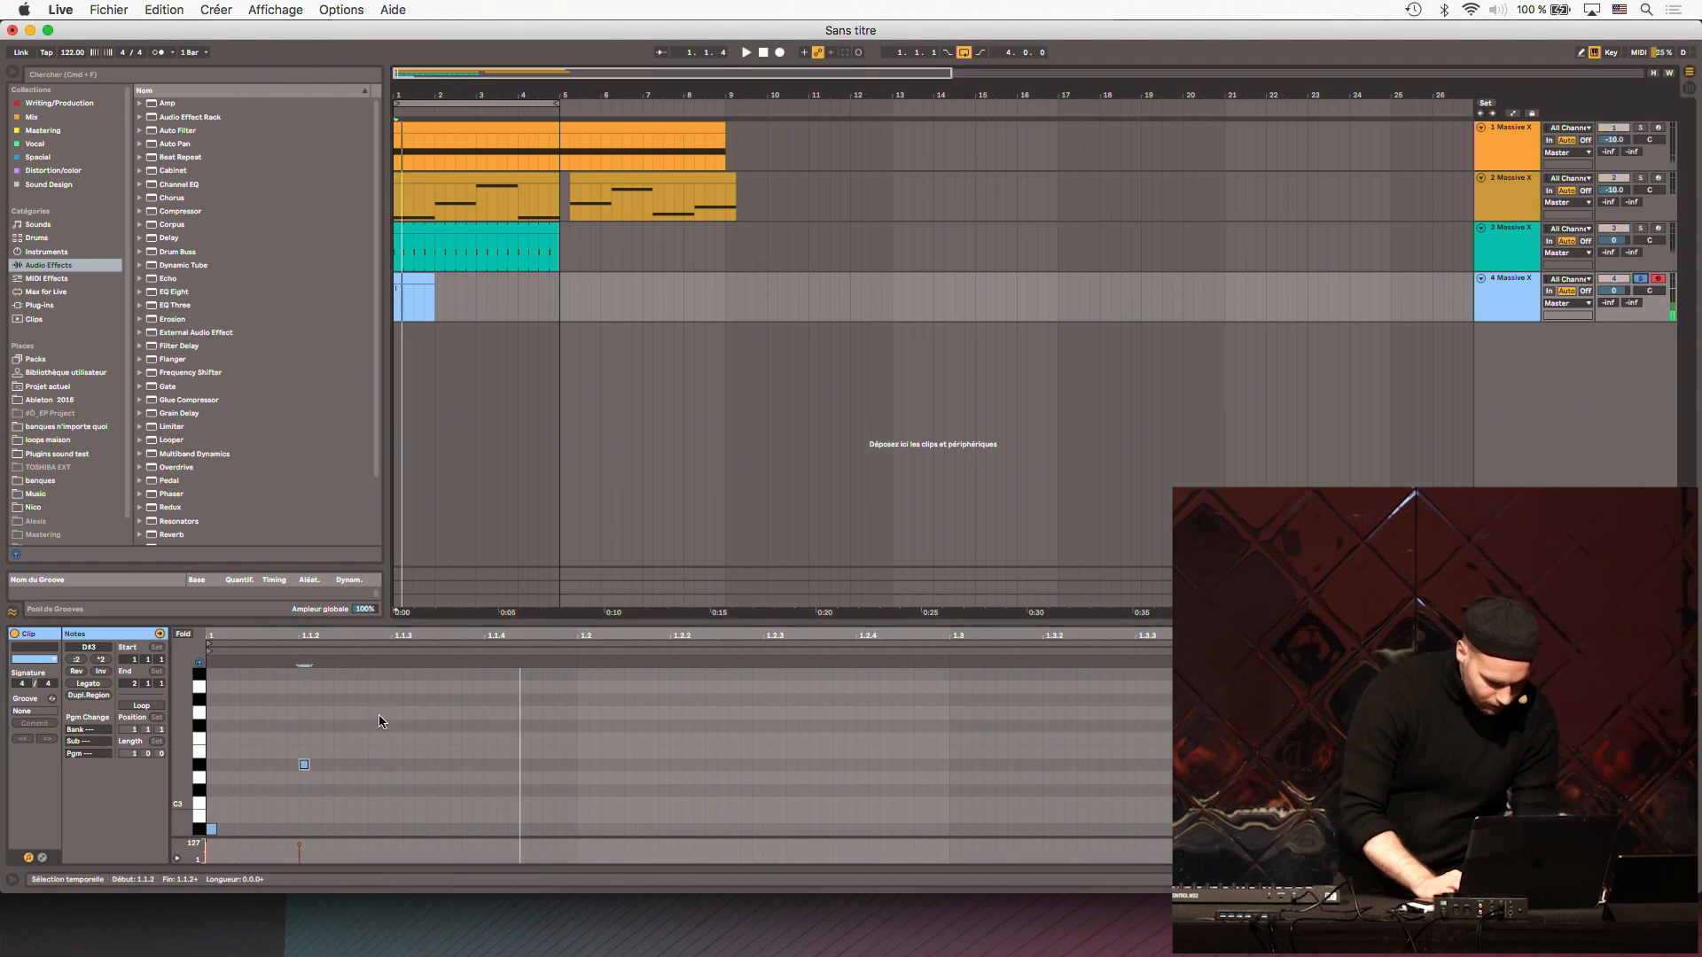
pyautogui.moveTo(304, 766); pyautogui.dragTo(435, 713)
pyautogui.doubleClick(594, 697)
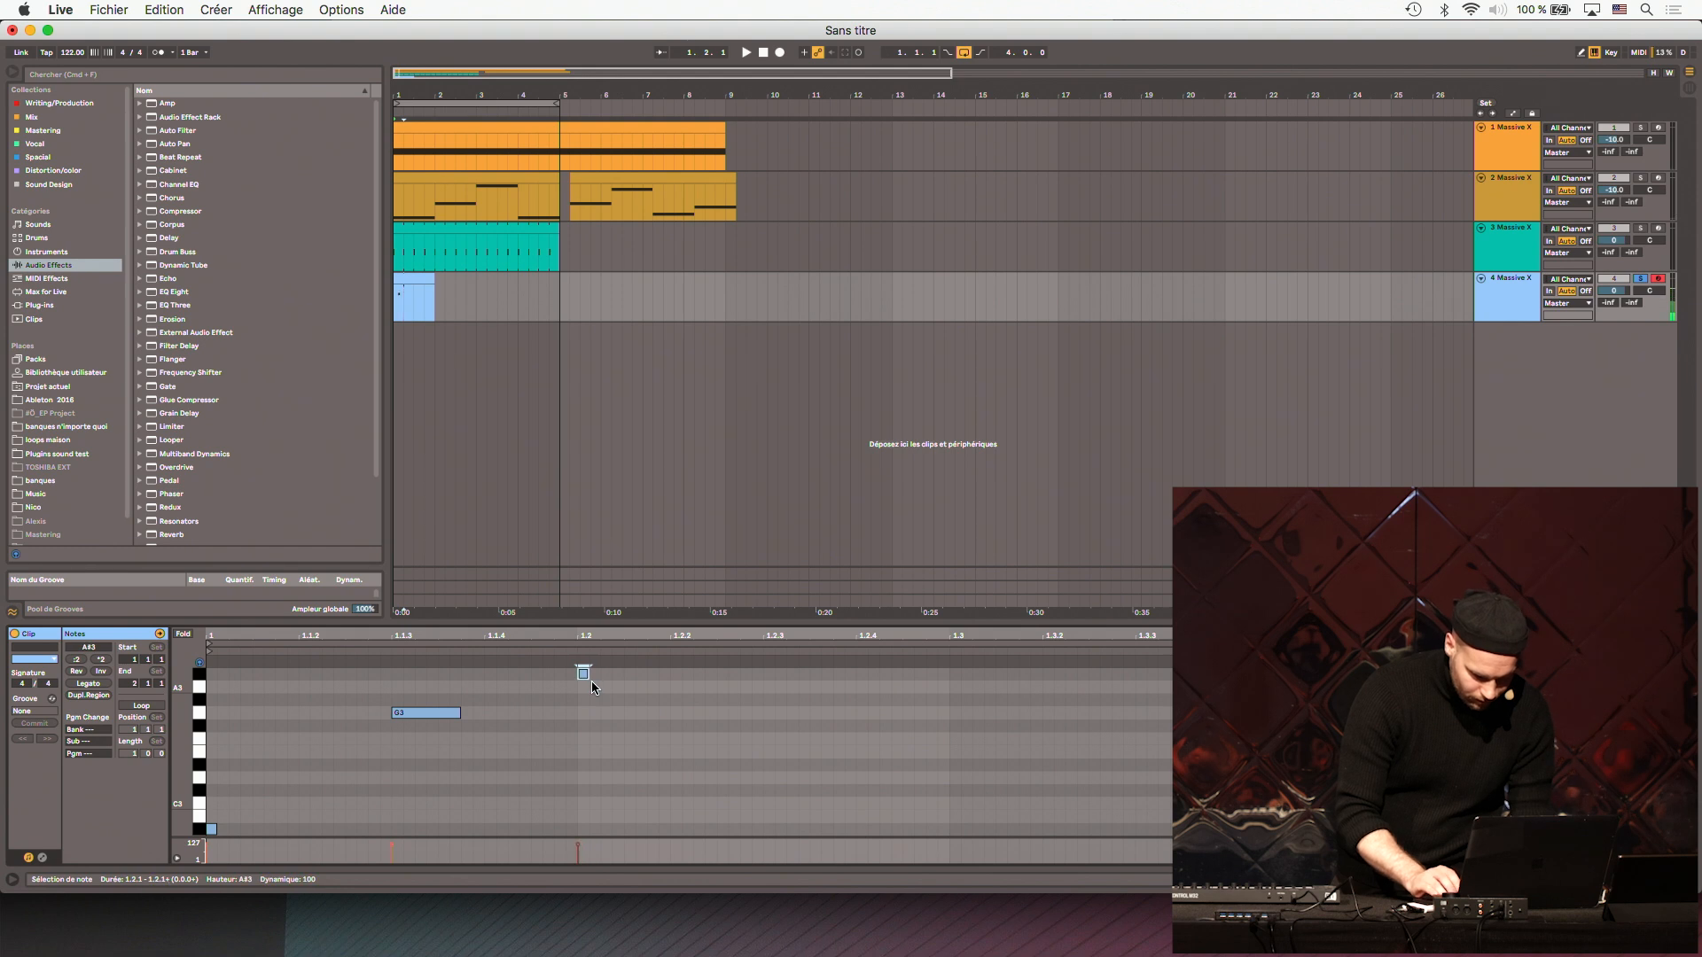
# - Rearrange the following notes while auditioning the pattern, ending with A#3 at 1.1.4 and G3 at 1.2.2
pyautogui.press('super+d')
pyautogui.press('Down')
pyautogui.press('Down')
pyautogui.press('Right')
pyautogui.press('Down')
pyautogui.press('Down')
pyautogui.press('Up')
pyautogui.press('space')
pyautogui.press('space')
pyautogui.moveTo(724, 773); pyautogui.dragTo(558, 581)
pyautogui.press('space')
pyautogui.press('space')
pyautogui.press('Left')
pyautogui.press('Right')
pyautogui.press('Right')
pyautogui.press('Right')
pyautogui.press('Right')
pyautogui.press('Right')
pyautogui.press('Right')
pyautogui.press('Right')
pyautogui.press('Right')
pyautogui.press('Right')
# - Loop the first two beats of track 4's clip and extend the clip to nearly bar 5
pyautogui.press('space')
pyautogui.press('Left')
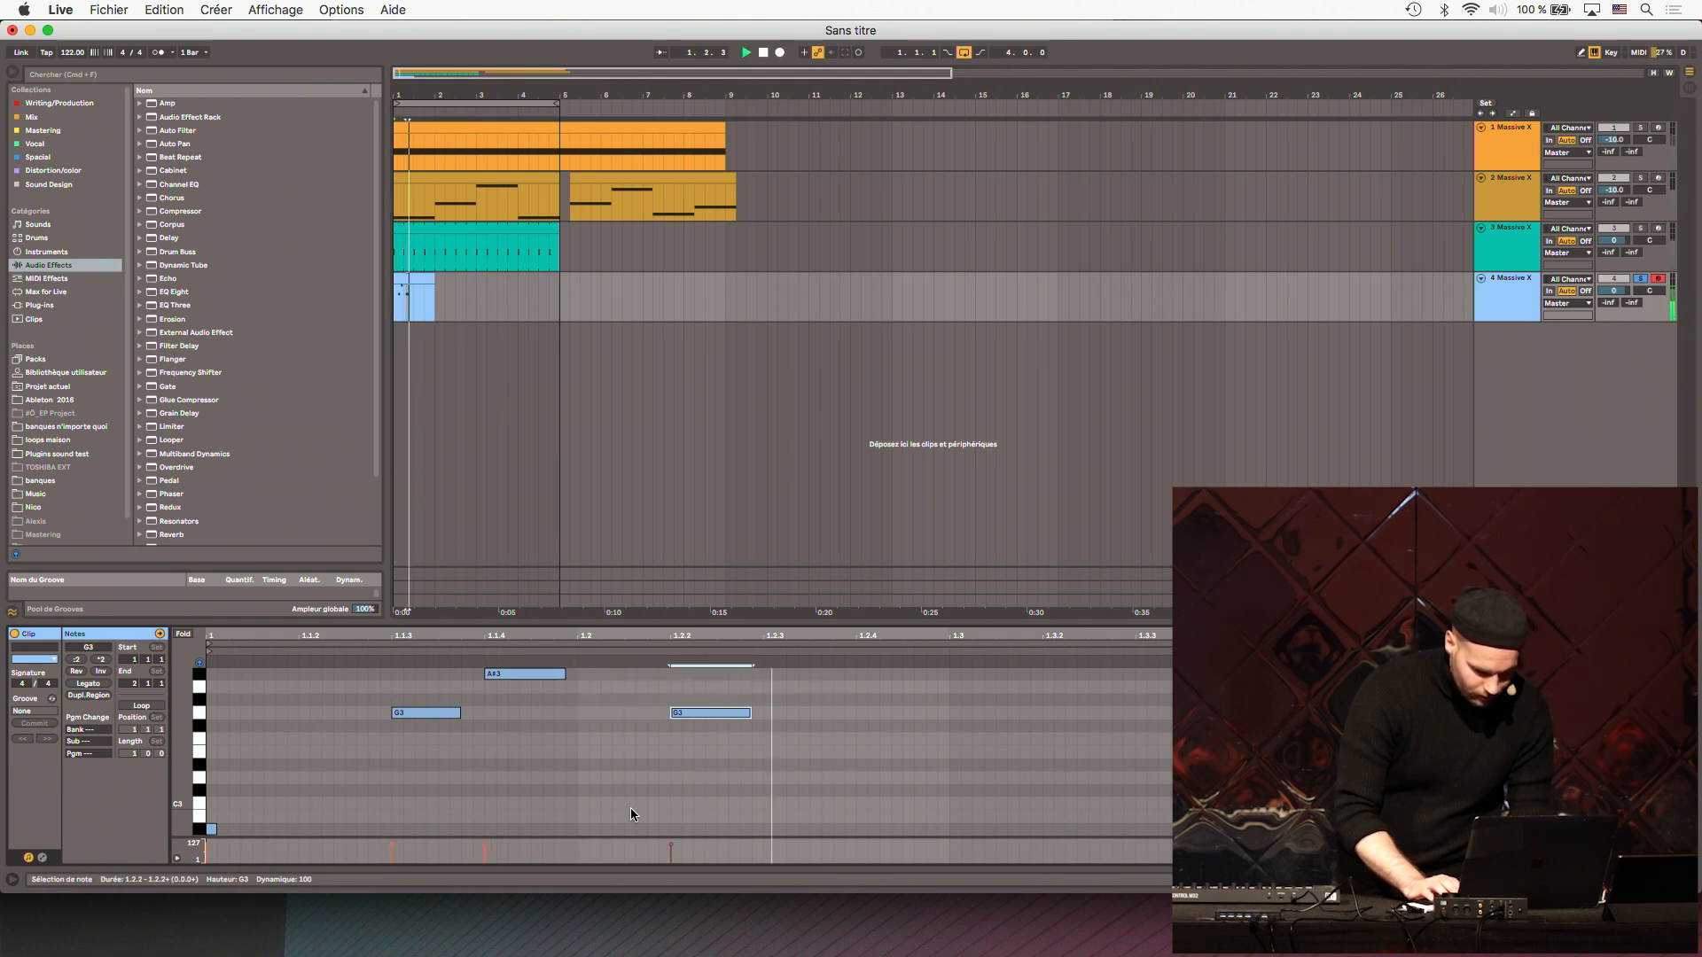
pyautogui.moveTo(952, 713); pyautogui.dragTo(206, 836)
pyautogui.press('super+l')
pyautogui.press('space')
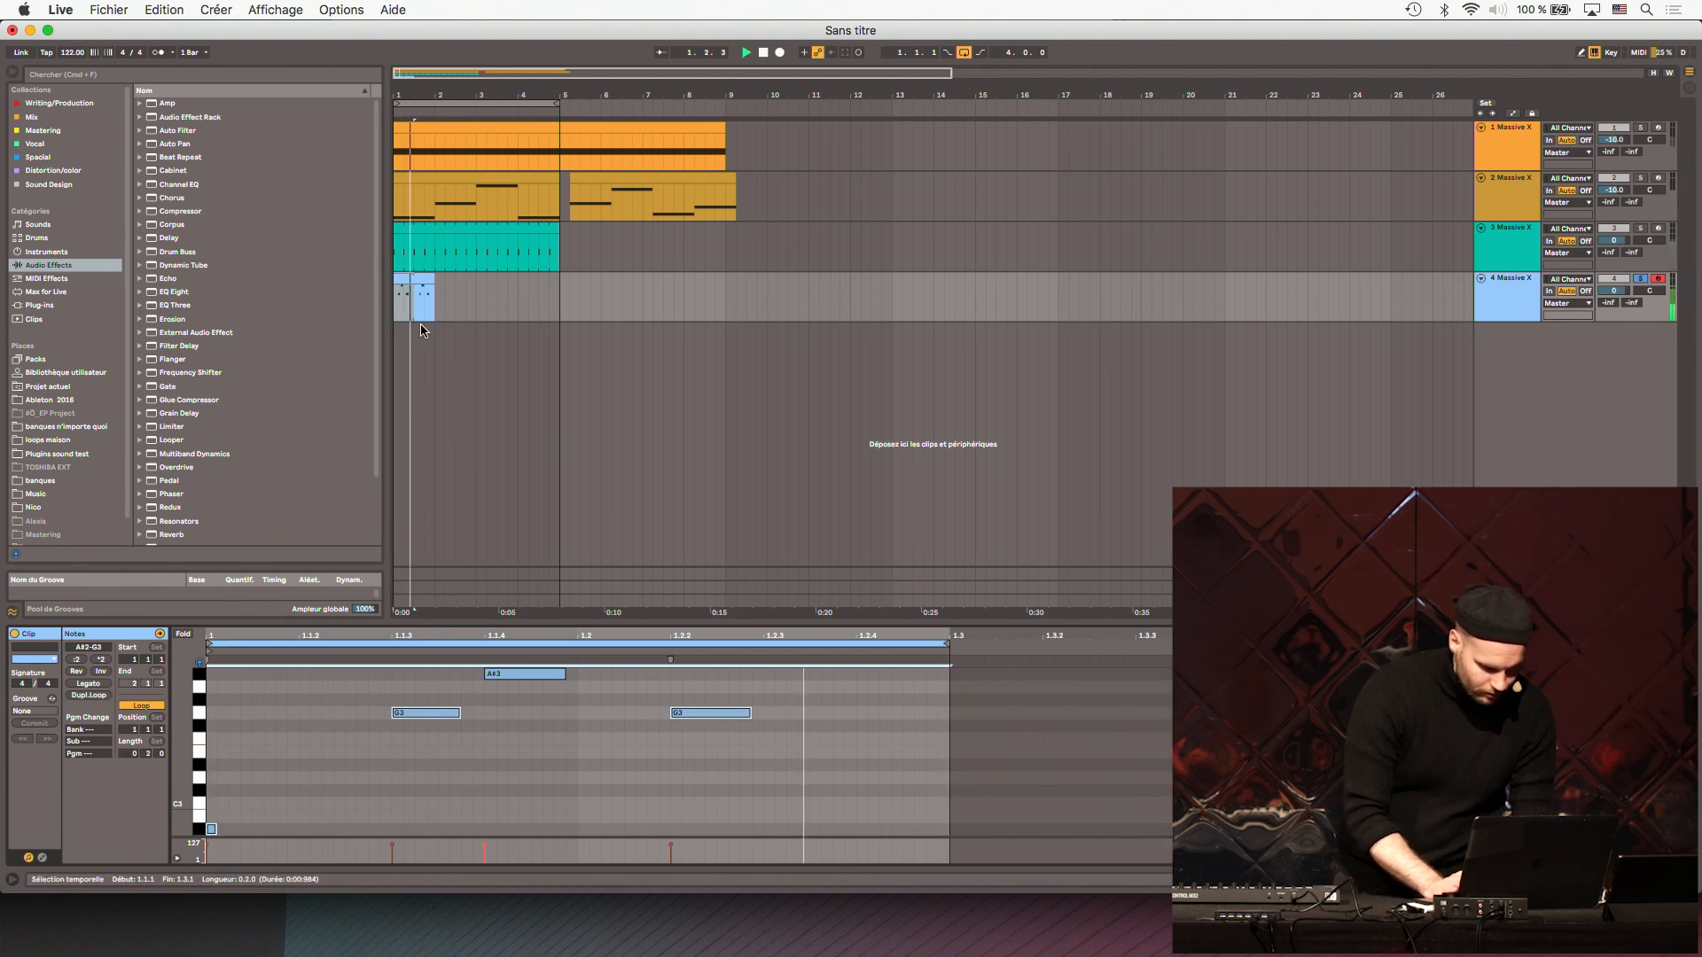
pyautogui.moveTo(434, 280); pyautogui.dragTo(546, 287)
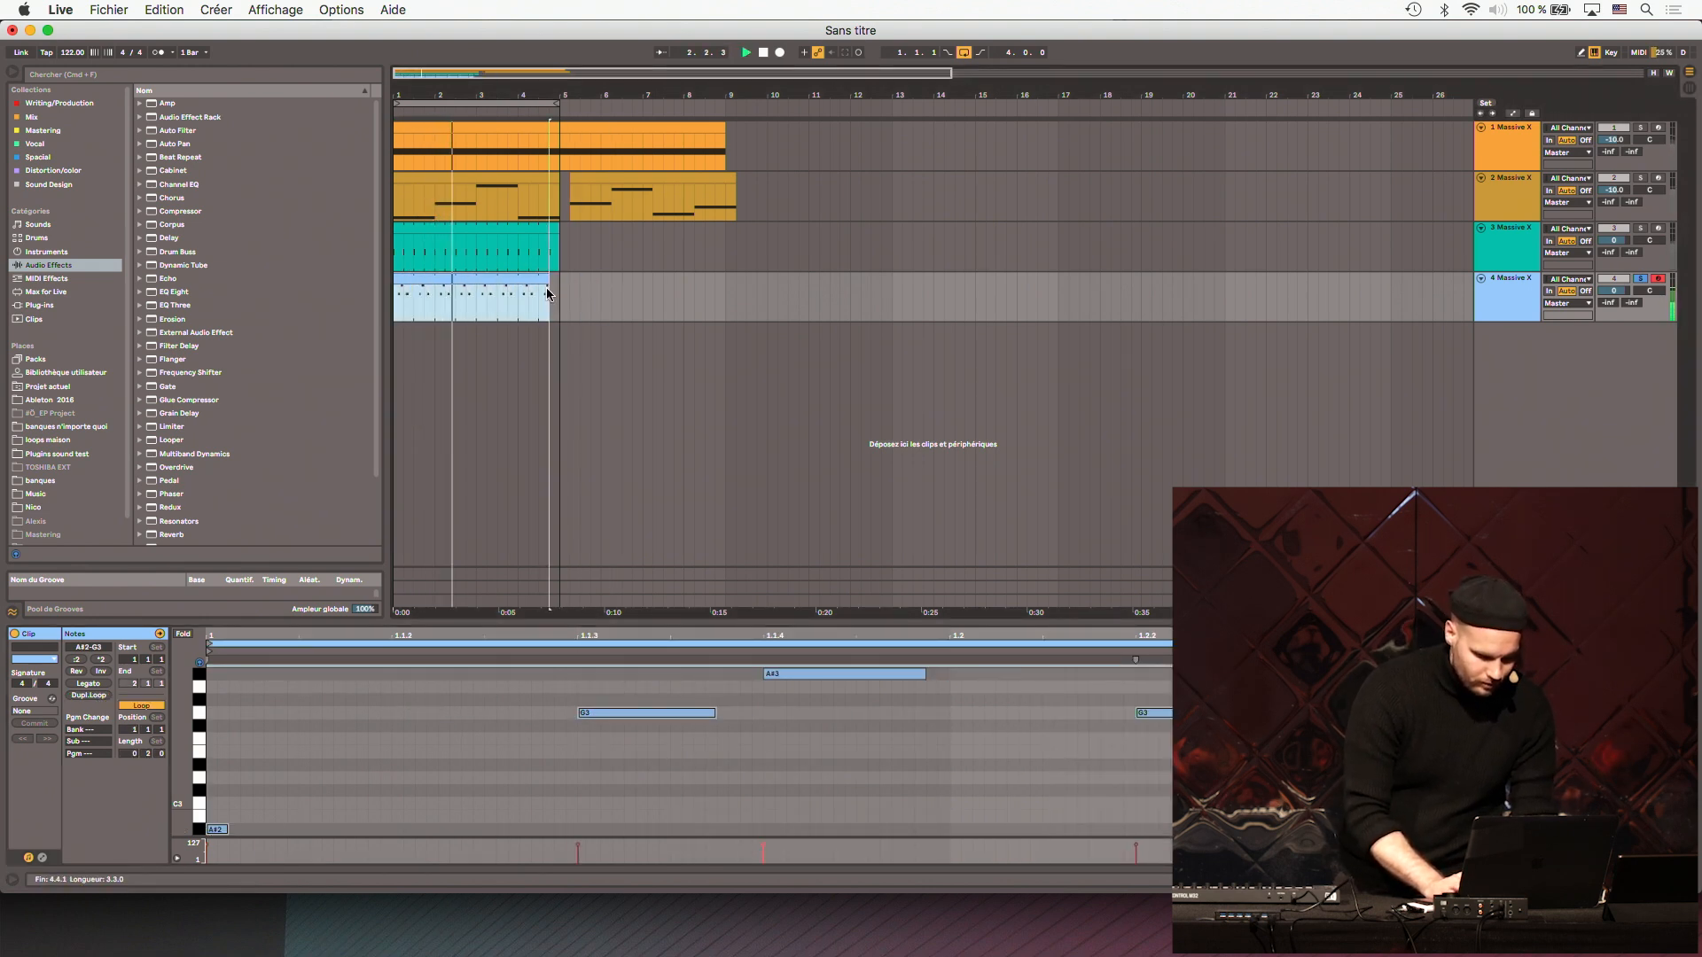
# - Add track 2 to the solo and load Reverb in effect slot X and Stereo Delay in slot Y of track 4's patch
pyautogui.click(1645, 179)
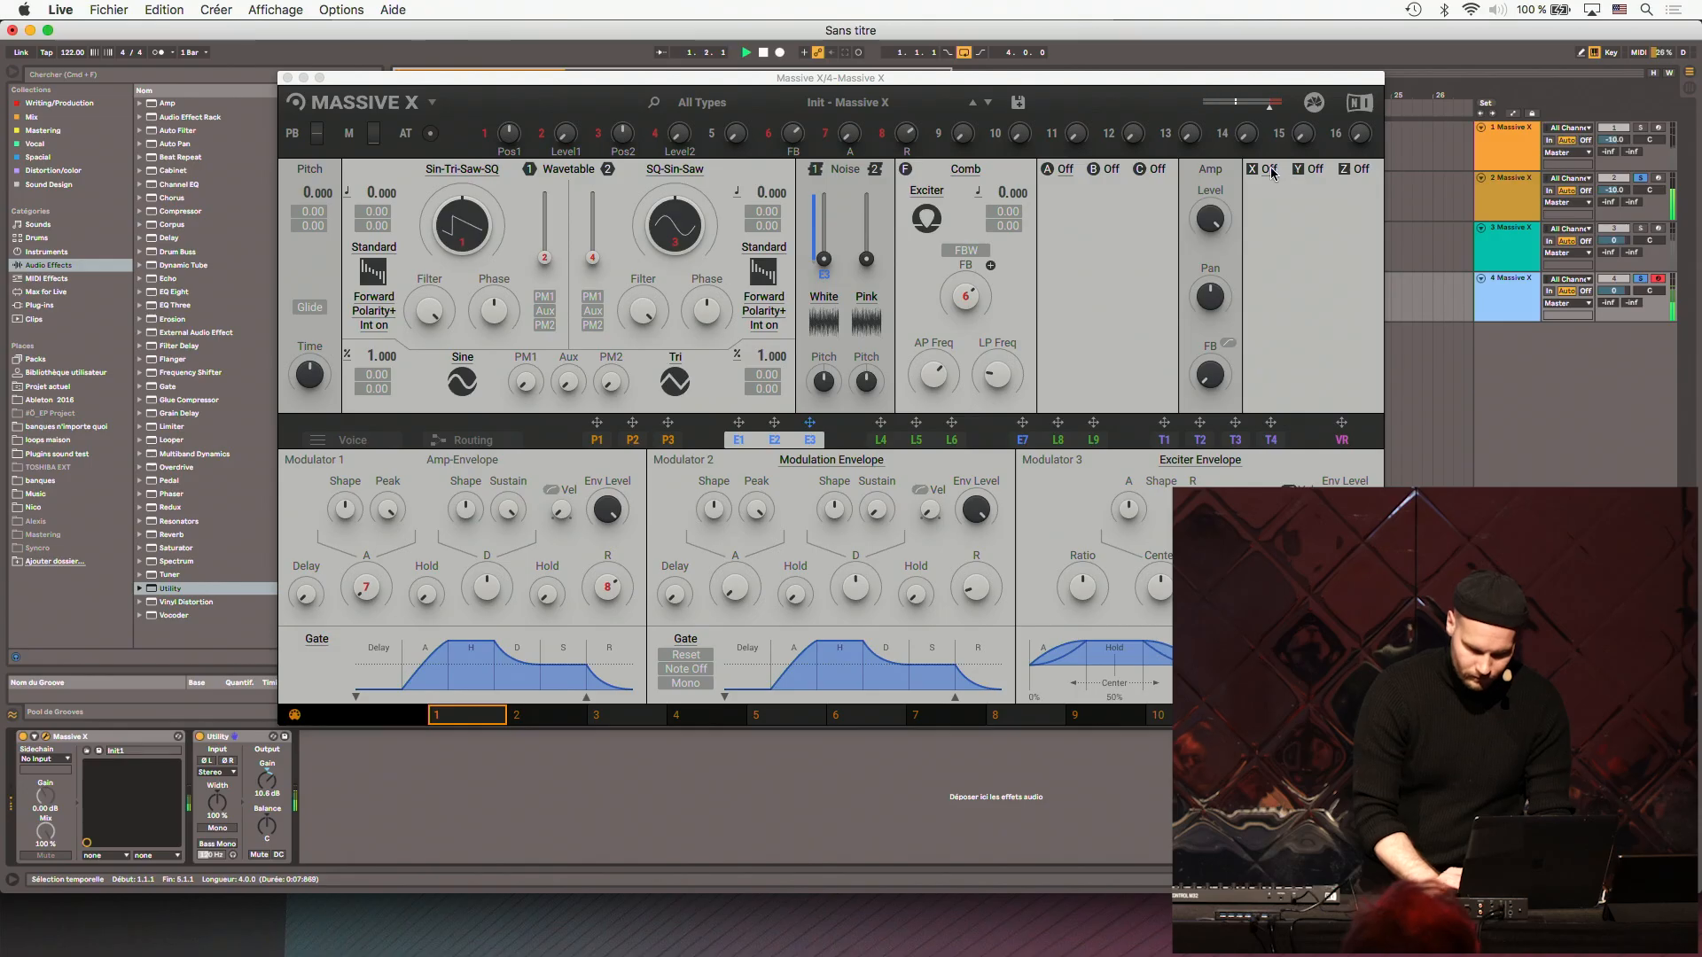
pyautogui.click(1270, 170)
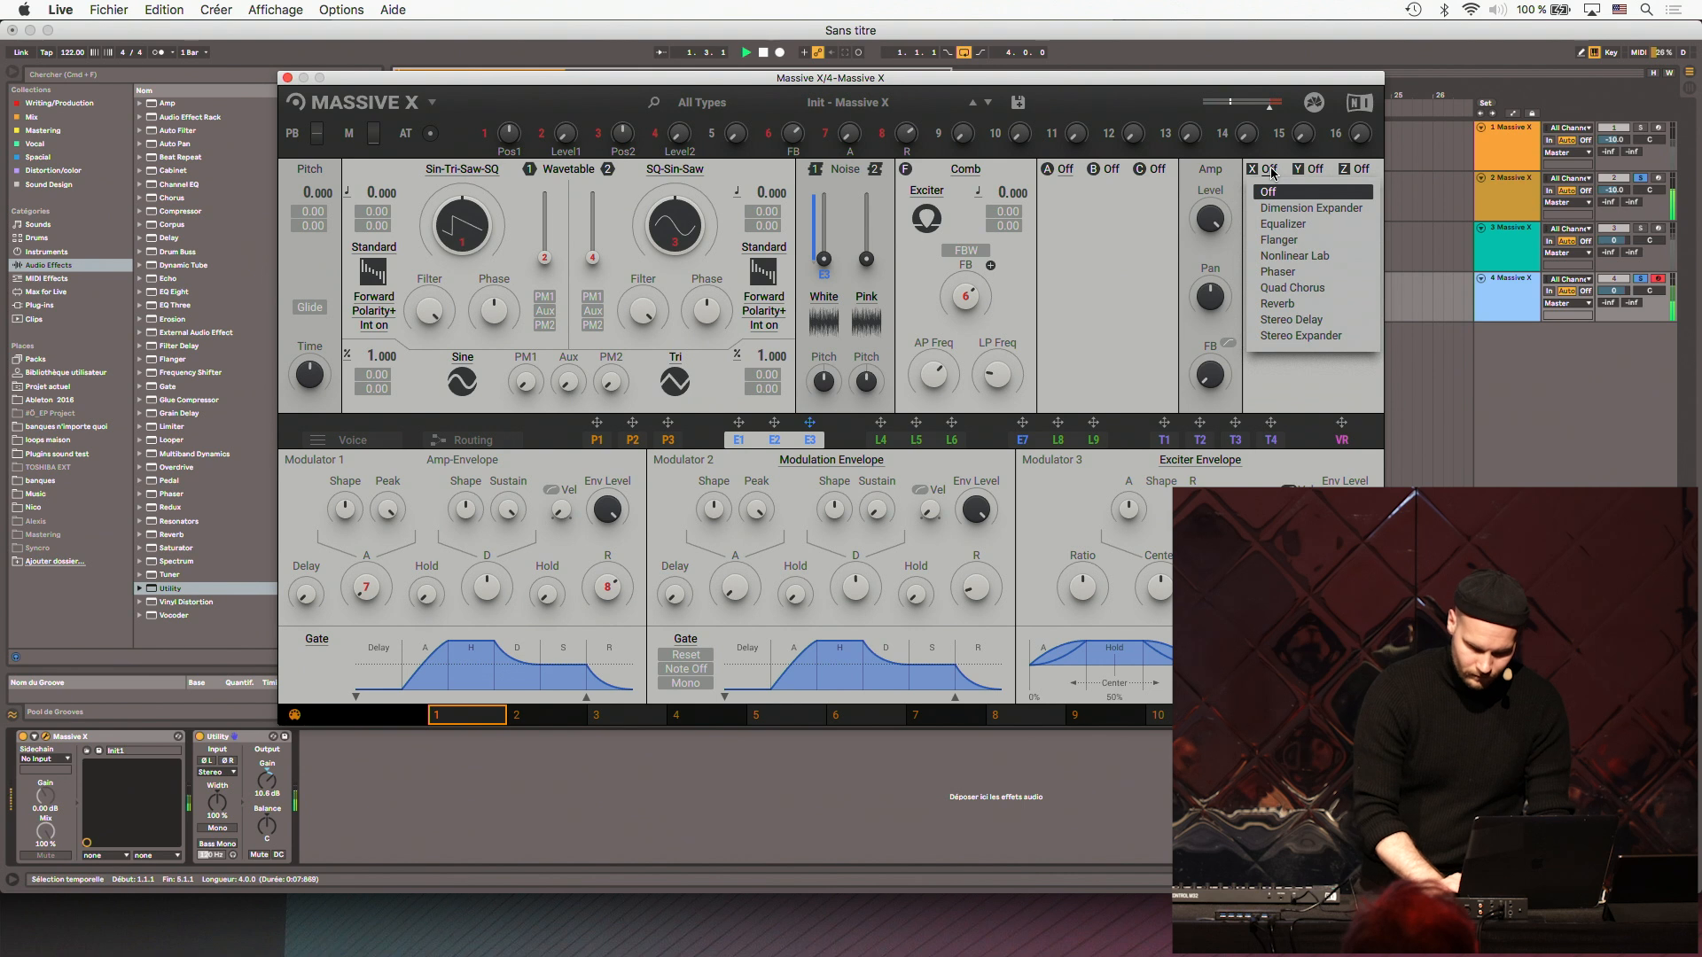
pyautogui.click(1285, 303)
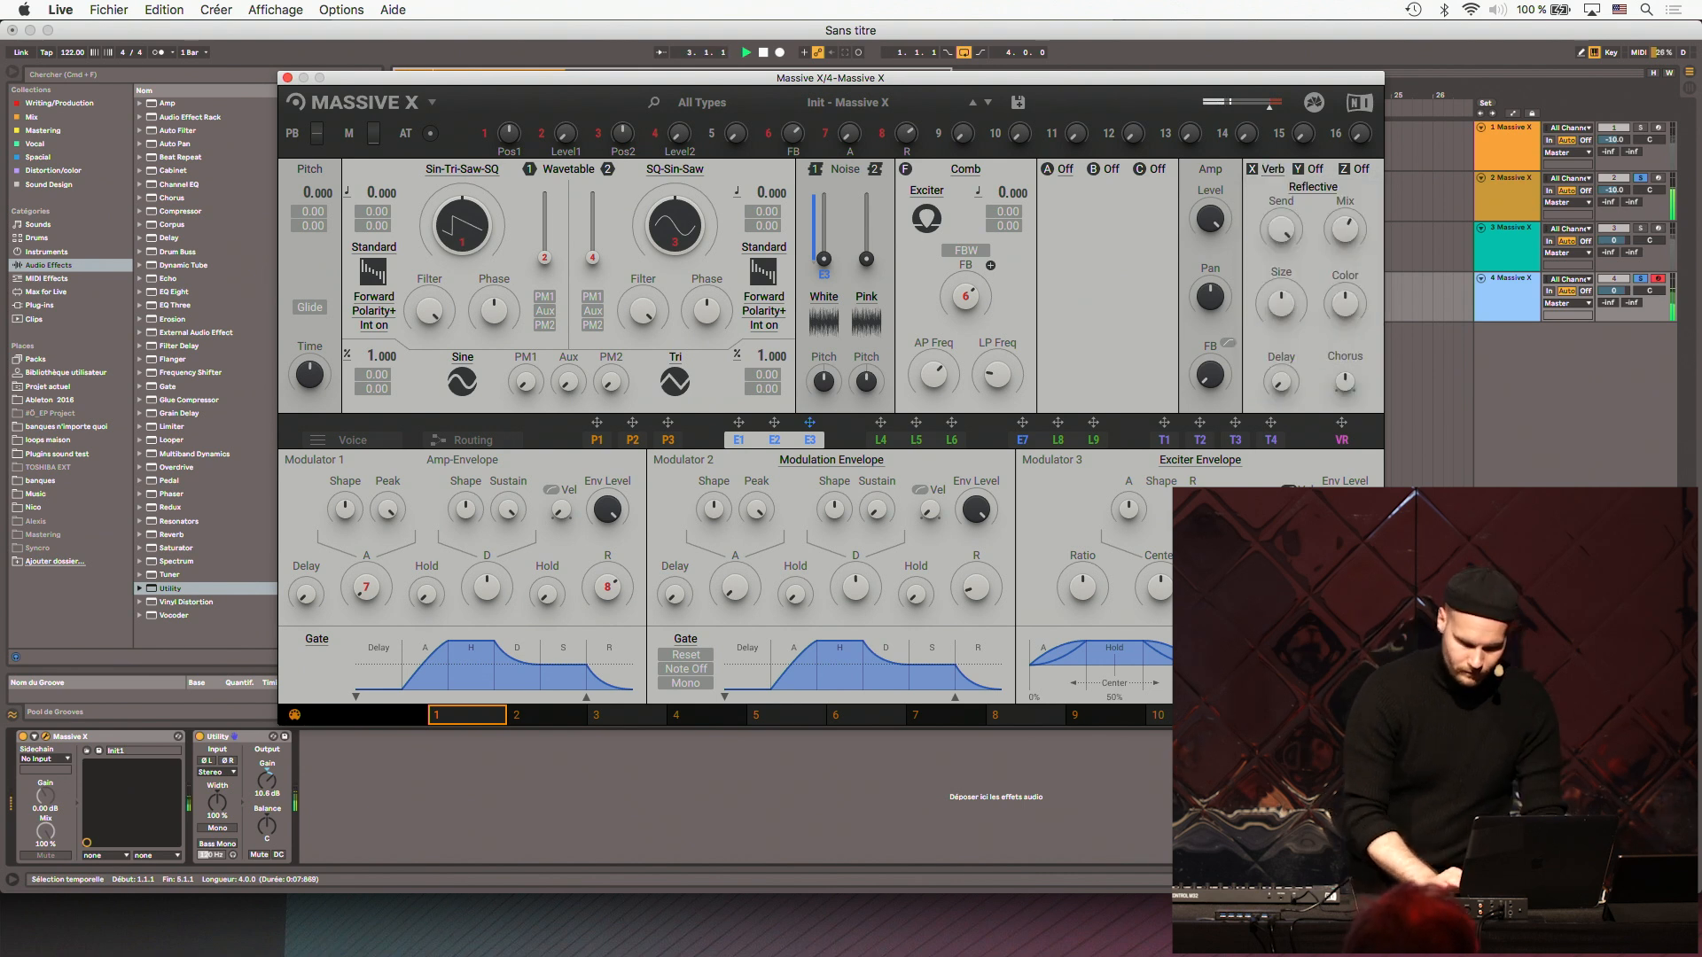
pyautogui.click(1311, 170)
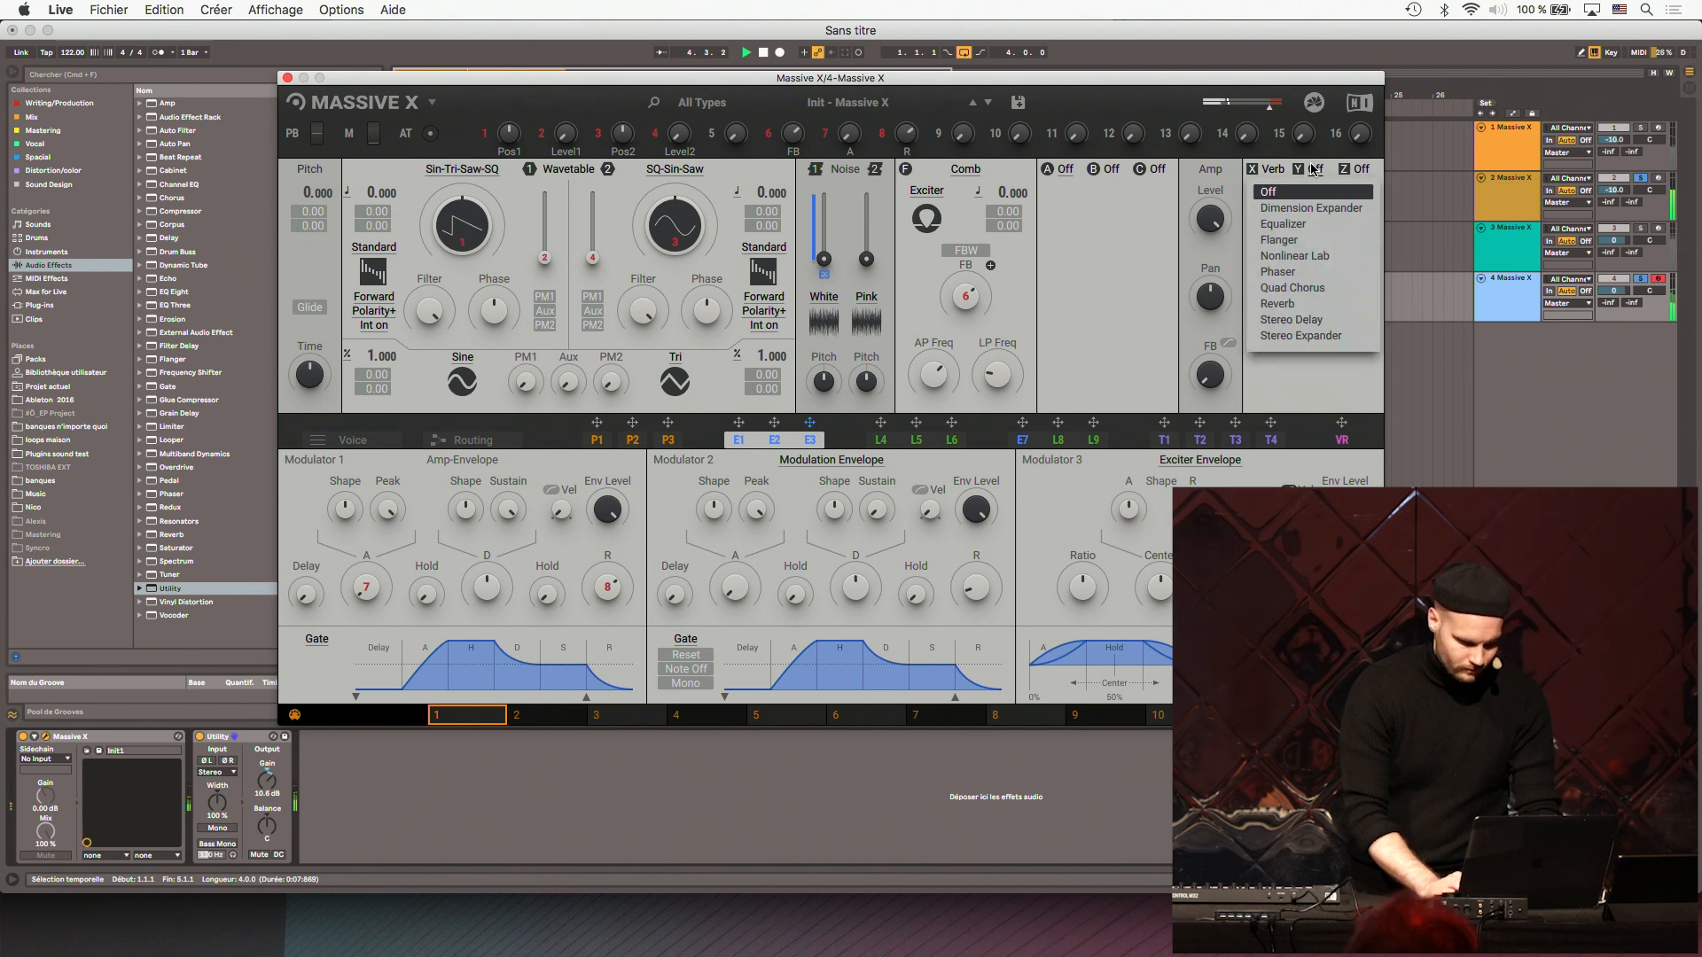
pyautogui.click(1303, 321)
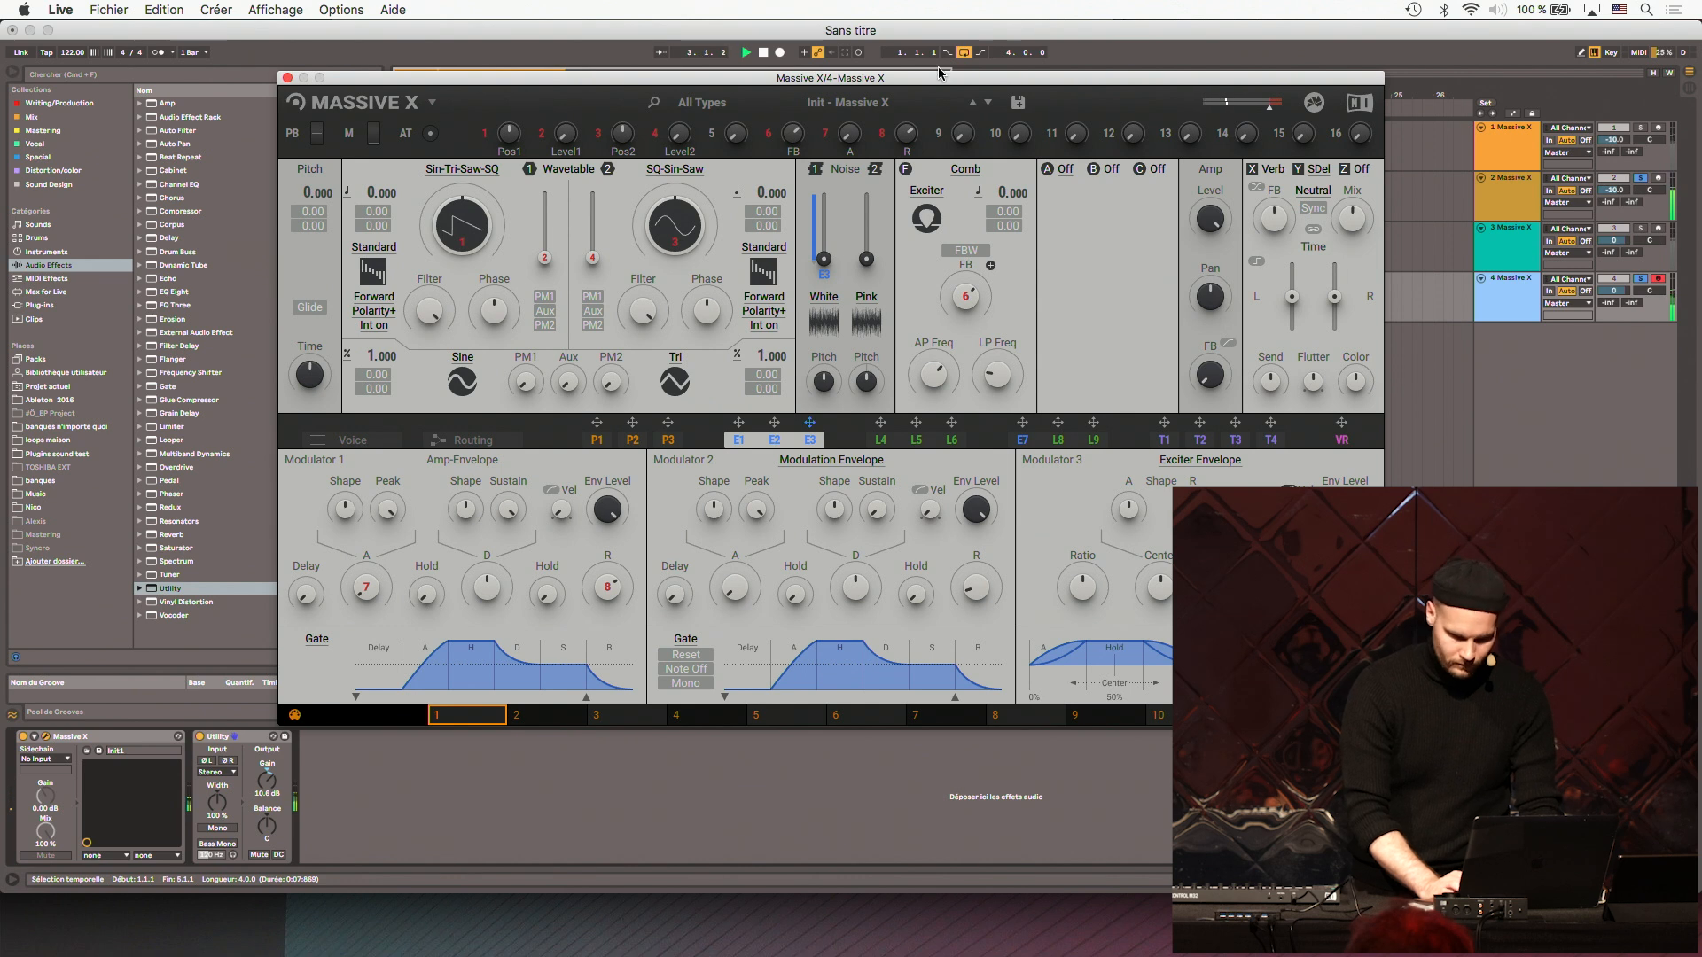
# - Close track 4's Massive X, add track 1 to the solo and open its Massive X patch
pyautogui.click(288, 78)
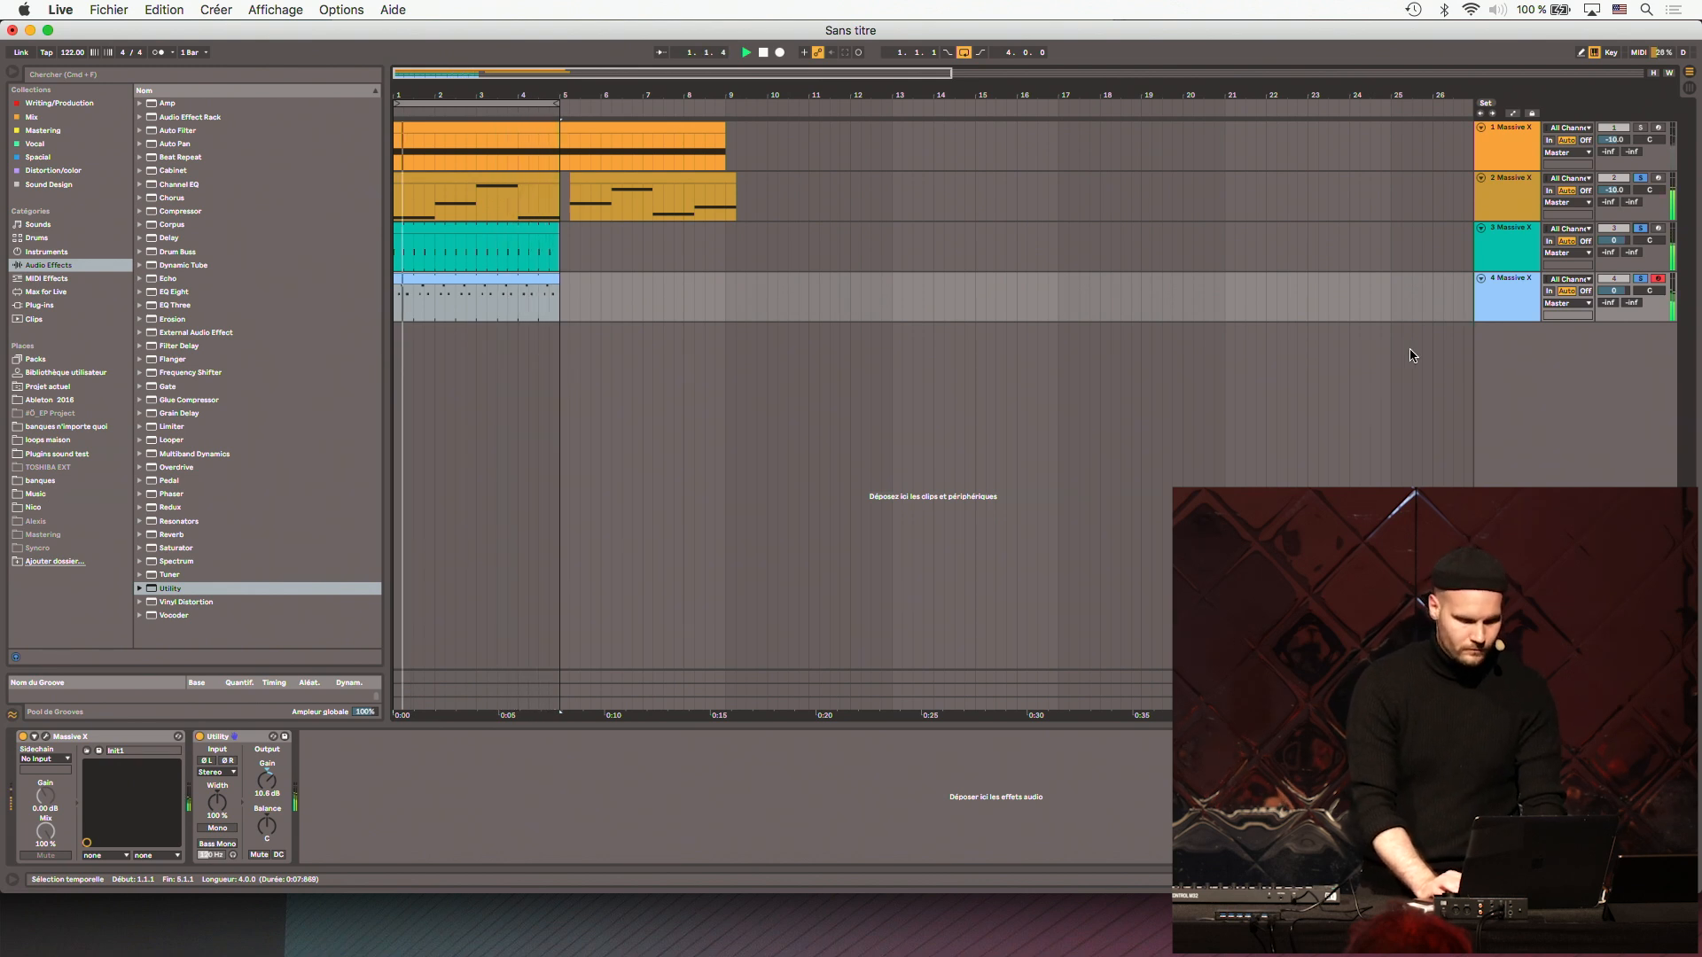
pyautogui.click(1641, 130)
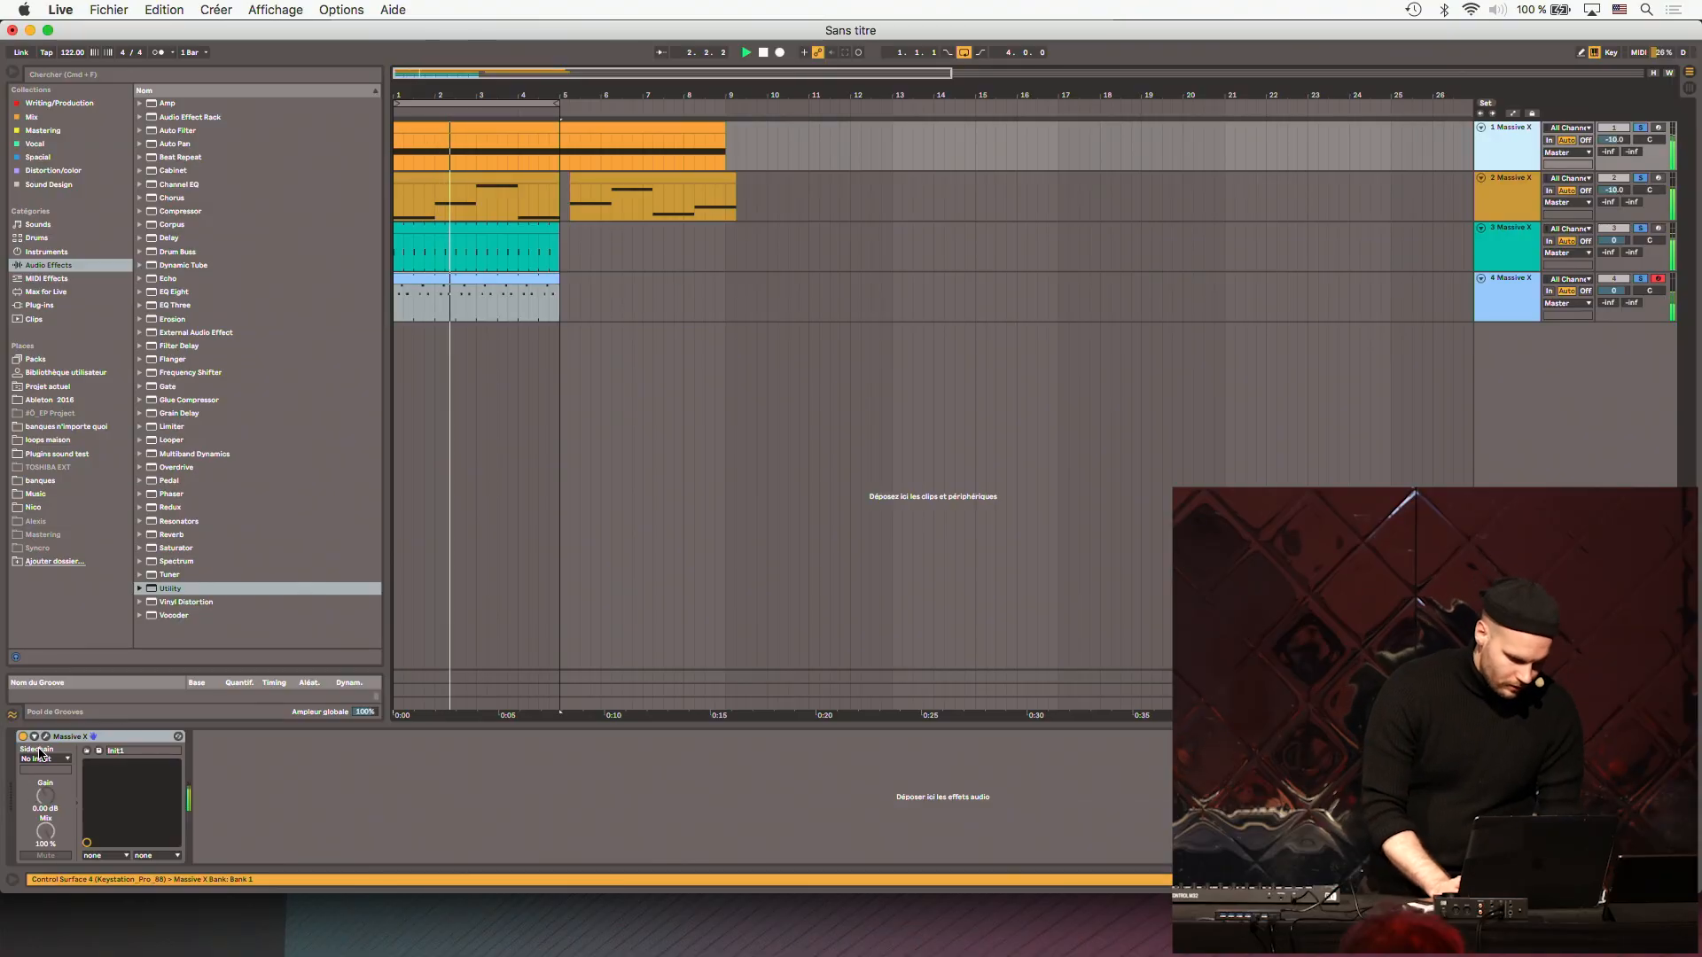
pyautogui.click(46, 737)
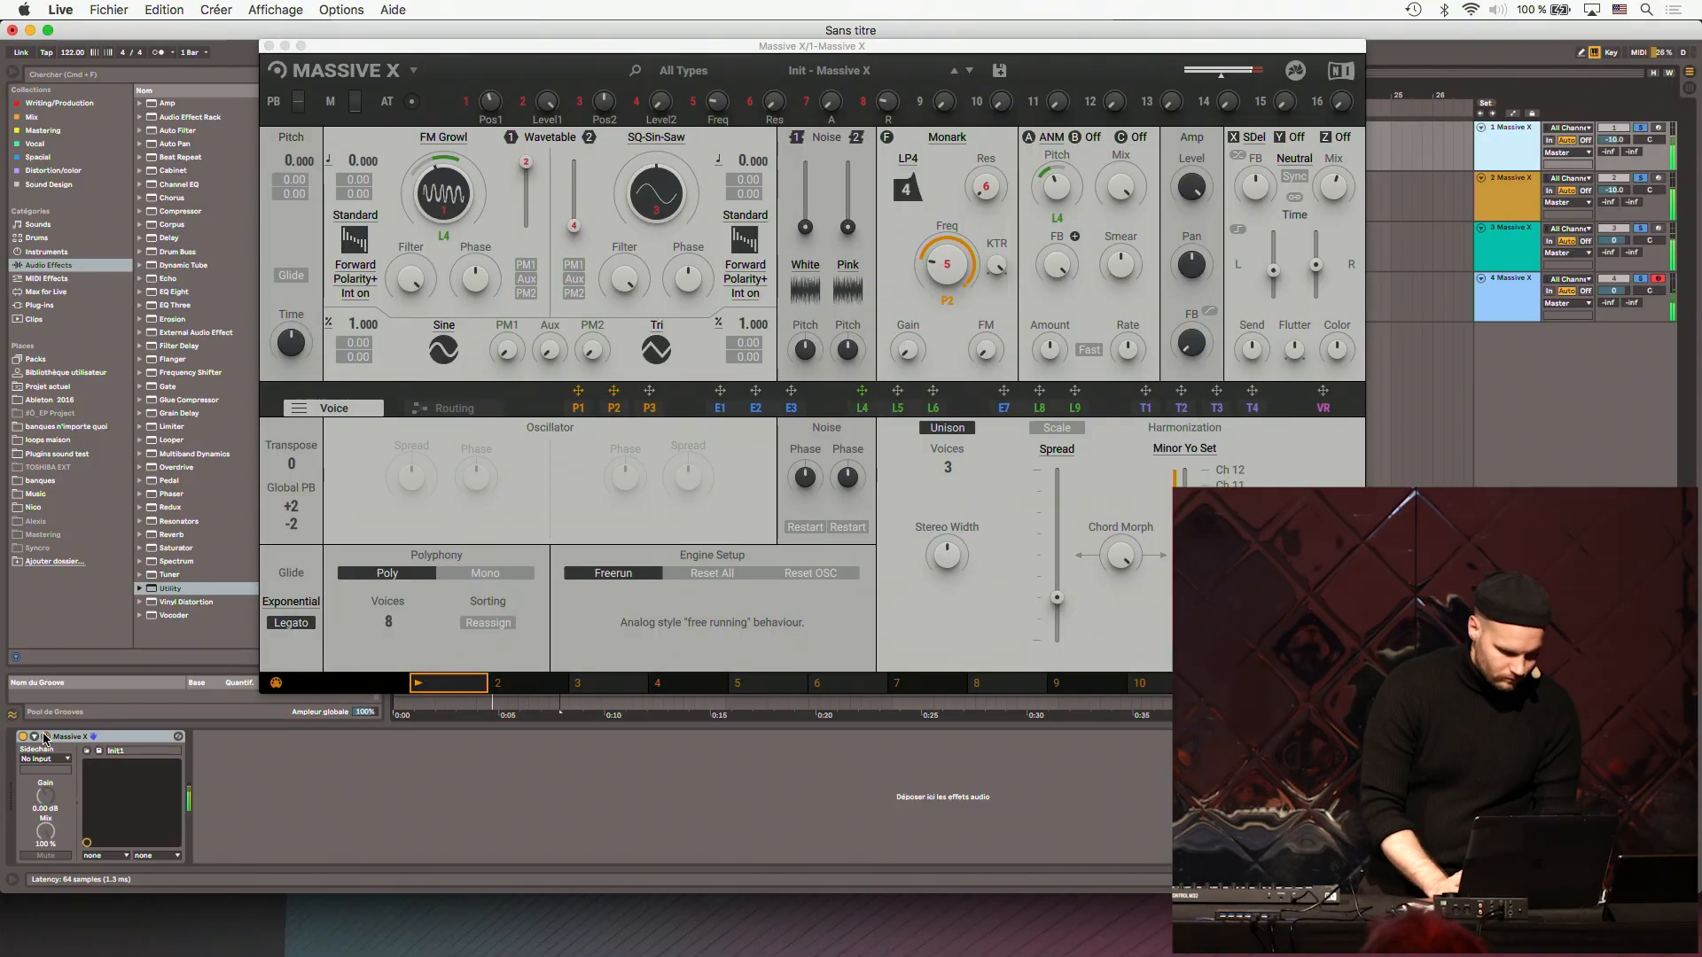
# - Fill bars 1 and 2 of performer P2 in track 1's patch with sine-shaped peaks rising to full level, and close the patch
pyautogui.click(577, 407)
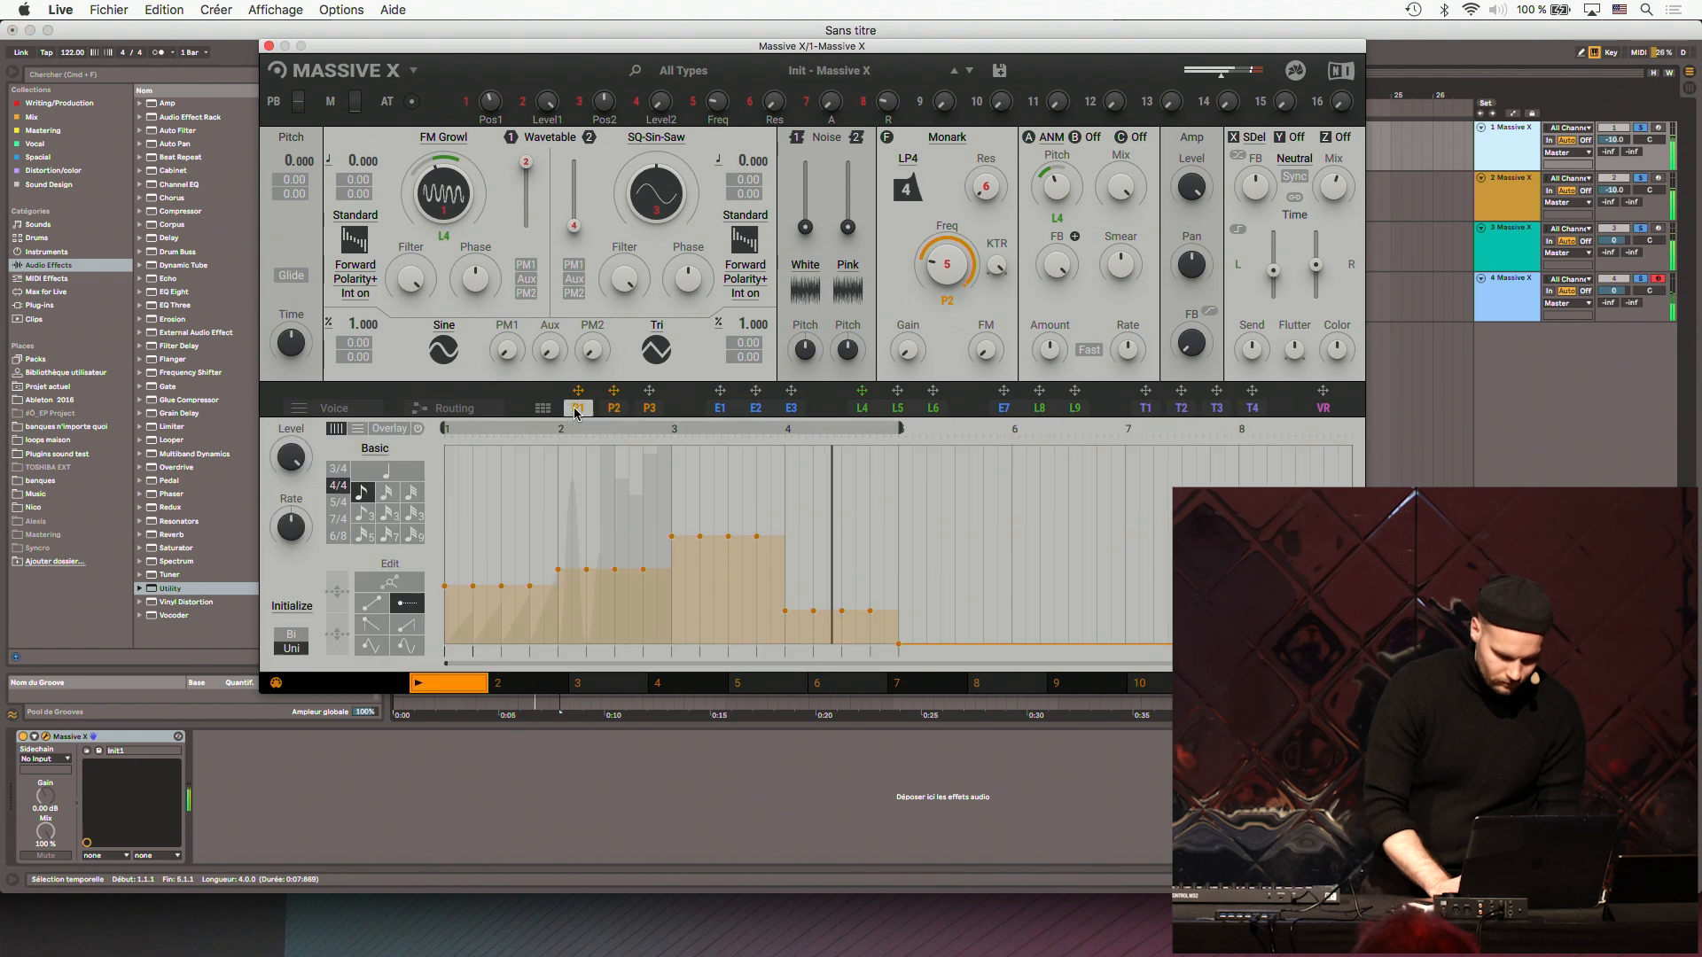
pyautogui.click(620, 413)
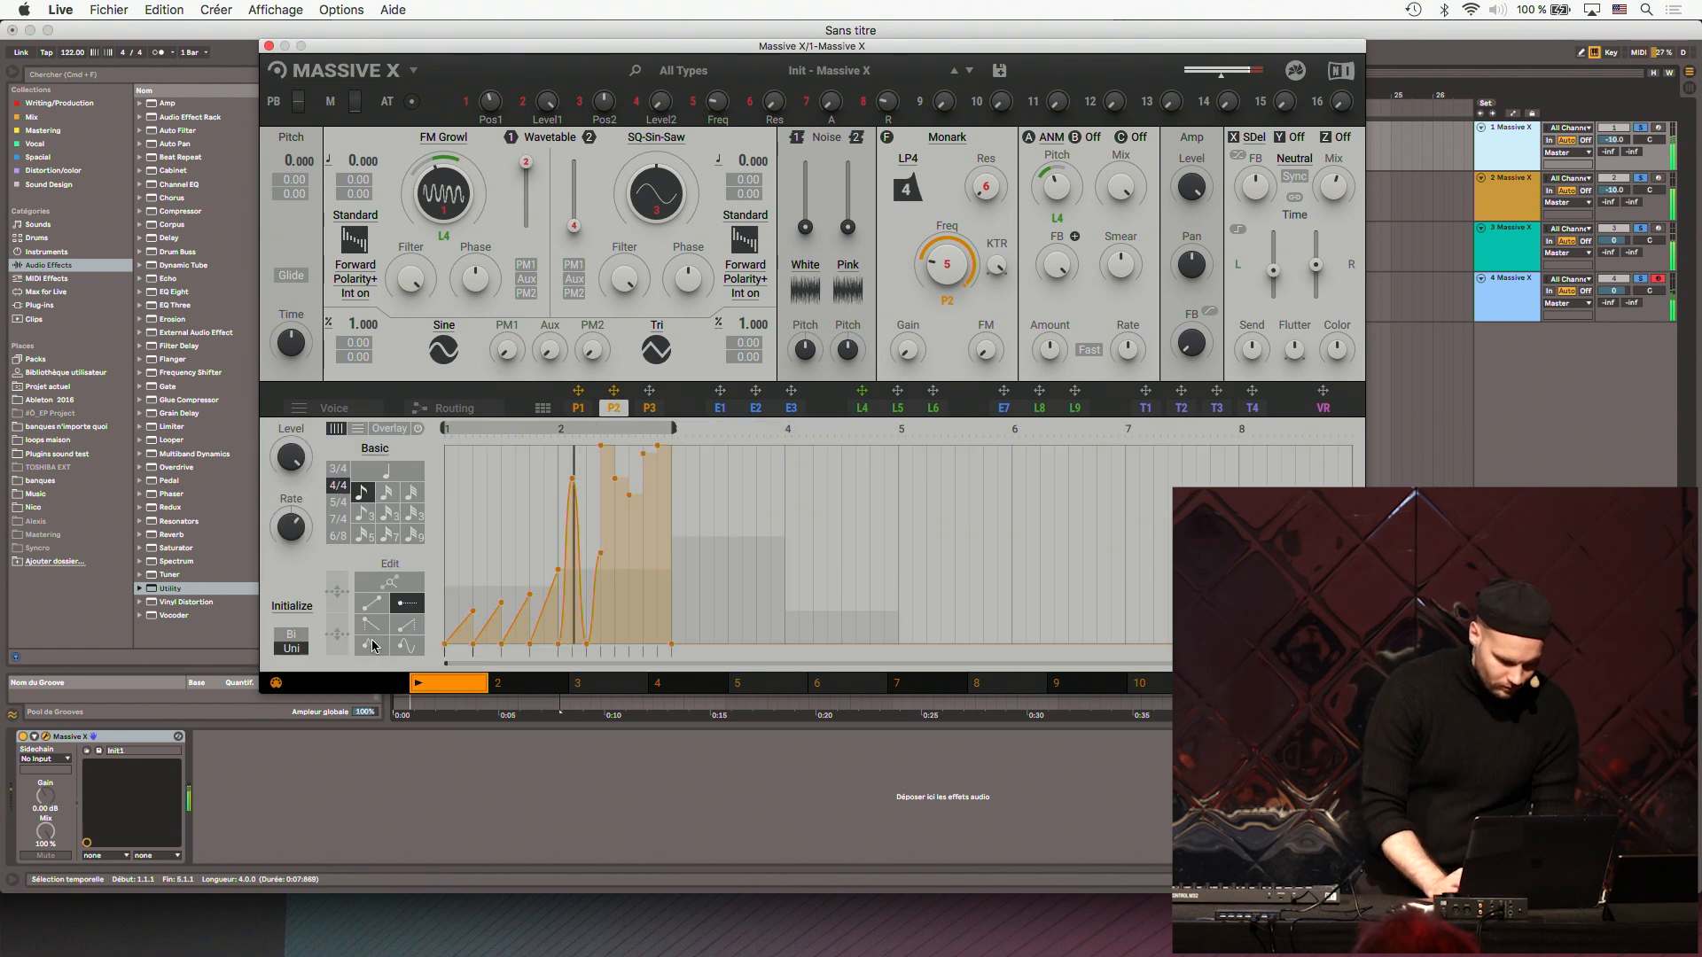
pyautogui.click(408, 645)
pyautogui.moveTo(466, 540)
pyautogui.mouseDown()
pyautogui.moveTo(571, 410)
pyautogui.moveTo(681, 447)
pyautogui.moveTo(671, 472)
pyautogui.mouseUp()
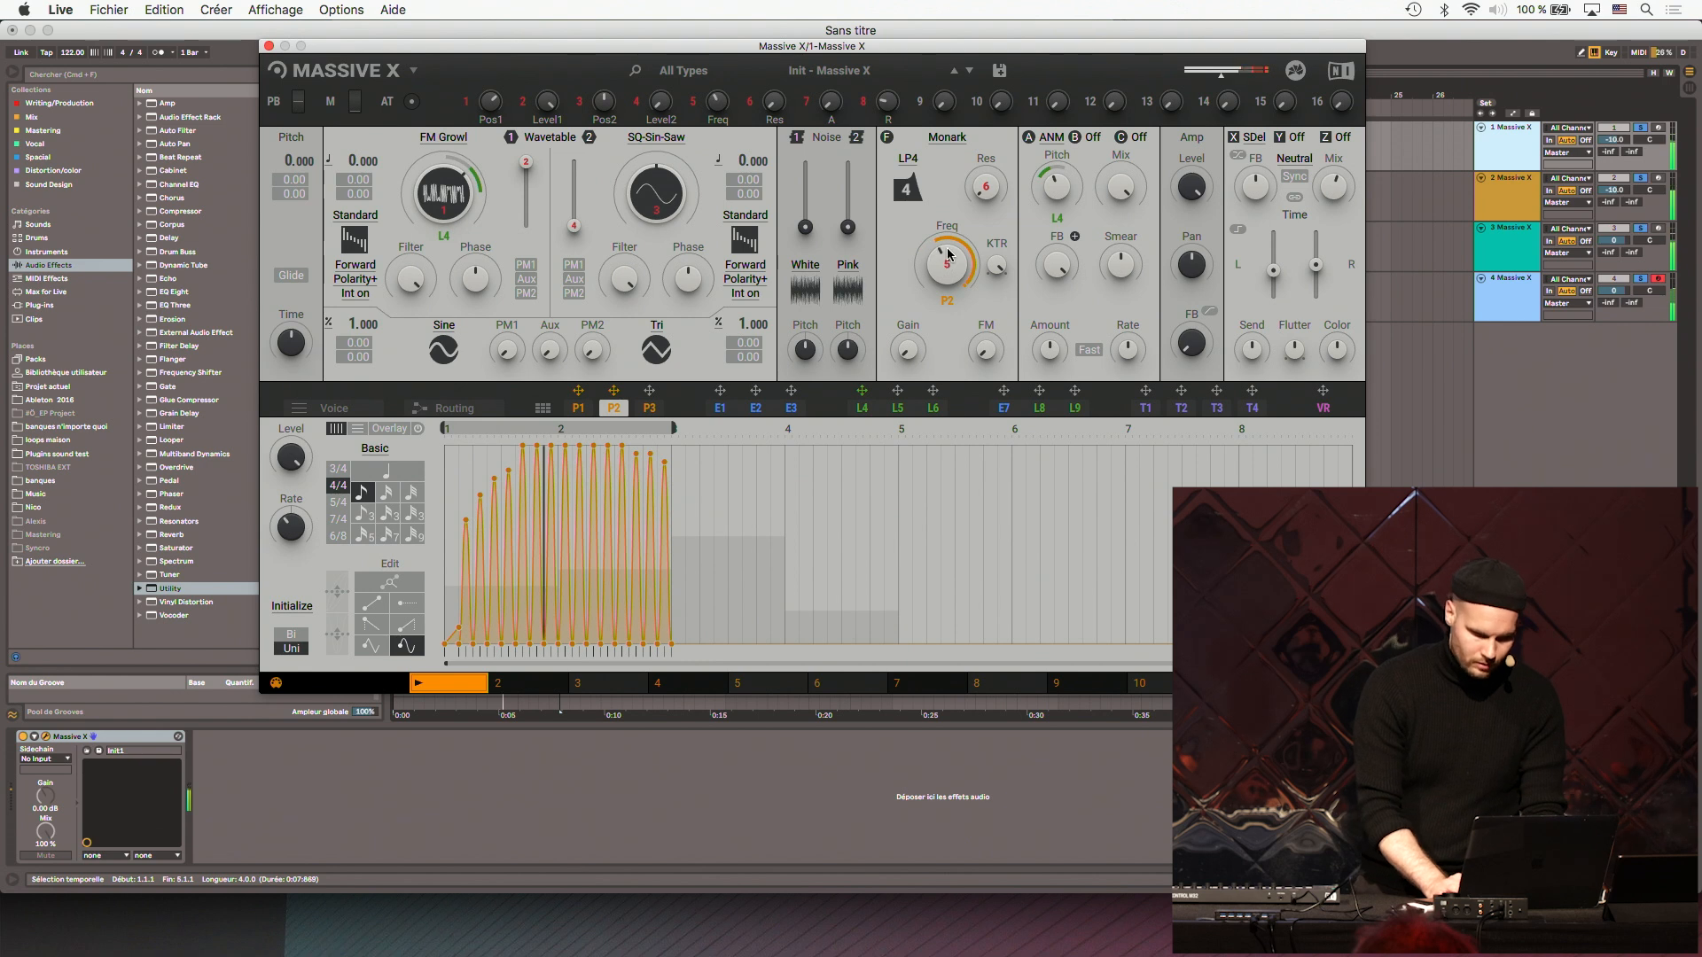
pyautogui.click(267, 46)
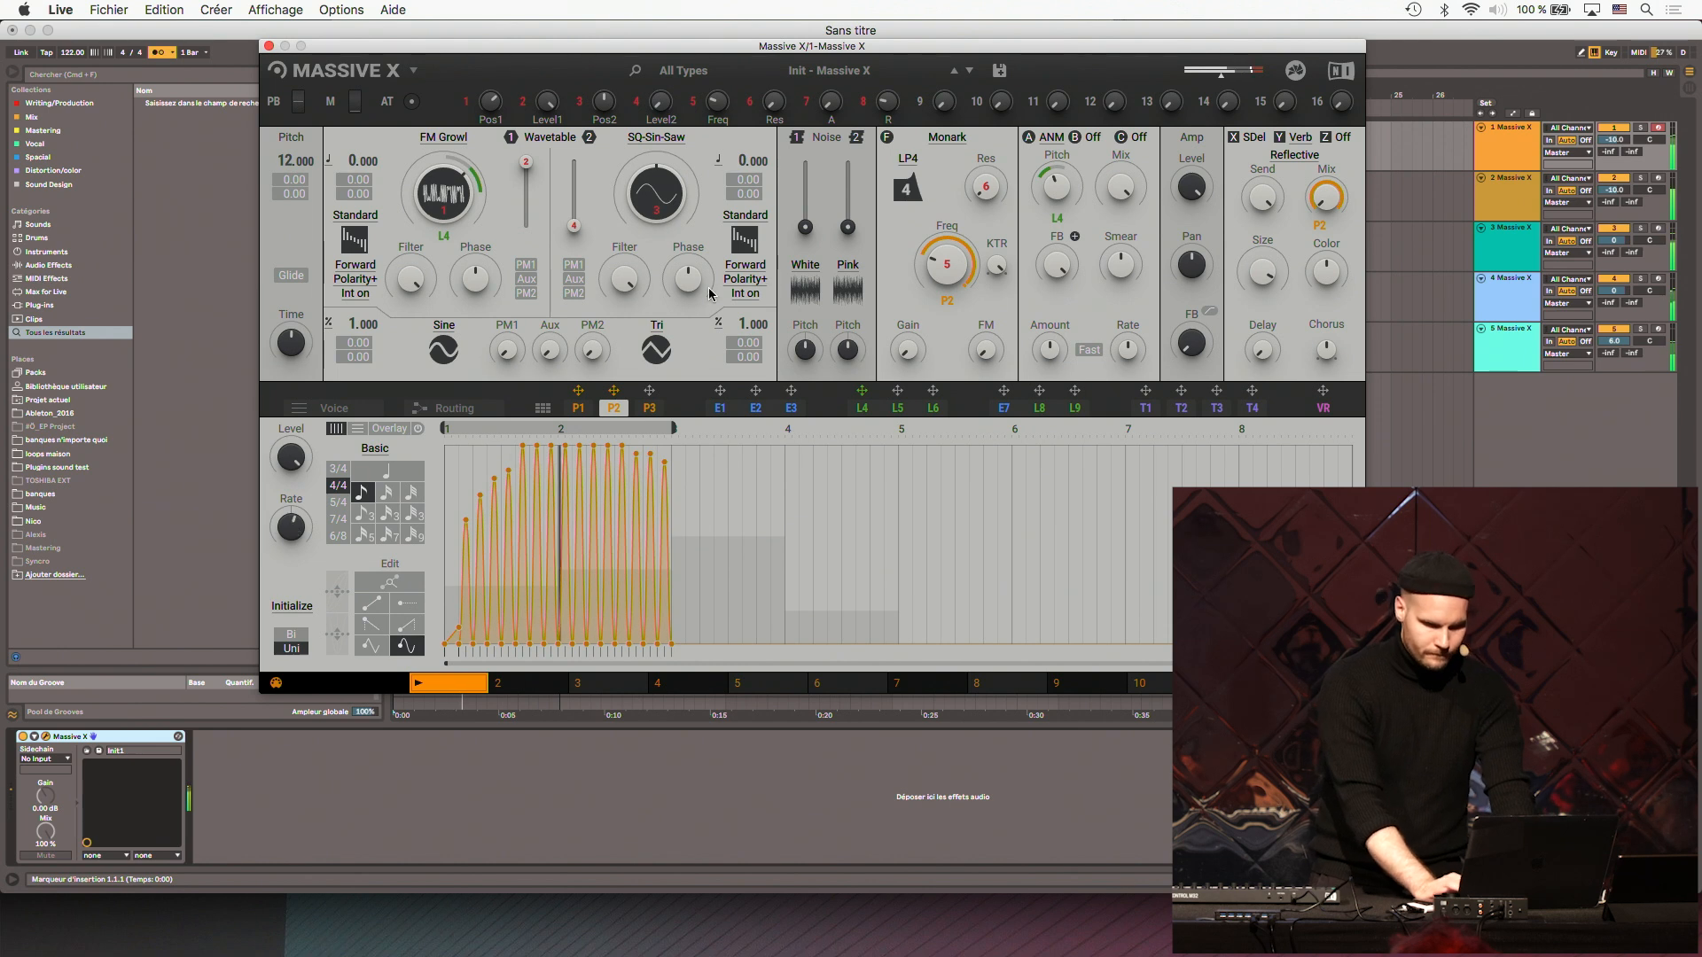
# - Set track 1's volume to -4.7 dB and draw flat full-level steps over the end of bar 2 in performer P2
pyautogui.click(1613, 140)
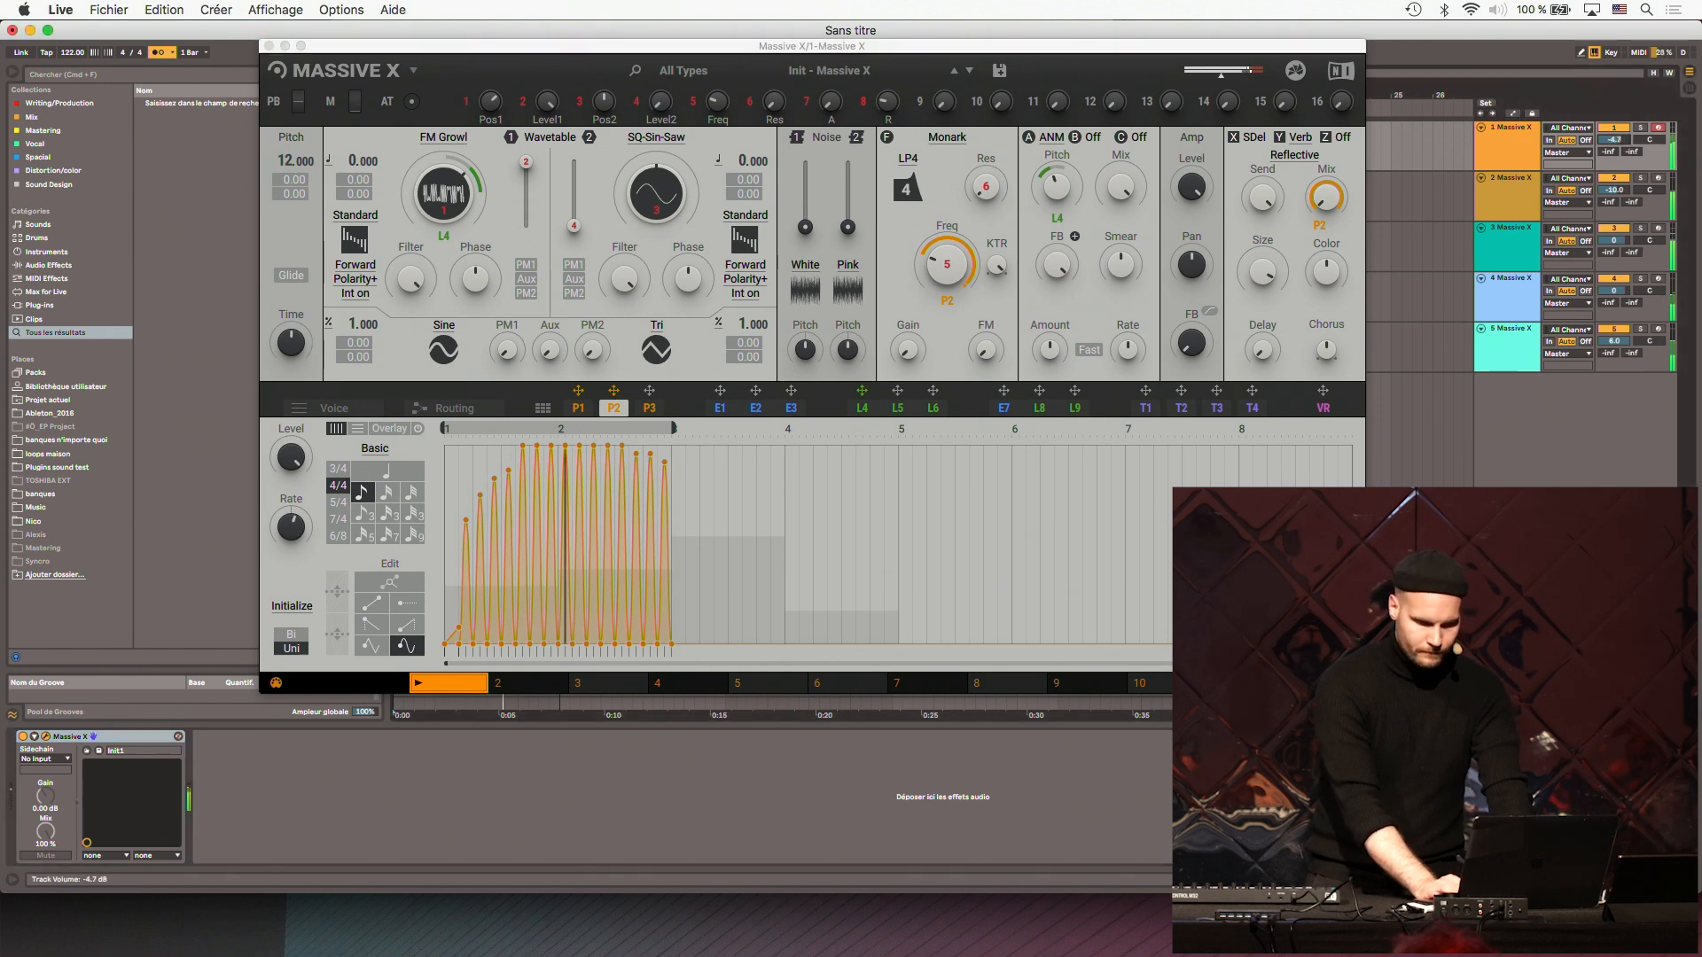
pyautogui.click(293, 533)
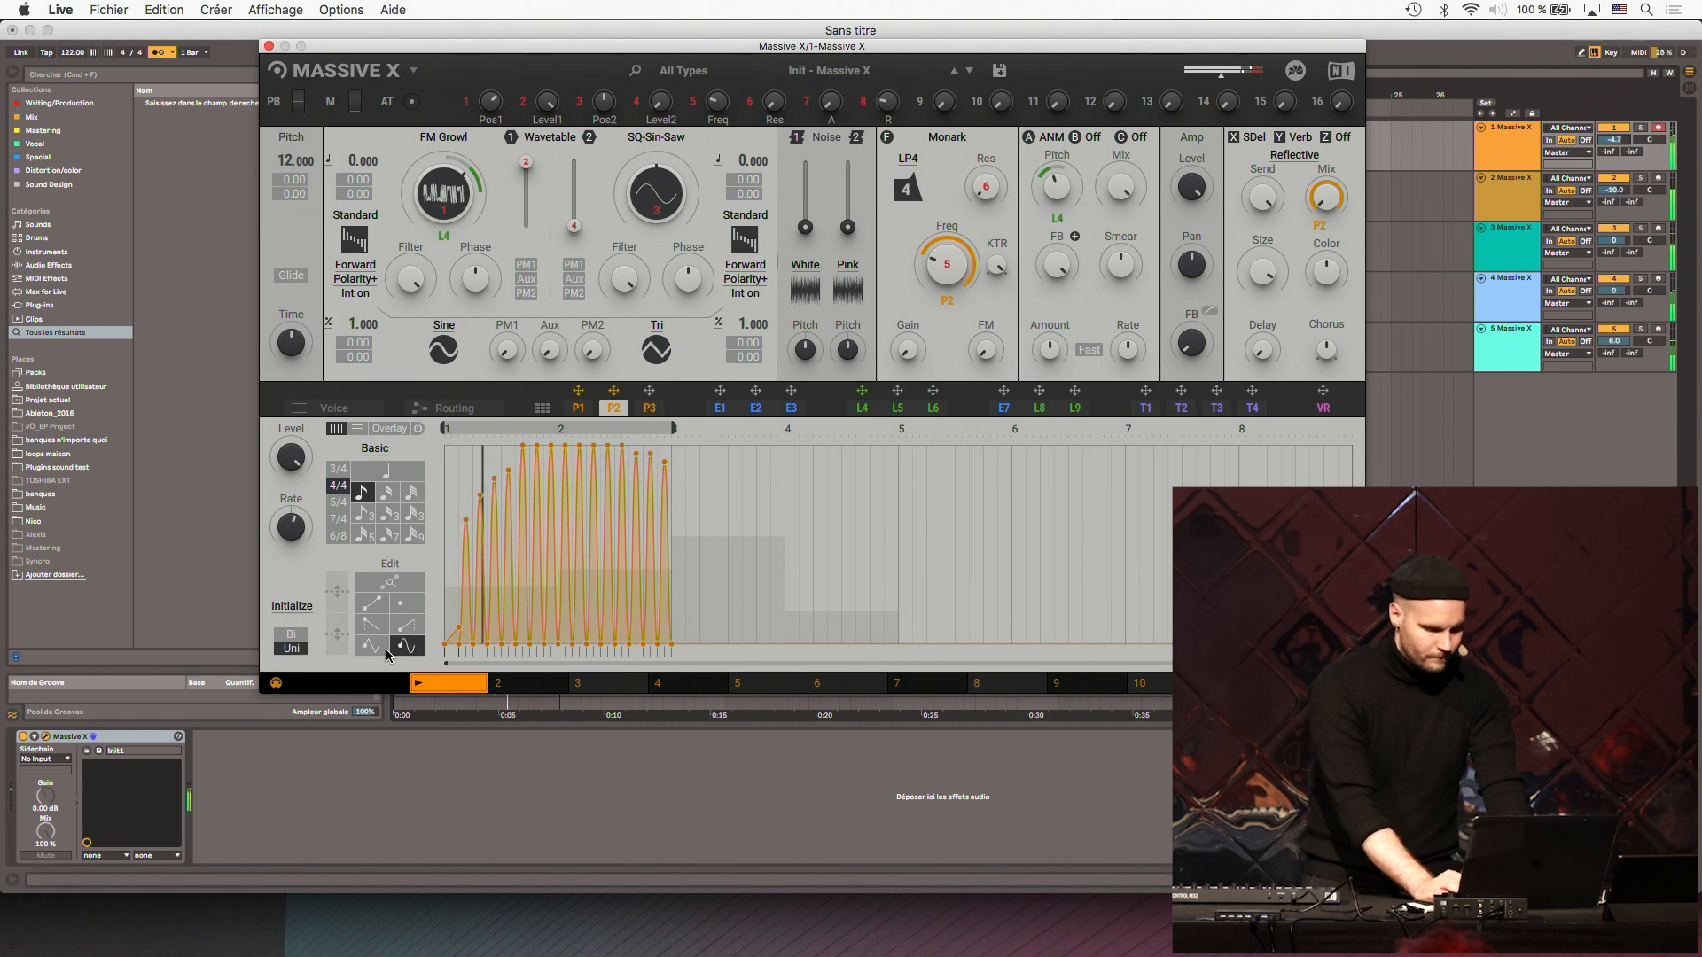
pyautogui.click(402, 609)
pyautogui.moveTo(665, 464)
pyautogui.mouseDown()
pyautogui.moveTo(589, 455)
pyautogui.moveTo(649, 467)
pyautogui.moveTo(656, 447)
pyautogui.moveTo(618, 461)
pyautogui.moveTo(684, 441)
pyautogui.mouseUp()
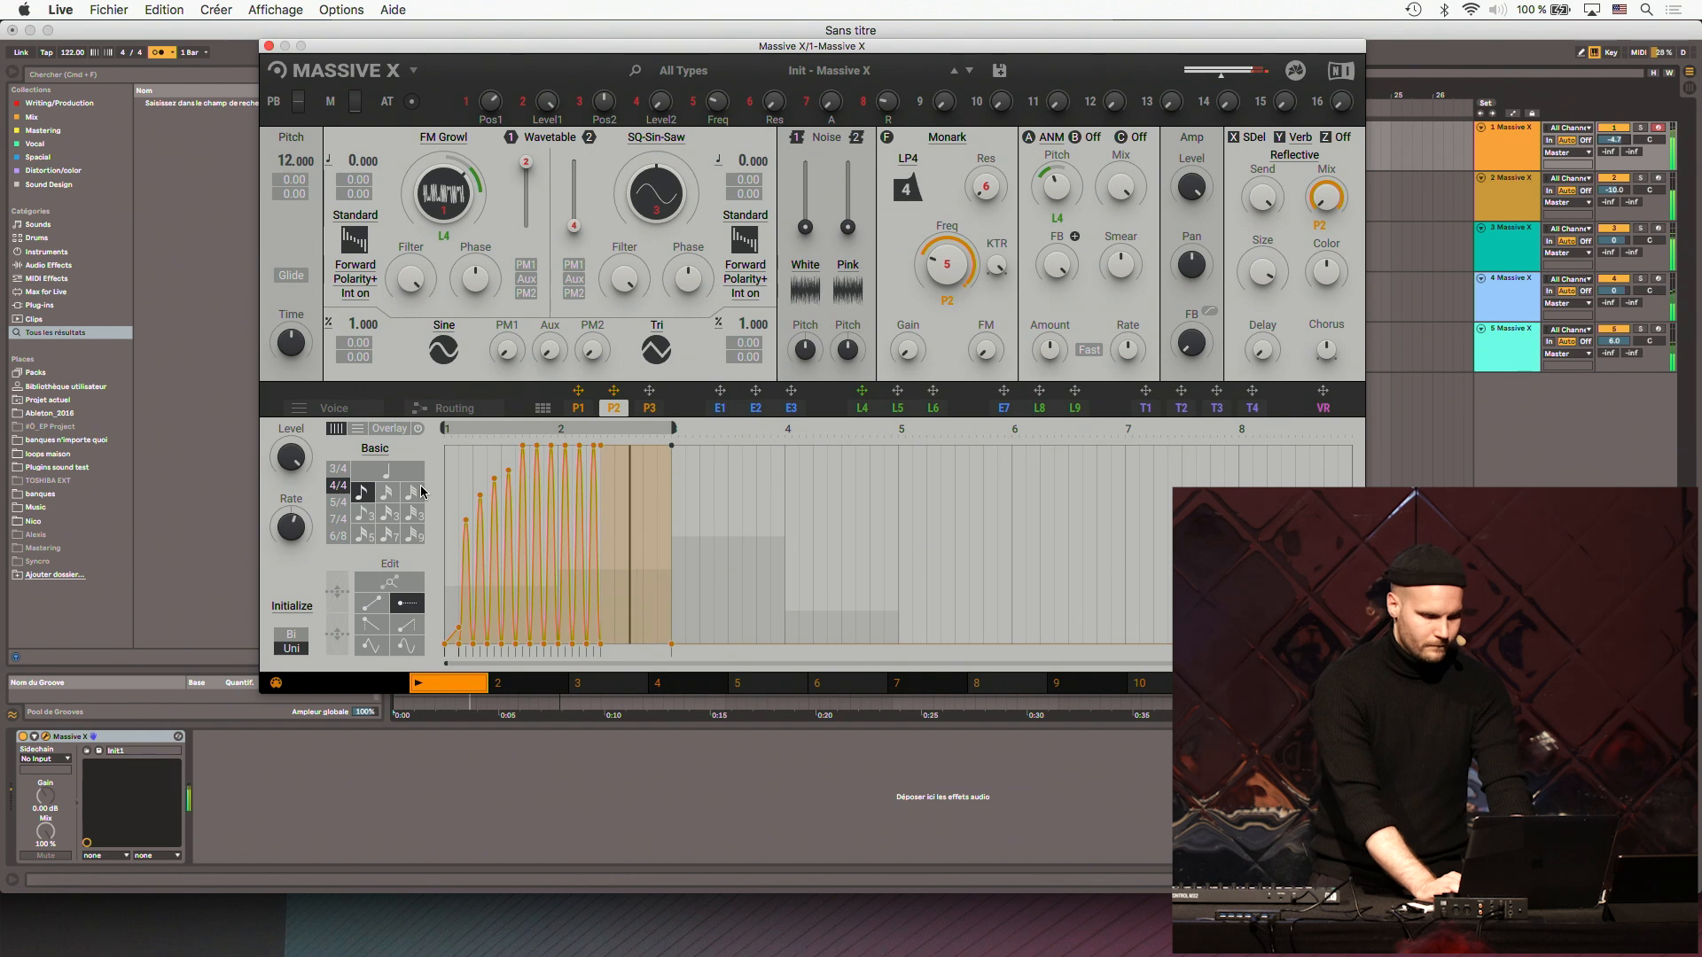
# - Raise the flat steps at the end of bars 2 and 4 in performer P1 well above their neighbours
pyautogui.click(578, 407)
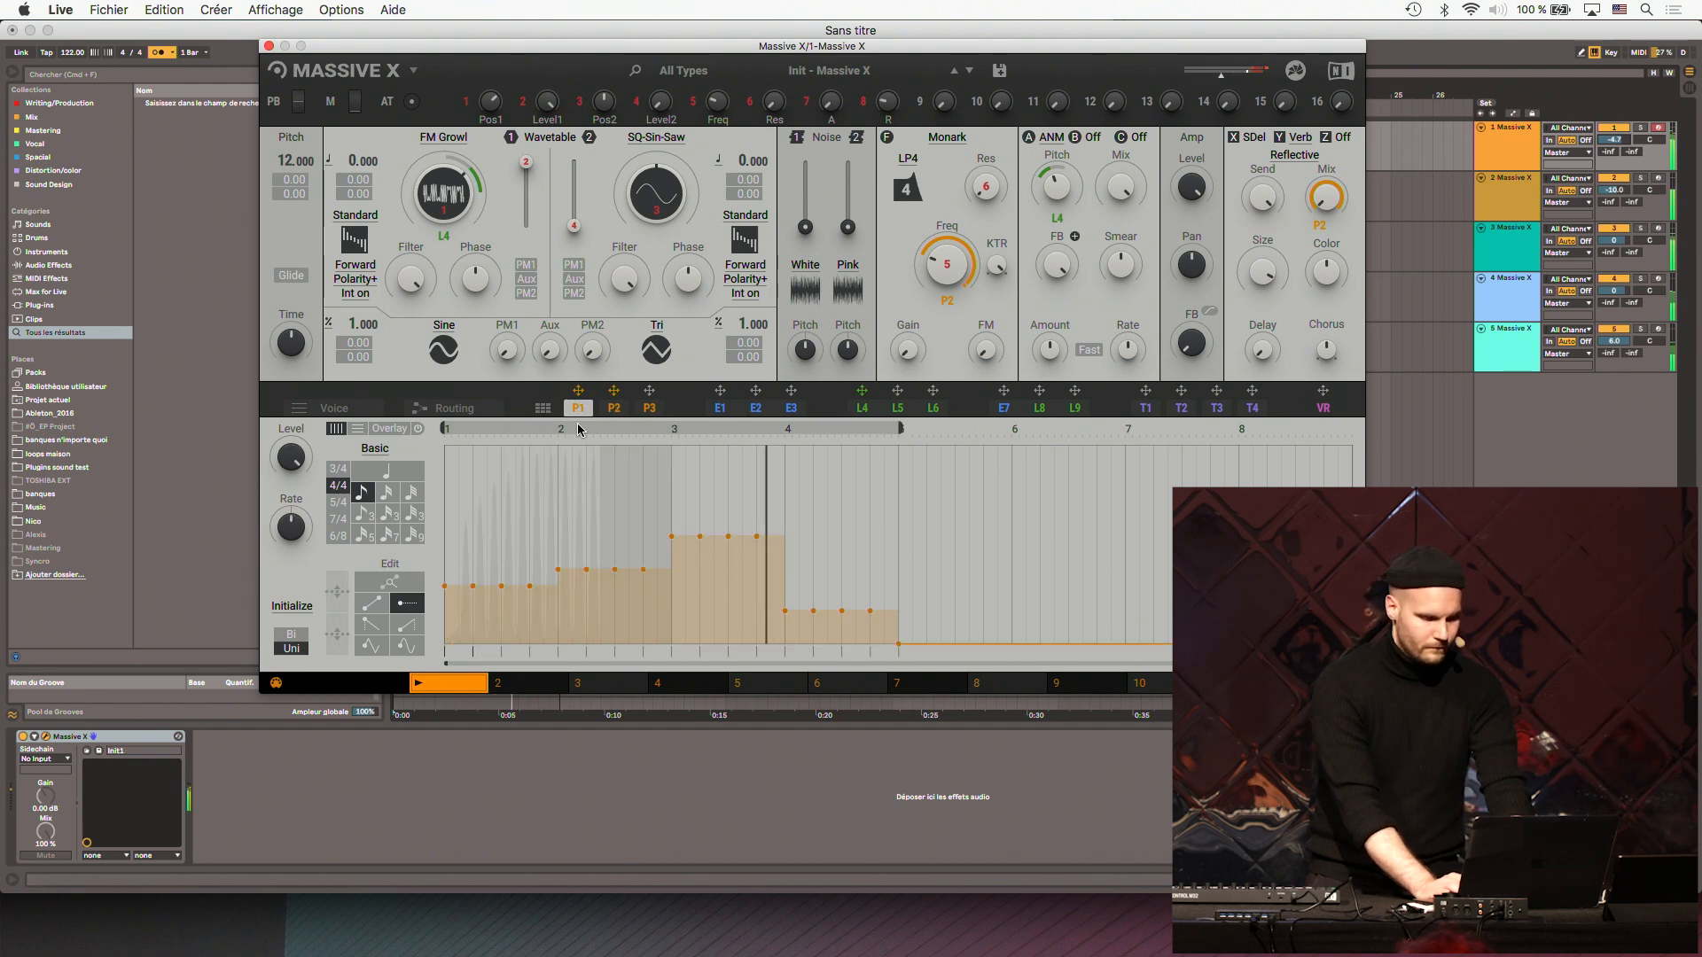
pyautogui.moveTo(882, 503); pyautogui.dragTo(898, 504)
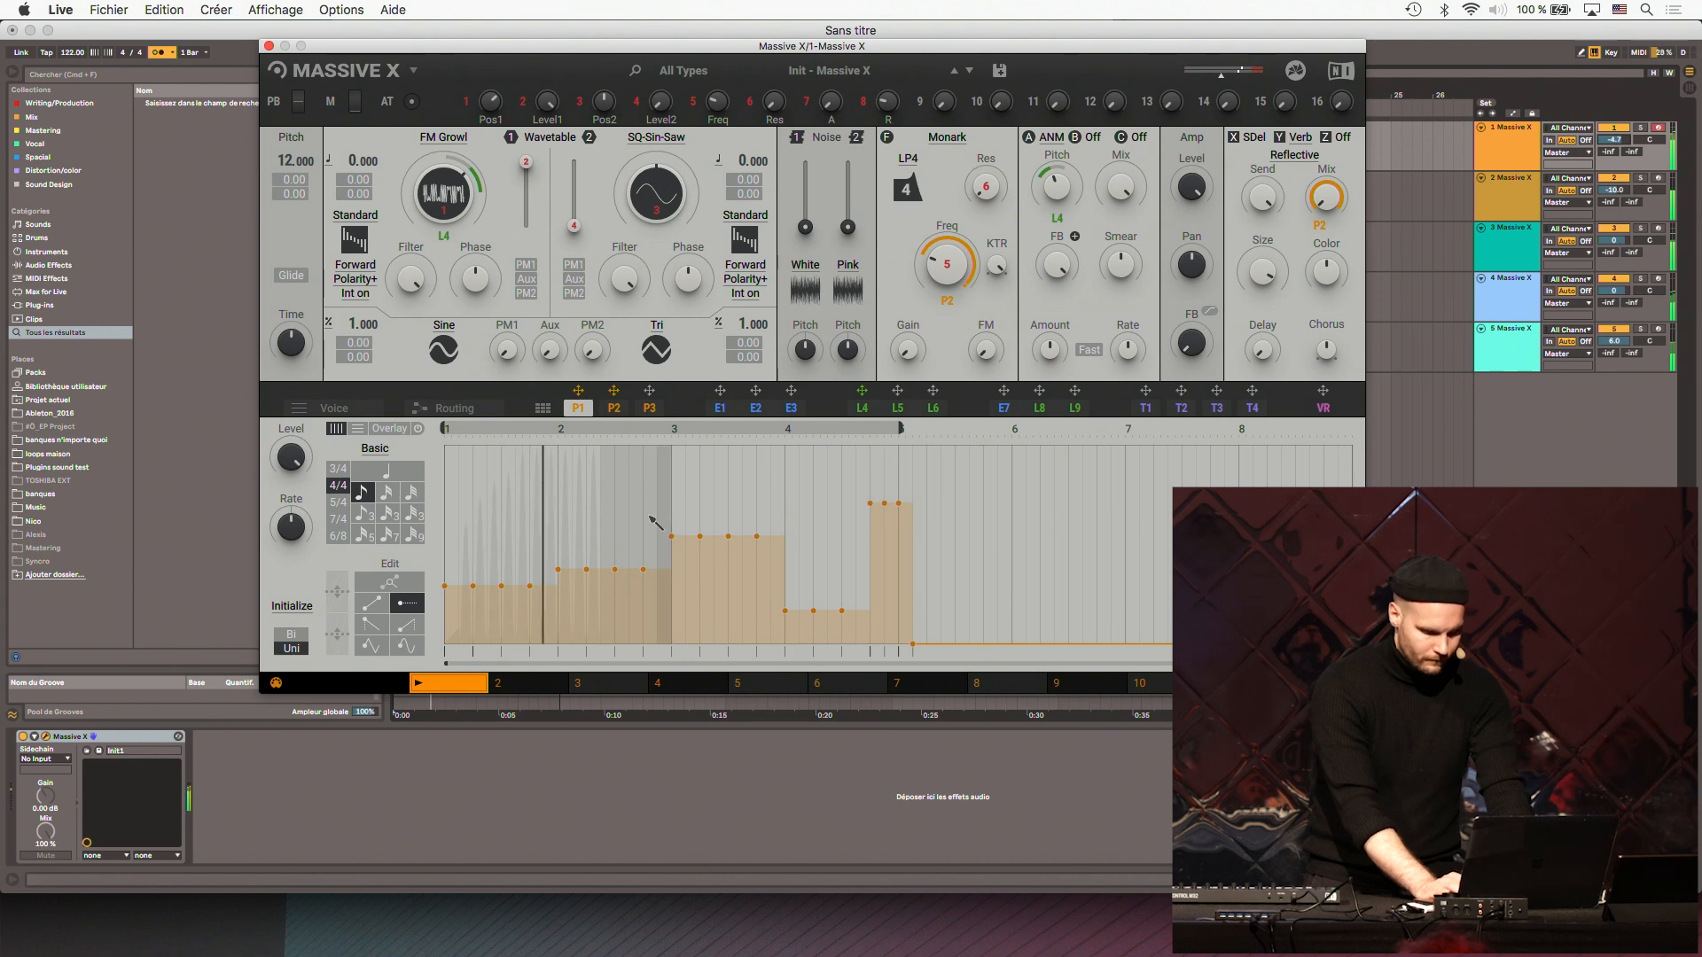
pyautogui.moveTo(638, 518); pyautogui.dragTo(656, 512)
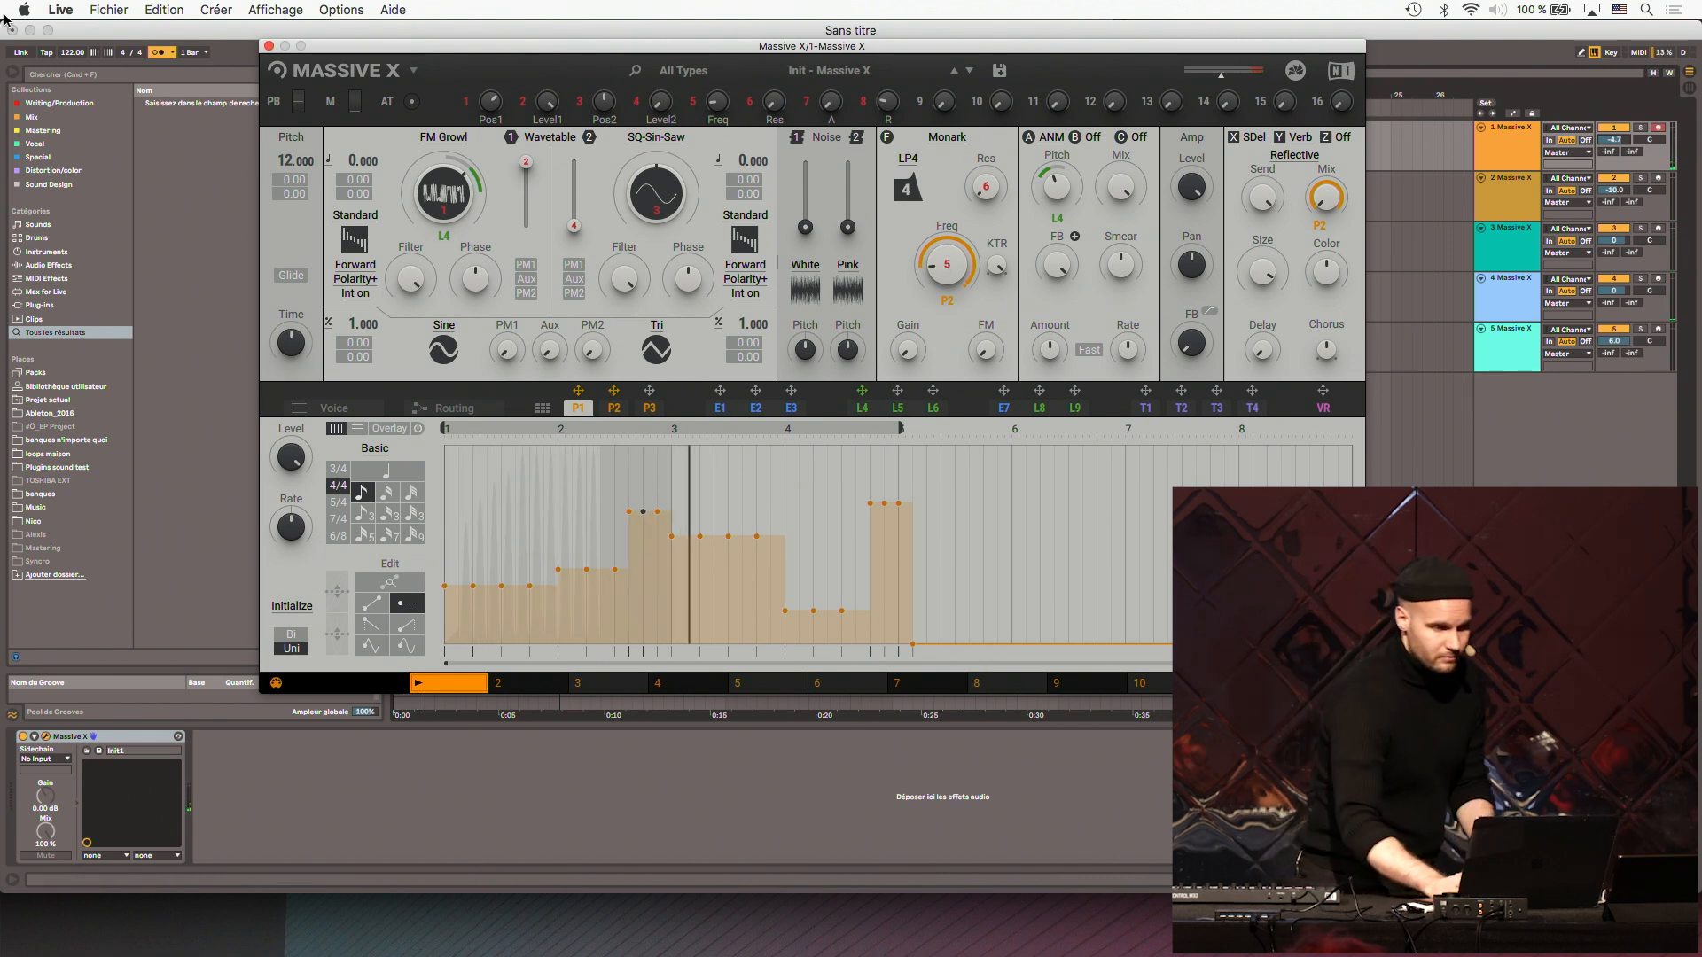
# - Set the song tempo to 90 BPM, and raise it sharply to audition the performer pattern at high speed
pyautogui.click(75, 55)
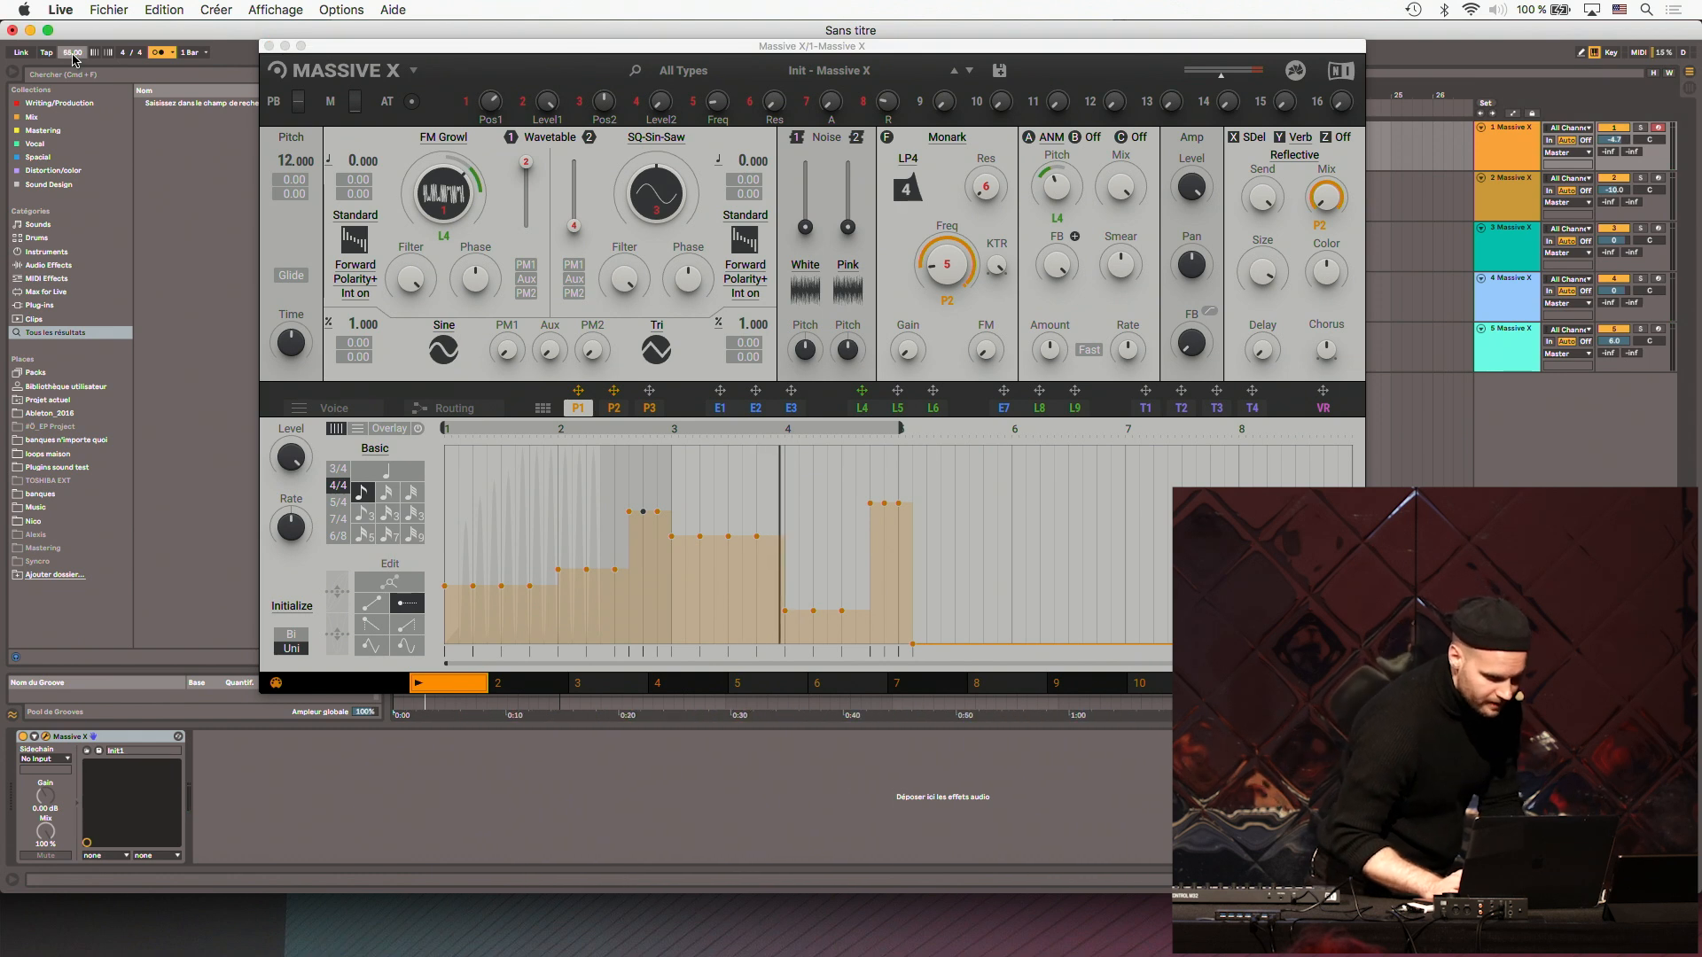
pyautogui.write('90')
pyautogui.press('Return')
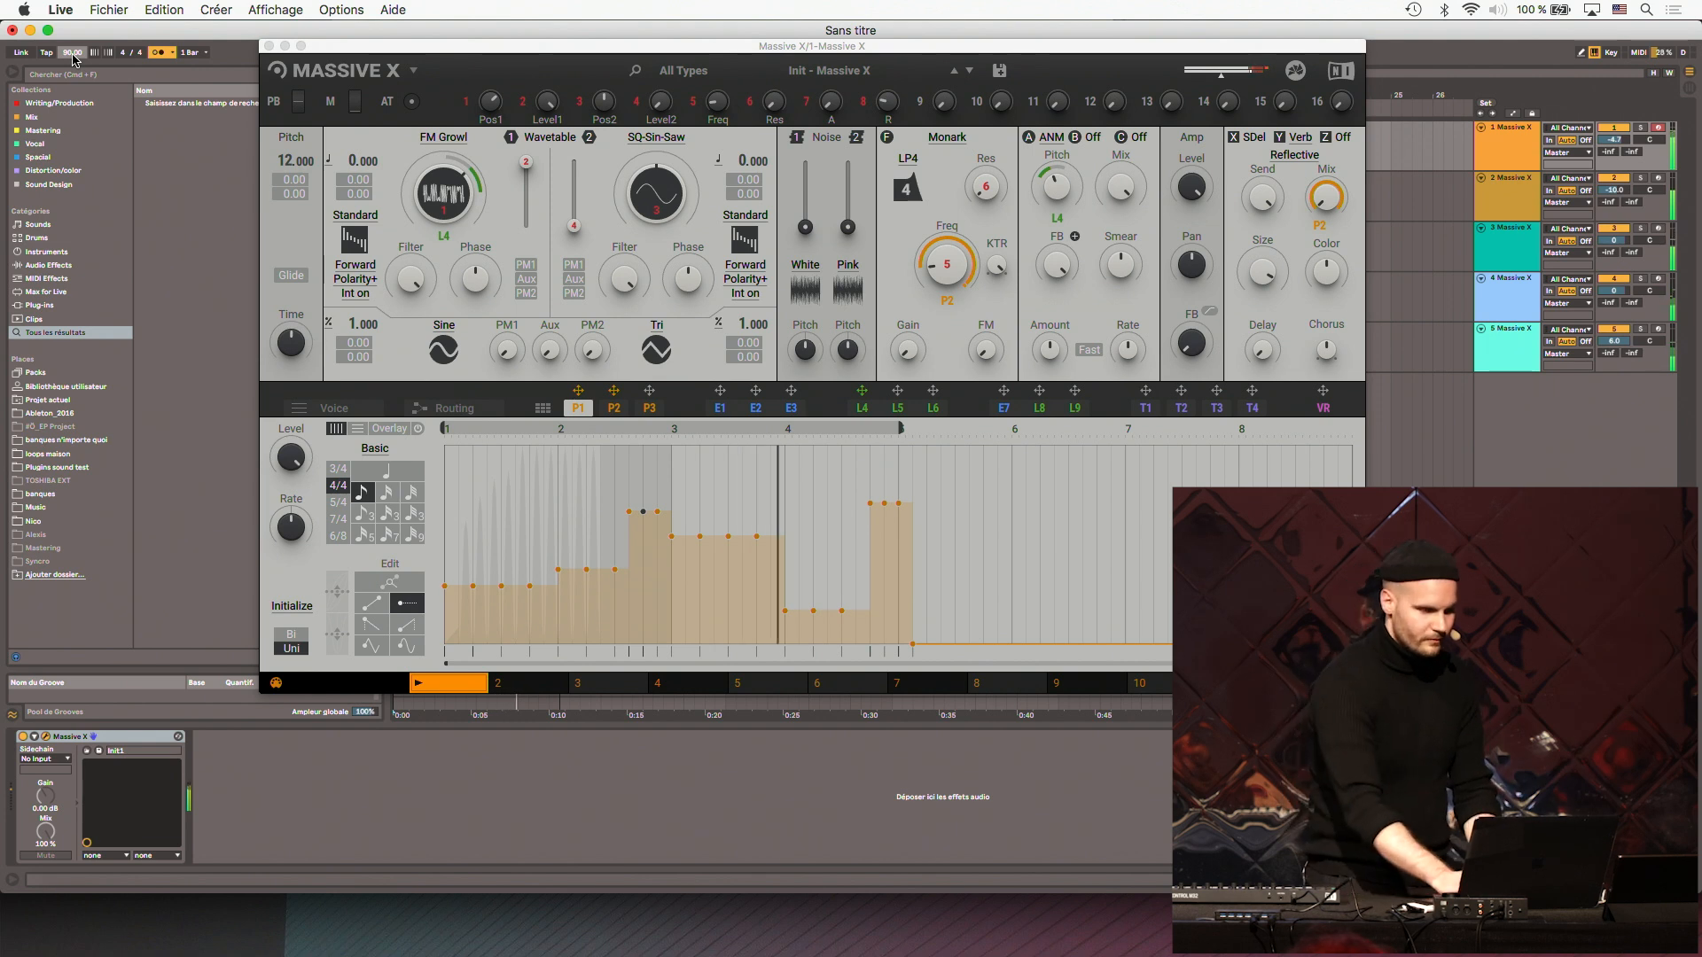
pyautogui.moveTo(72, 55); pyautogui.dragTo(72, 0)
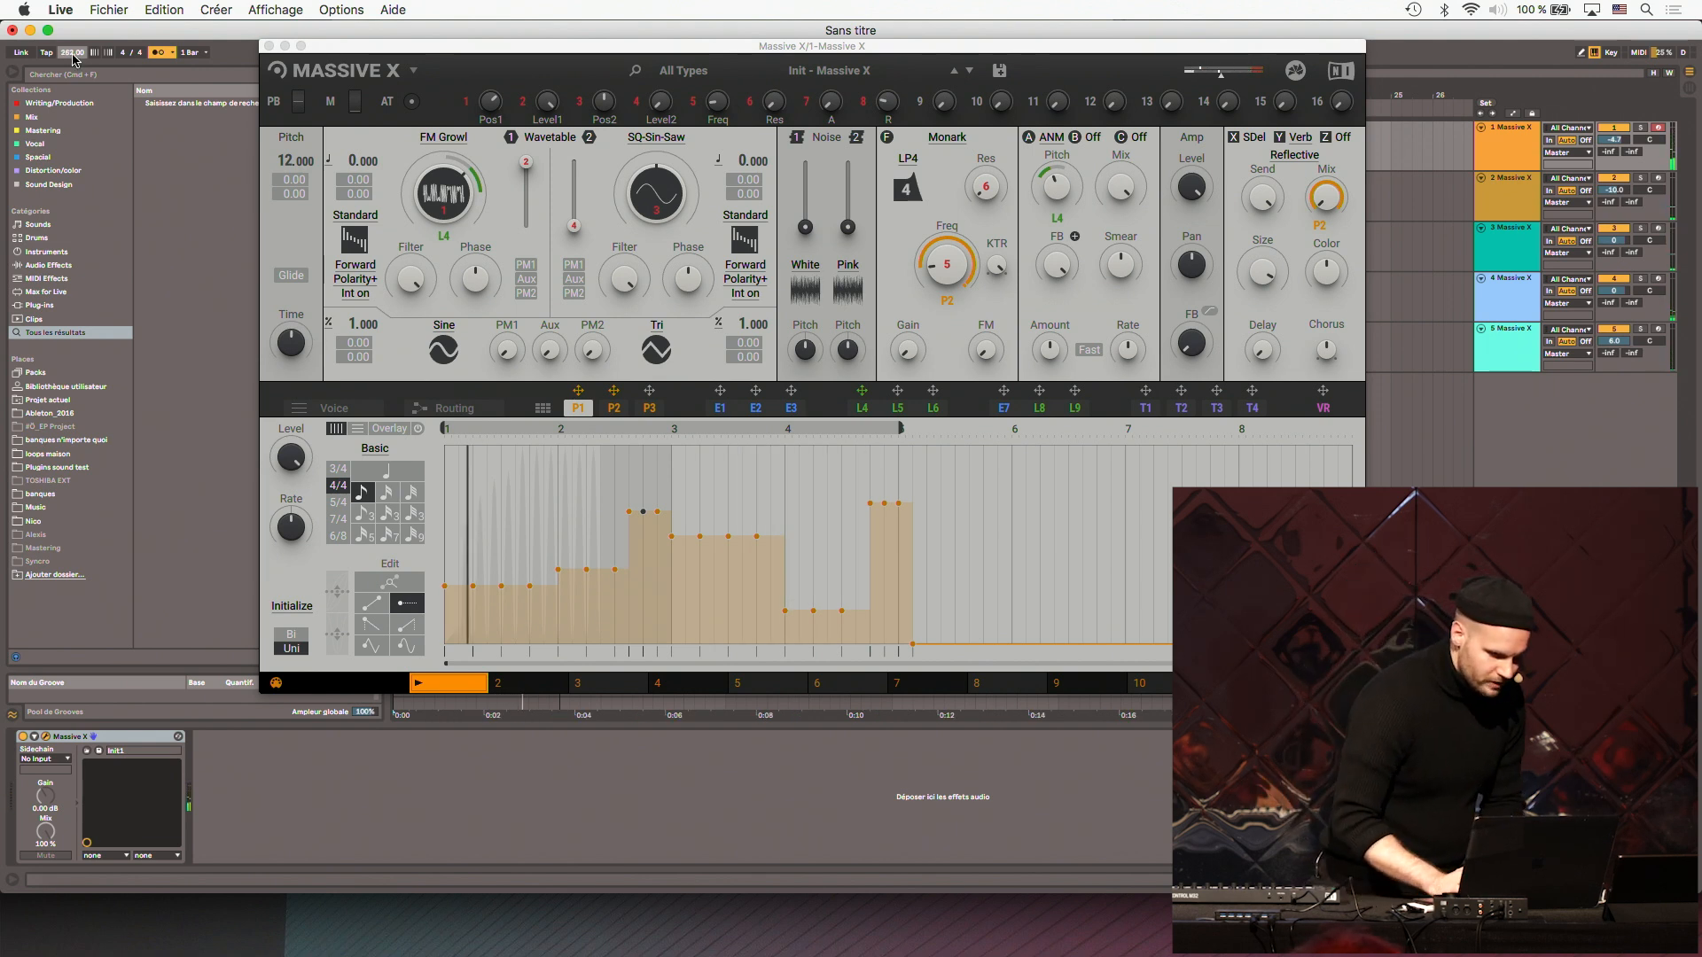